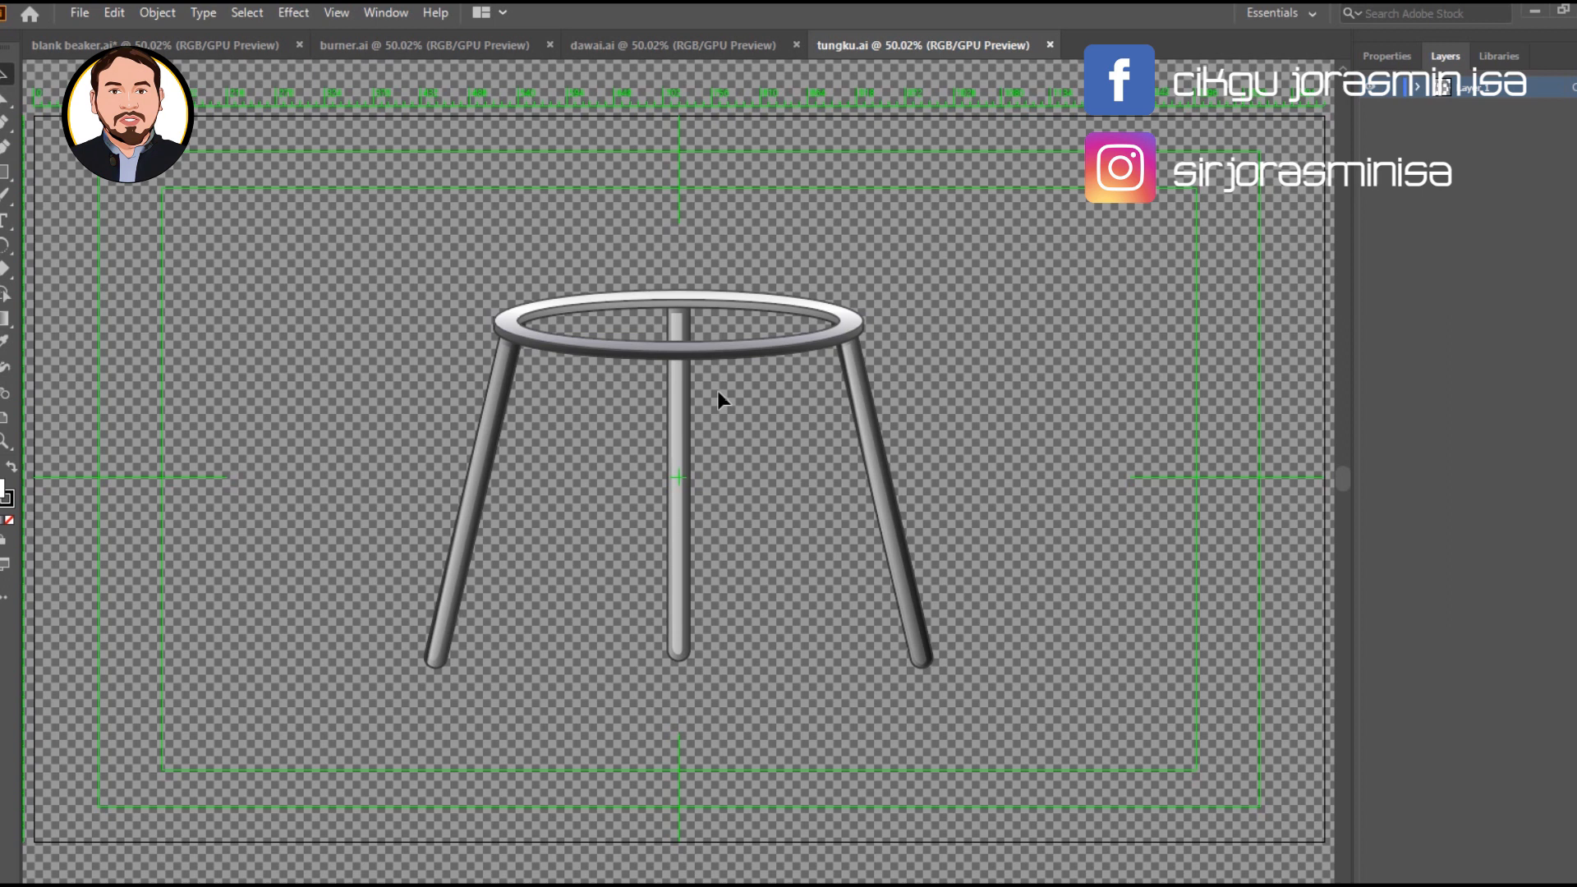
Review the blank beaker.ai and burner.ai artwork among the open Illustrator documents.
click(129, 41)
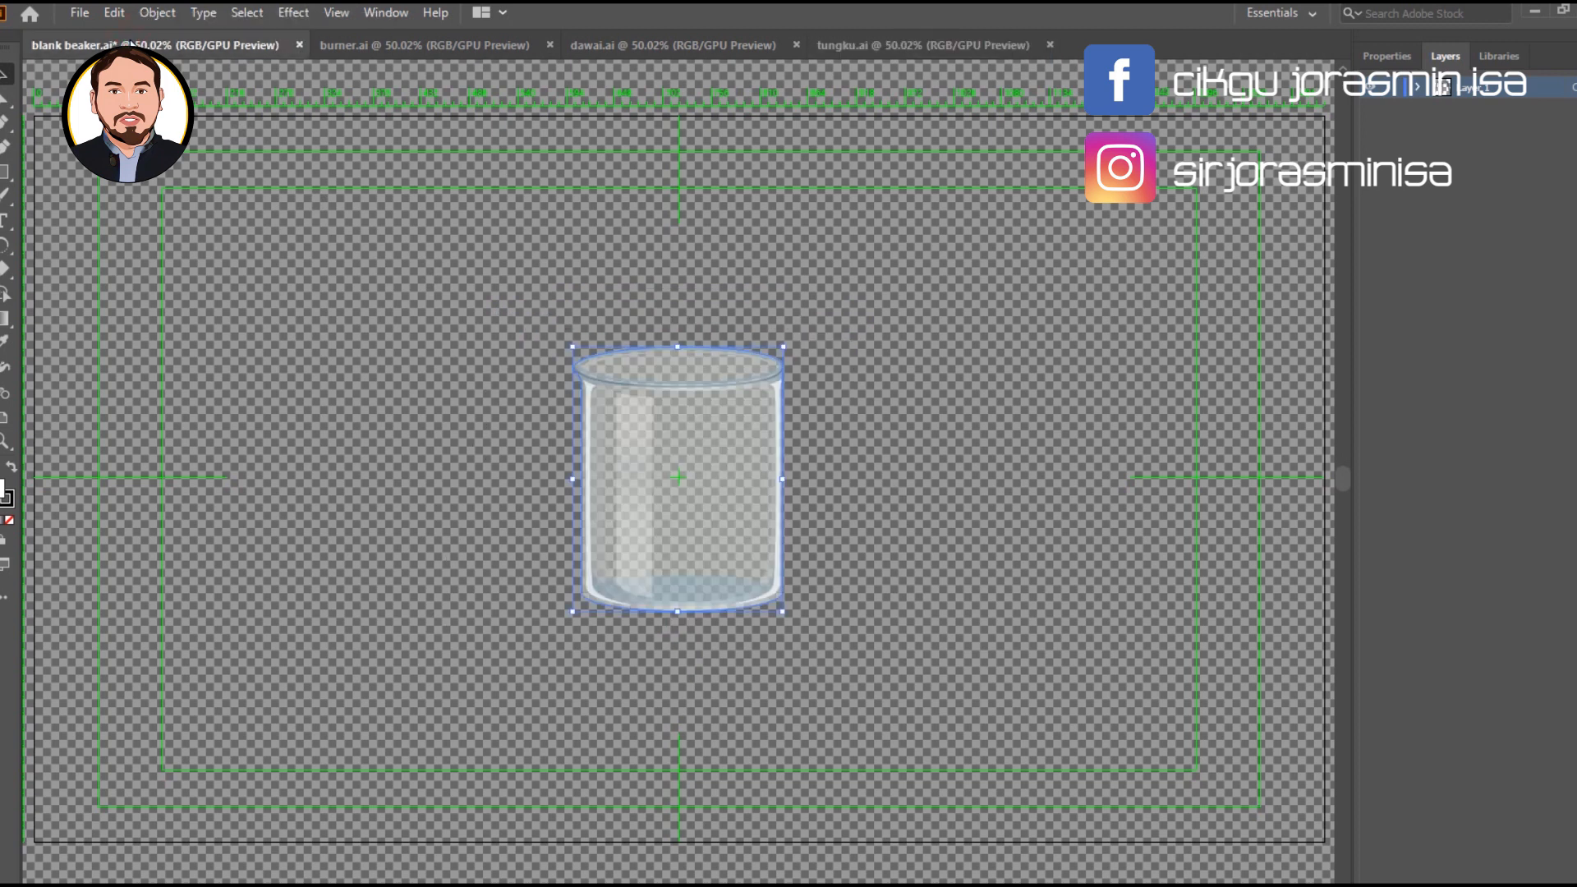
click(699, 558)
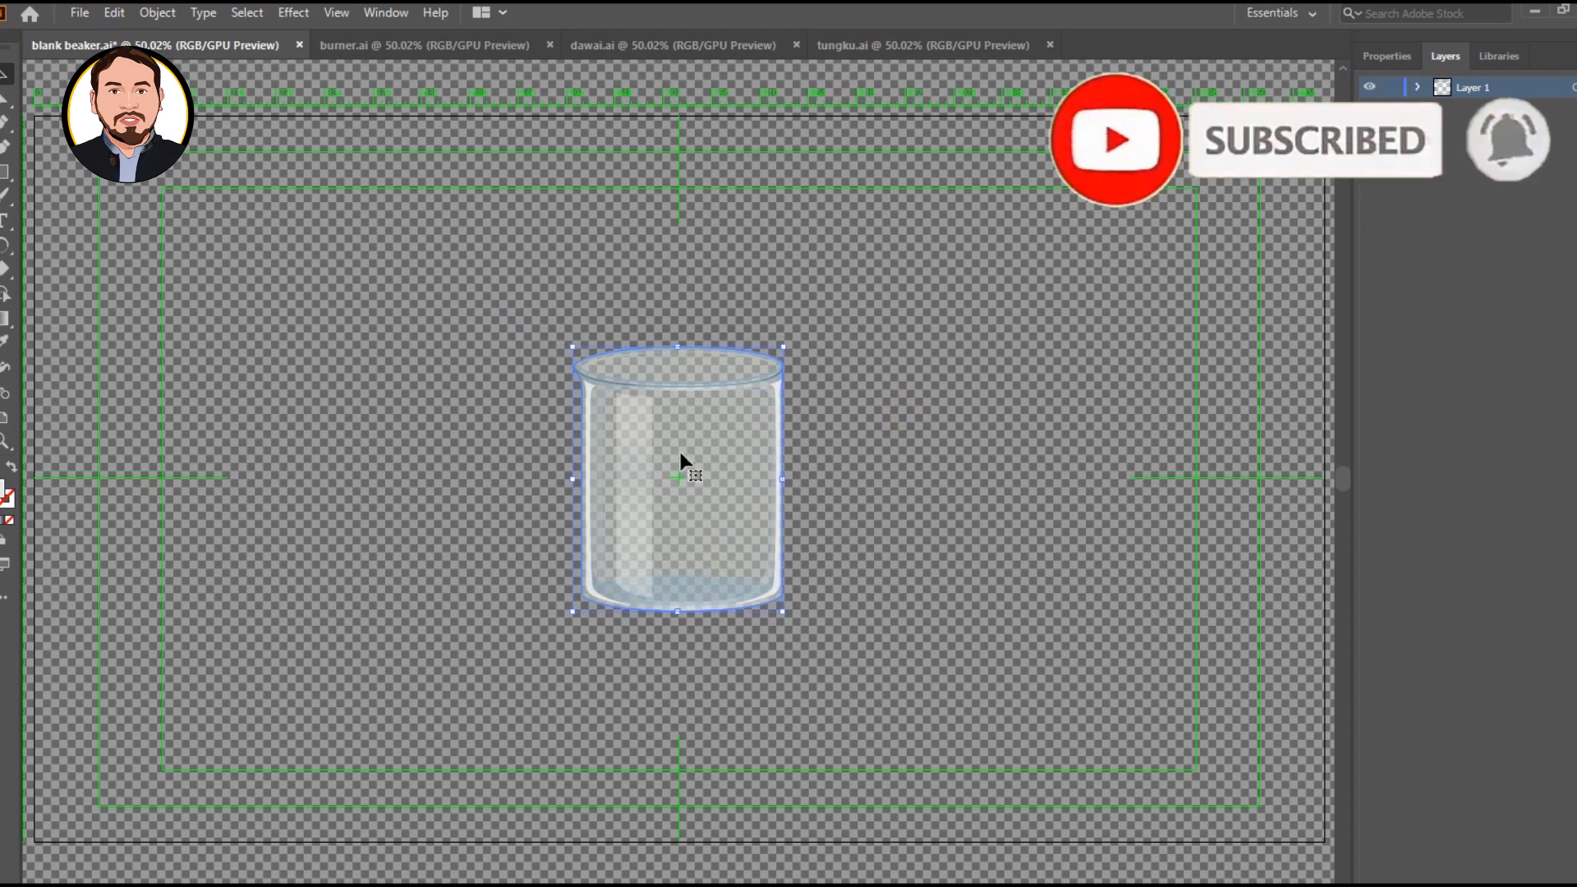
click(386, 44)
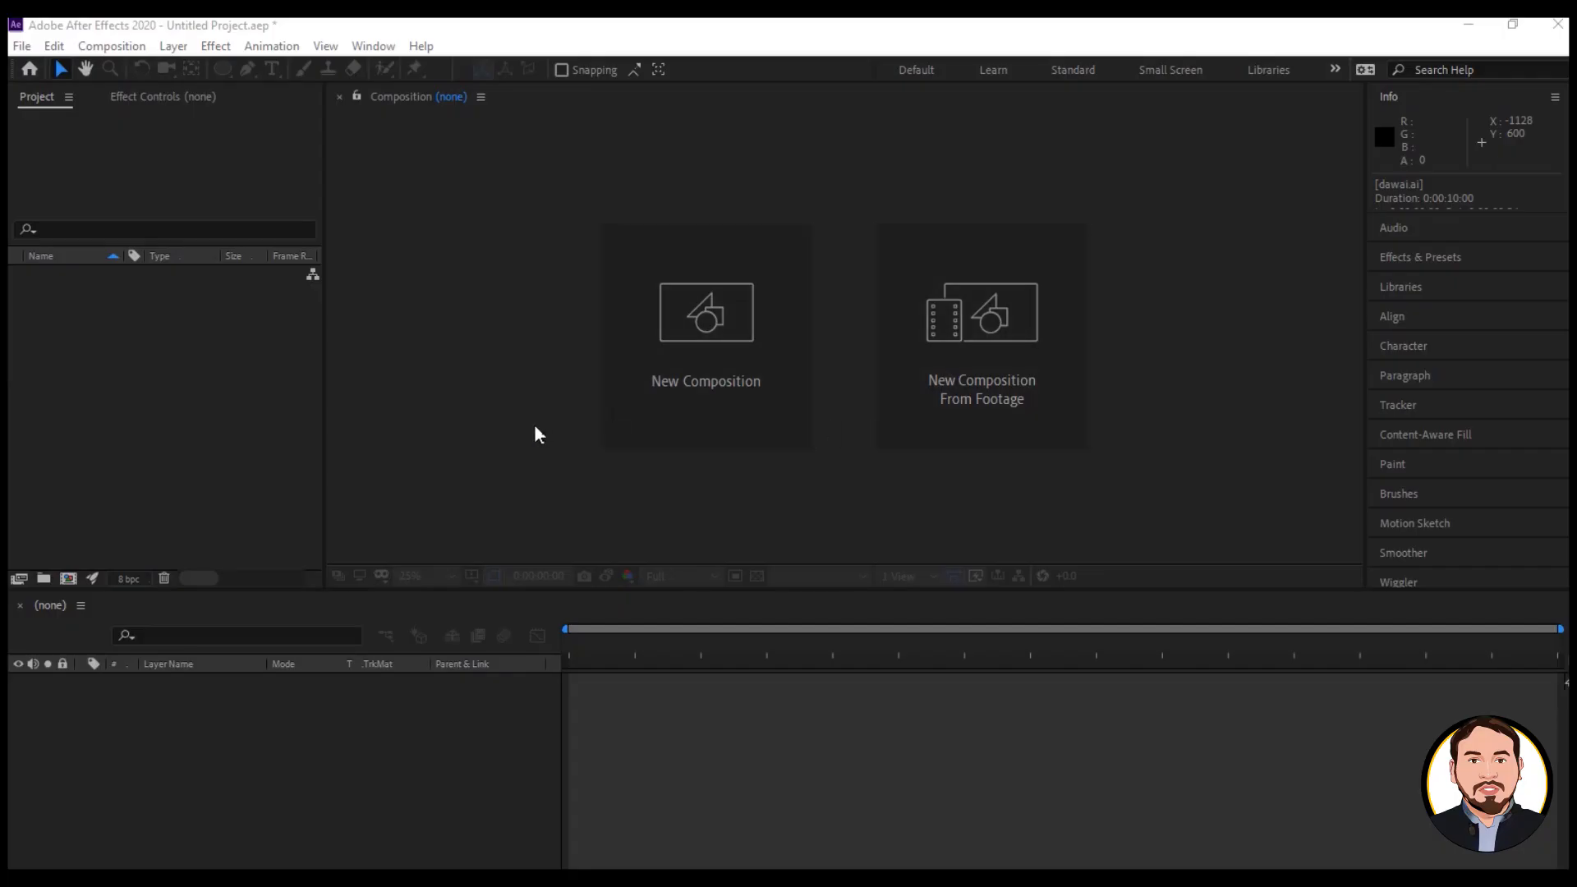
In After Effects, create a composition named didih with the HDTV 1080 25 preset, a 0:00:10:00 duration and a black background.
click(184, 27)
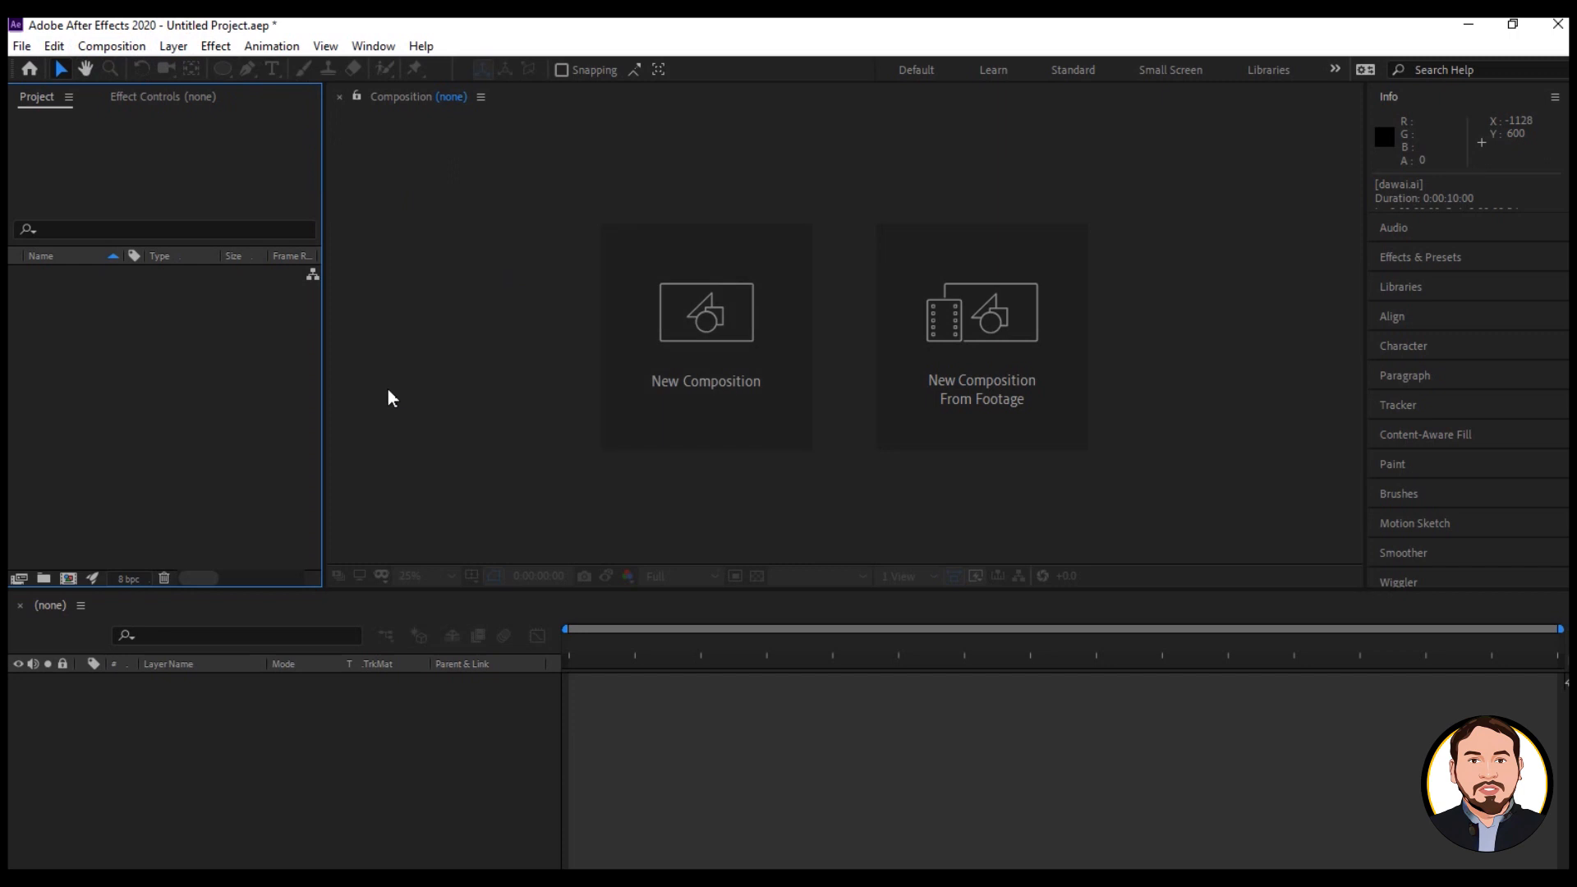
click(716, 367)
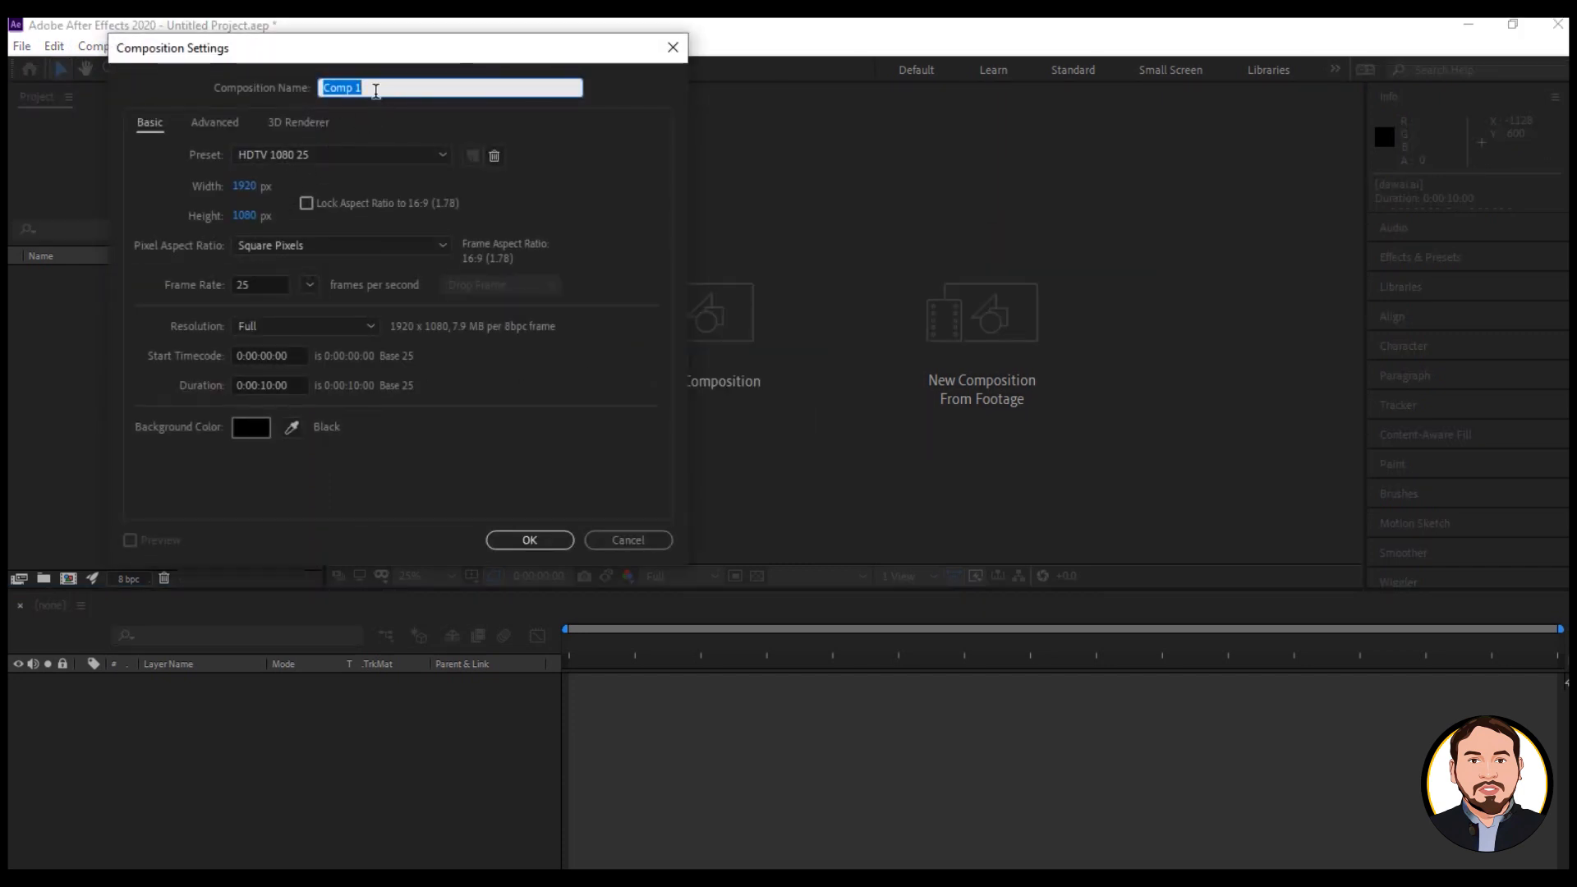
text(didih)
click(294, 158)
click(311, 666)
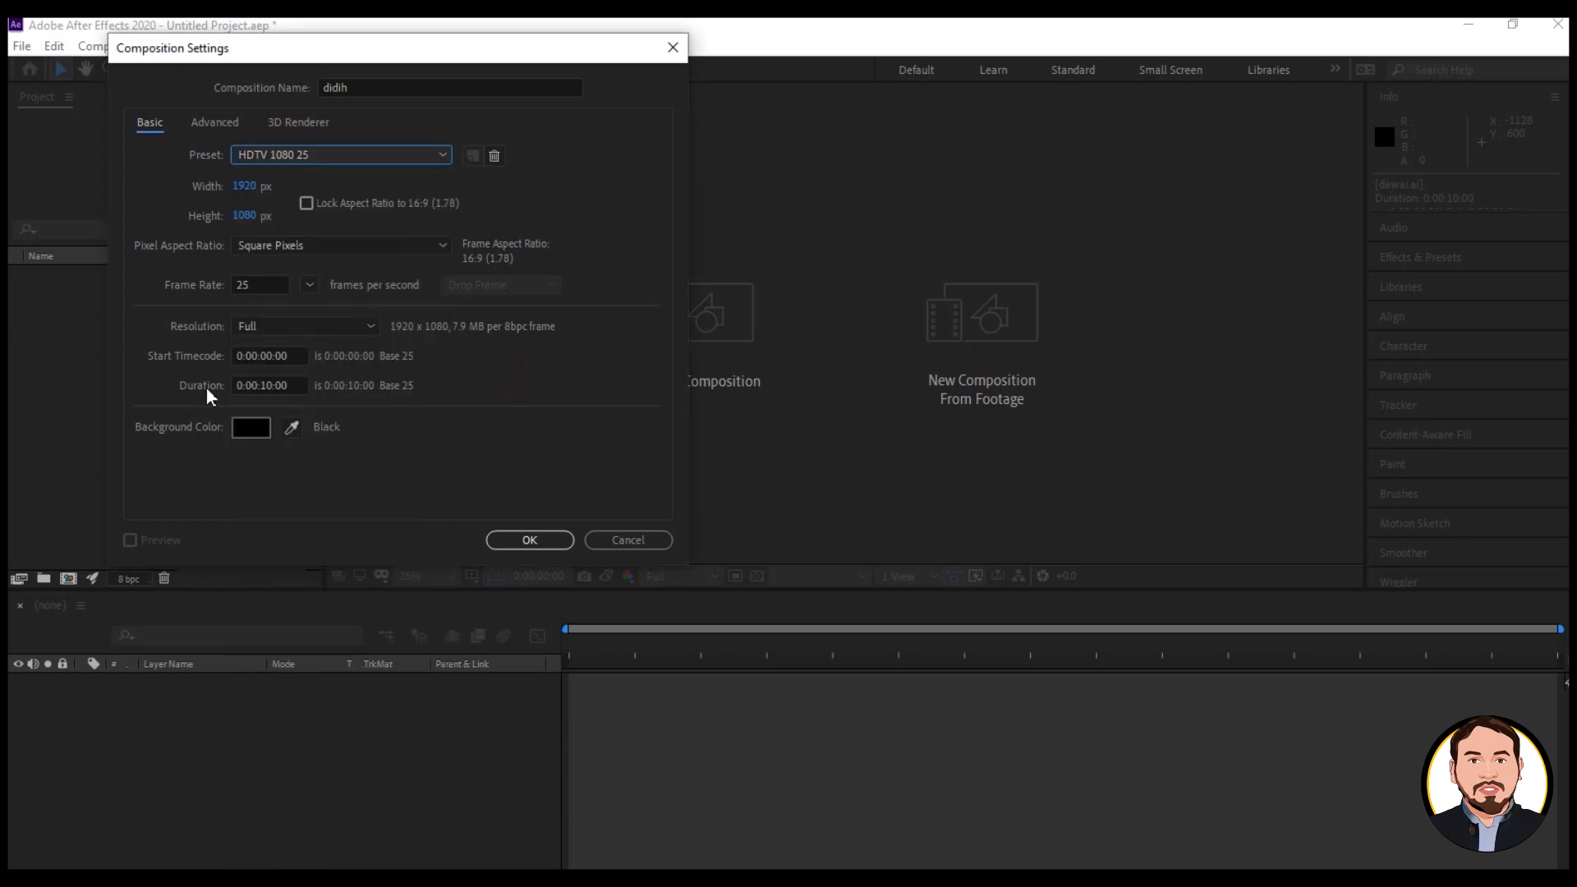
click(269, 385)
click(356, 445)
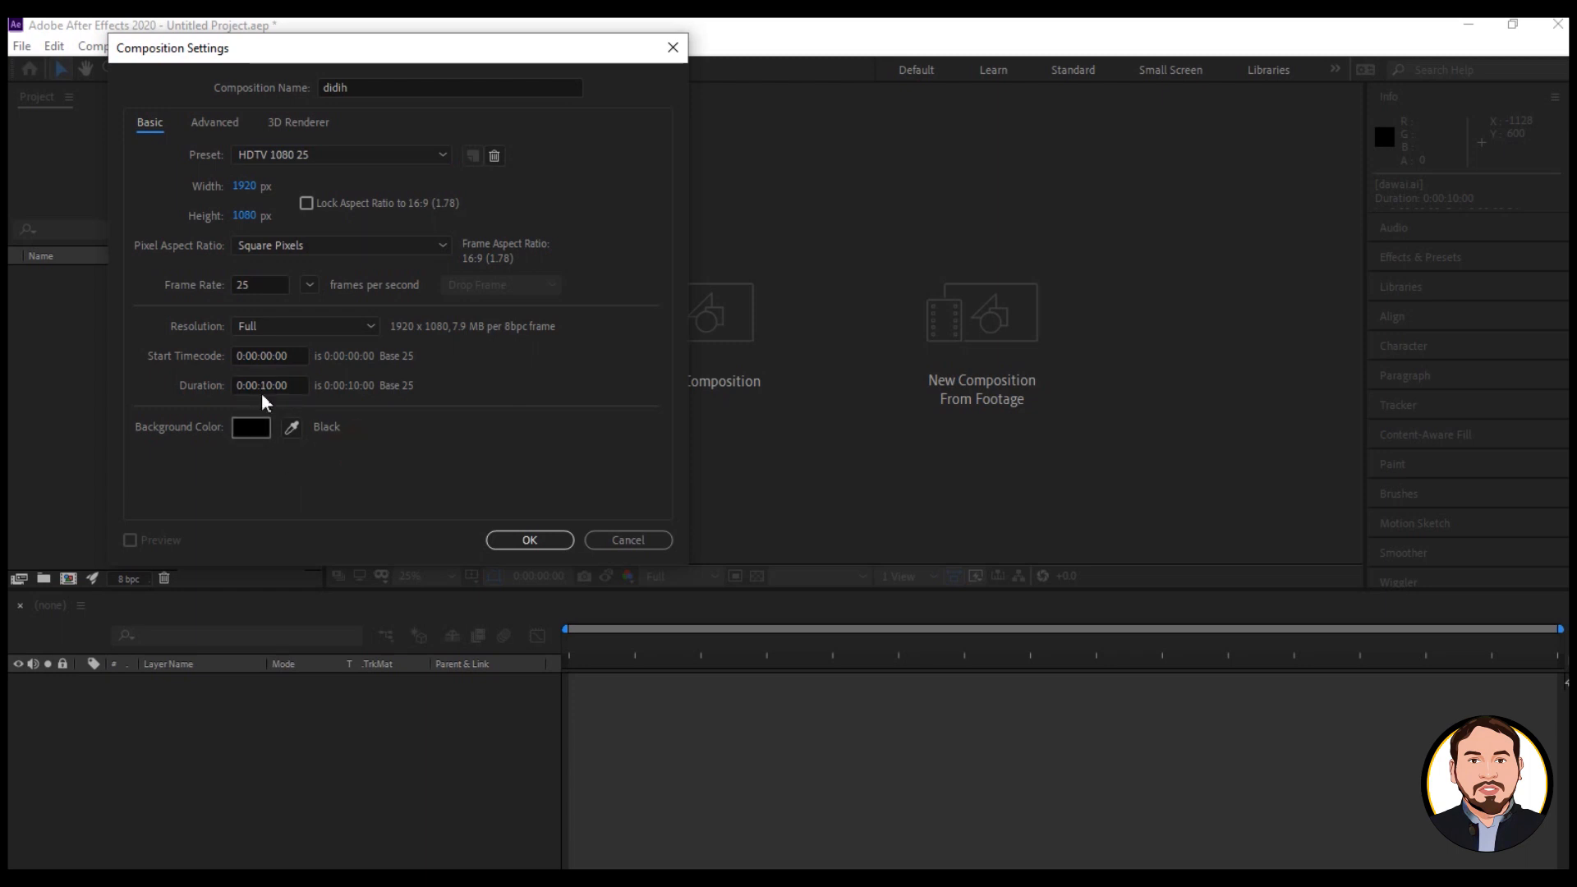
click(248, 428)
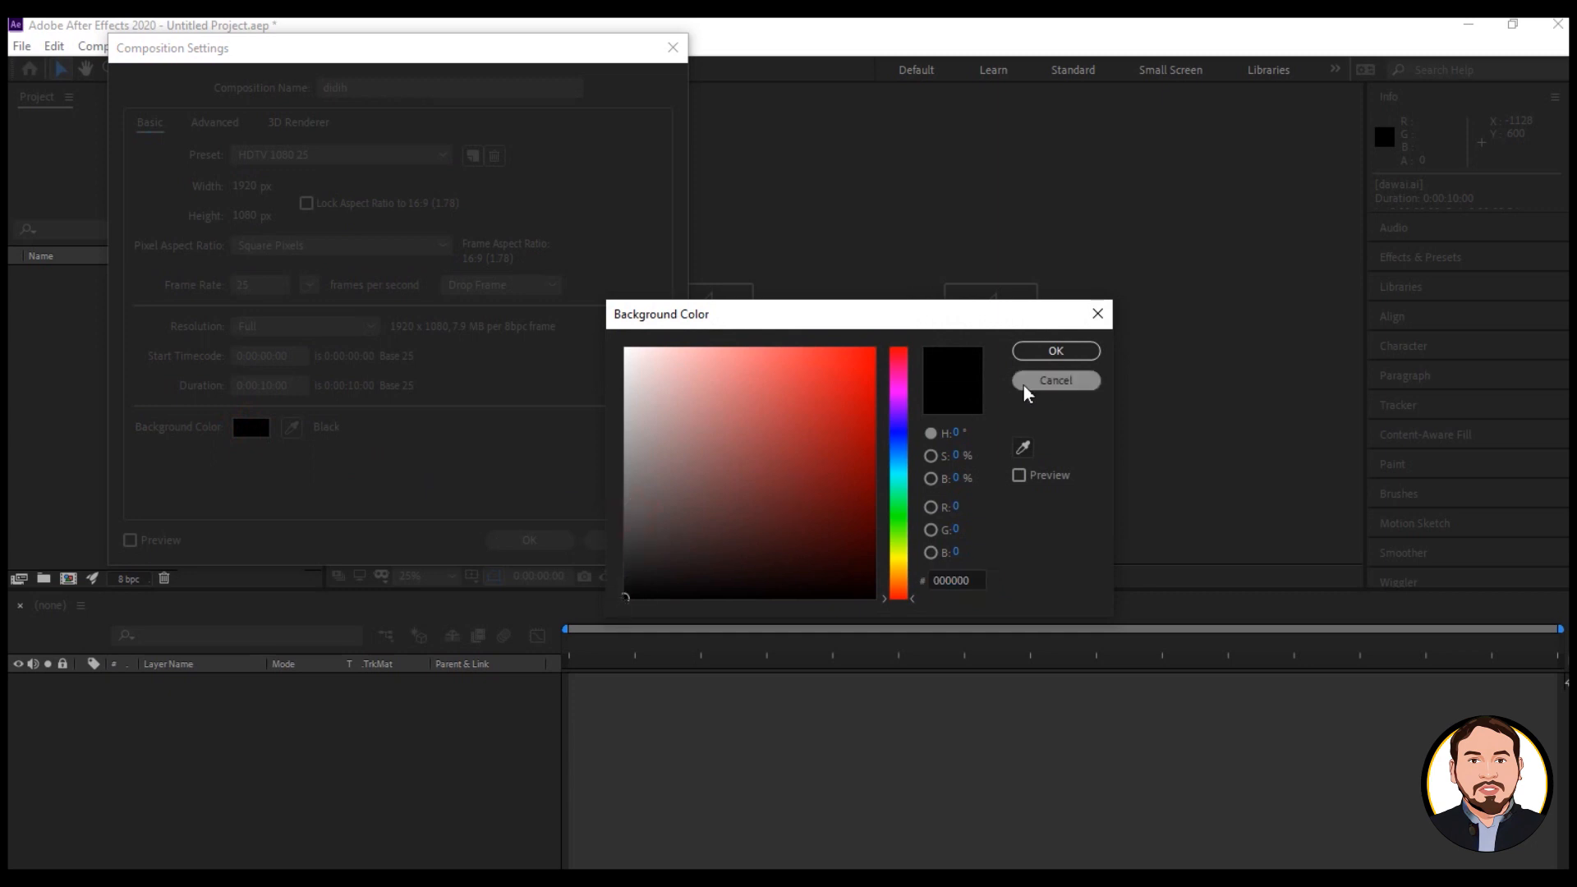
click(1069, 359)
click(549, 534)
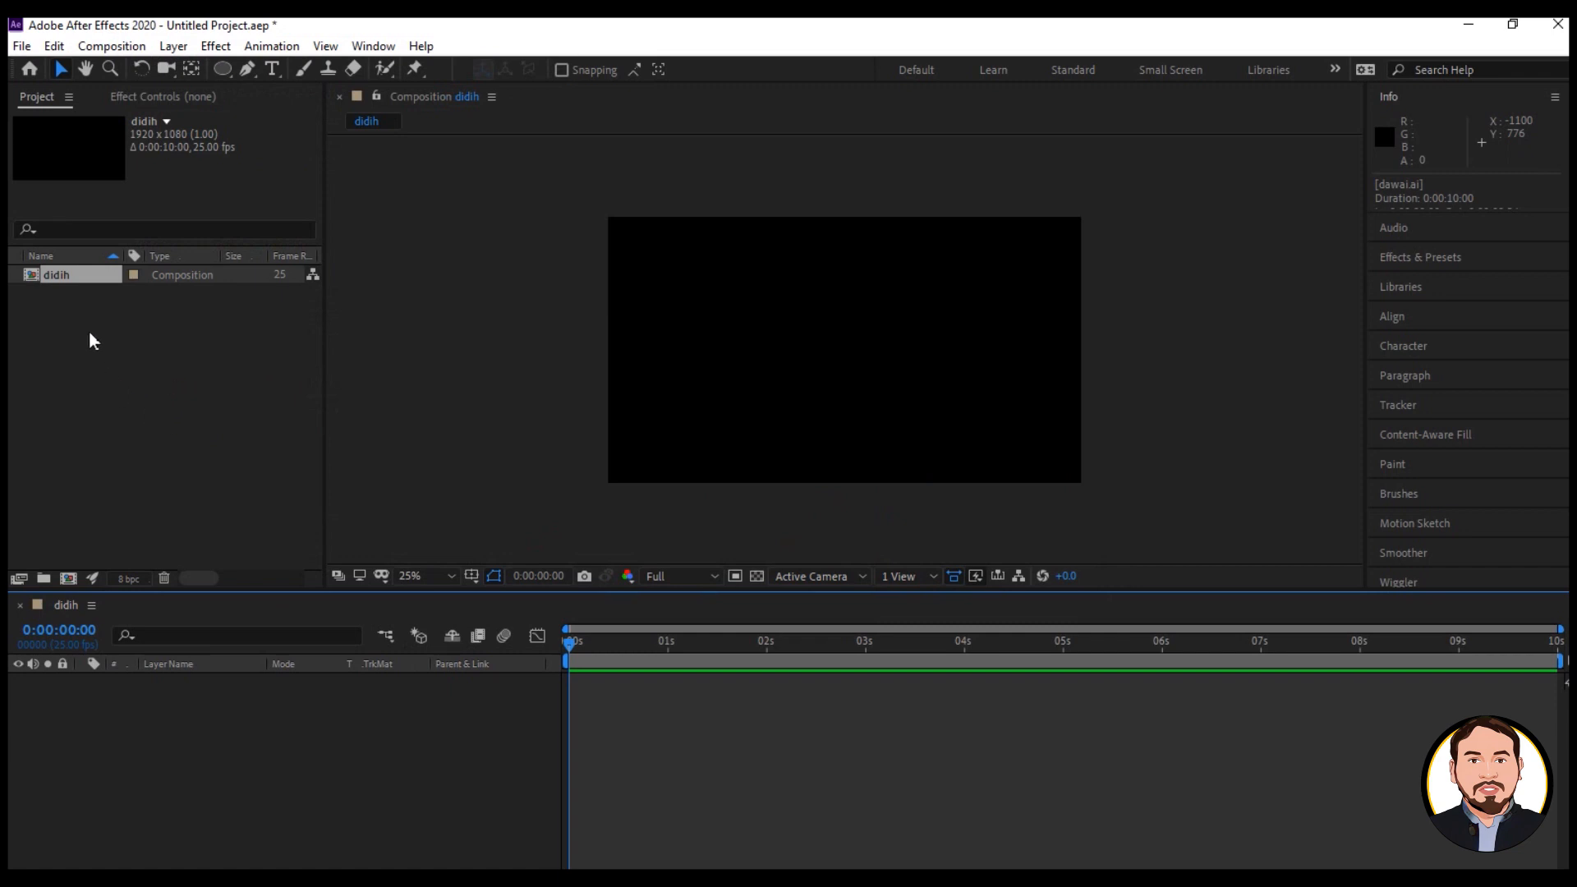
Import the api, blank beaker, burner, dawai and tungku Illustrator files from the science folder as footage.
right_click(136, 358)
mouse_move(191, 463)
click(504, 461)
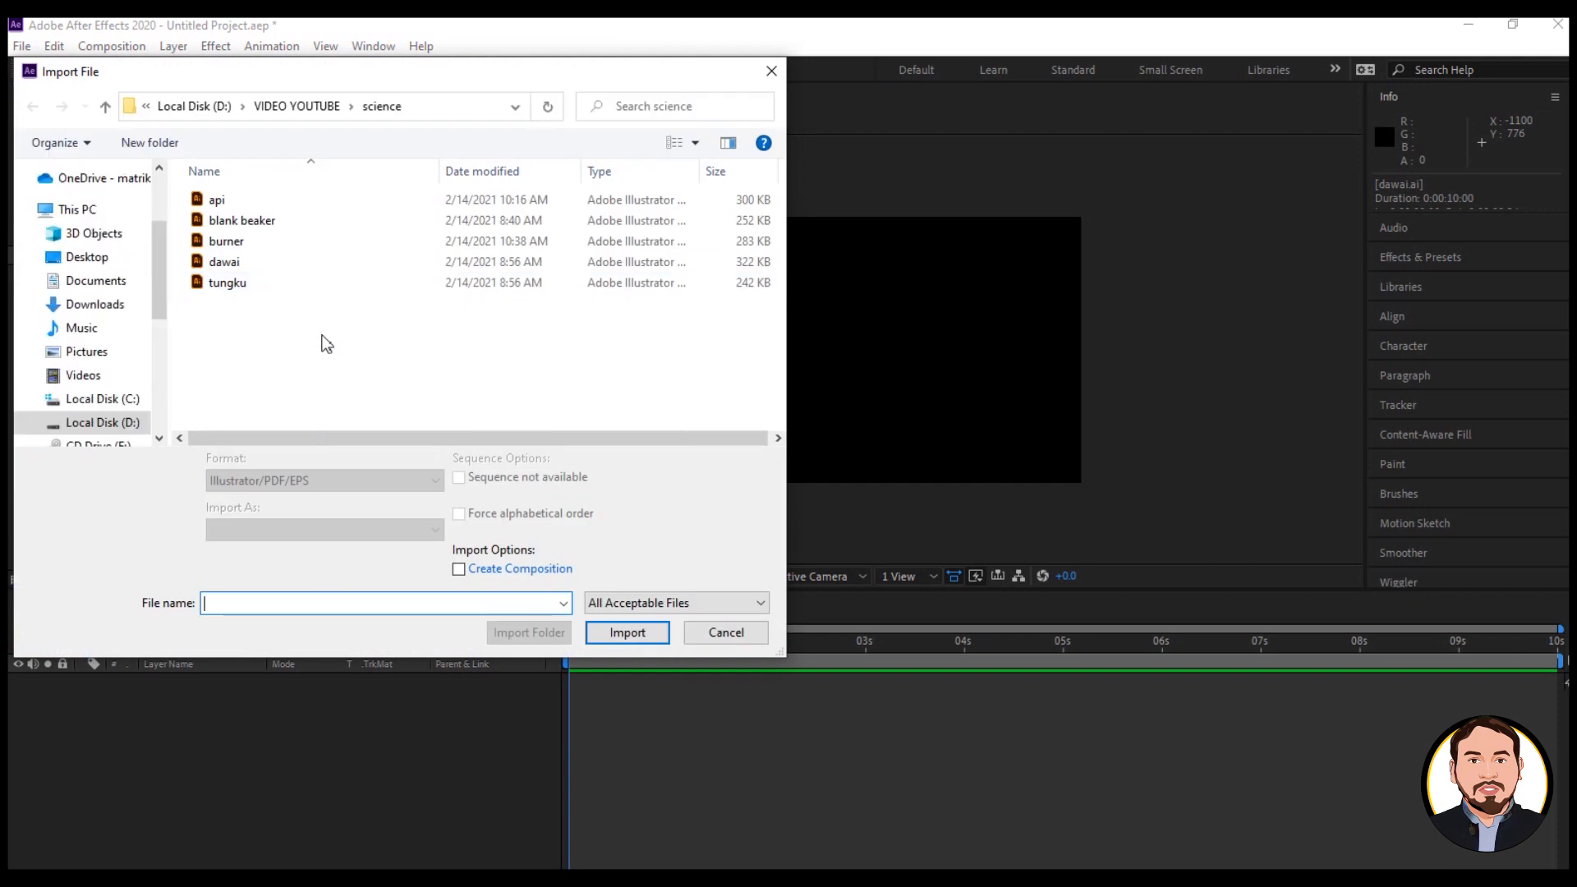
drag(321, 338, 210, 185)
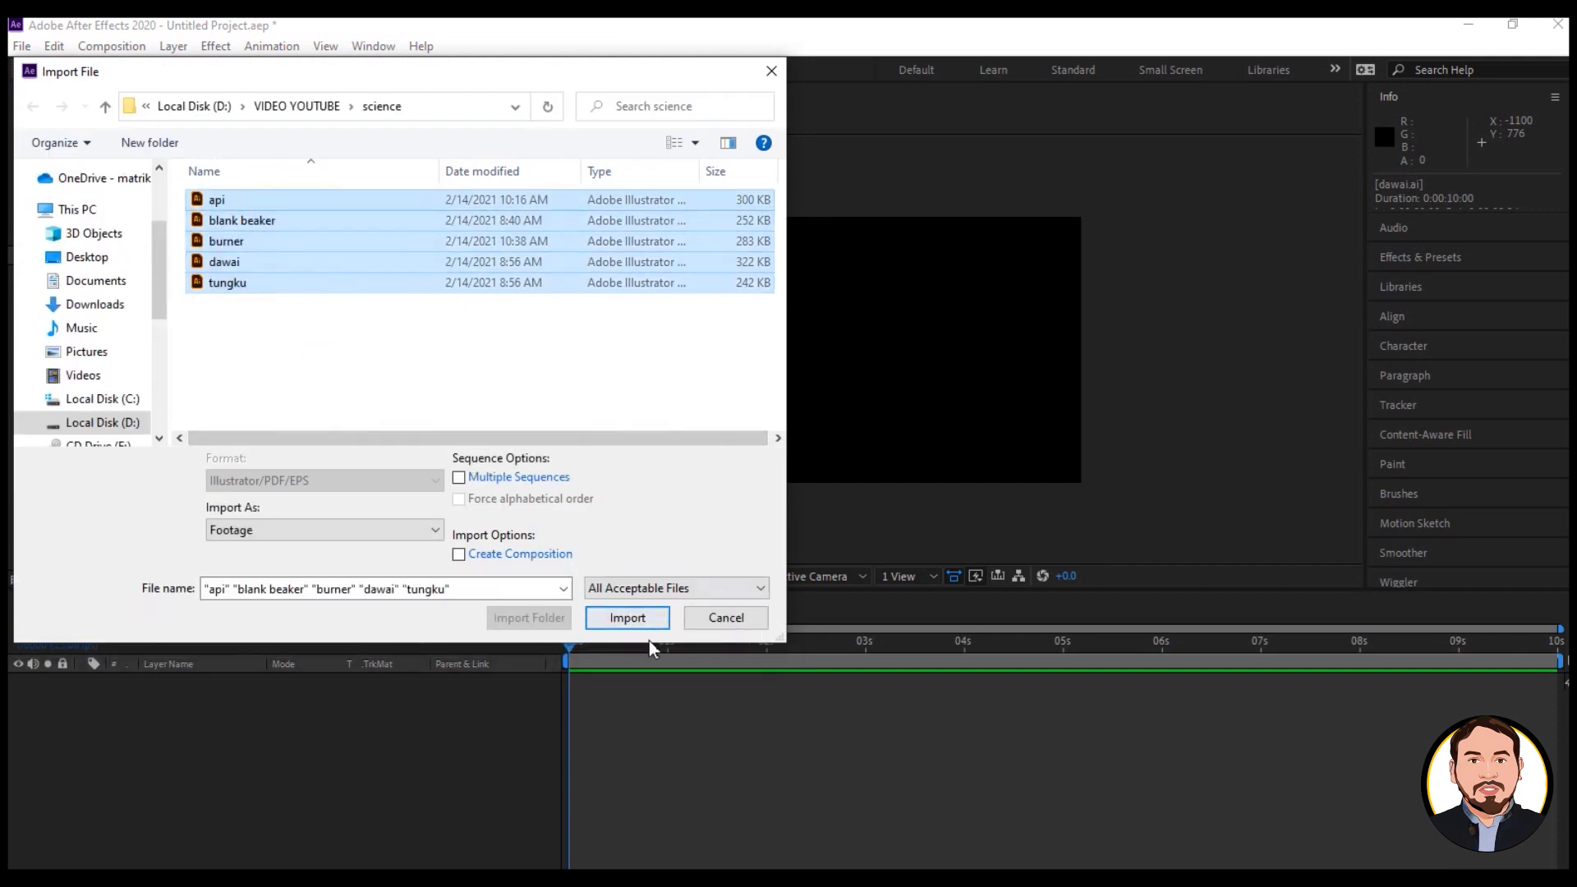
click(627, 619)
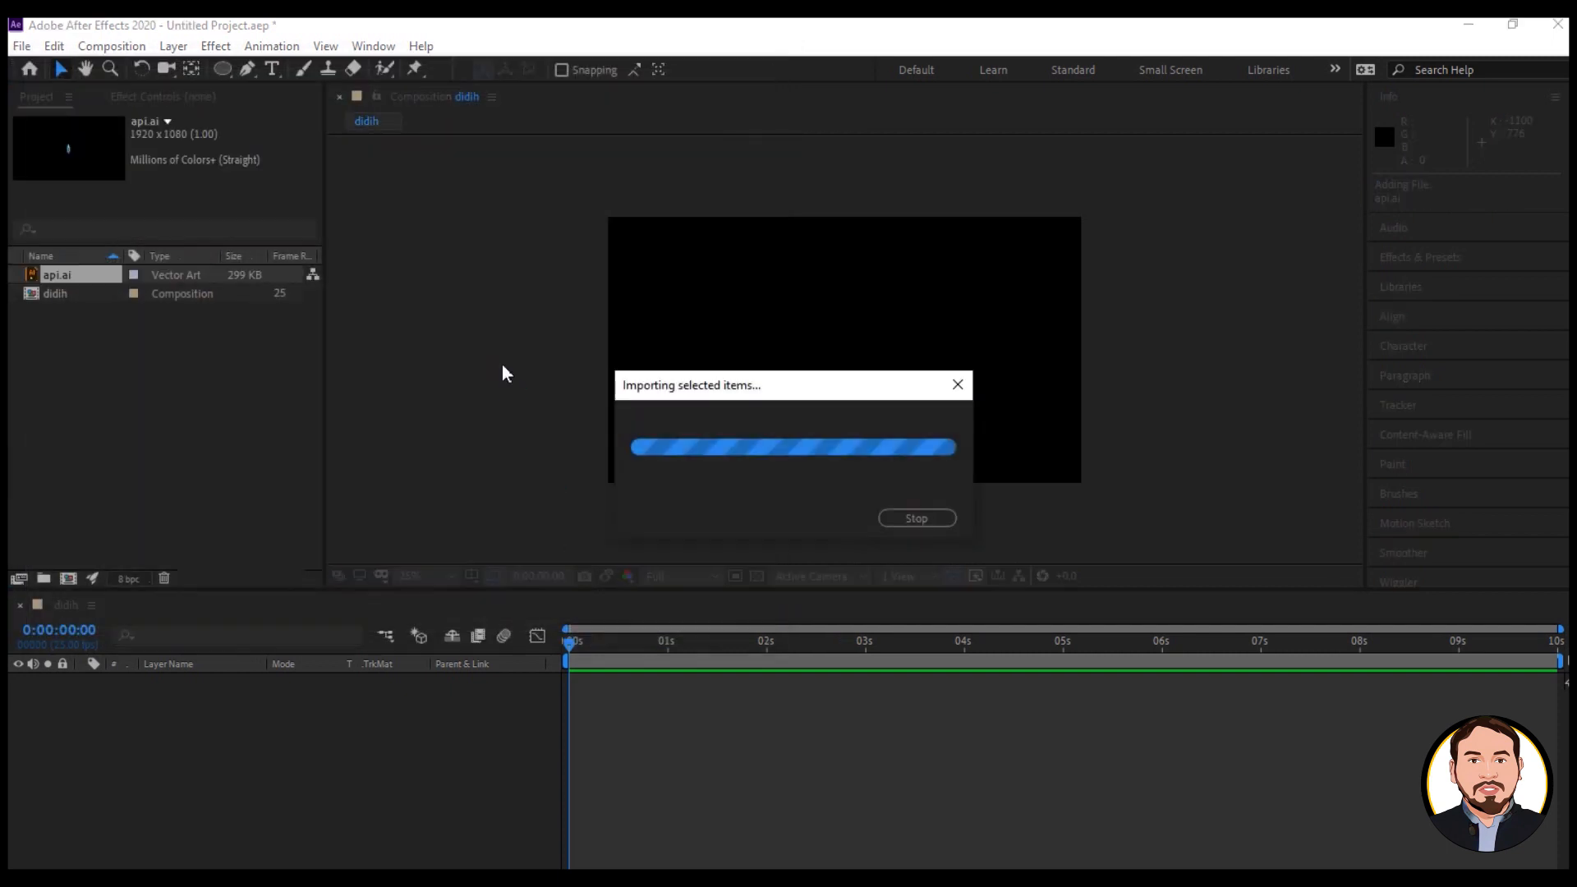
click(221, 436)
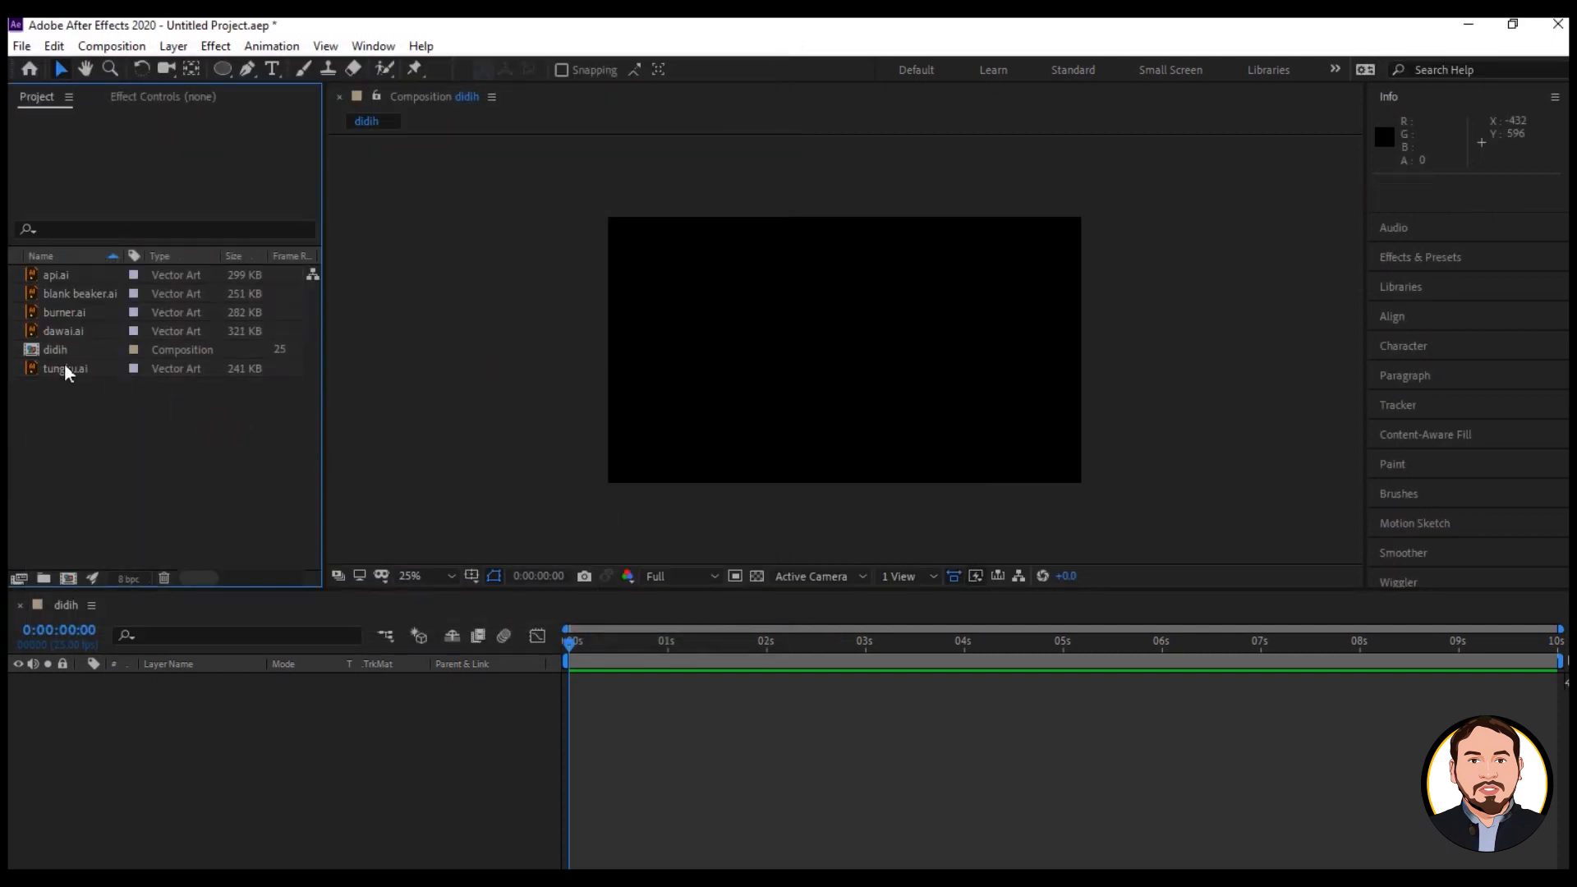
Add burner.ai to the didih composition and move it down to the lower middle of the frame, at about 1000, 776.
drag(102, 427, 57, 275)
click(148, 439)
click(83, 371)
click(129, 421)
drag(72, 309, 636, 685)
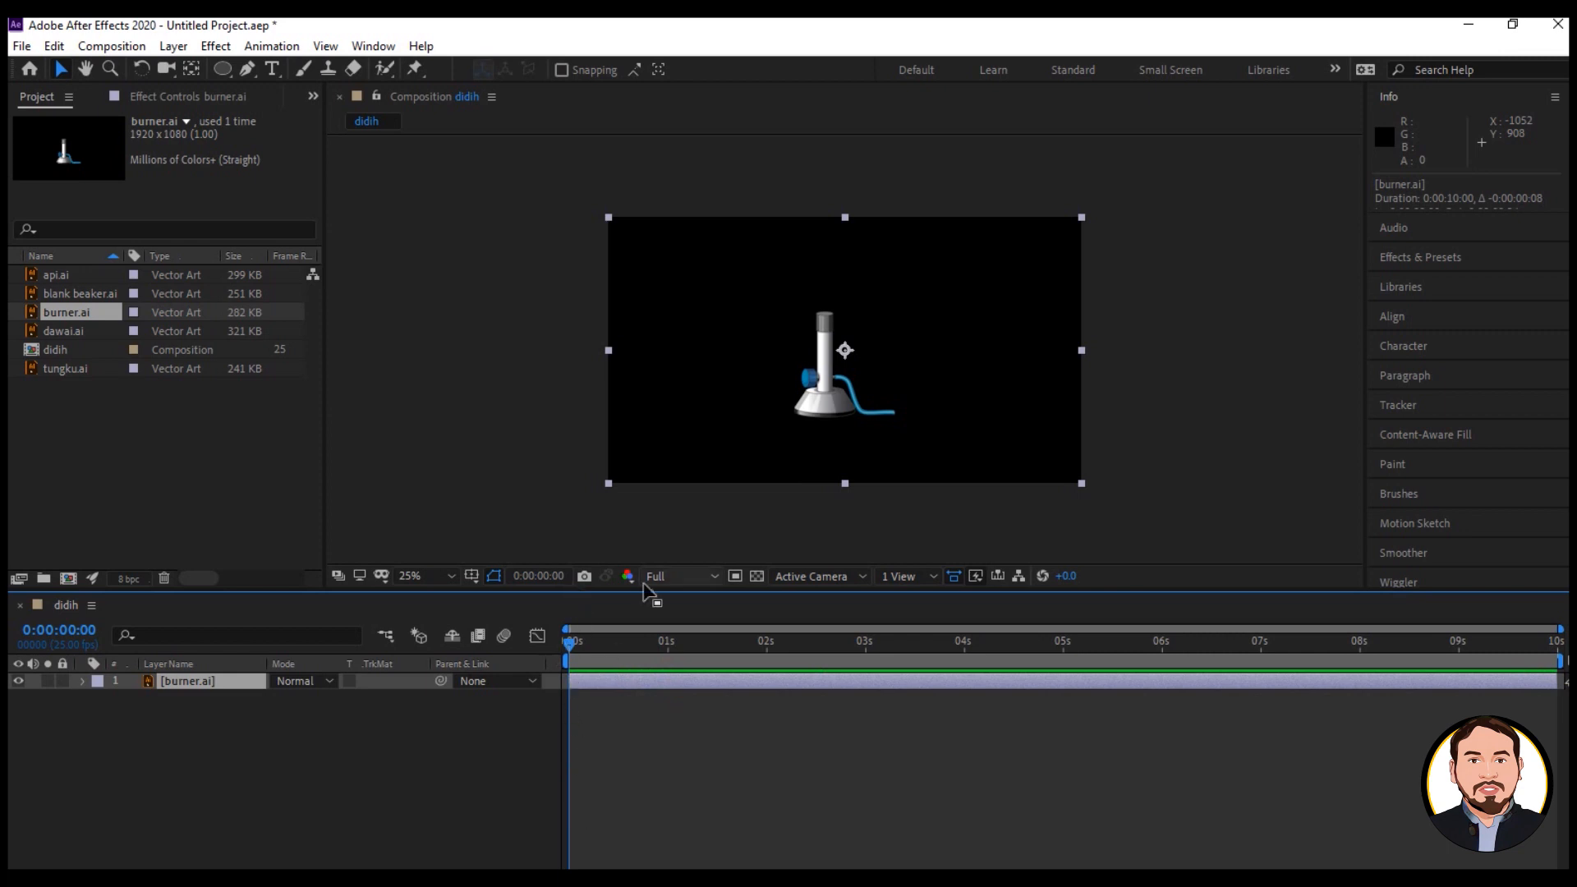
drag(824, 416, 832, 471)
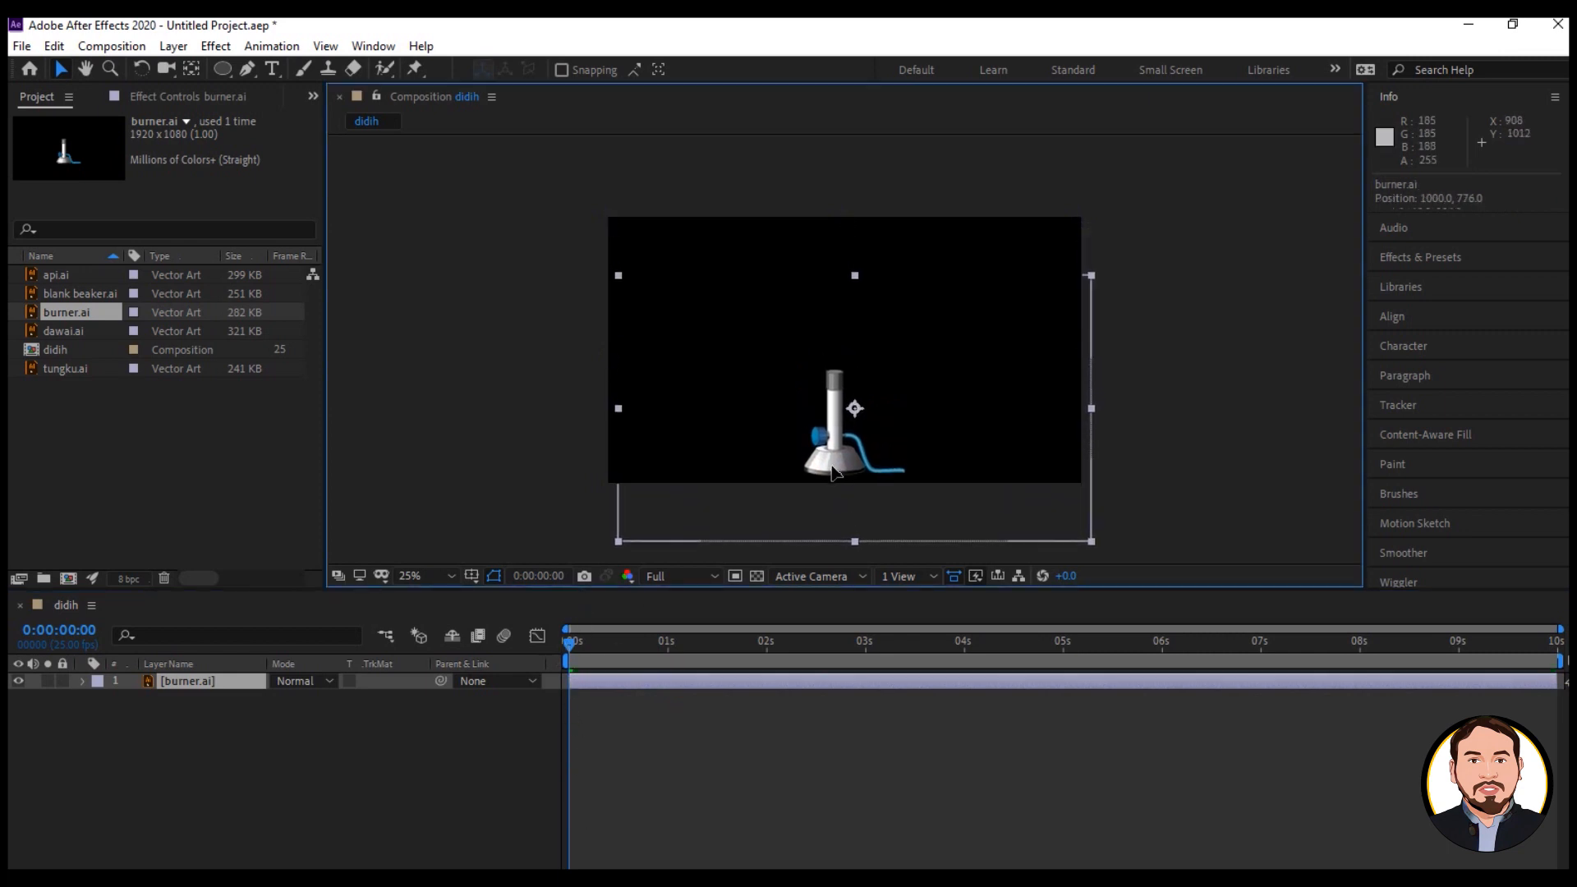
Add tungku.ai beneath the burner layer and position the tripod around the burner at about 920, 756.
click(176, 441)
click(88, 294)
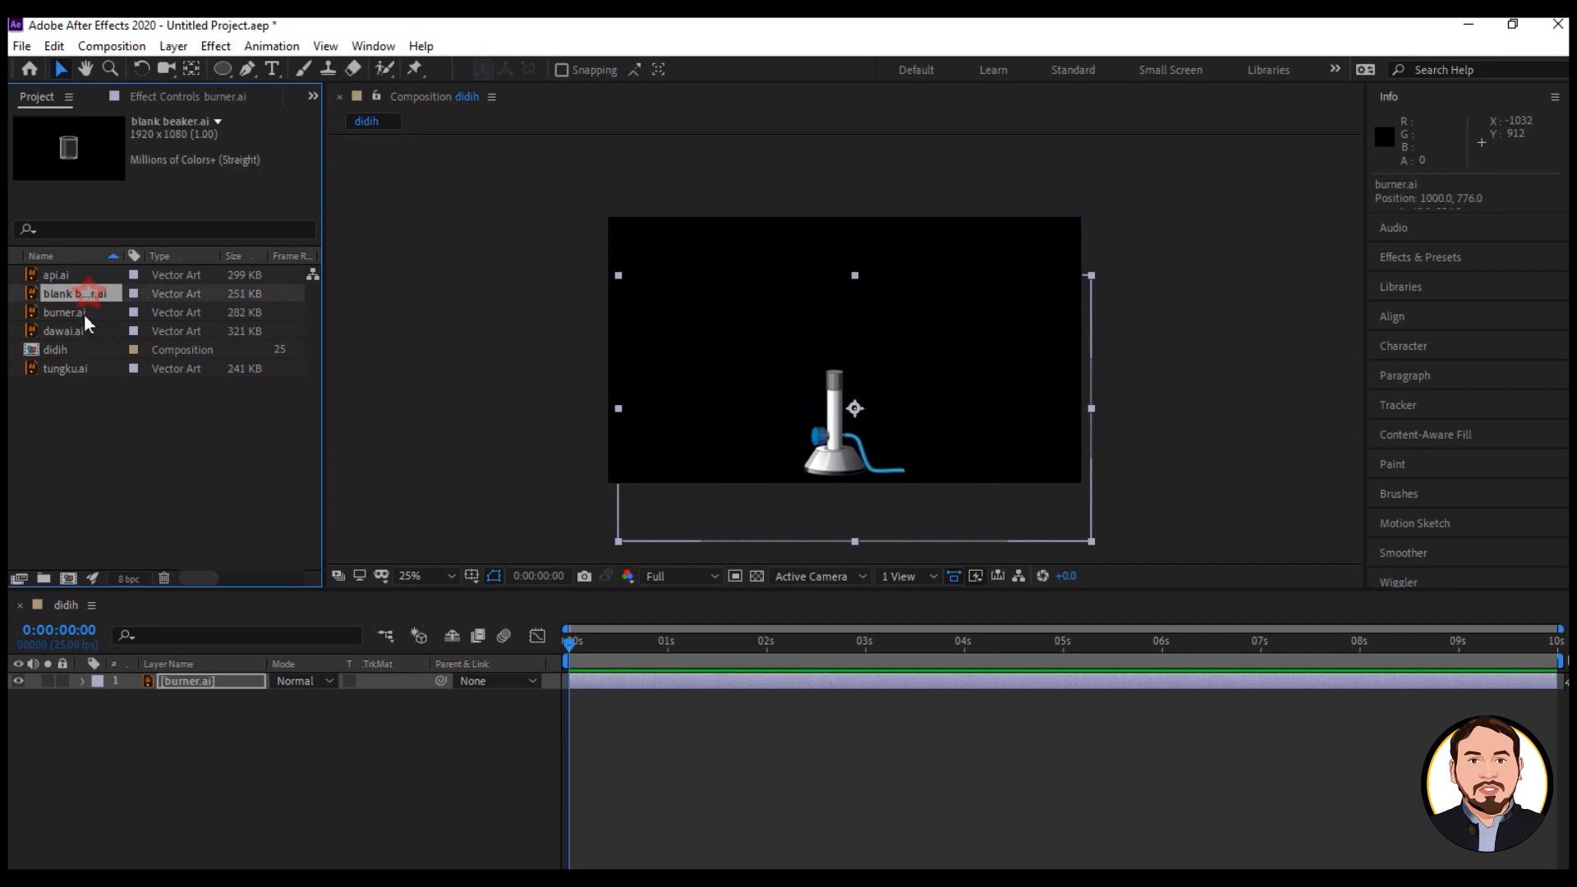
drag(80, 364, 212, 691)
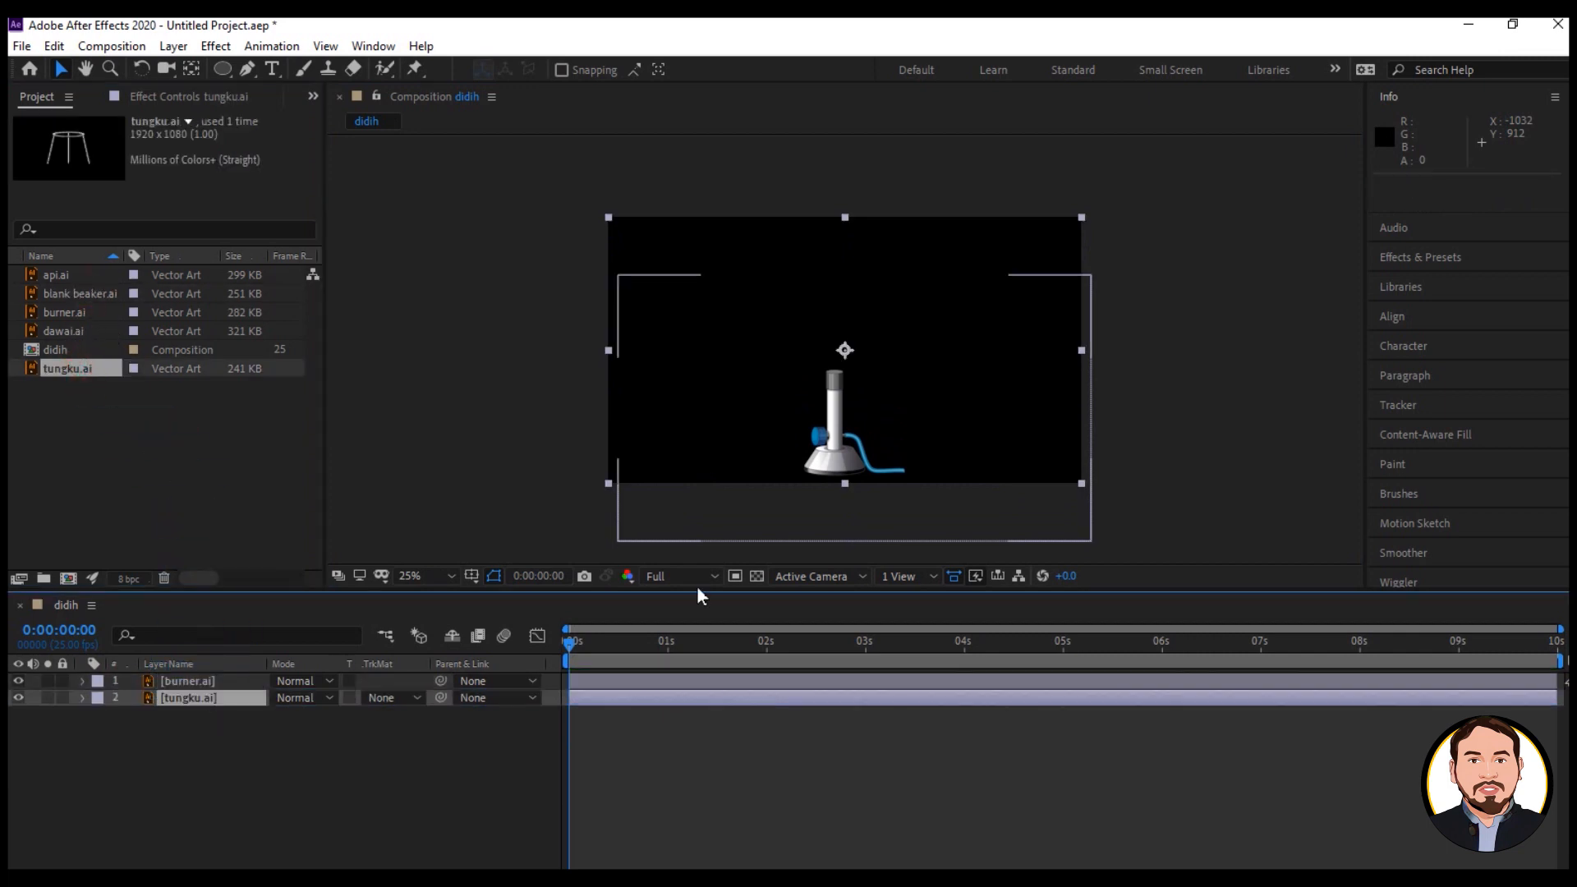
drag(854, 310, 841, 357)
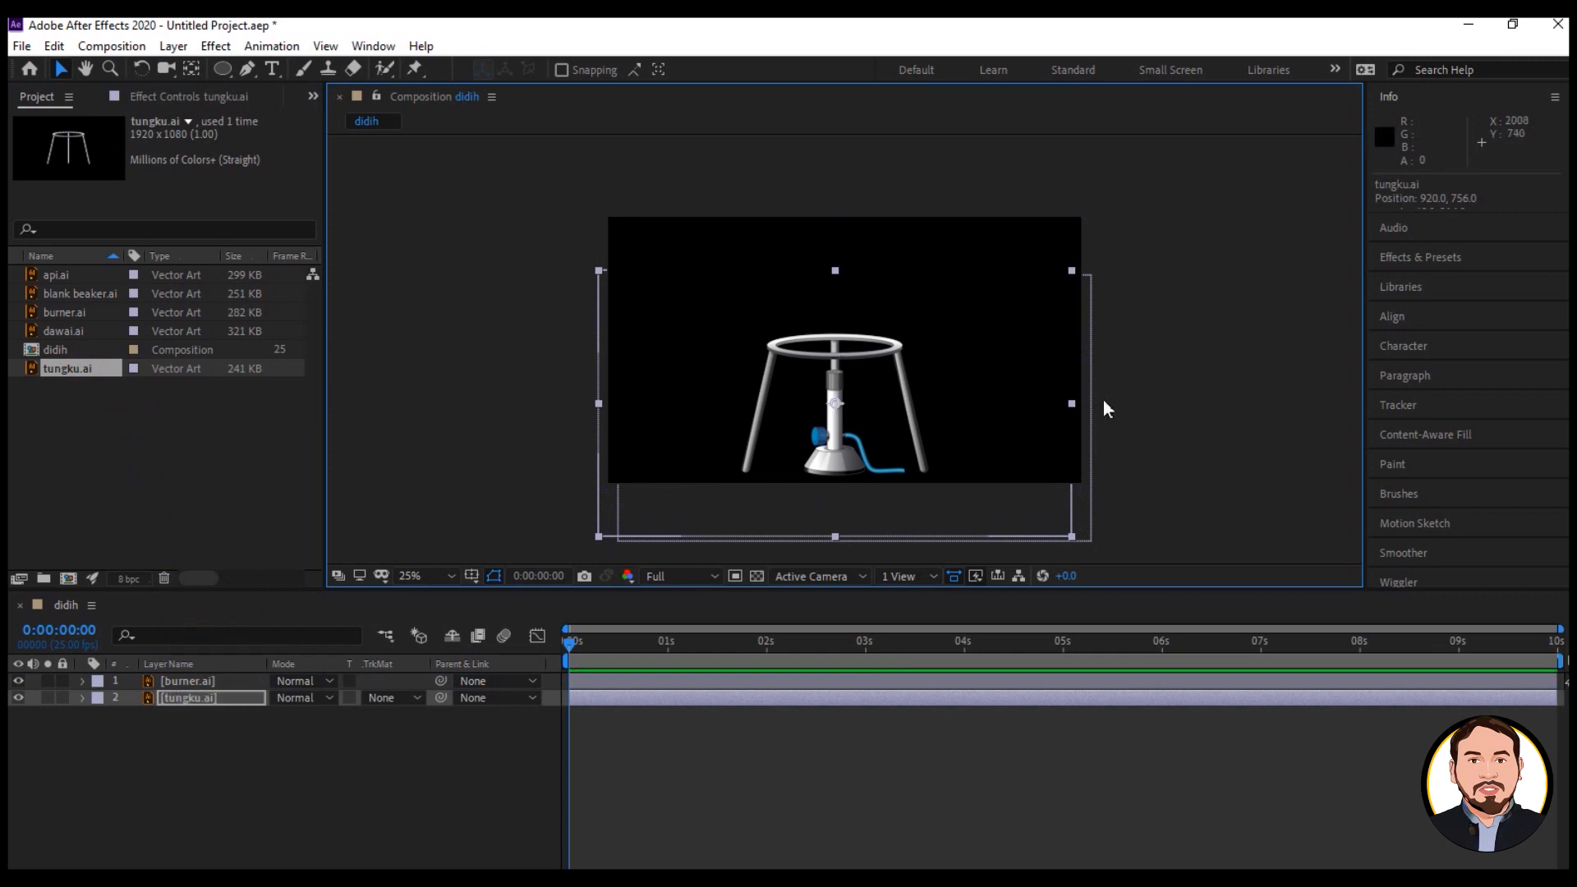
click(1150, 417)
Add dawai.ai as the lowest layer and place the gauze on the tripod's ring at about 916, 520.
drag(72, 335, 205, 713)
drag(913, 369, 890, 356)
click(115, 442)
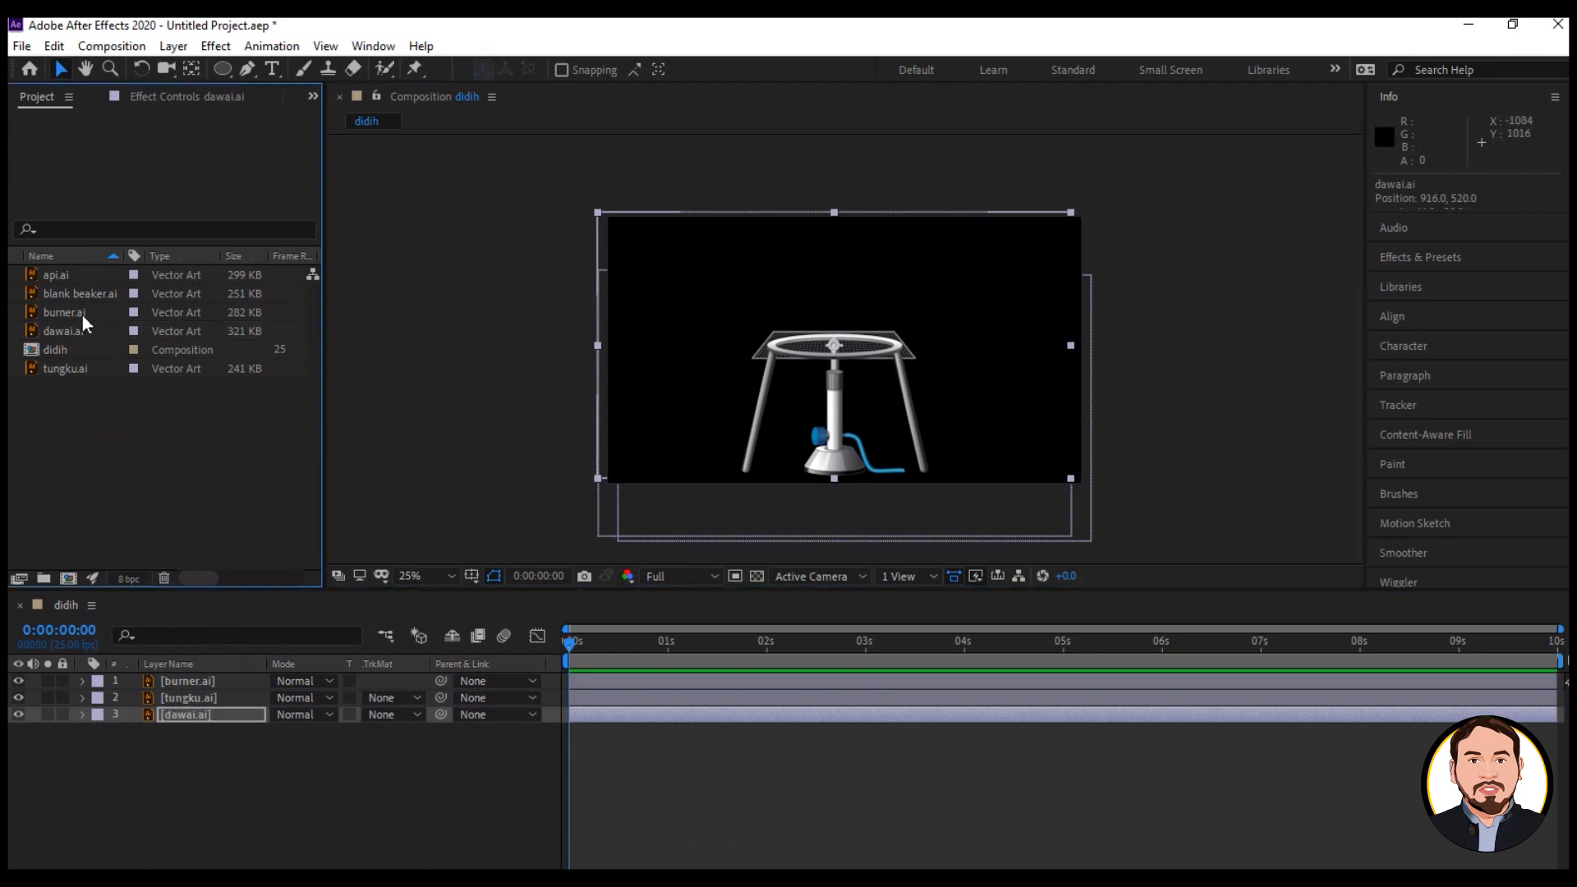
Add blank beaker.ai as the topmost layer and stand the beaker centred on the gauze at about 916, 344.
click(83, 316)
click(57, 275)
click(78, 416)
click(73, 297)
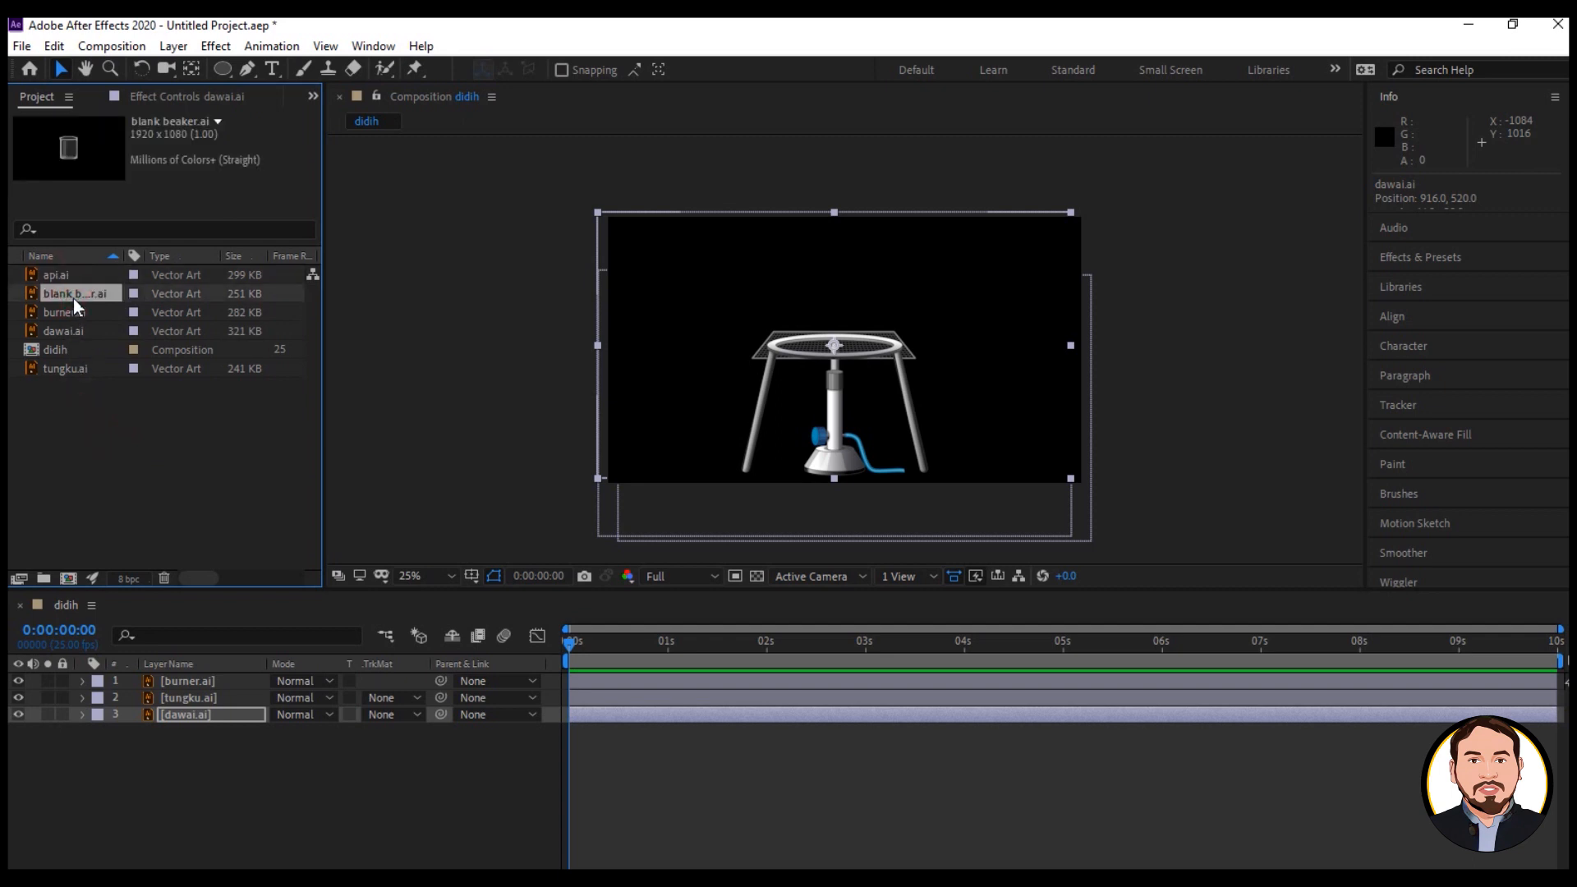
drag(72, 298, 185, 723)
drag(850, 288, 842, 258)
drag(203, 732, 219, 682)
drag(856, 303, 863, 327)
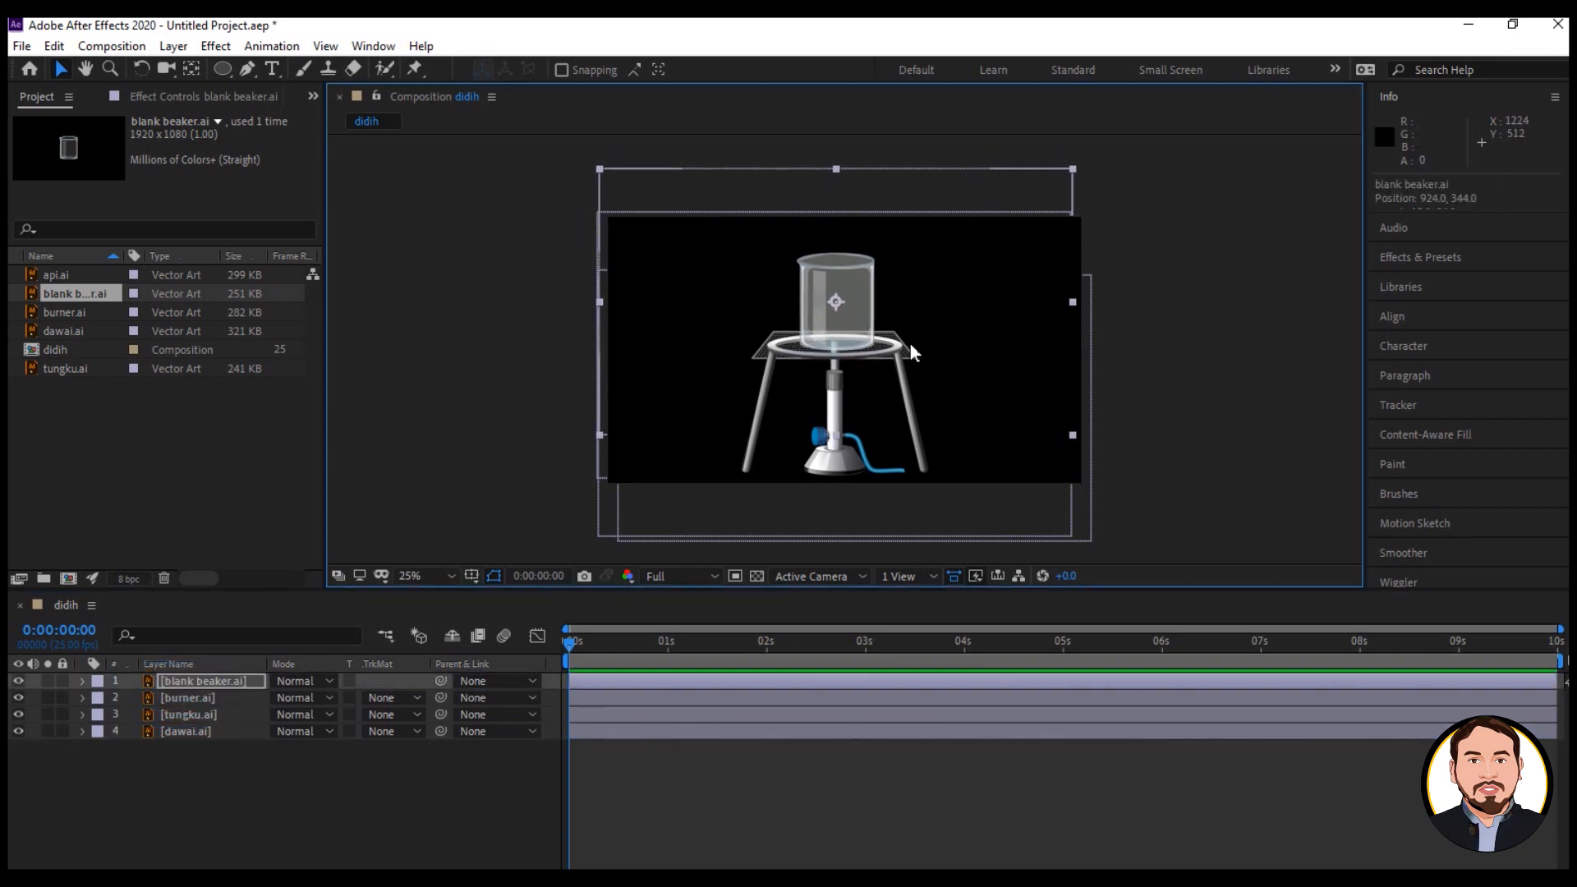
drag(853, 332, 852, 332)
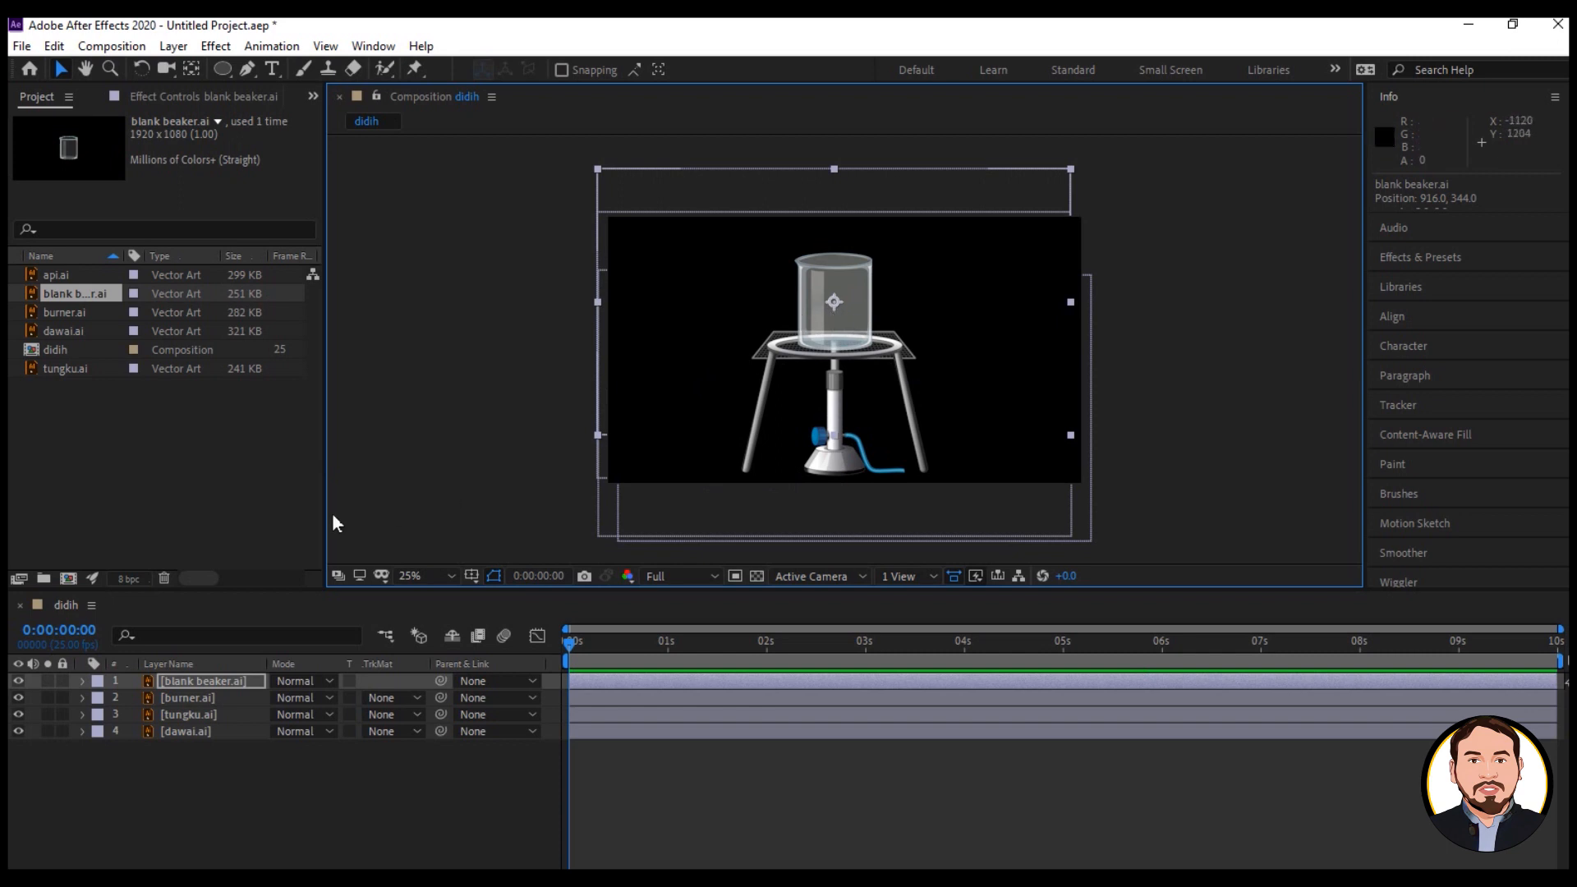
Hide the tungku.ai, dawai.ai and burner.ai layers, leaving only the beaker layer displayed.
key(alt+Tab)
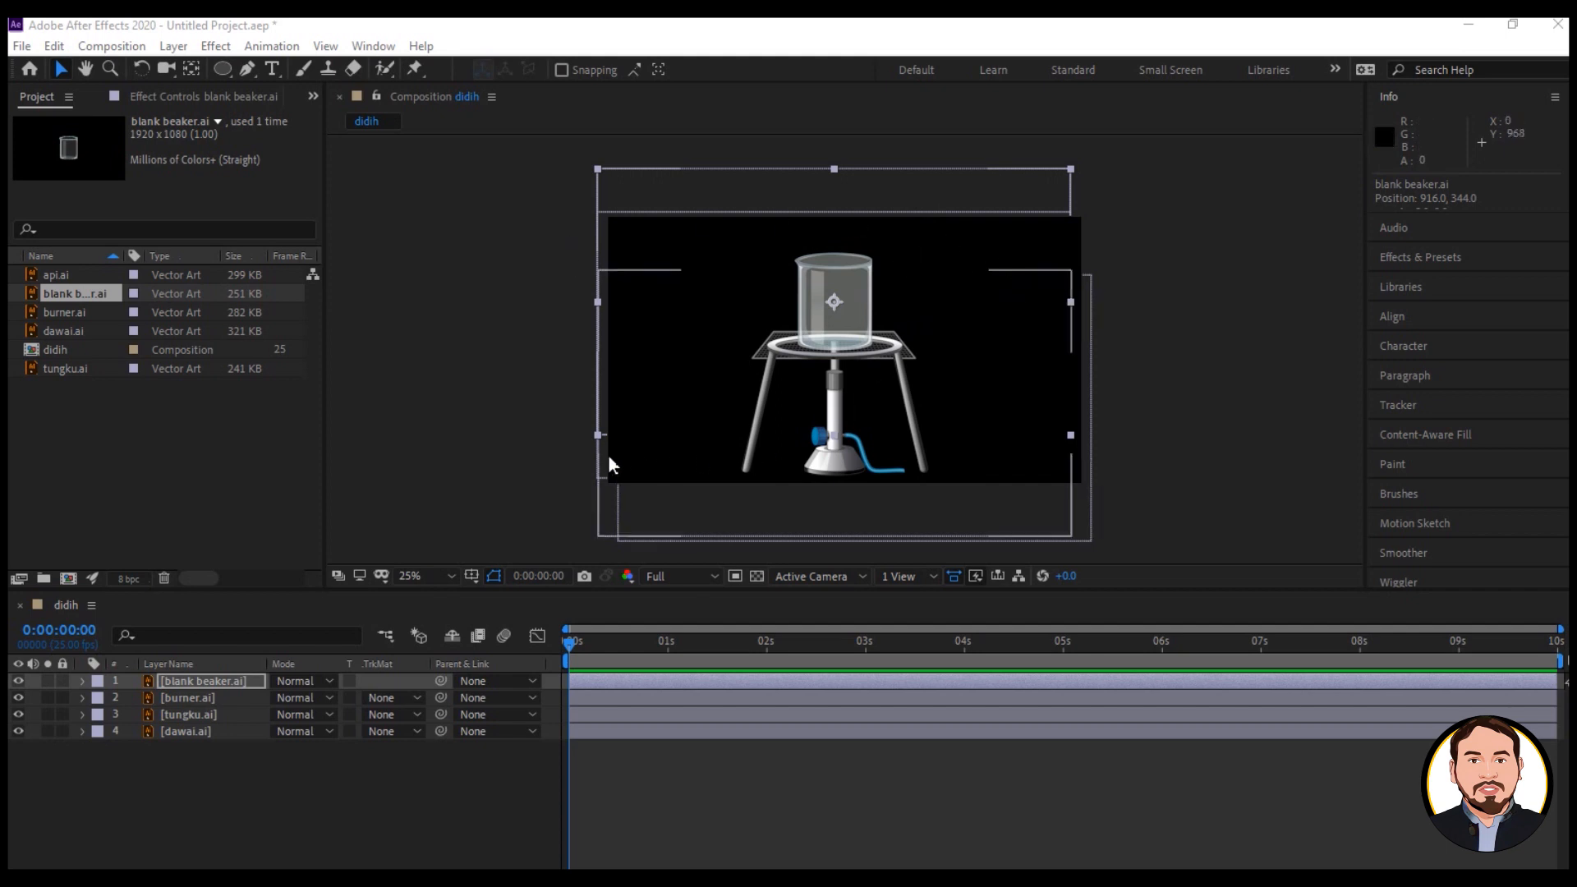
click(18, 715)
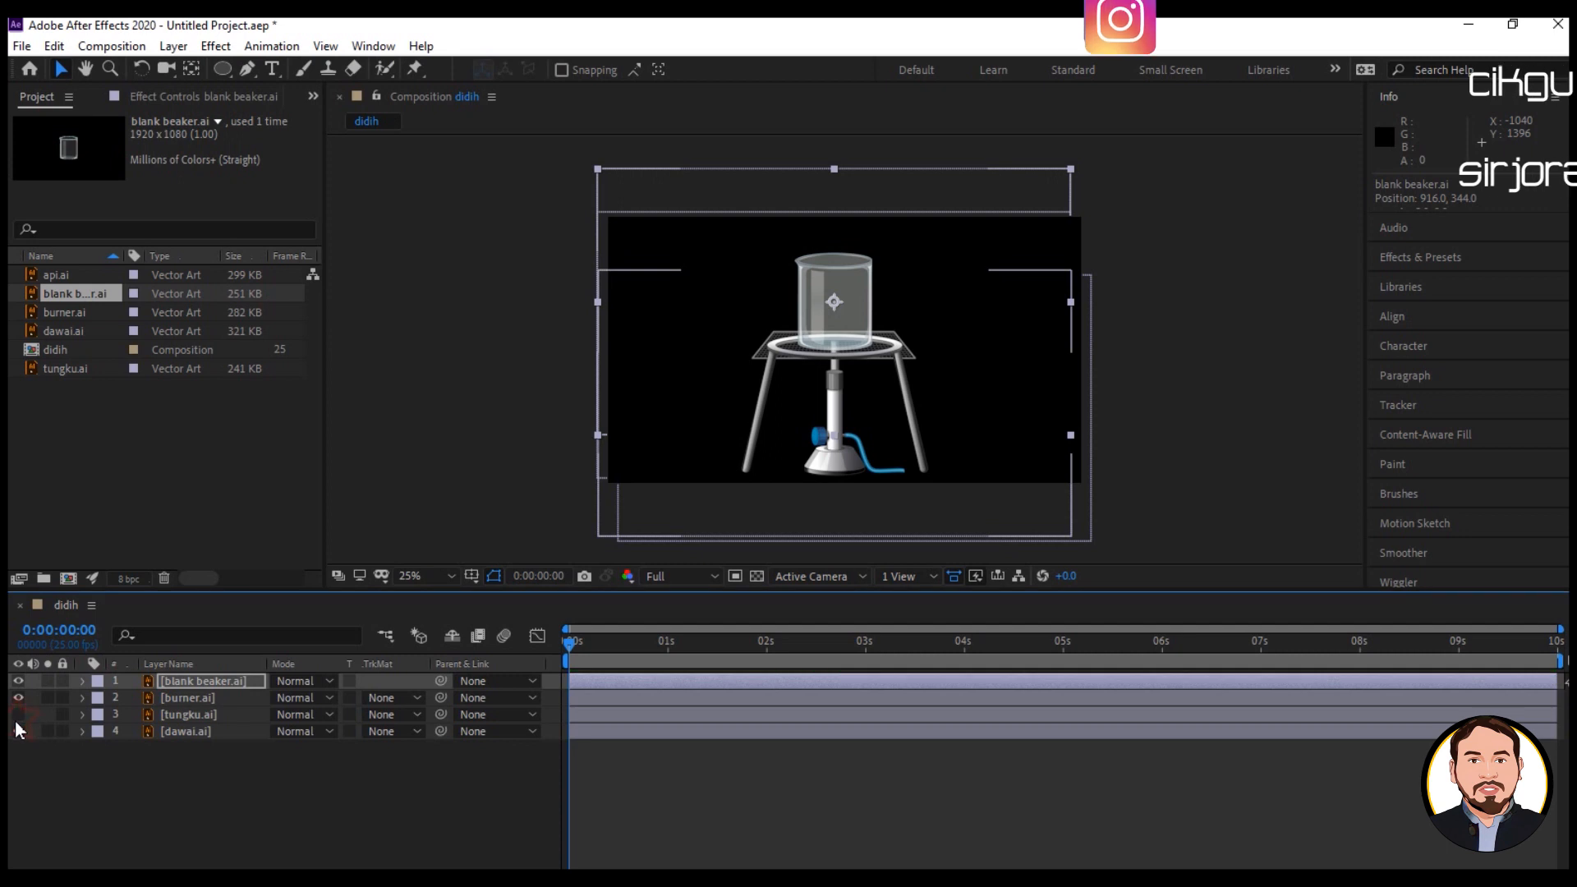
click(18, 731)
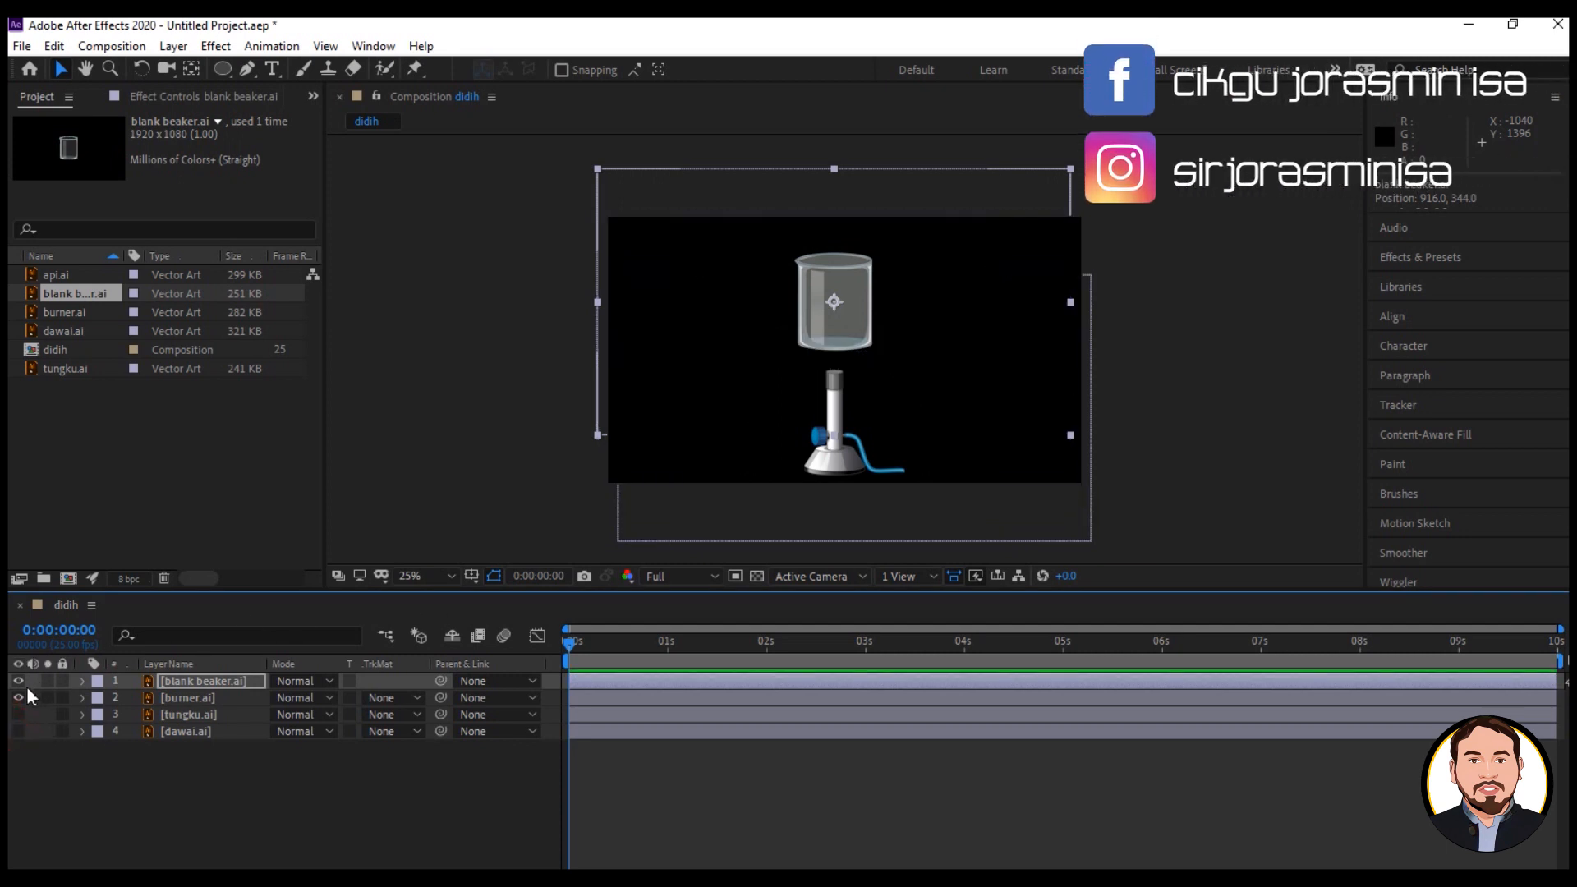
click(18, 697)
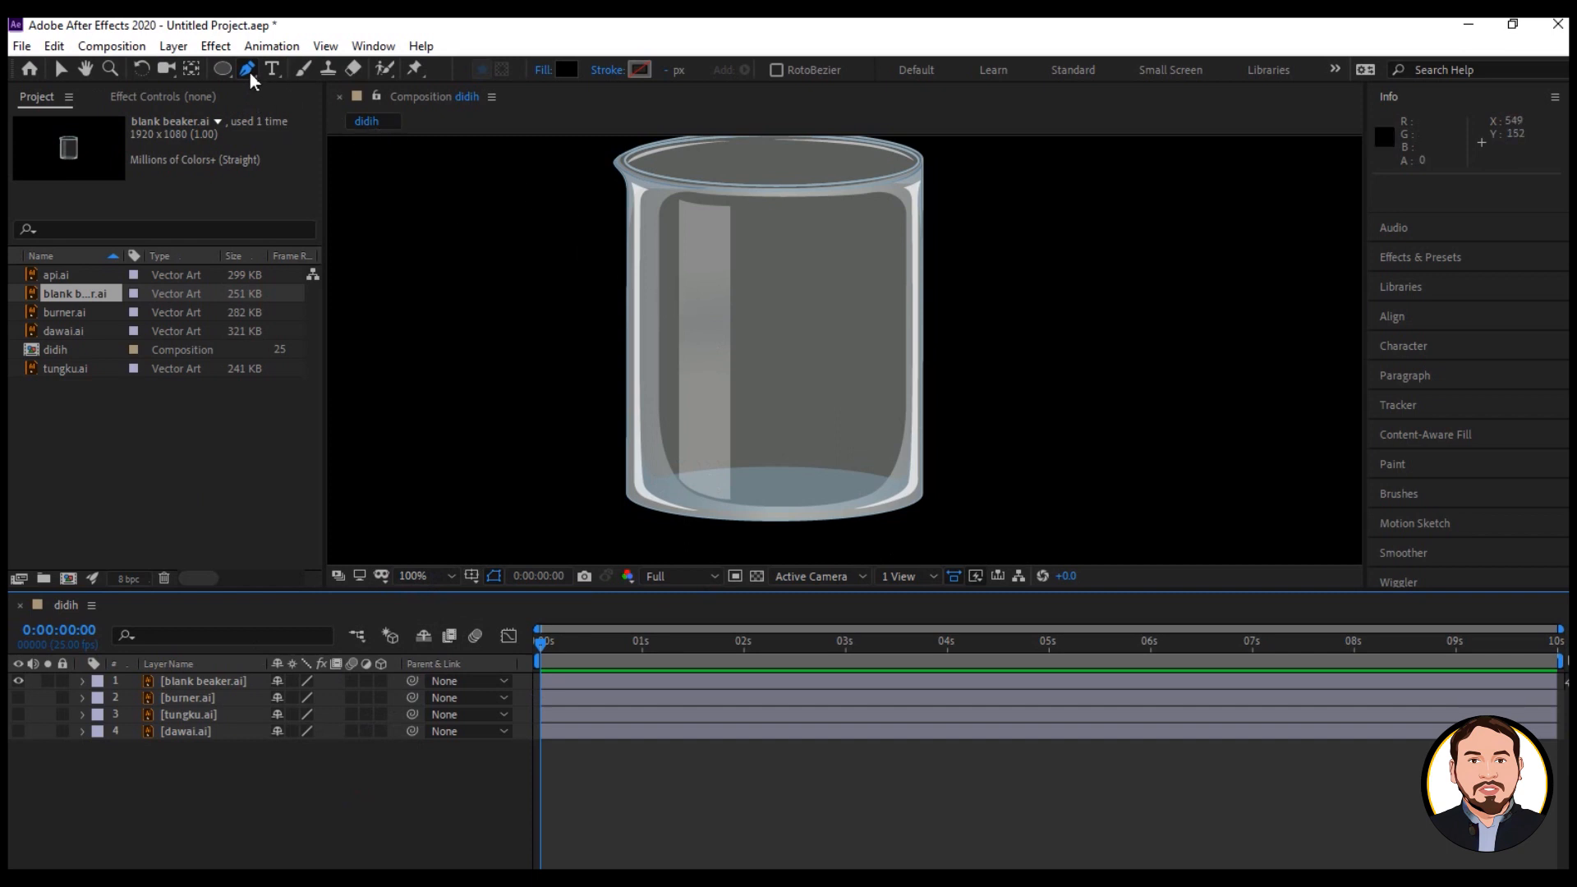
Set the Pen tool's shape fill colour to black (000000).
click(546, 71)
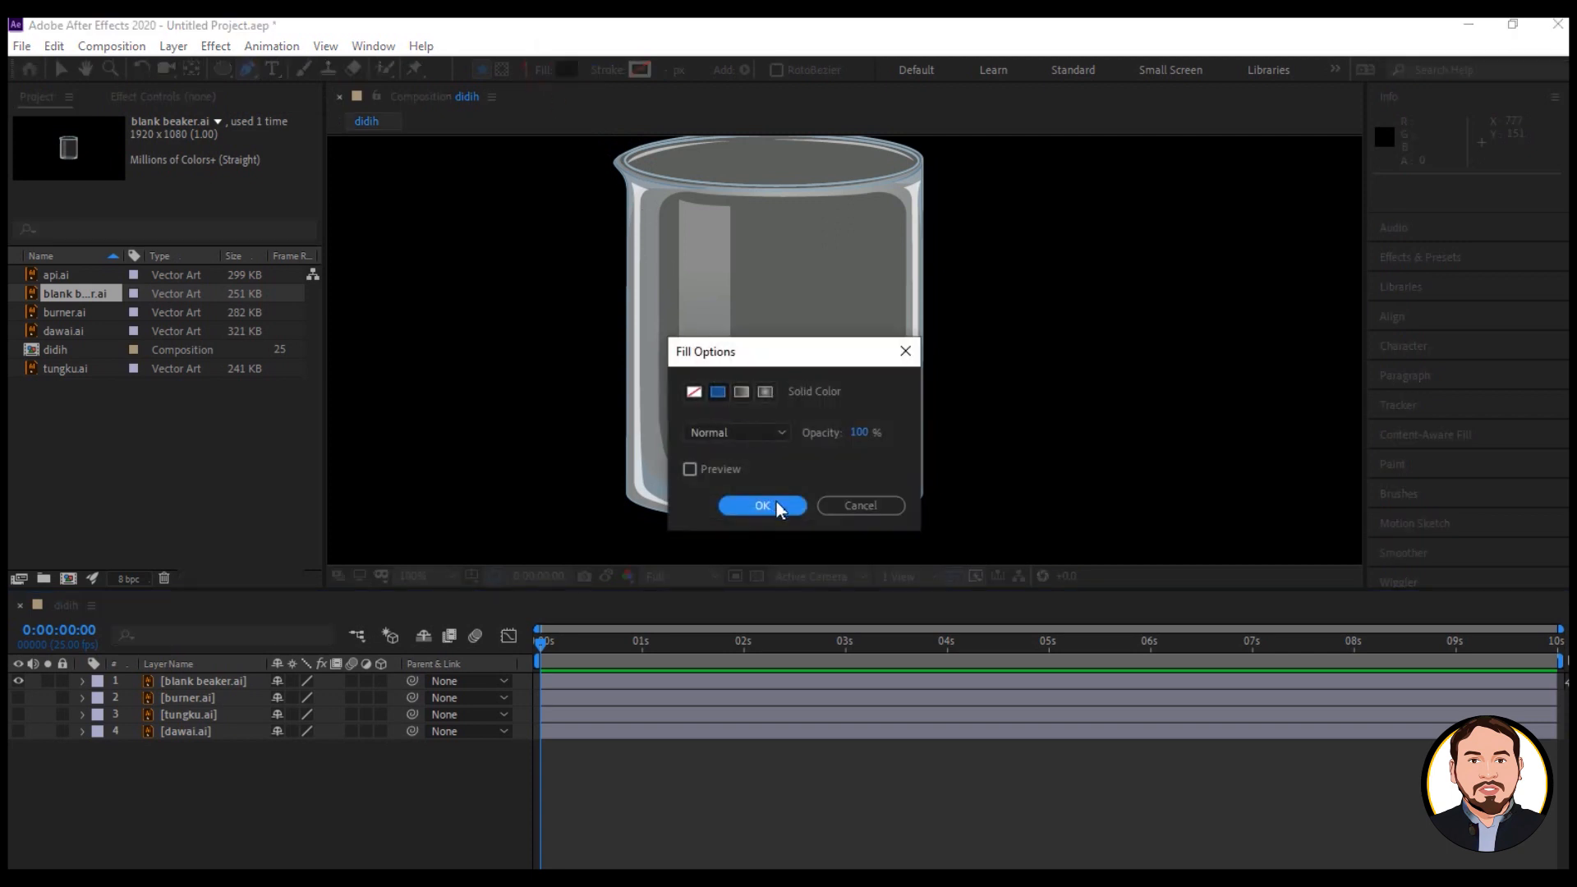
click(850, 501)
click(567, 70)
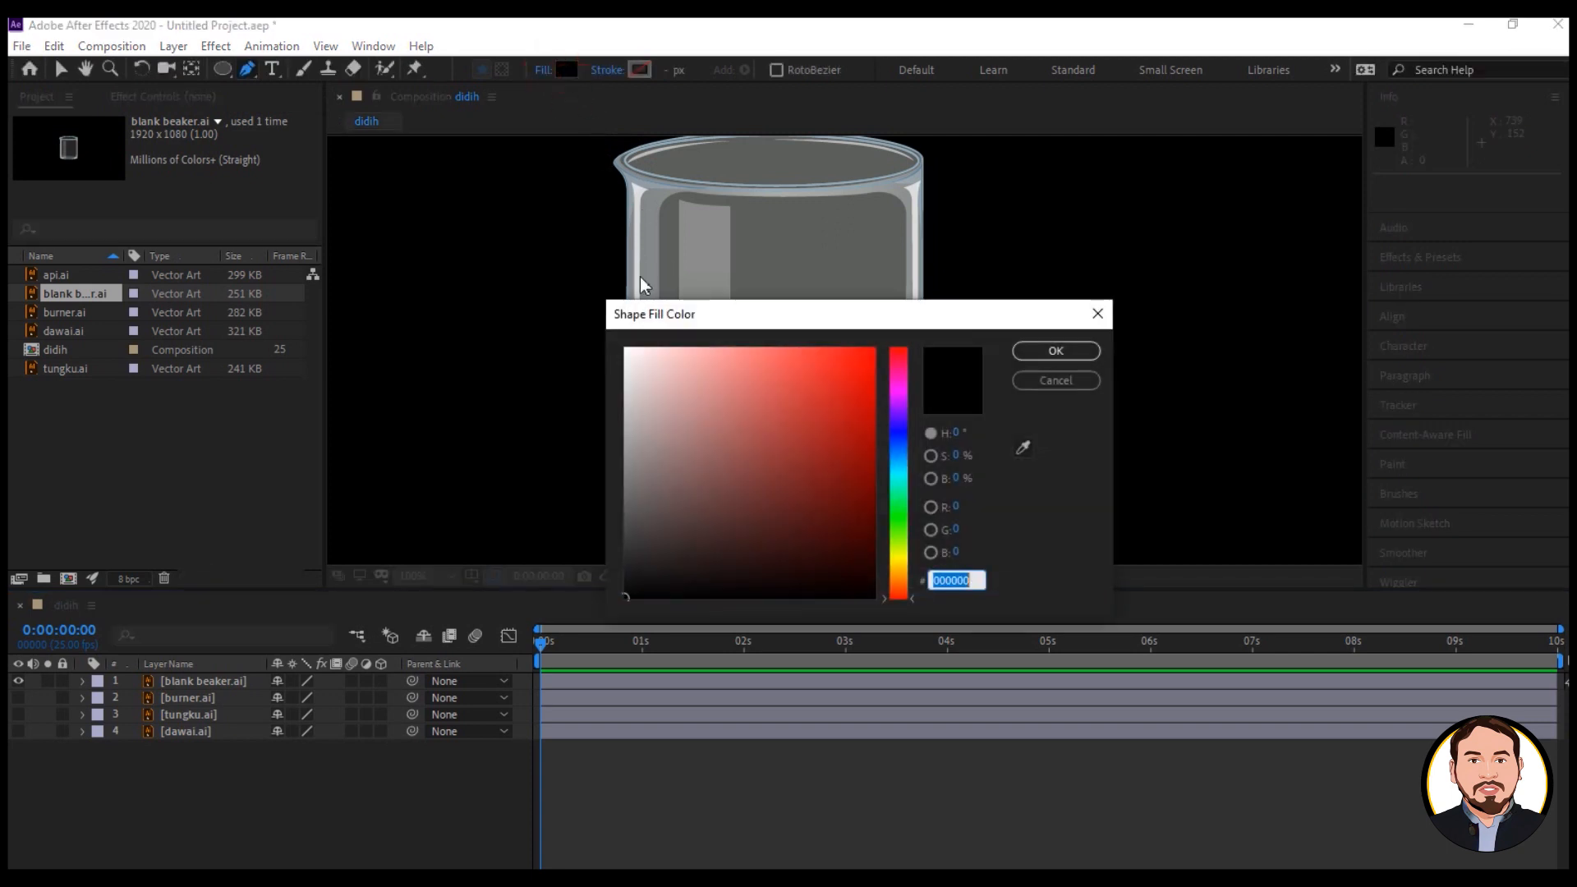
click(1024, 351)
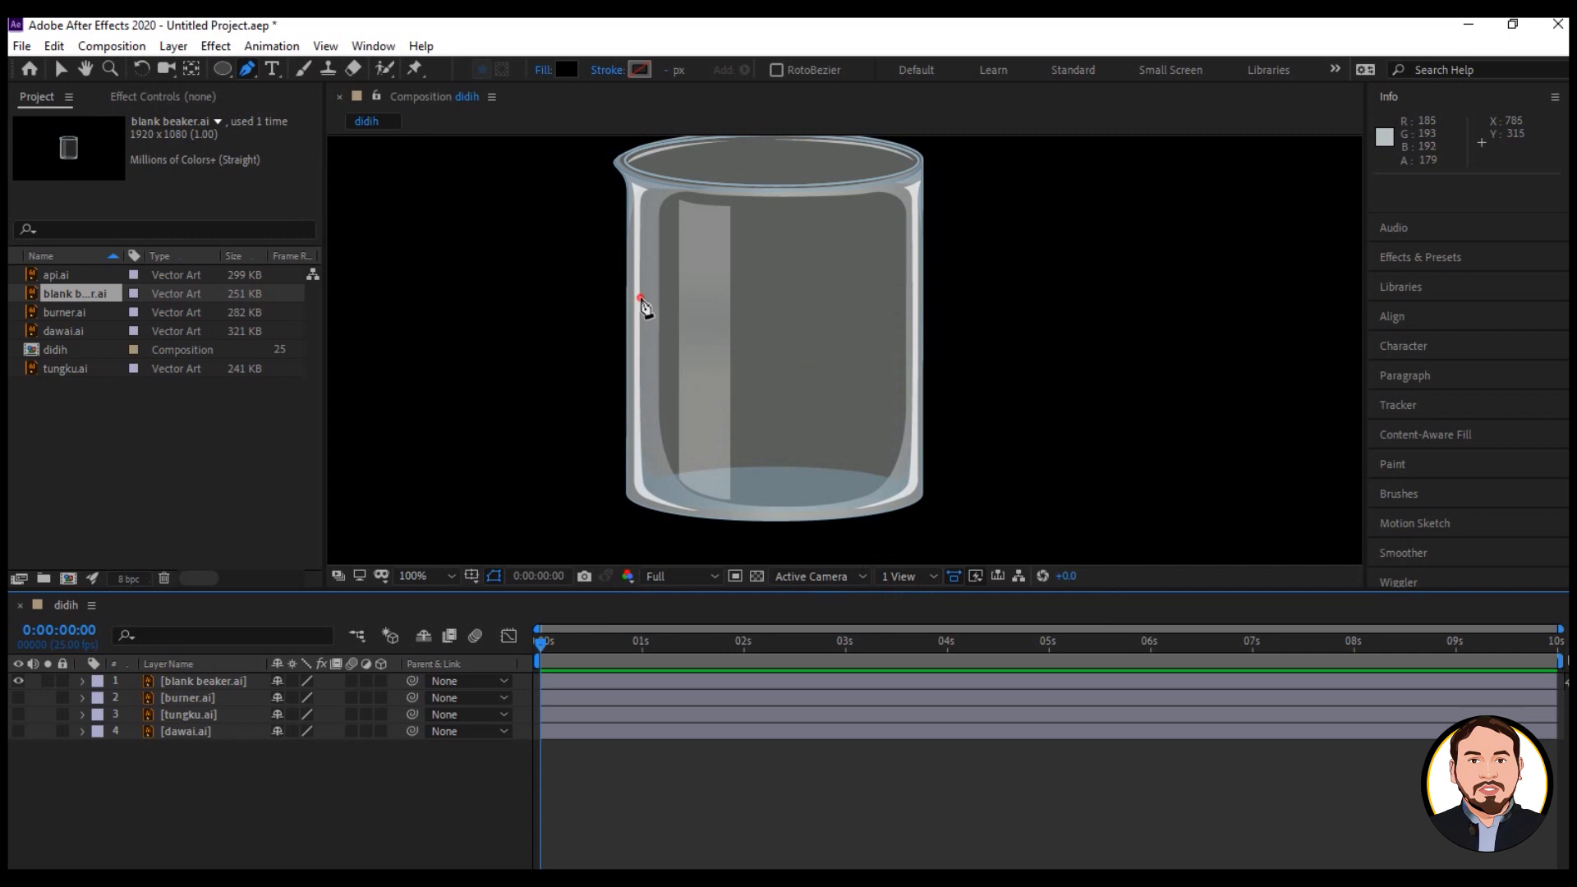
Trace a black liquid shape with the Pen tool along the beaker's inner walls and rounded base, with its flat surface slightly above mid-height.
click(640, 298)
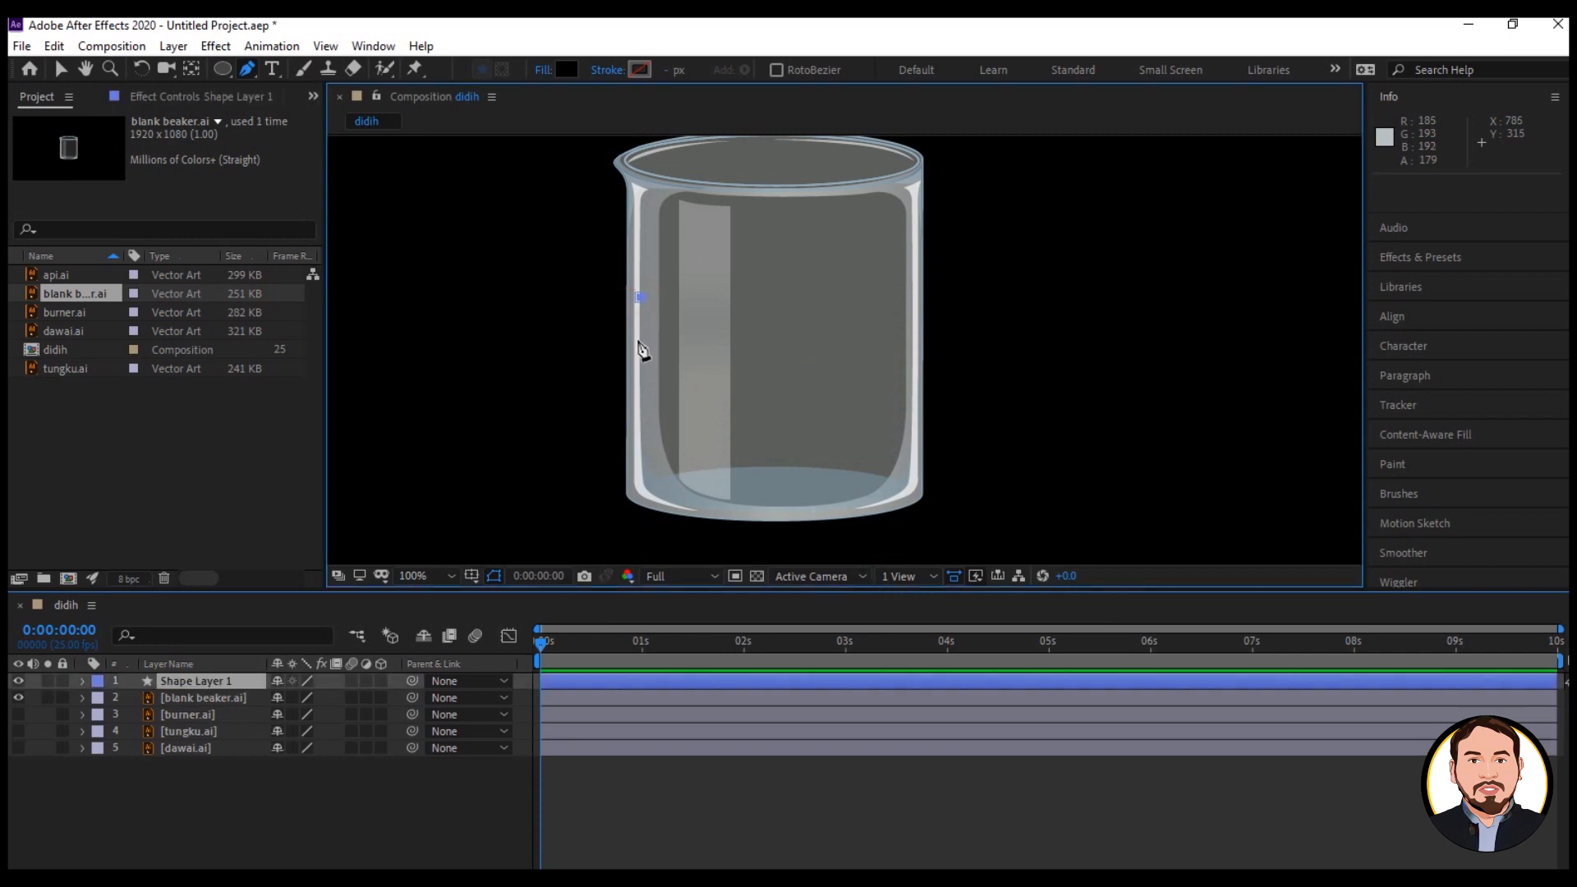
click(641, 484)
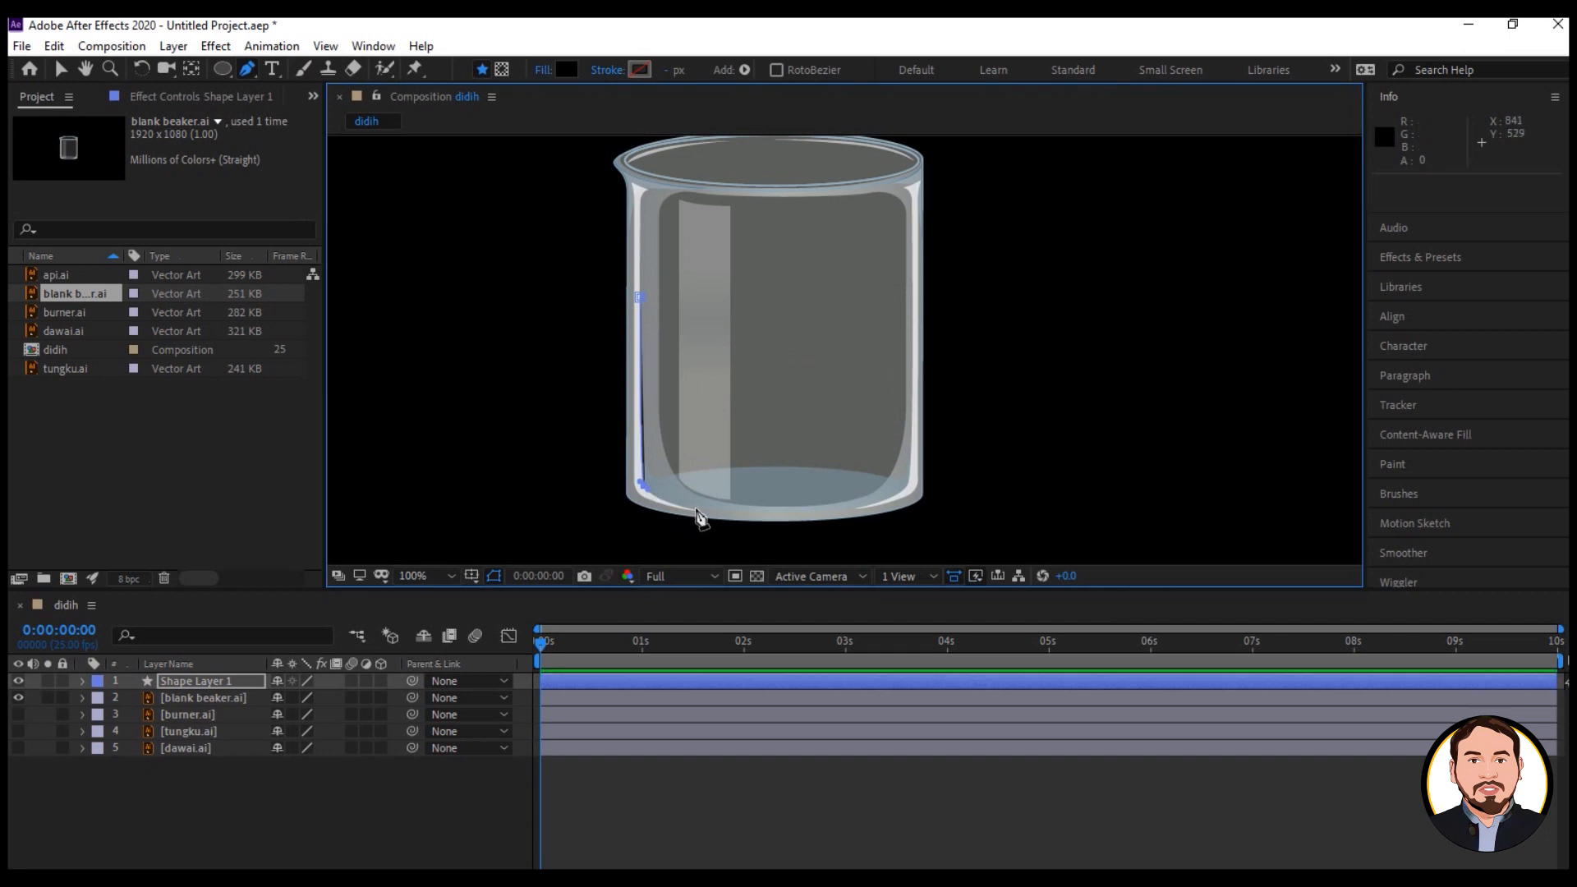
drag(698, 512, 725, 515)
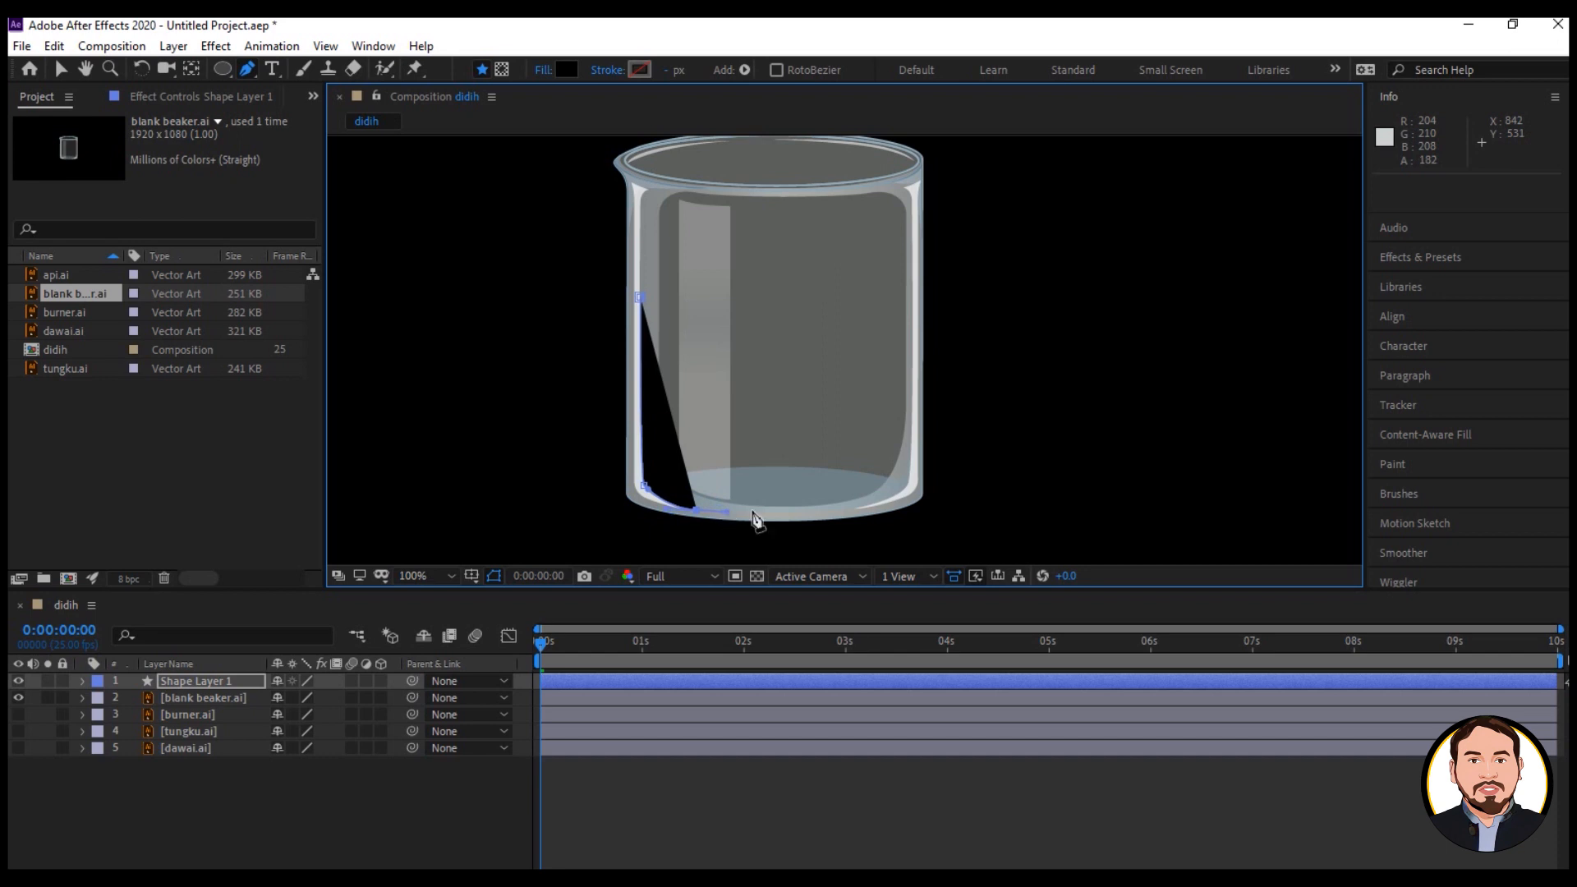
click(860, 507)
drag(862, 504, 866, 502)
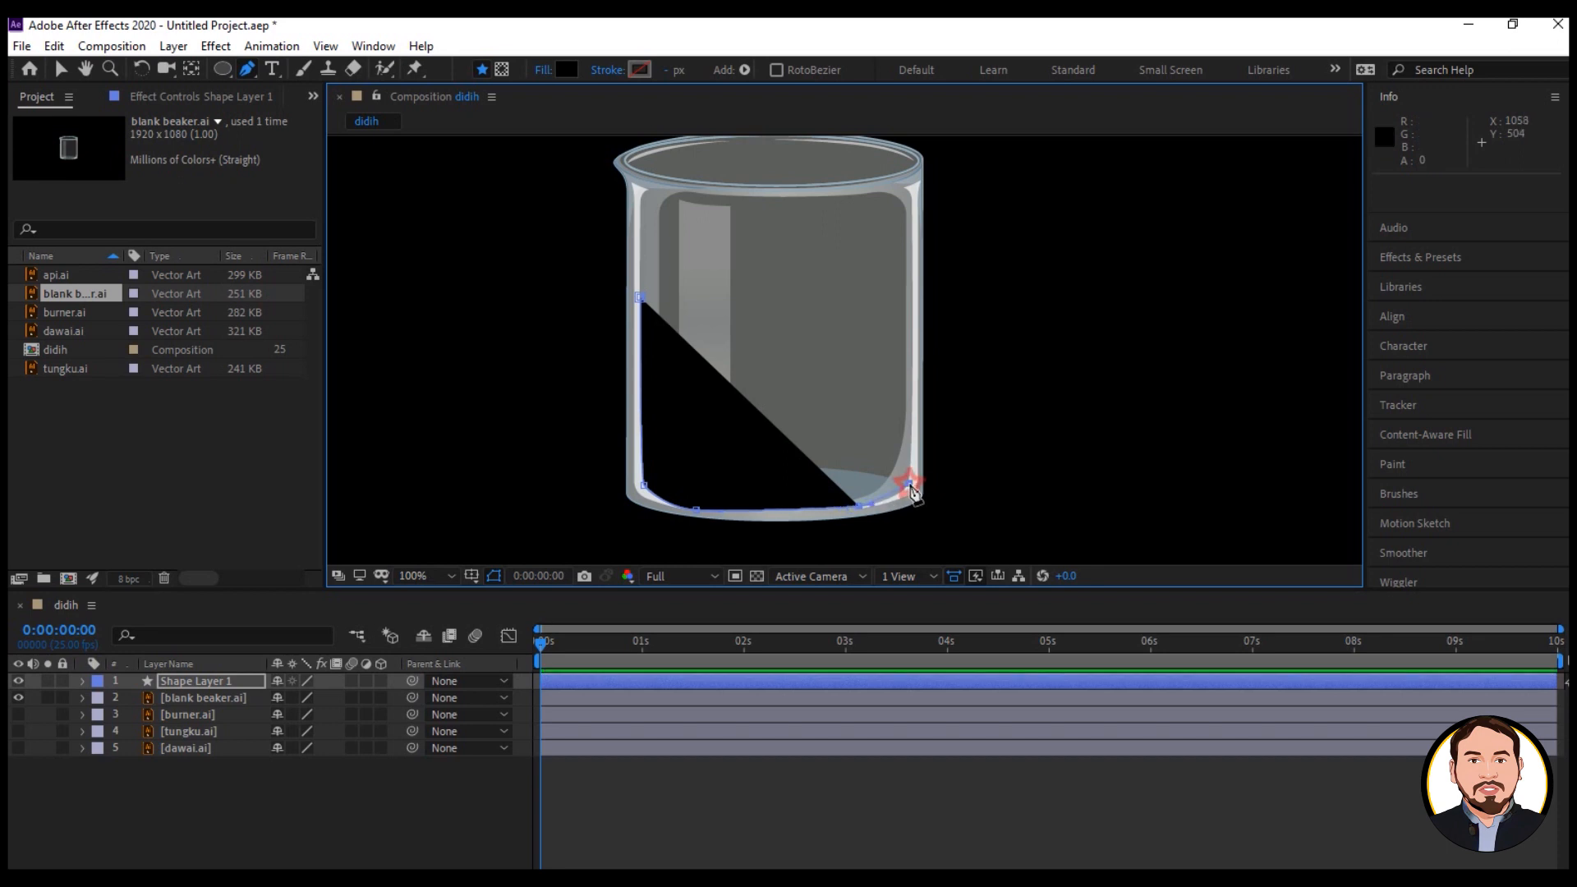
click(909, 479)
drag(908, 475, 910, 473)
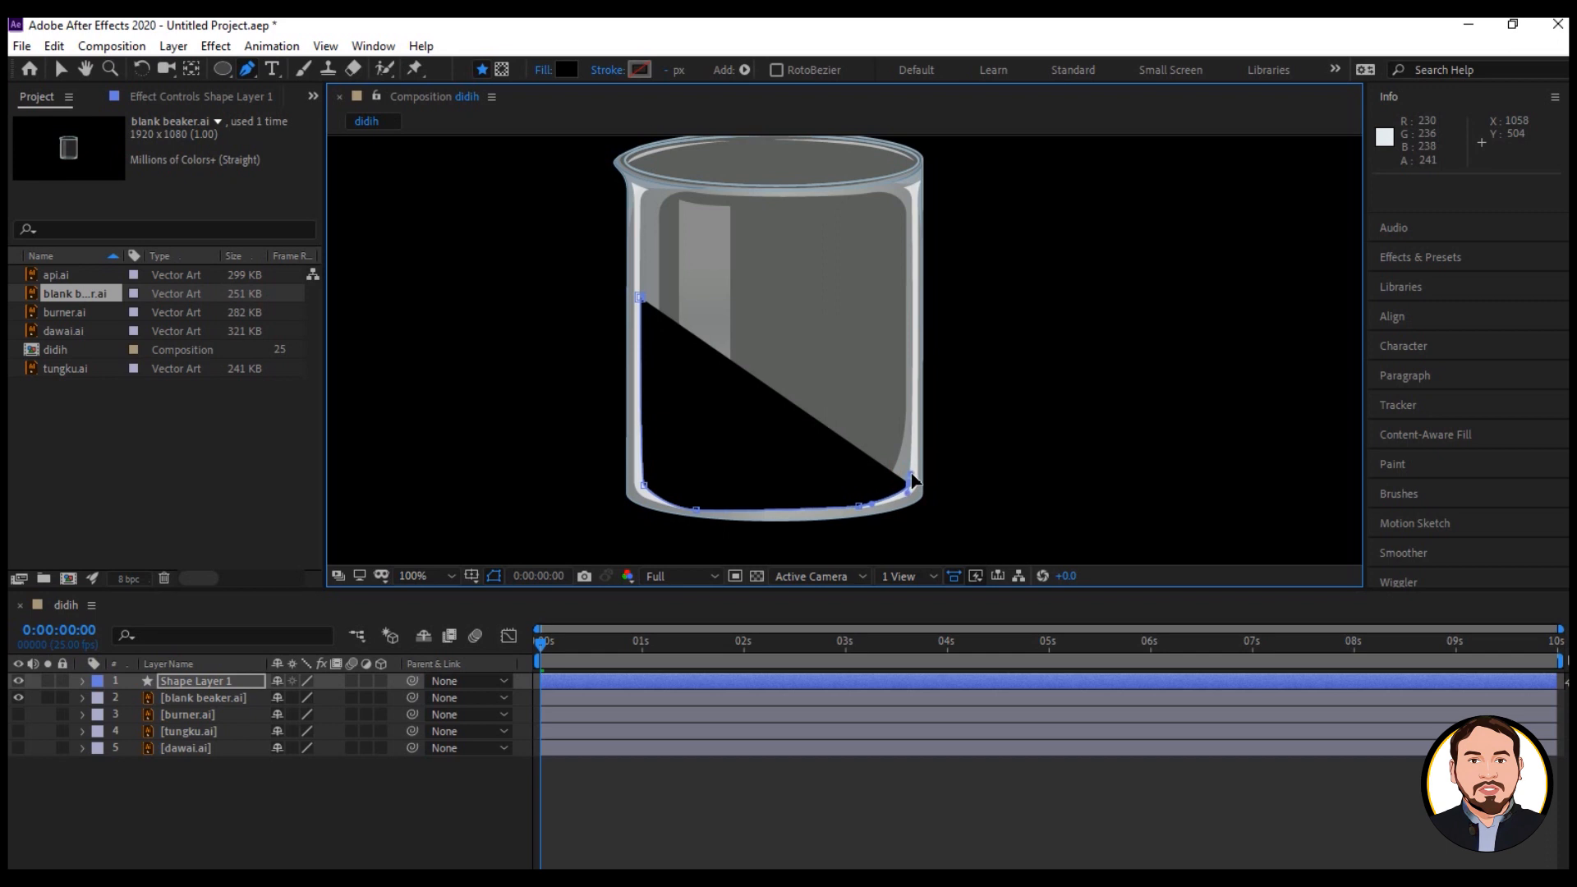
click(912, 297)
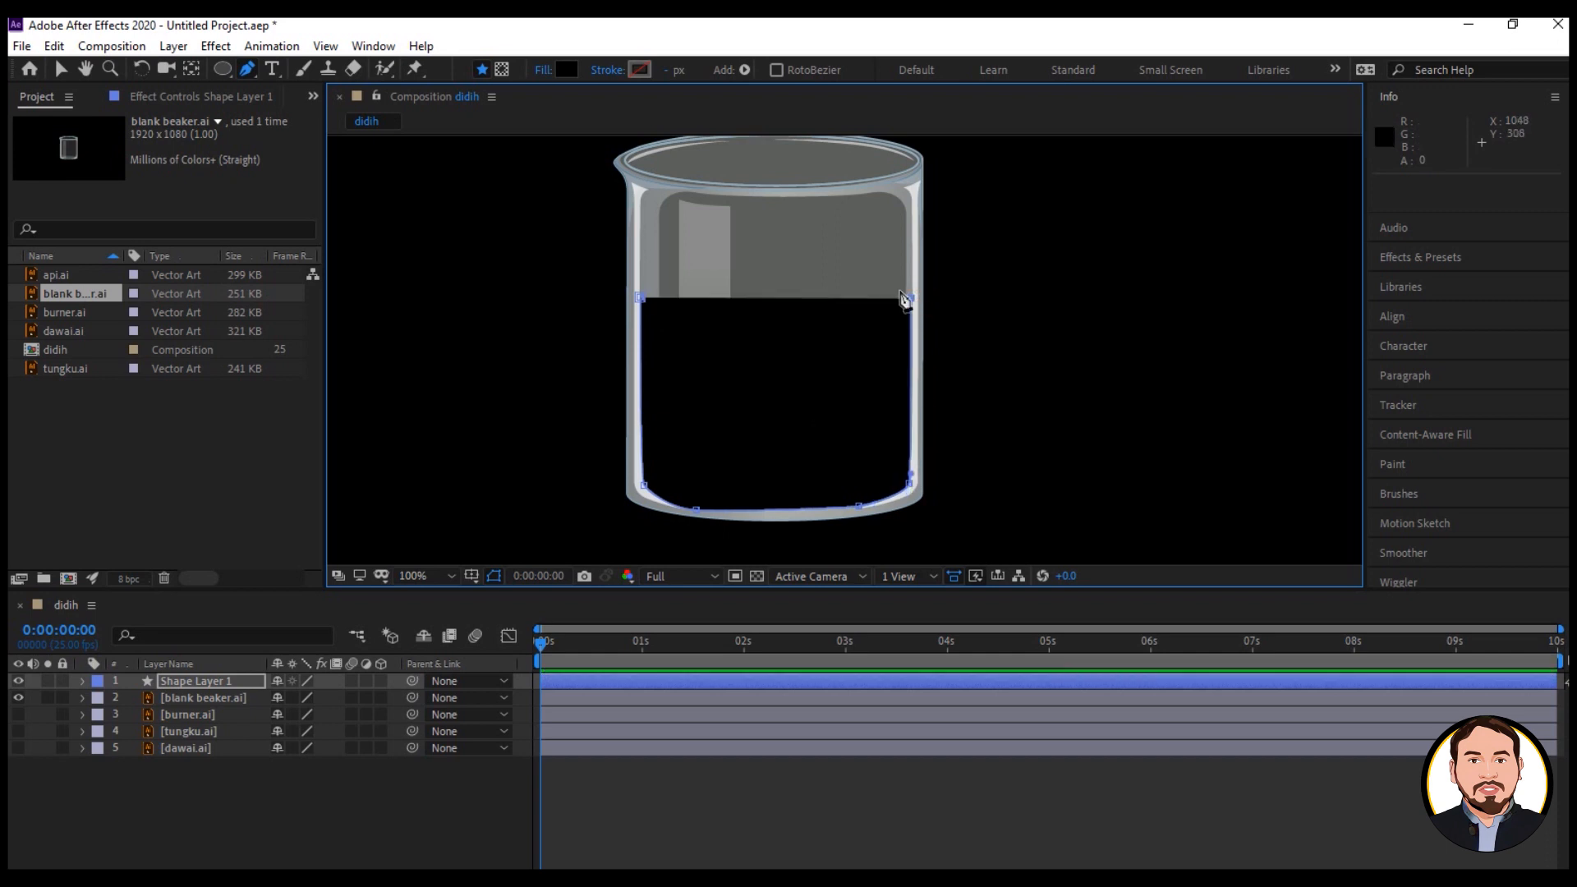
key(ctrl+z)
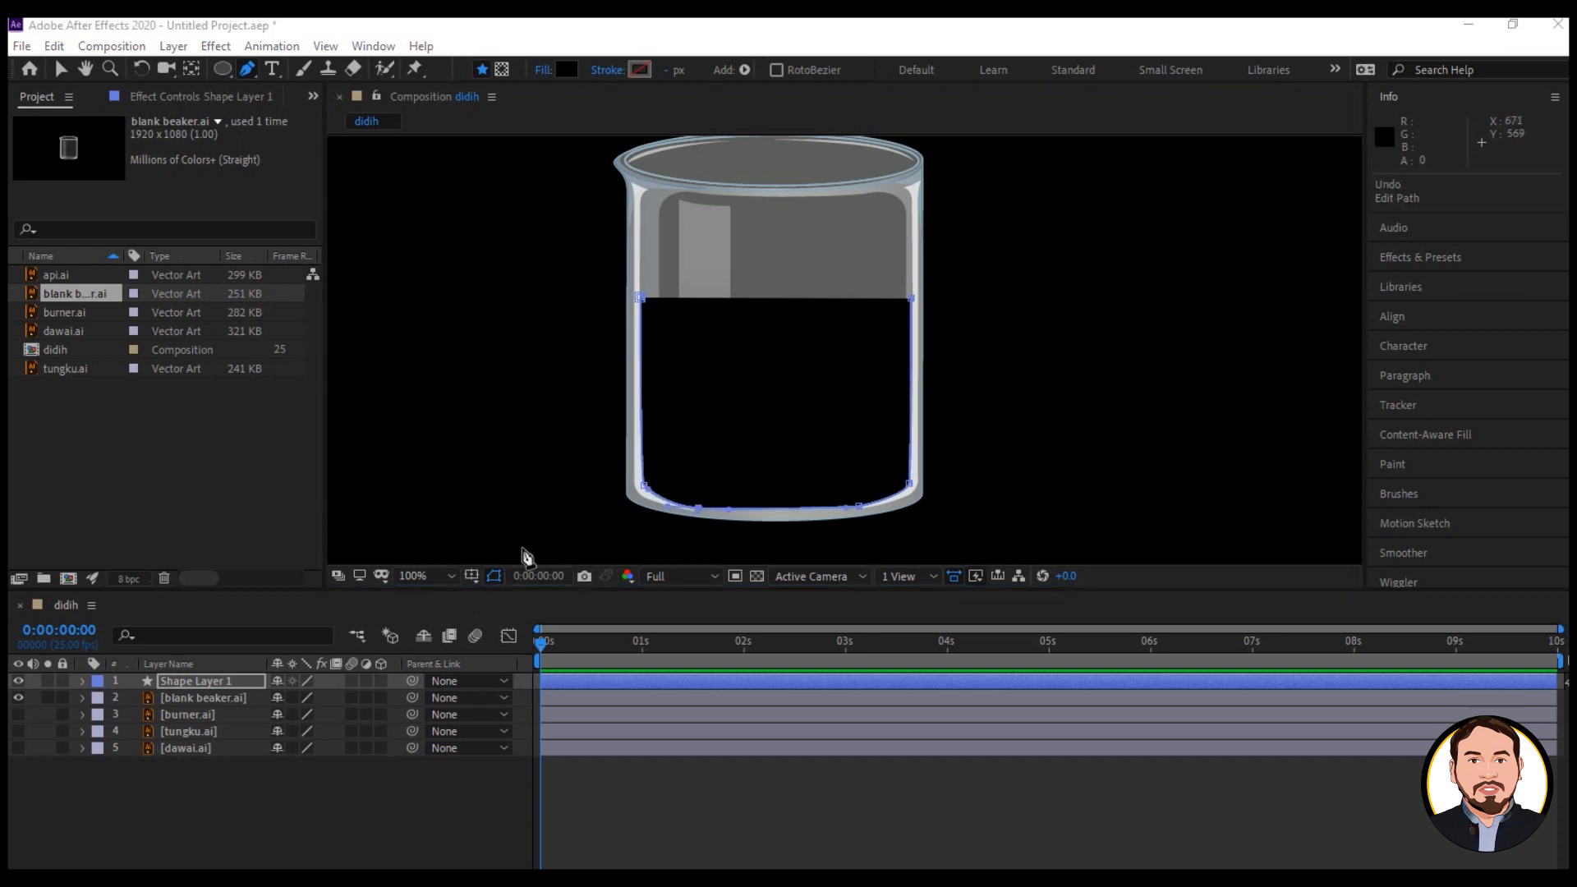
Nudge the liquid shape's left vertex on the base curve up slightly to follow the beaker's inner edge.
click(441, 572)
click(432, 454)
scroll(741, 497, down, 2)
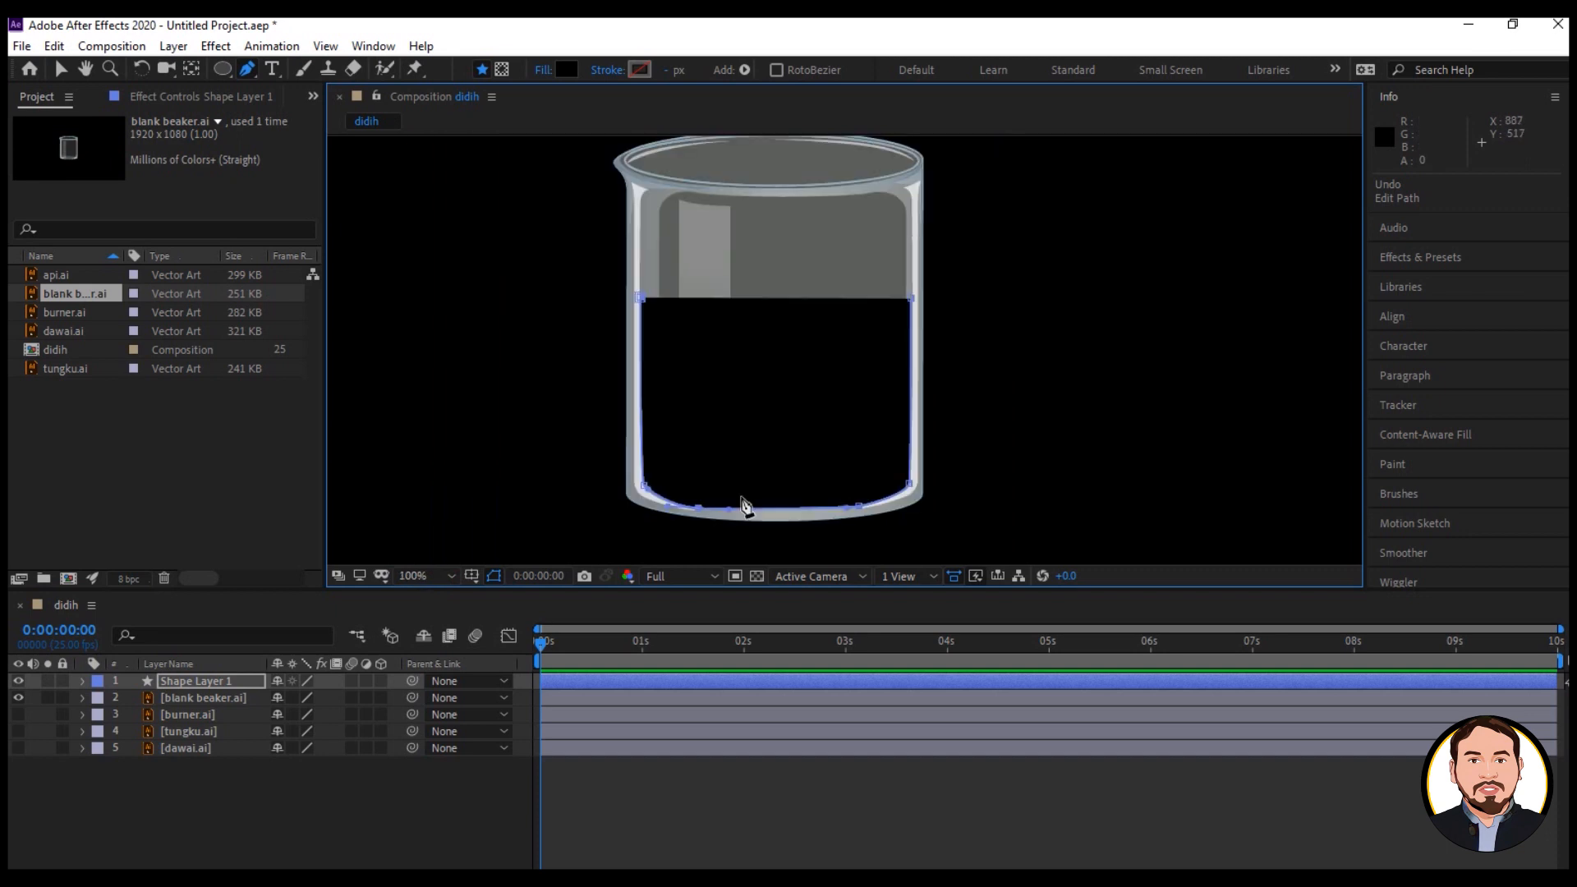
drag(757, 486, 764, 299)
scroll(738, 401, up, 2)
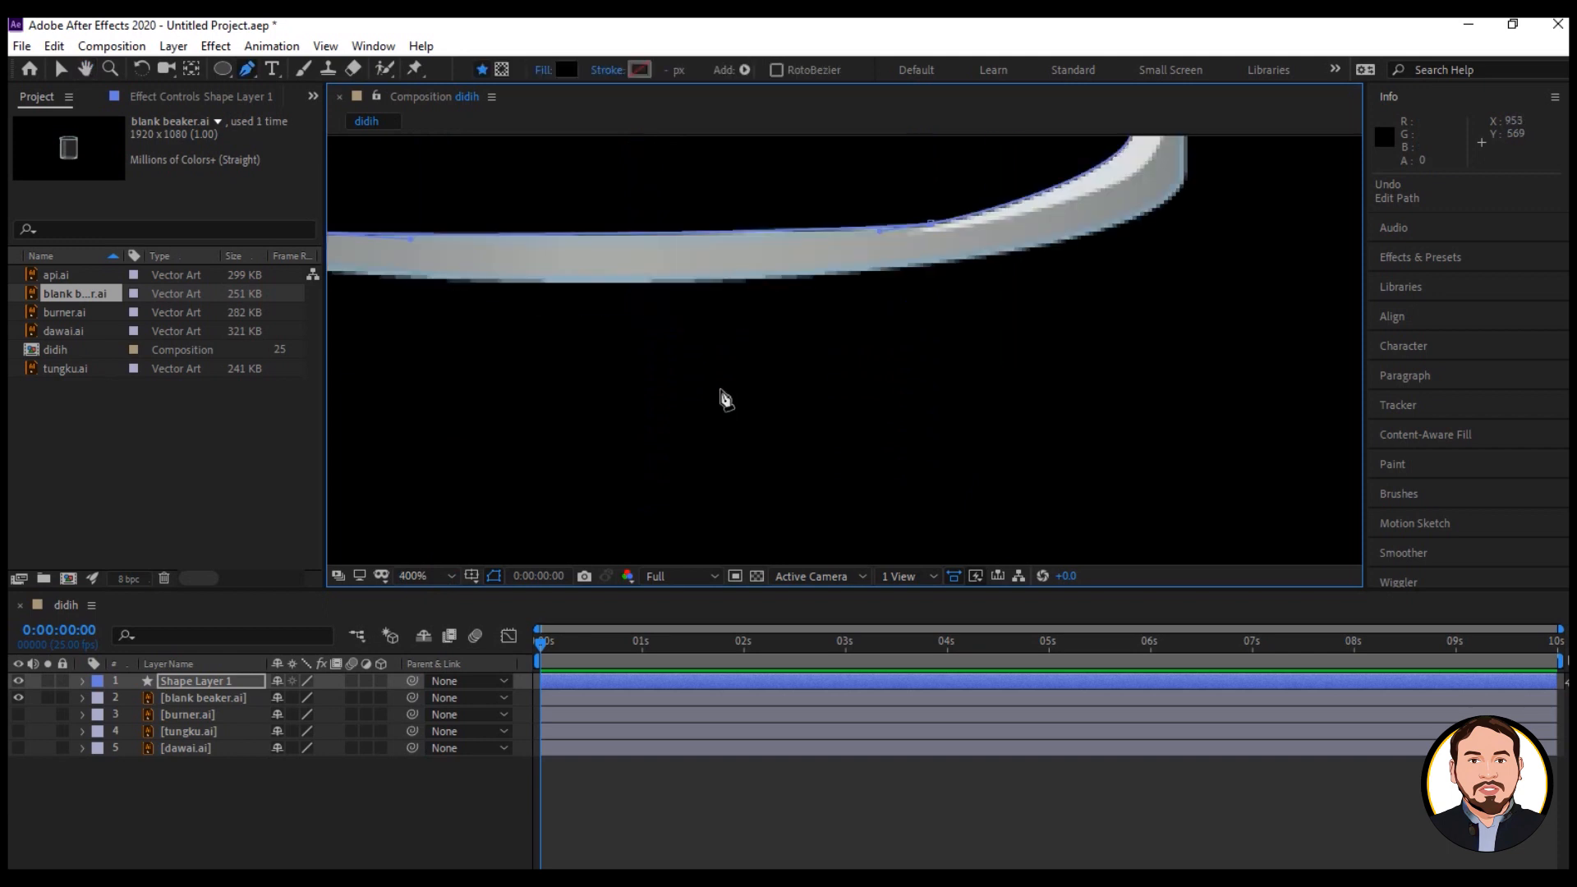
drag(574, 366, 612, 477)
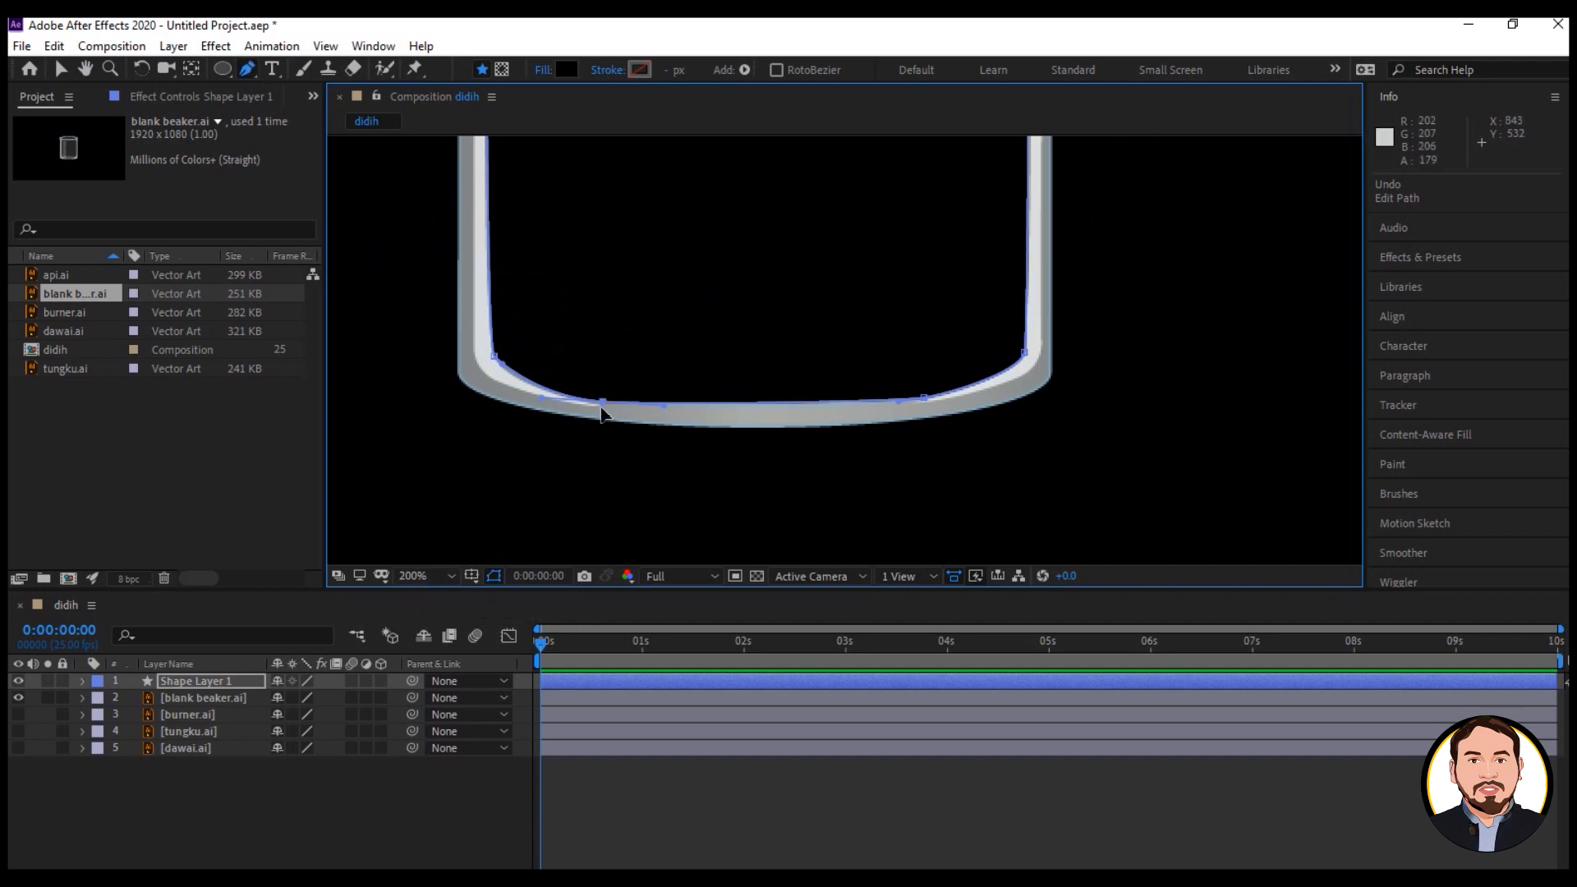
drag(602, 402, 604, 398)
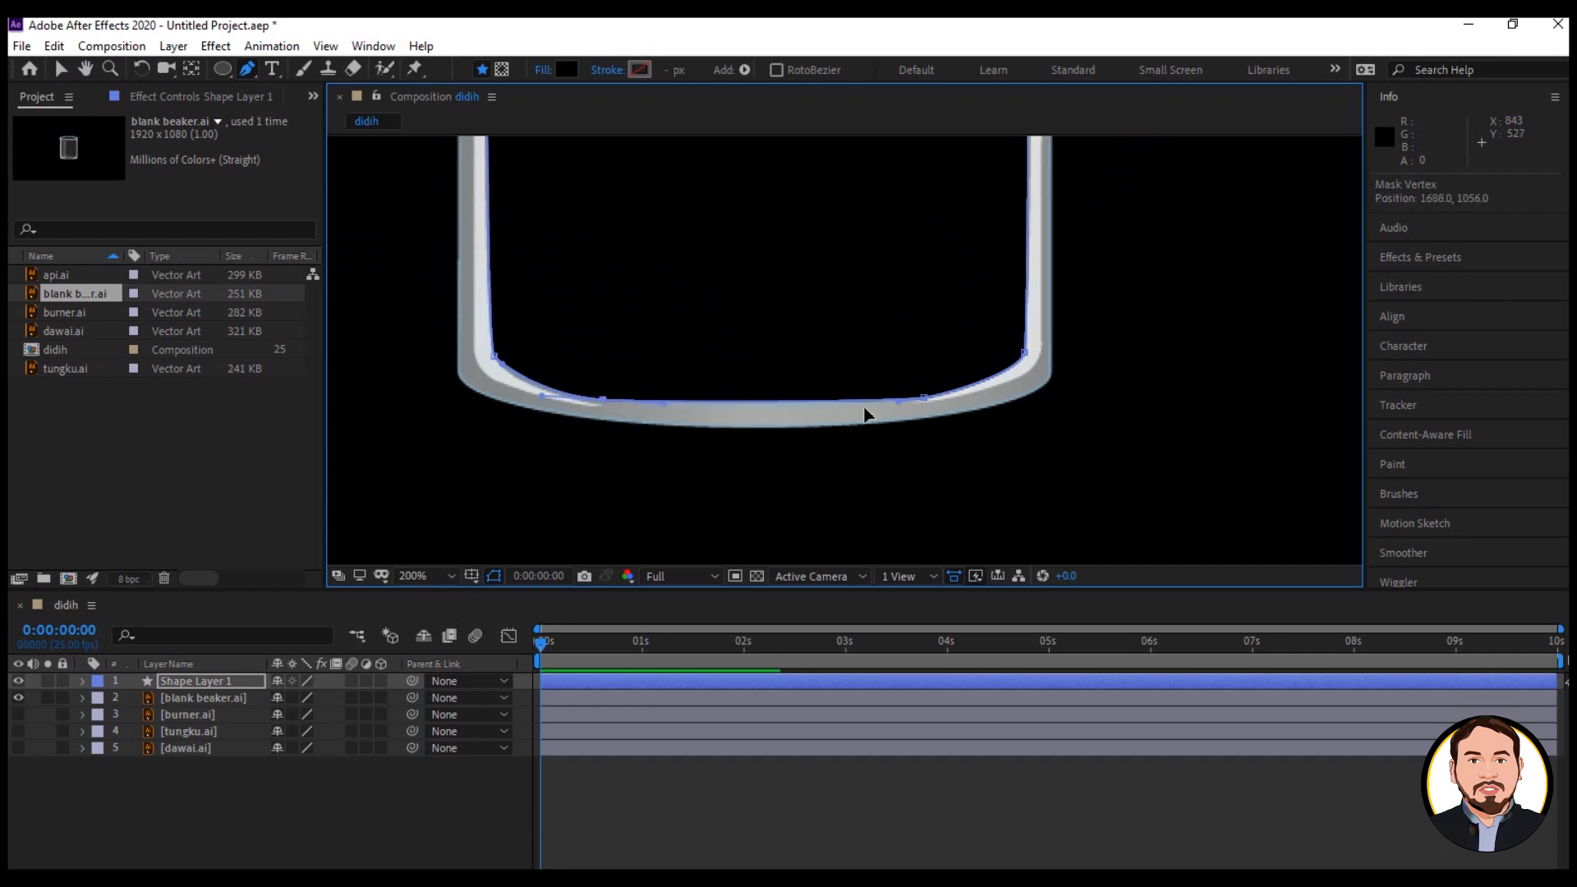
Fine-tune the two vertices at the liquid shape's lower right corner to follow the beaker's inner edge.
click(1023, 358)
drag(1023, 359, 1026, 354)
click(925, 399)
drag(923, 394, 923, 392)
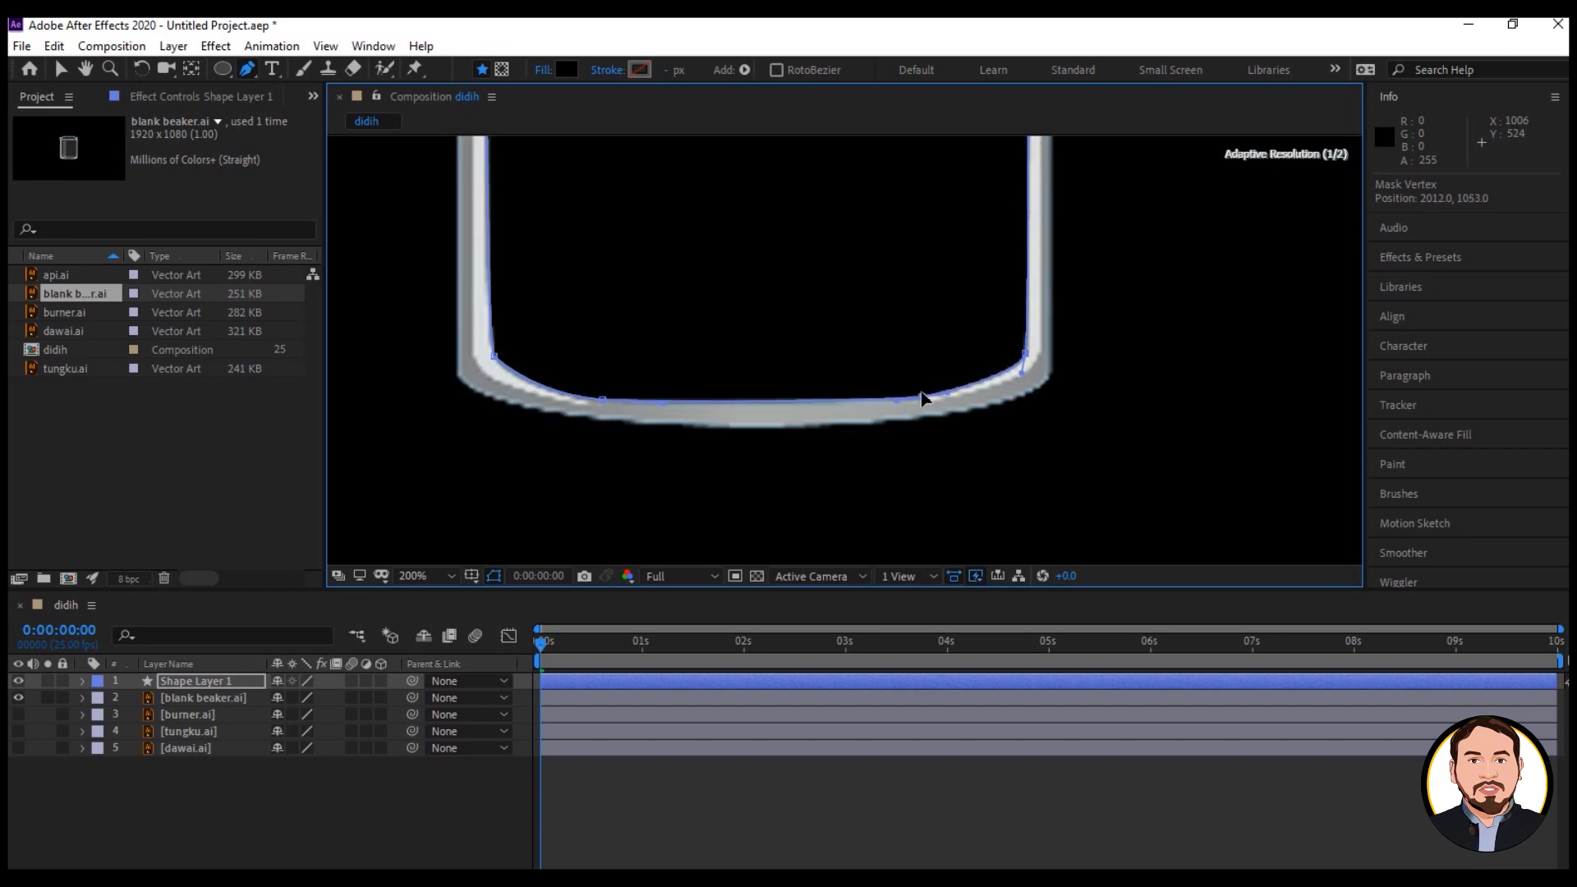
Fine-tune the two vertices at the liquid shape's lower left corner to match the inner glass curve.
click(494, 358)
drag(494, 357, 491, 359)
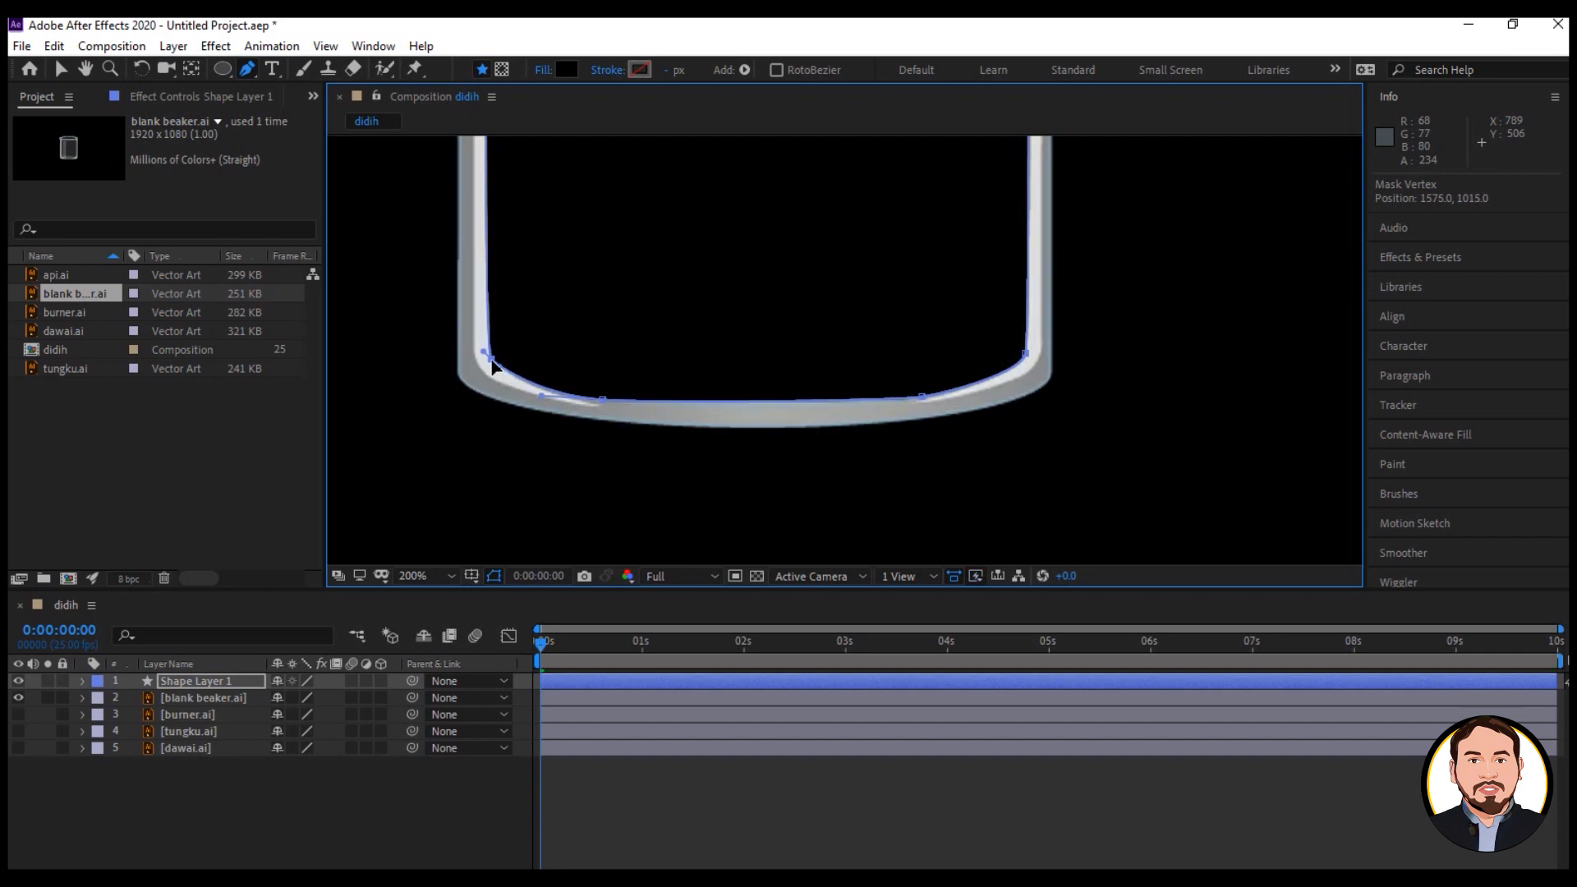
drag(602, 399, 599, 401)
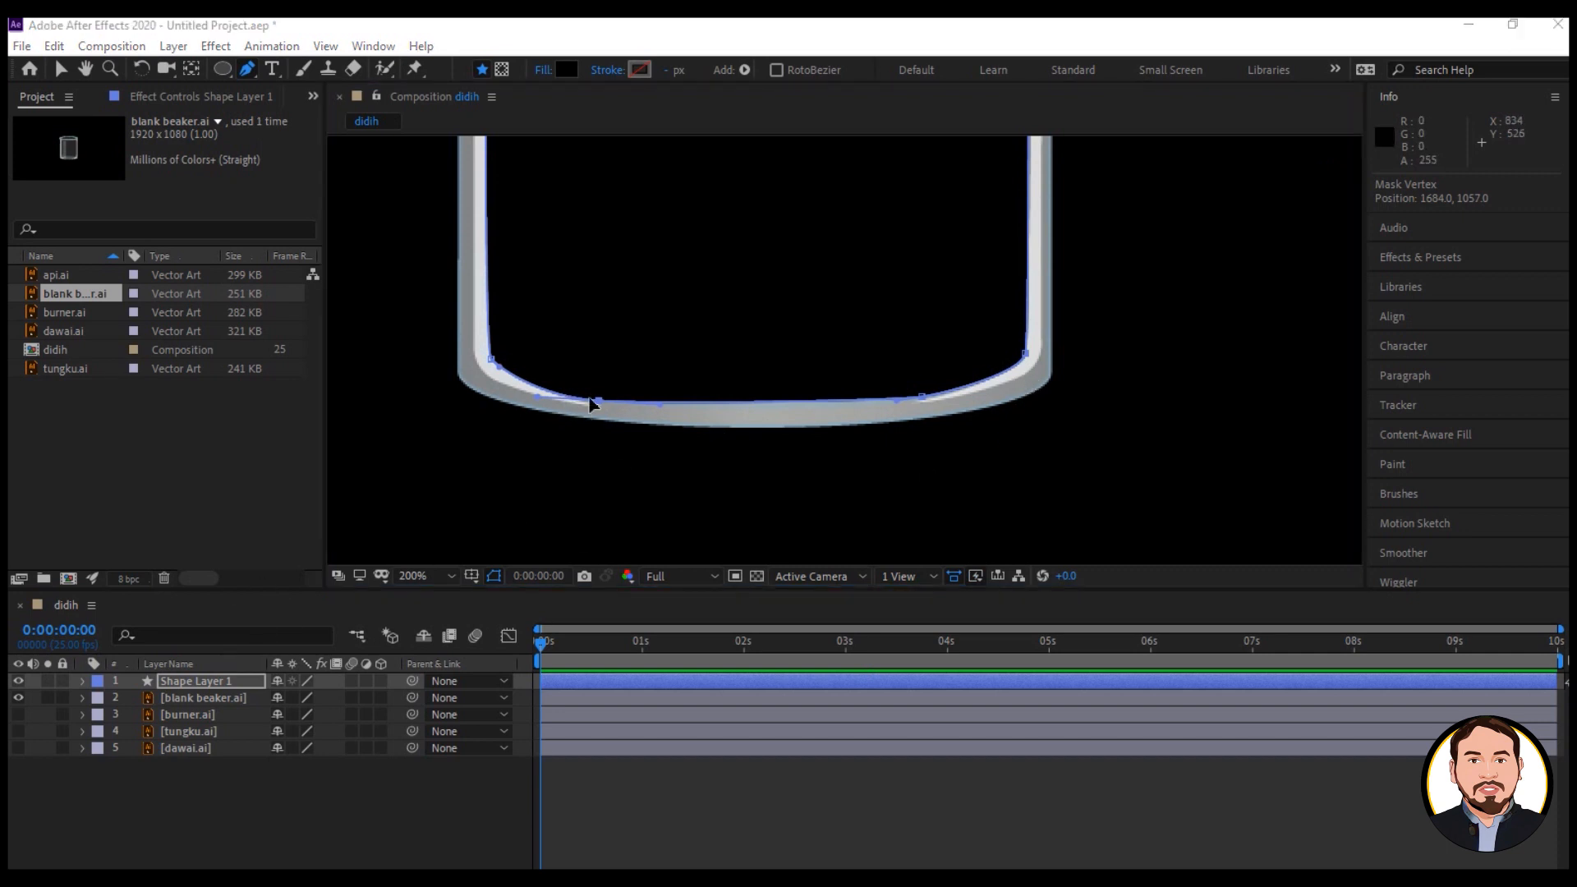
Finish the path editing and rename the black liquid shape's layer to mask.
click(61, 72)
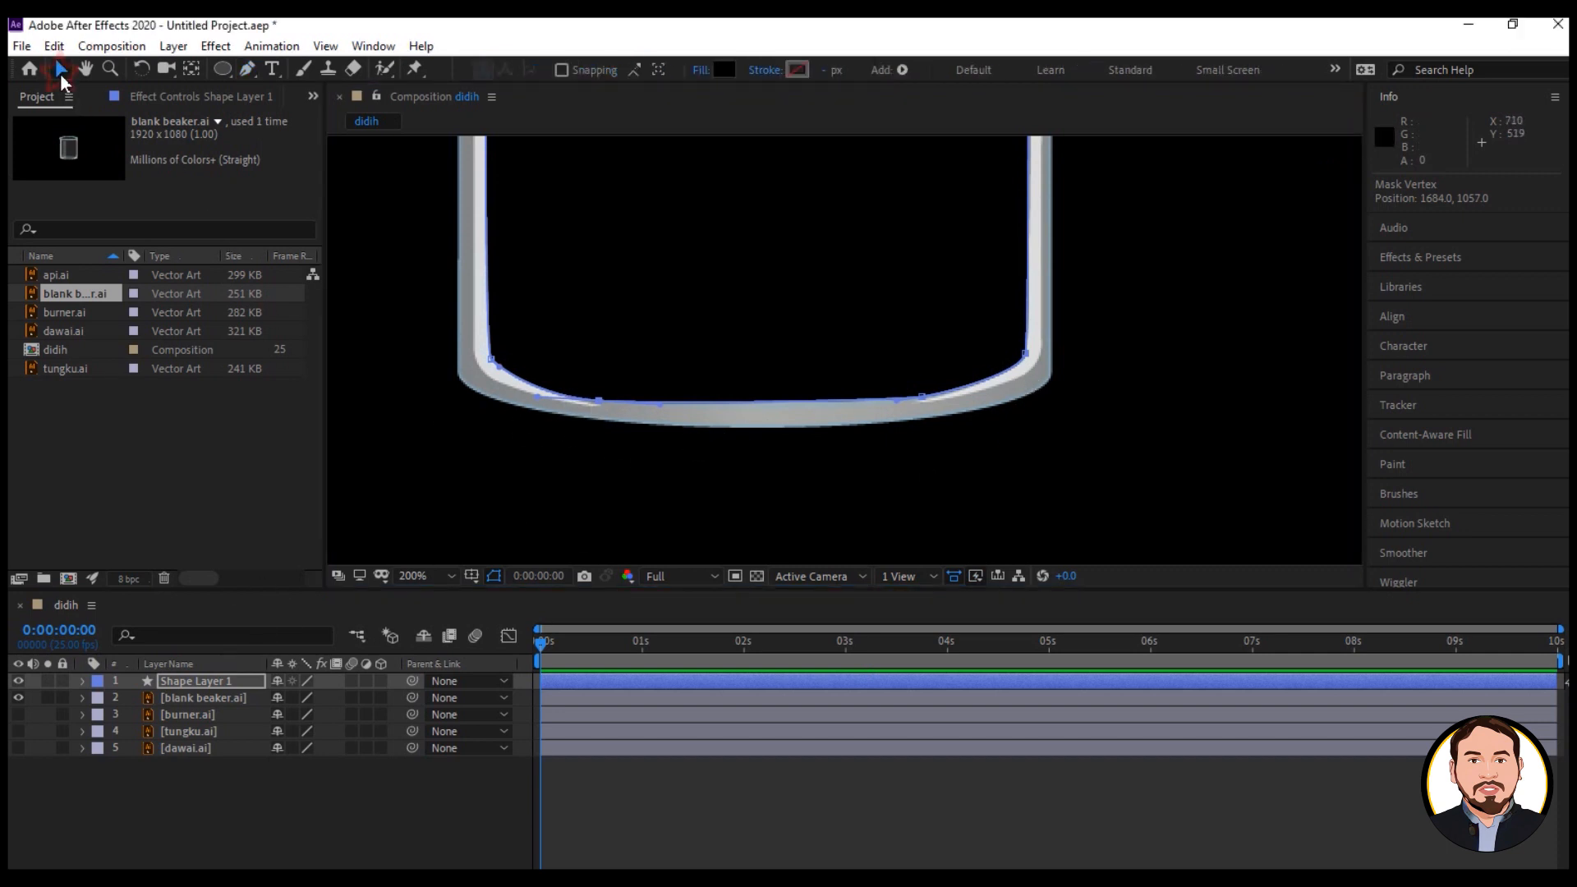
click(240, 787)
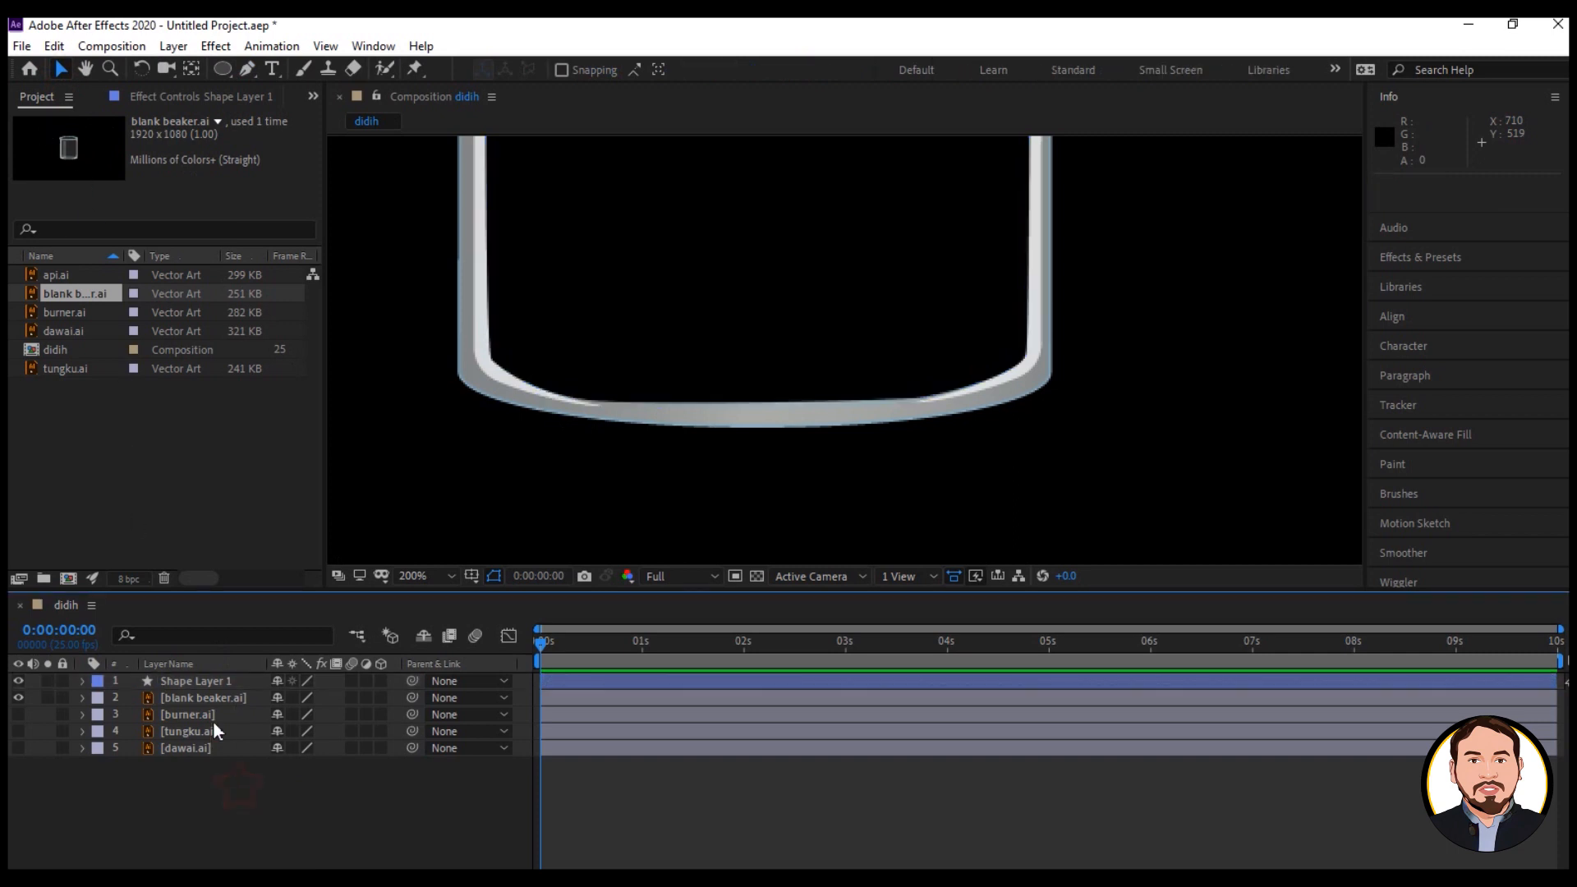
click(210, 685)
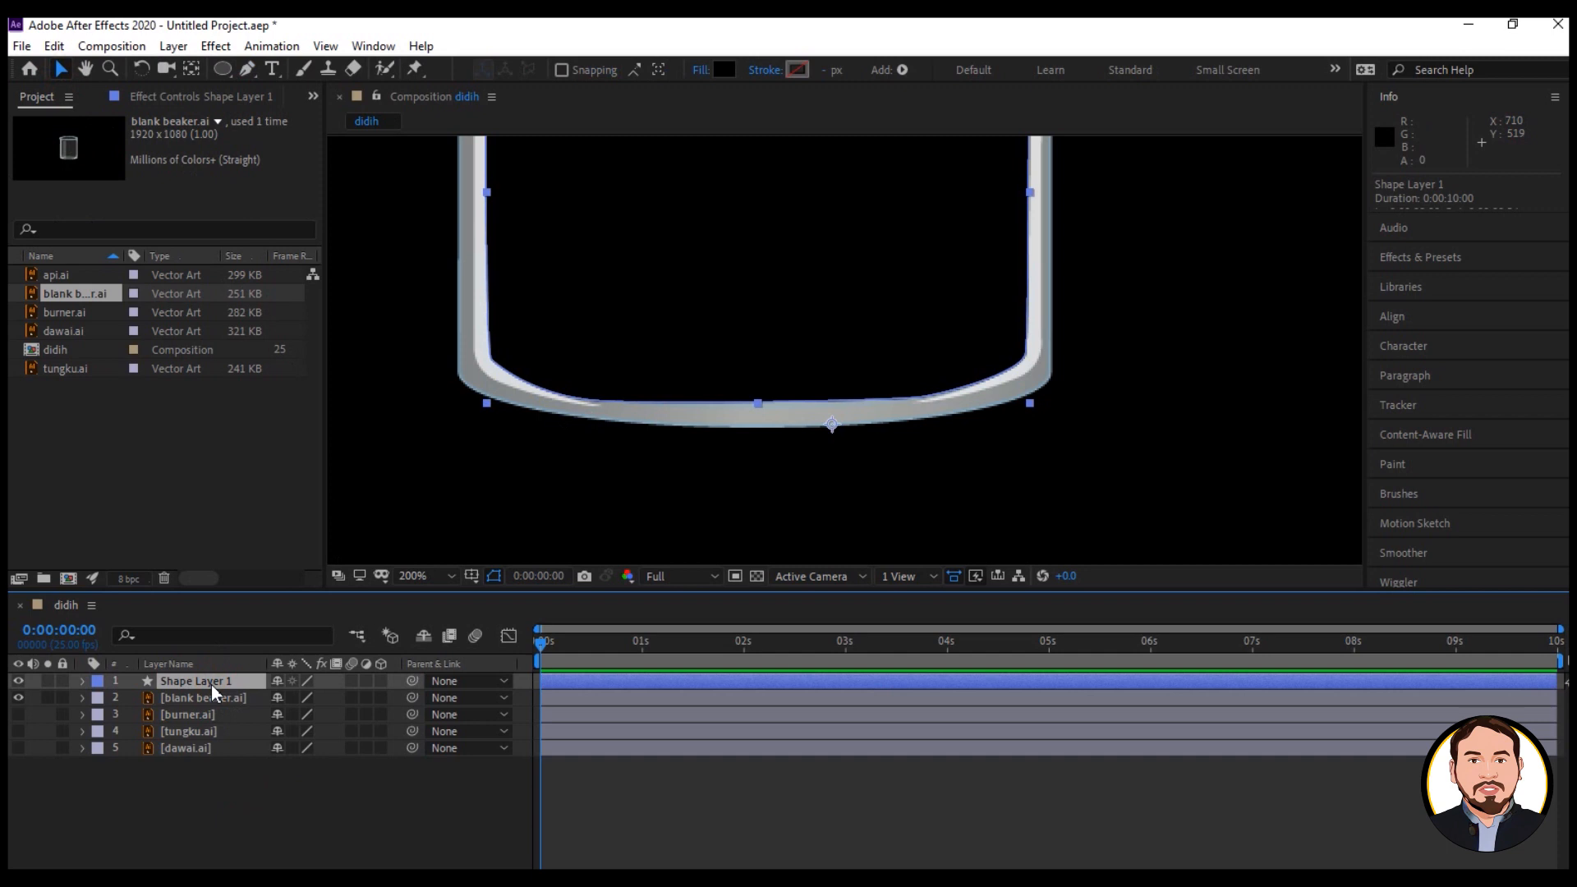
key(Return)
text(mask)
key(Return)
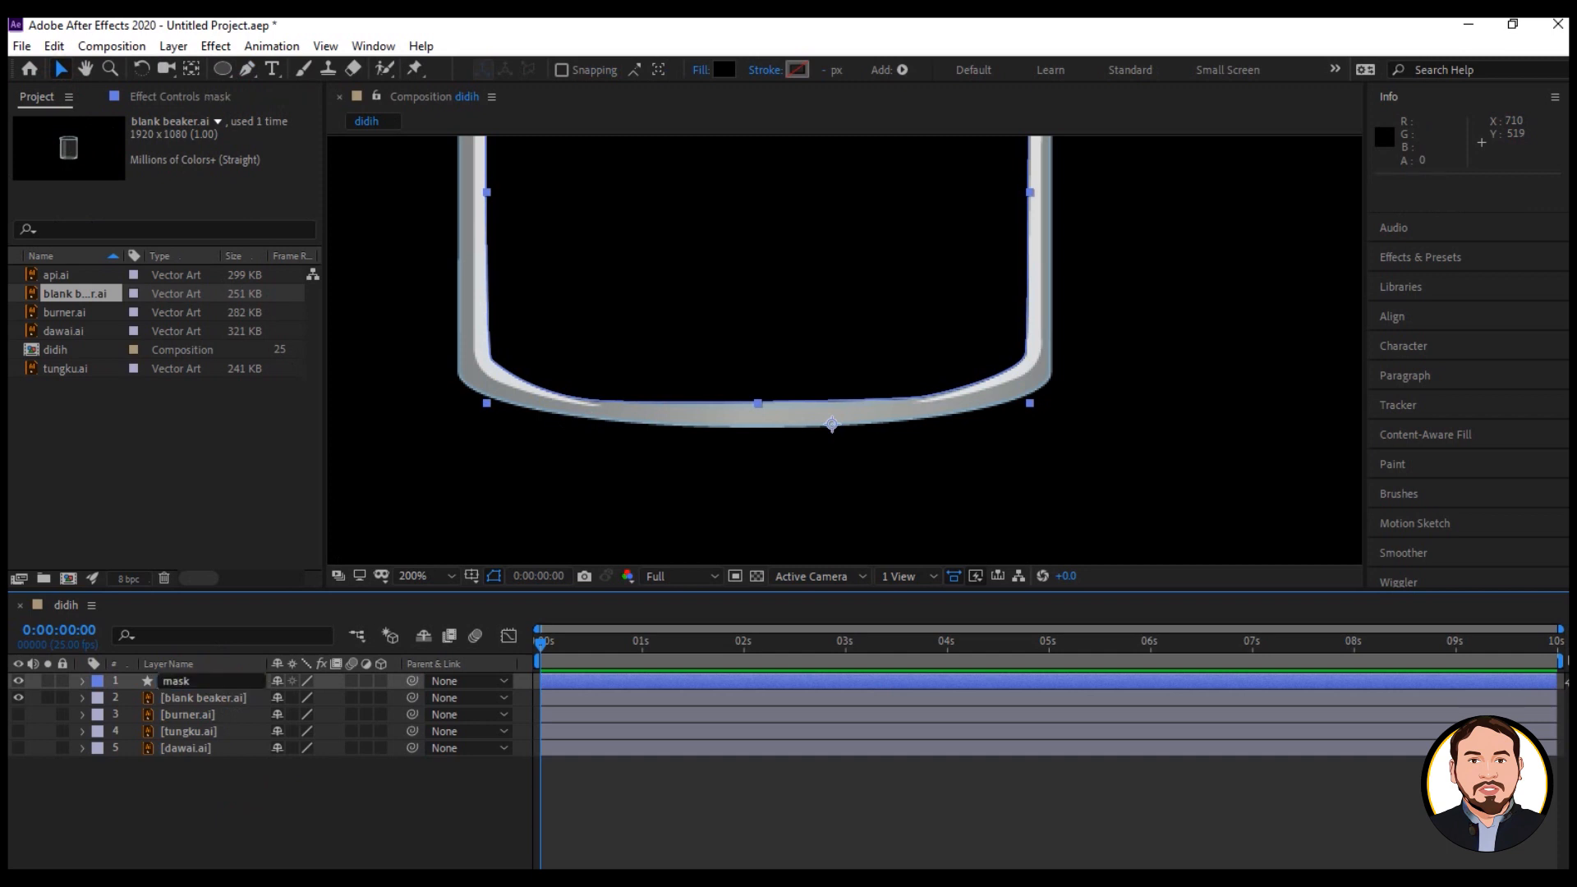
Ready the Rectangle tool with no layer selected and set its fill to a fully saturated bright blue with hue 200°.
click(421, 285)
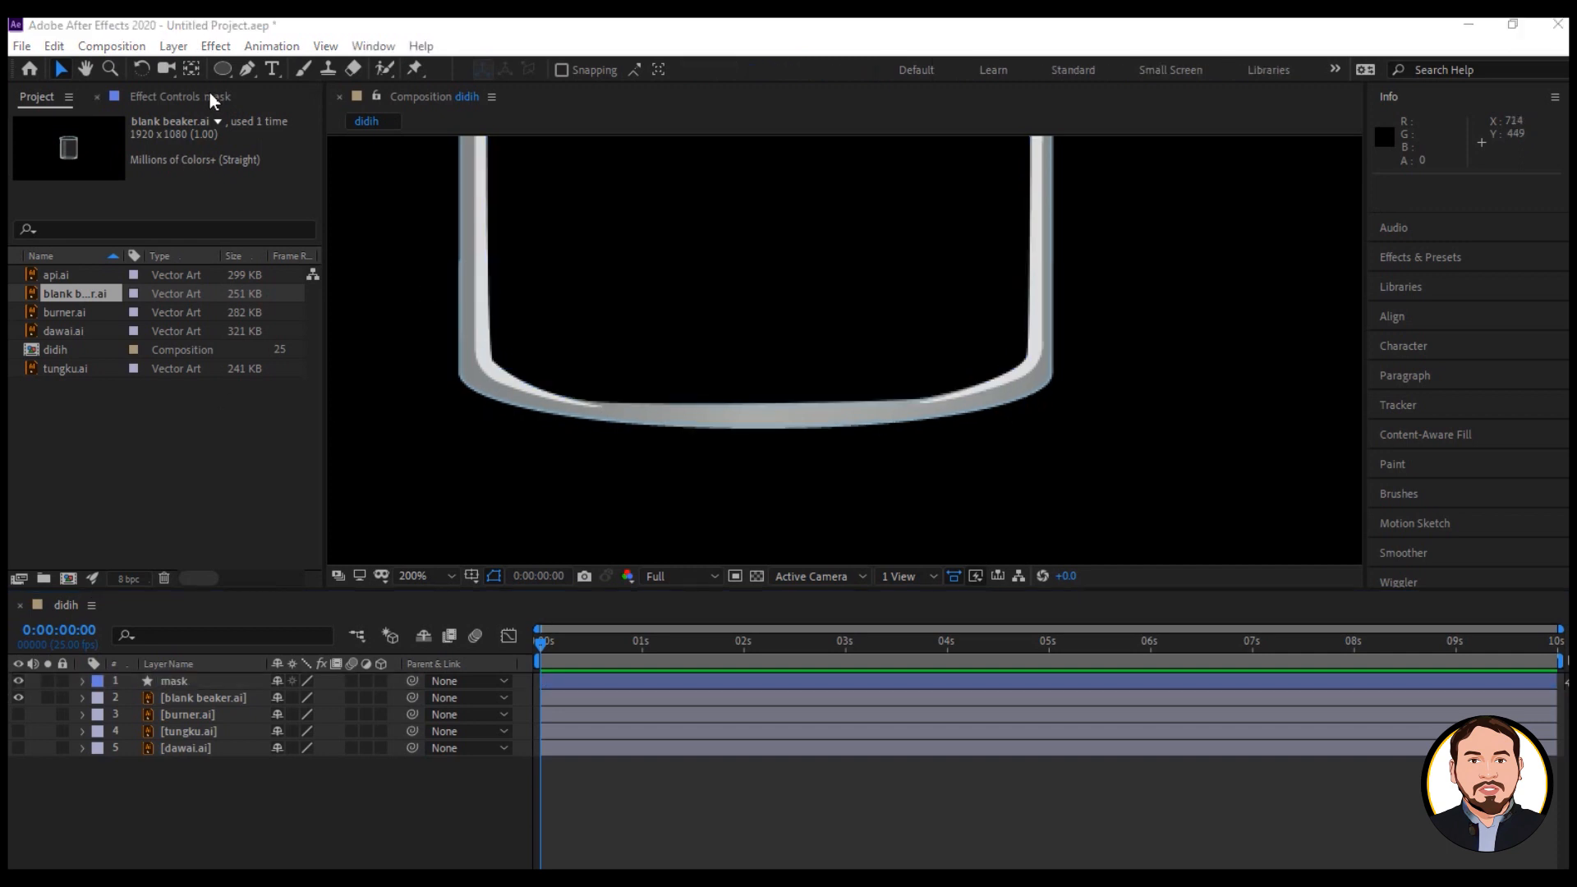
drag(224, 73, 309, 72)
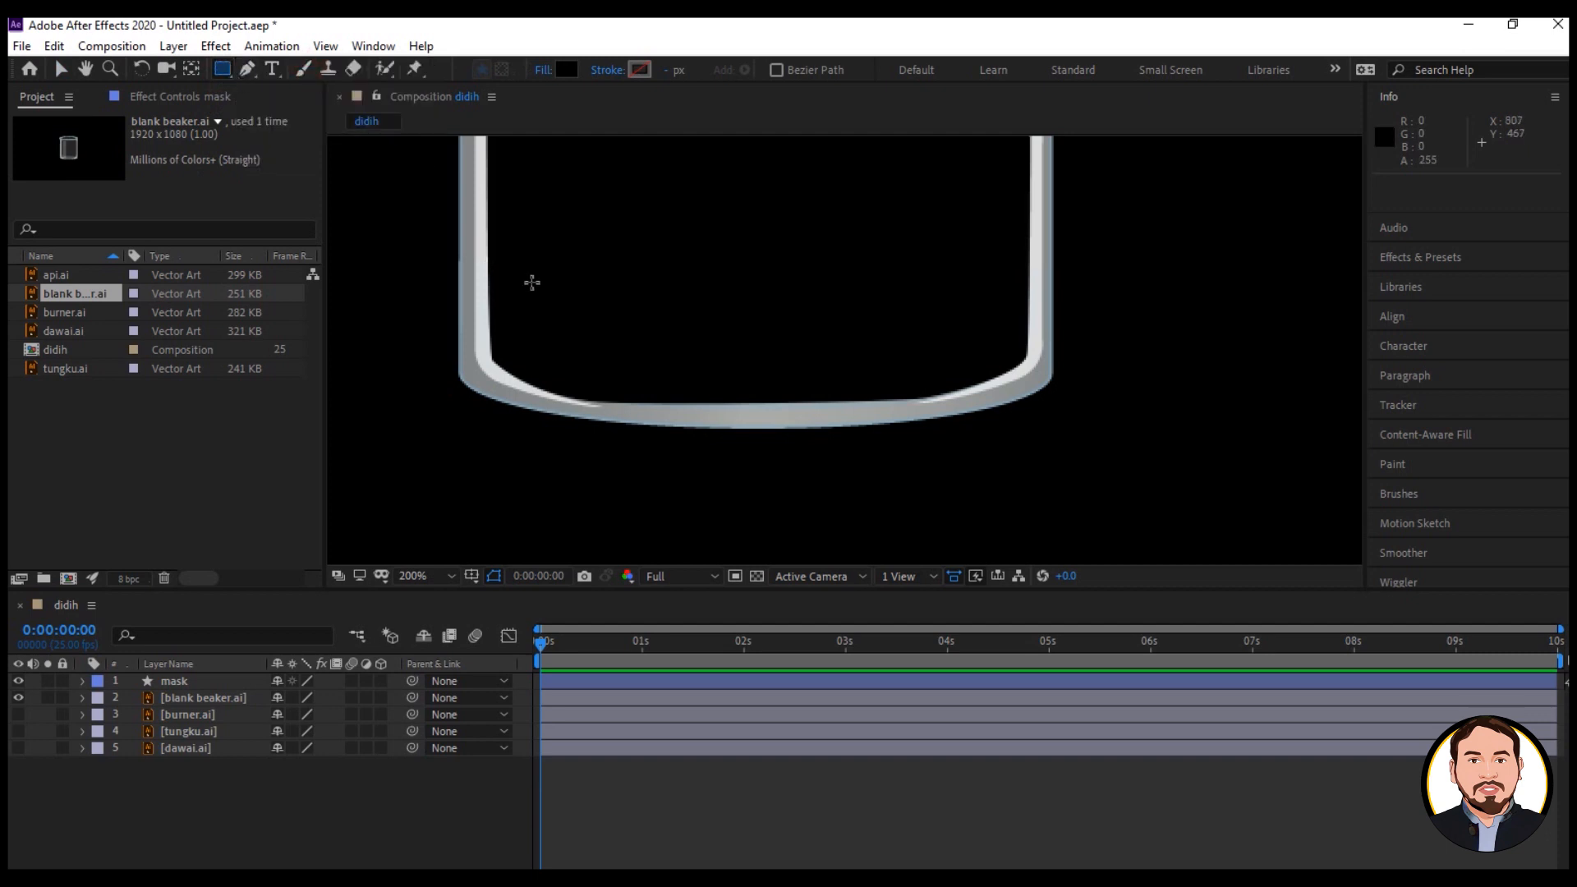
key(comma)
key(comma)
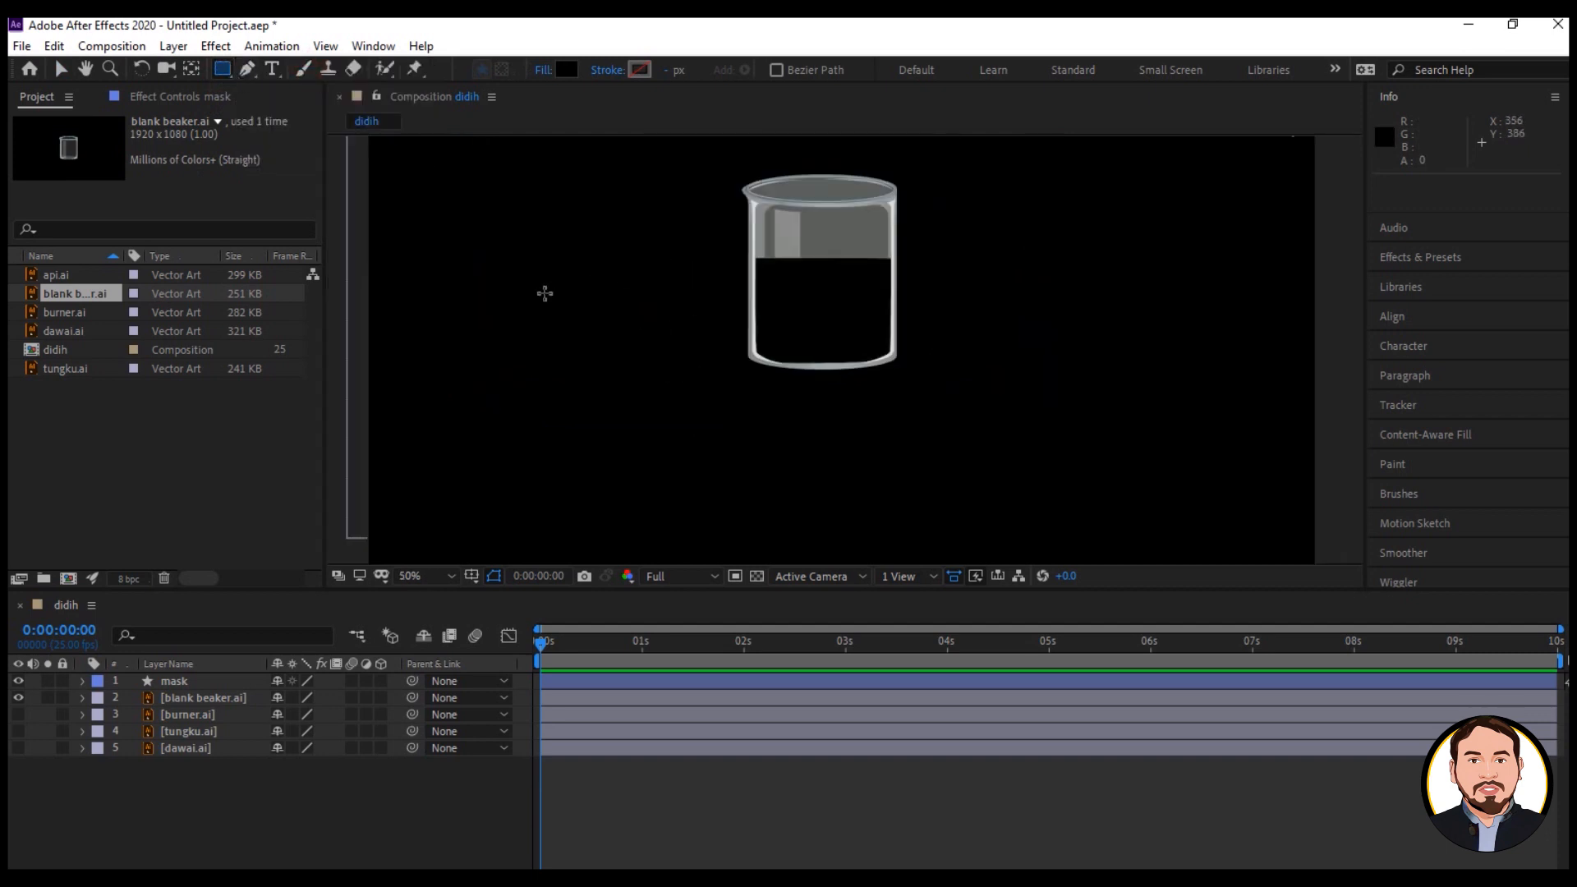
click(566, 71)
click(901, 471)
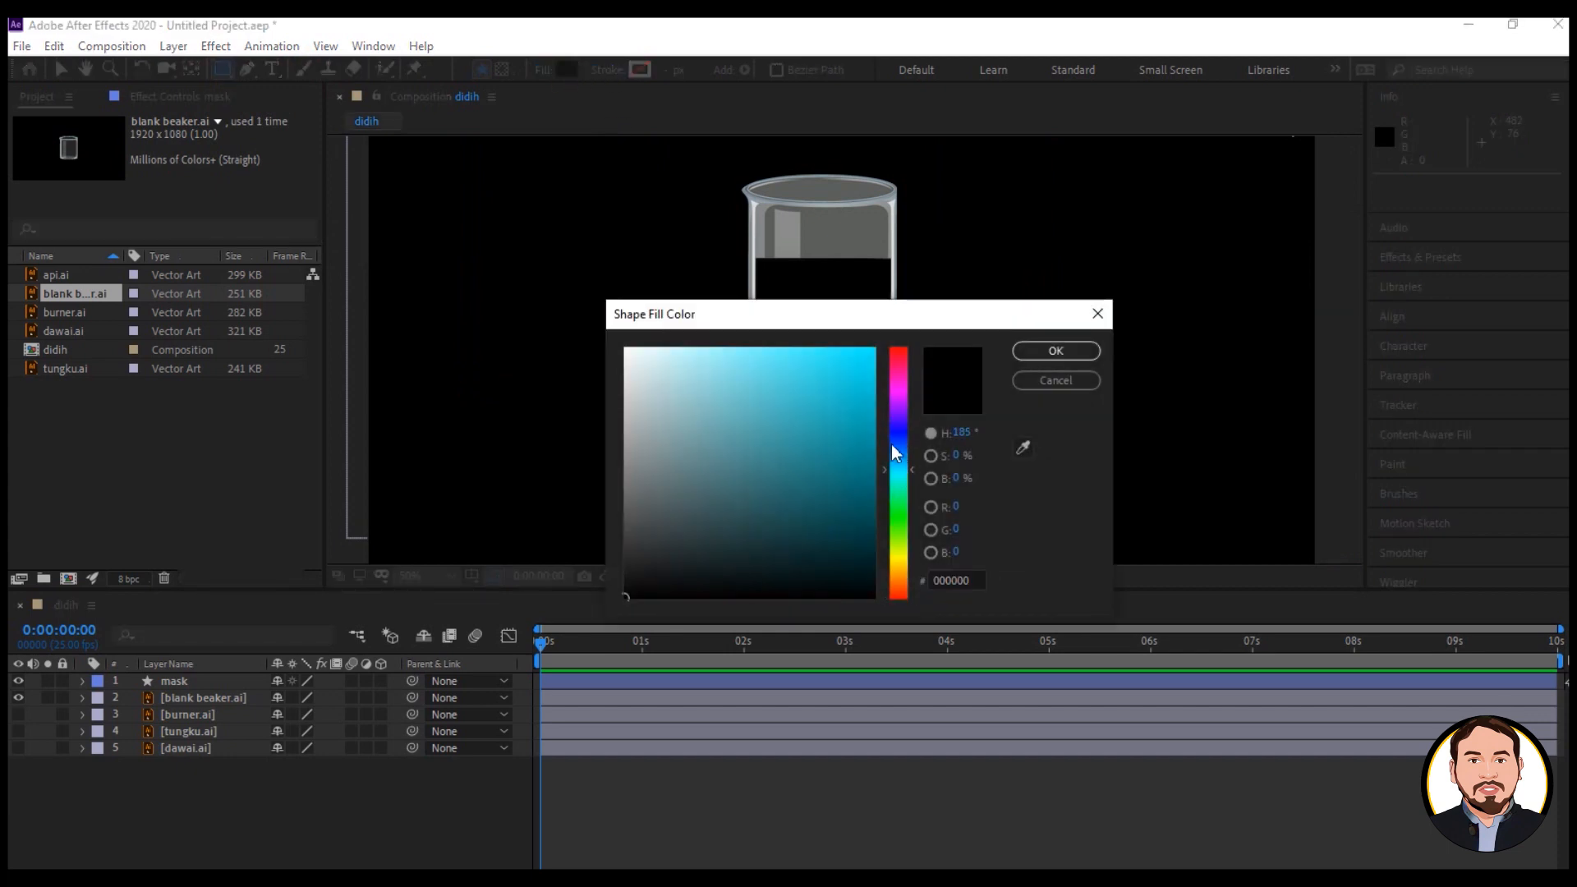
drag(901, 444, 901, 459)
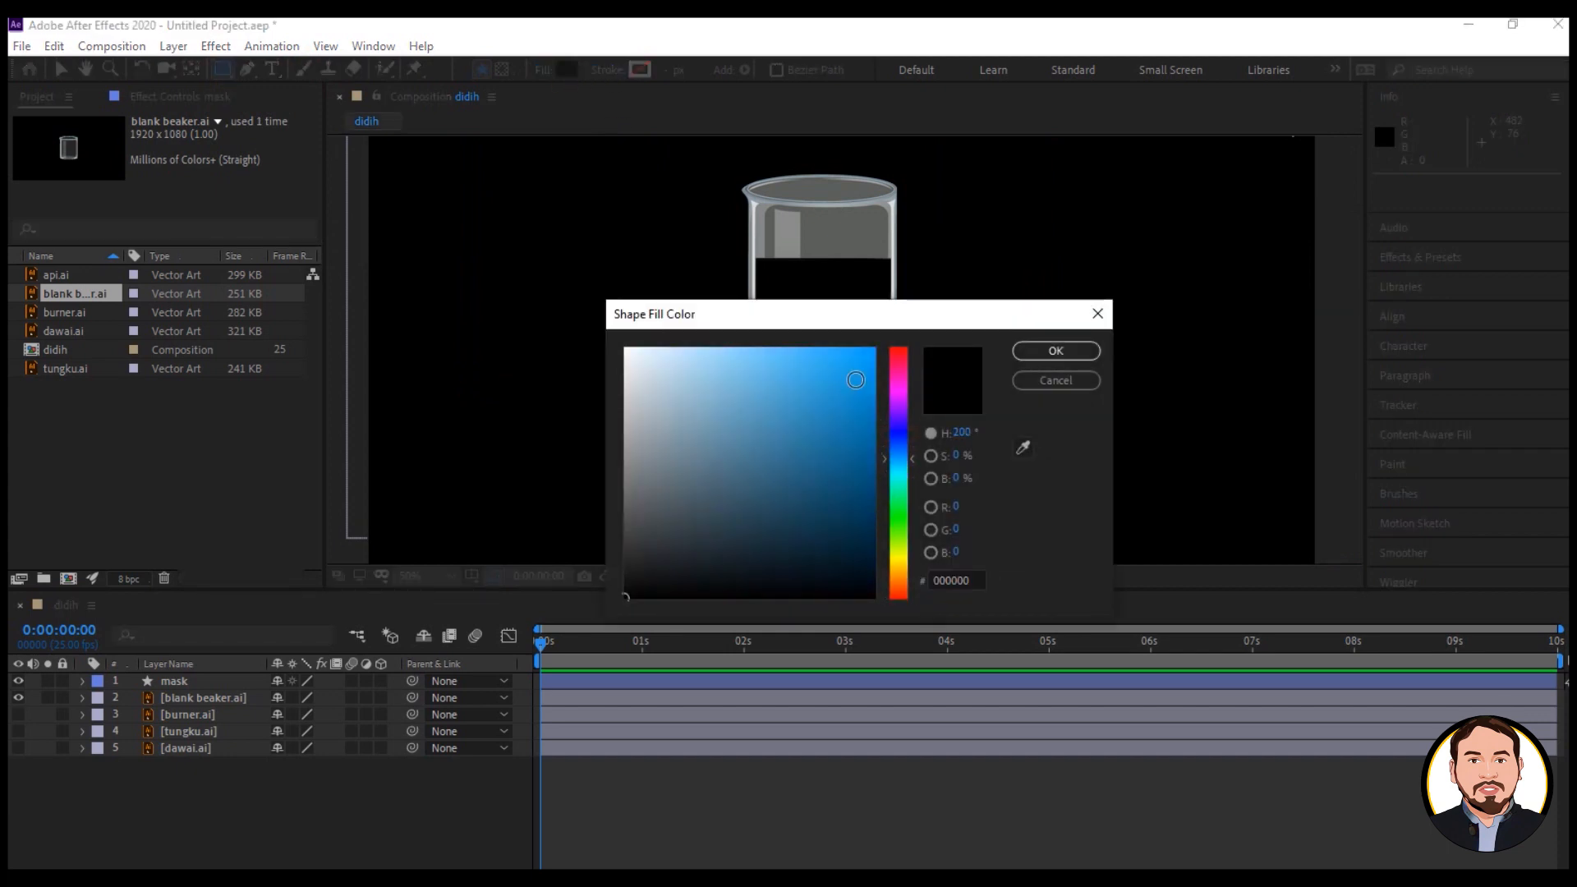
drag(856, 379, 880, 355)
click(1031, 352)
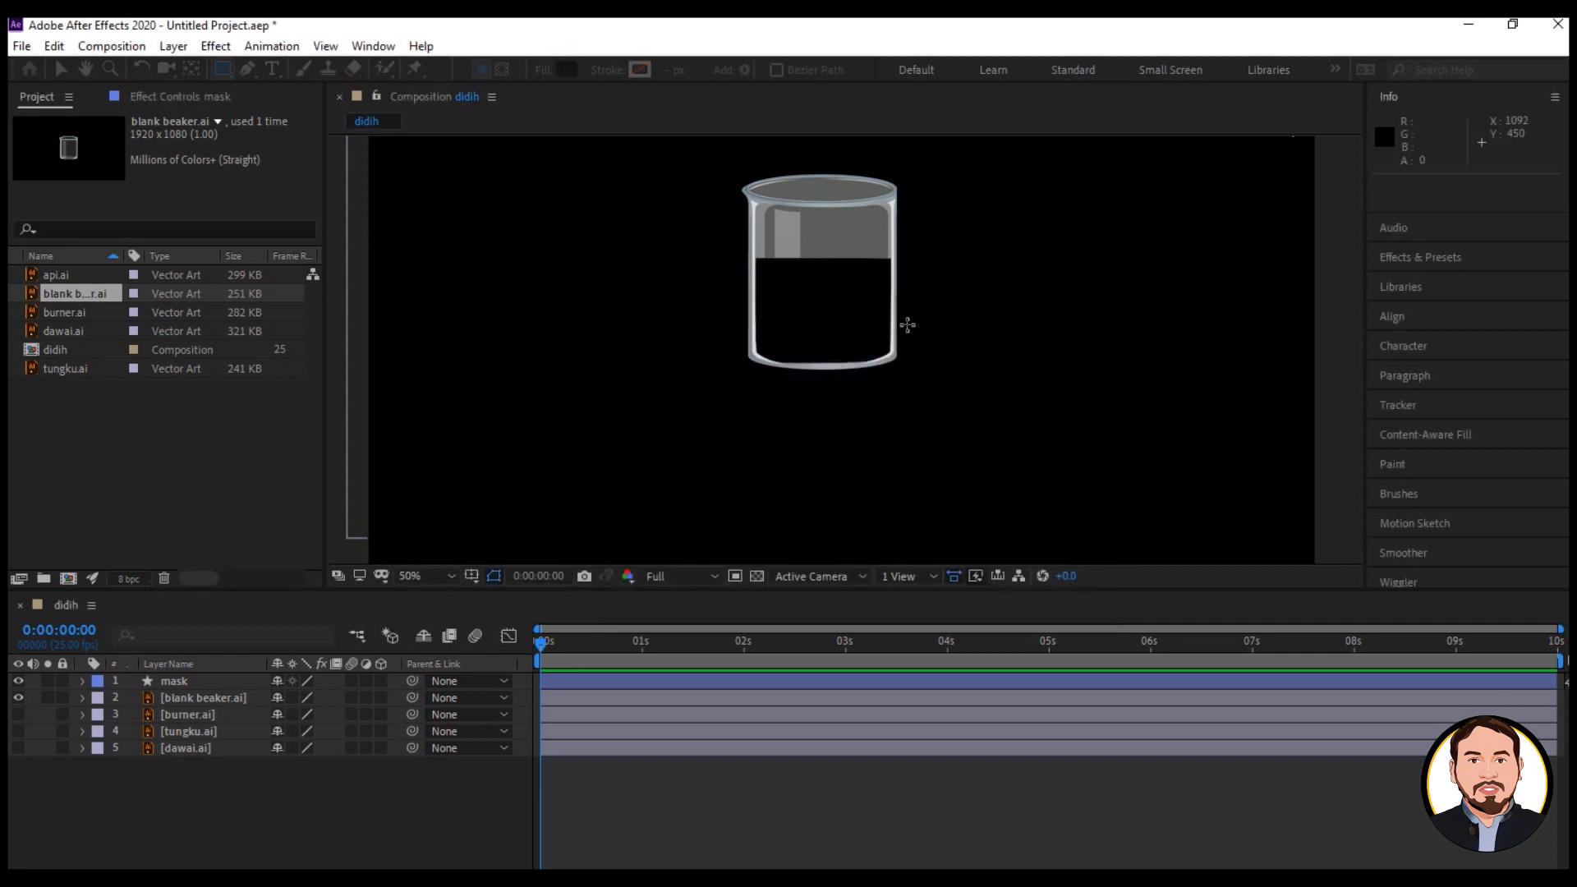
Draw a blue rectangle about 1038 by 302 px across the beaker from the liquid surface to below its base, and name its layer wave.
drag(566, 258, 1077, 405)
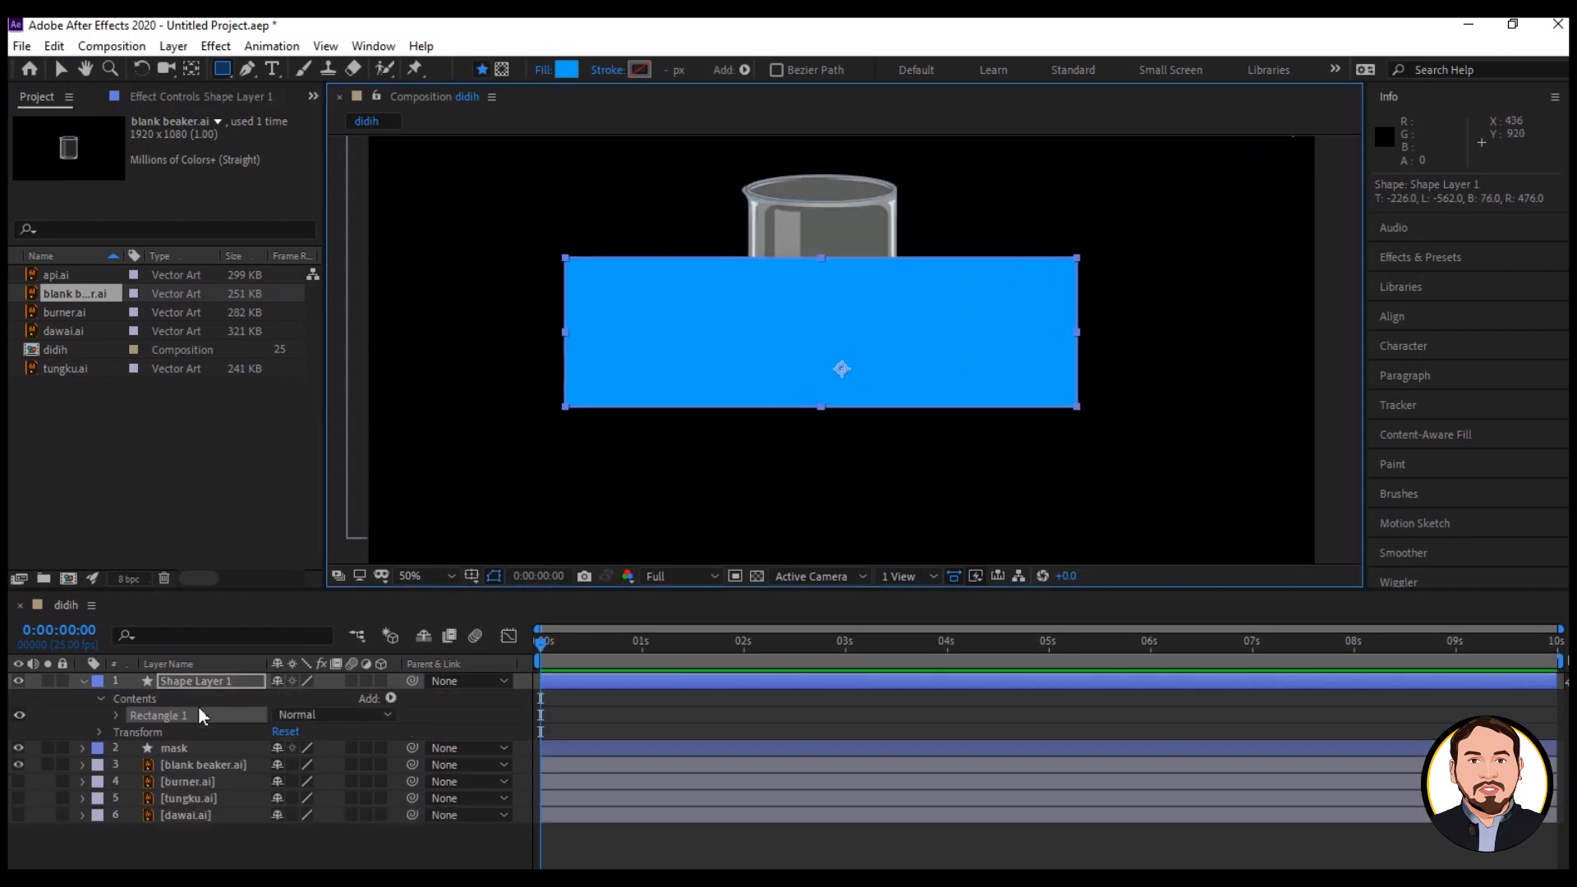
click(209, 681)
key(Return)
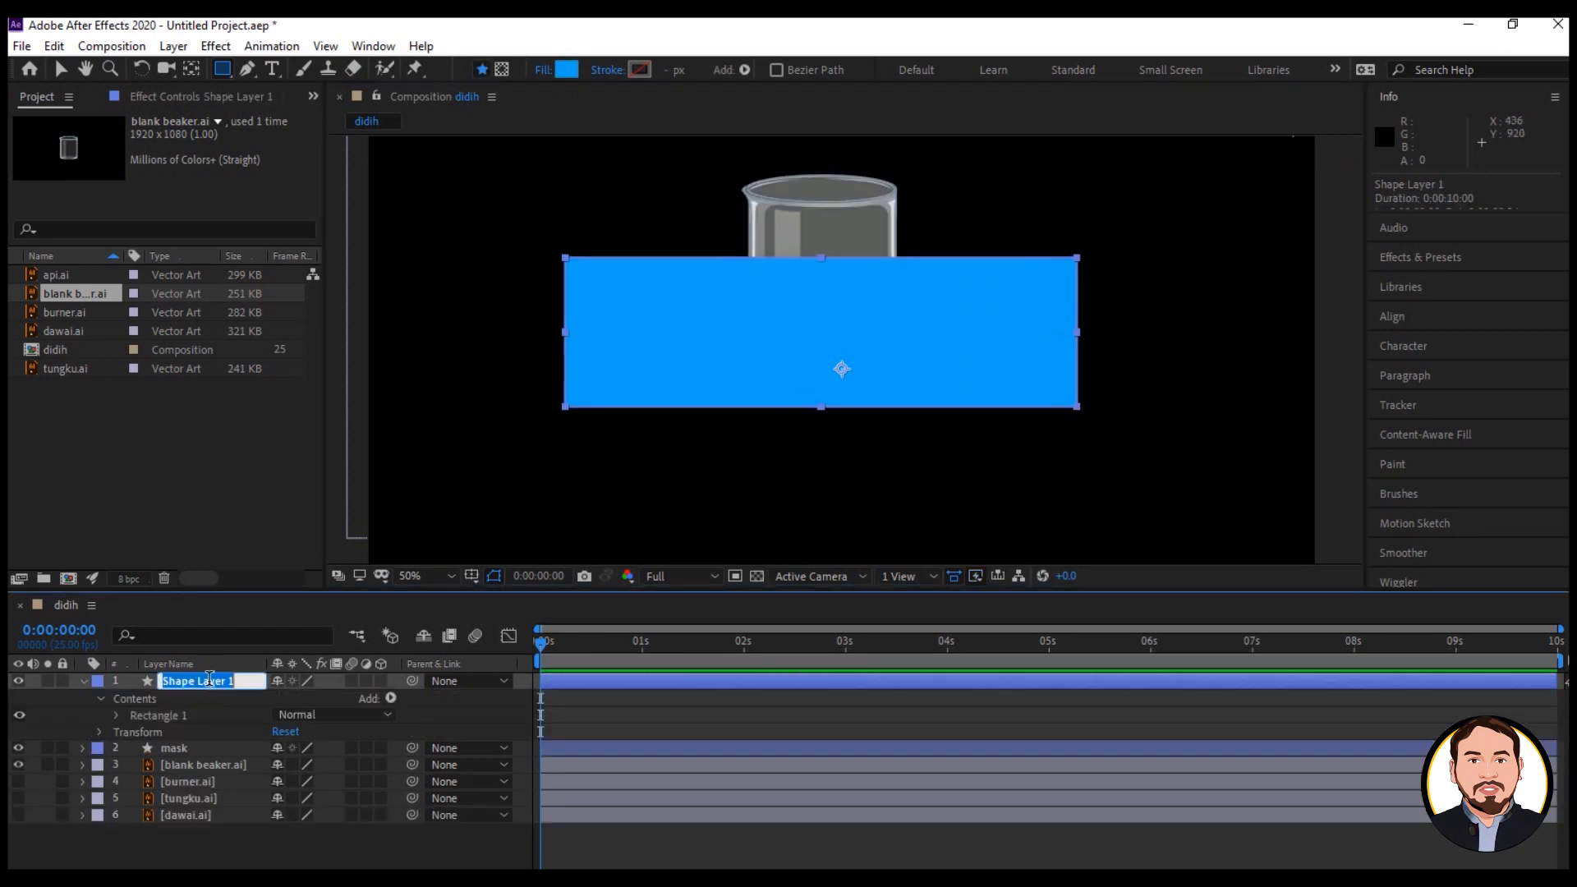
text(wa)
text(ve)
click(60, 69)
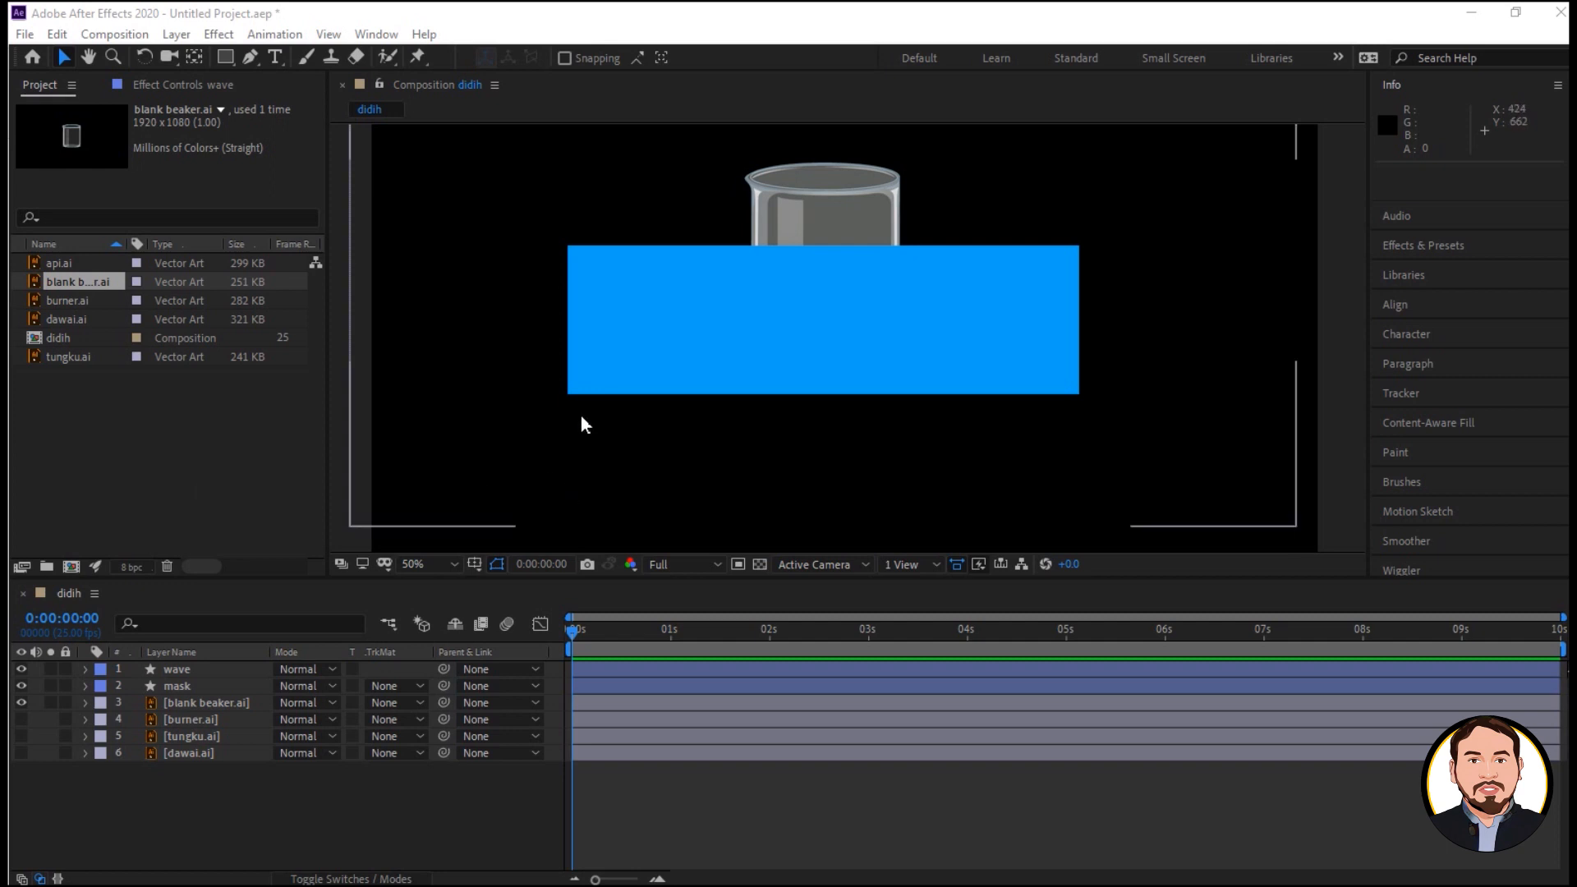
Move the wave layer directly below the mask layer in the layer stack.
click(186, 668)
click(183, 669)
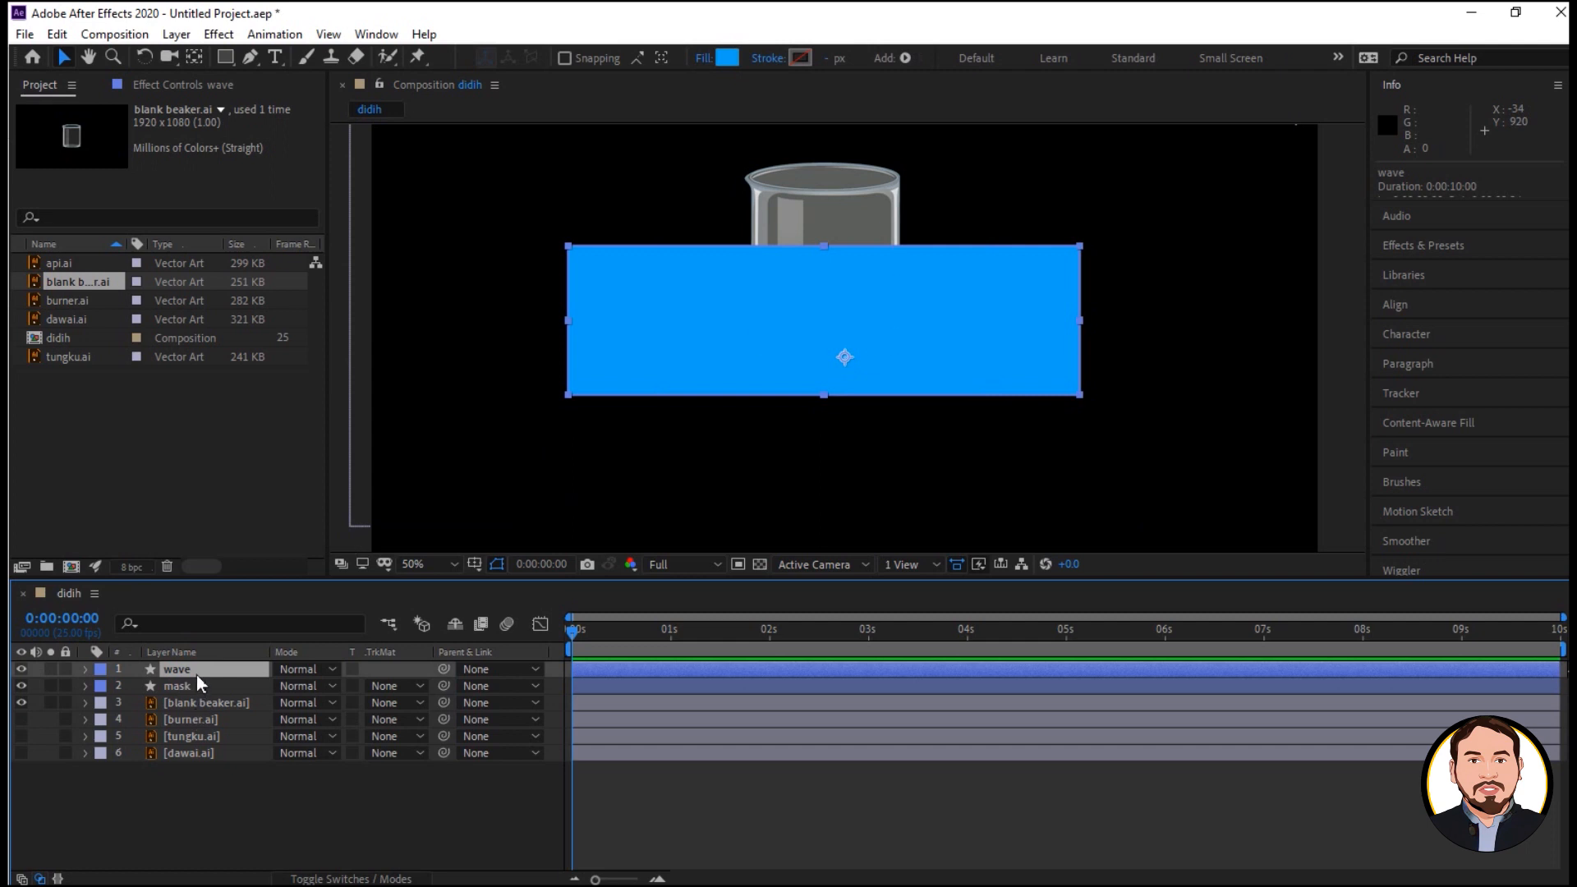
mouse_move(195, 670)
mouse_down()
mouse_move(195, 705)
mouse_move(201, 690)
mouse_up()
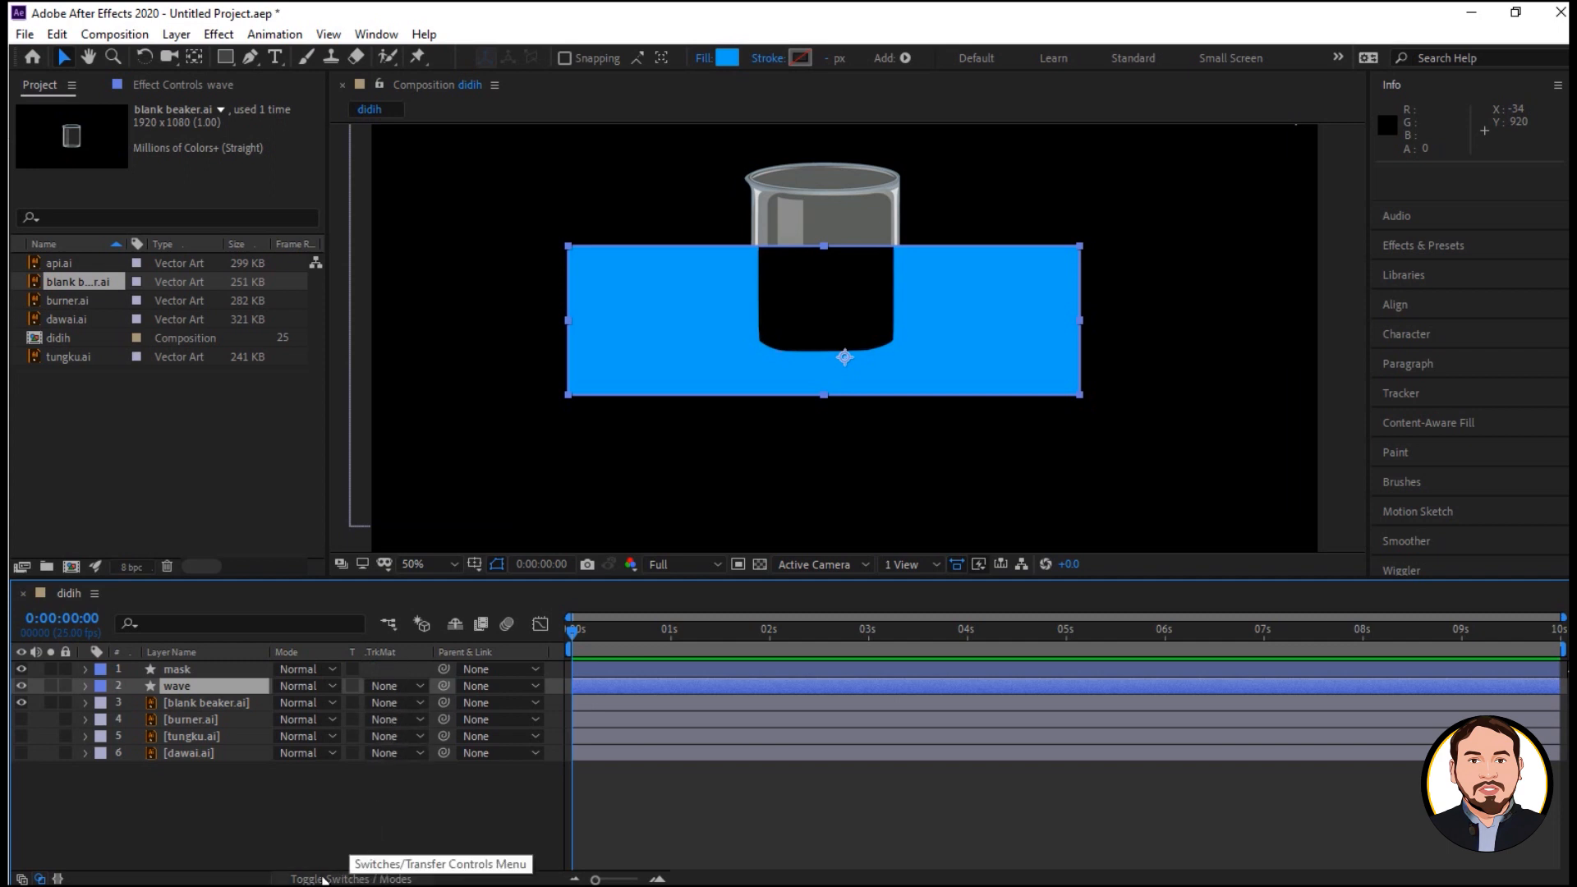
Set the wave layer's track matte to Alpha Matte "mask".
click(369, 879)
click(369, 879)
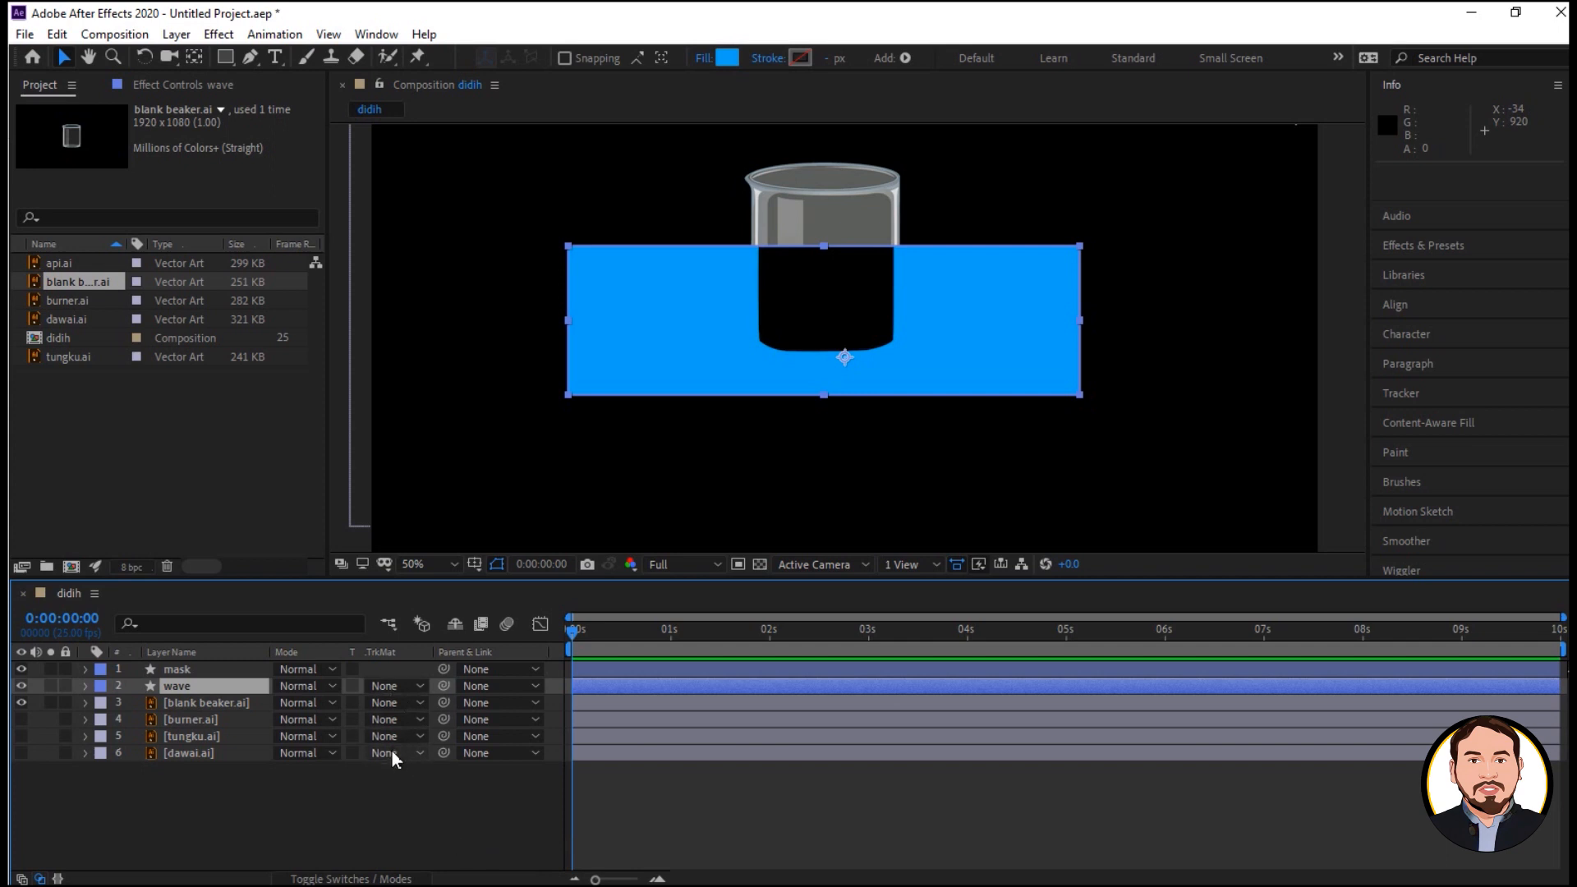
click(401, 686)
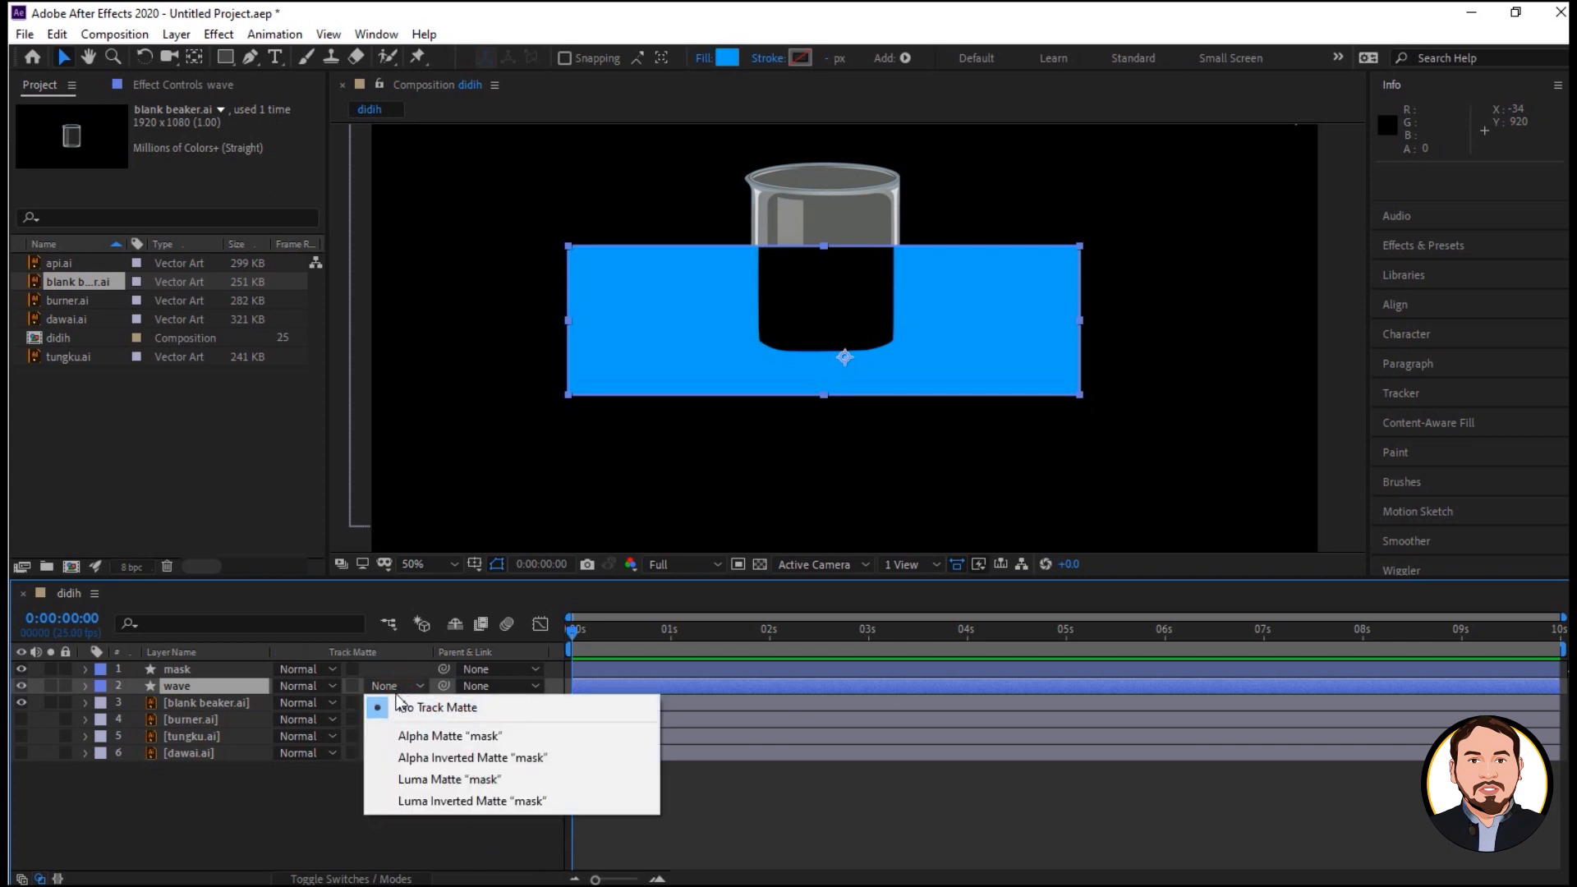
click(483, 738)
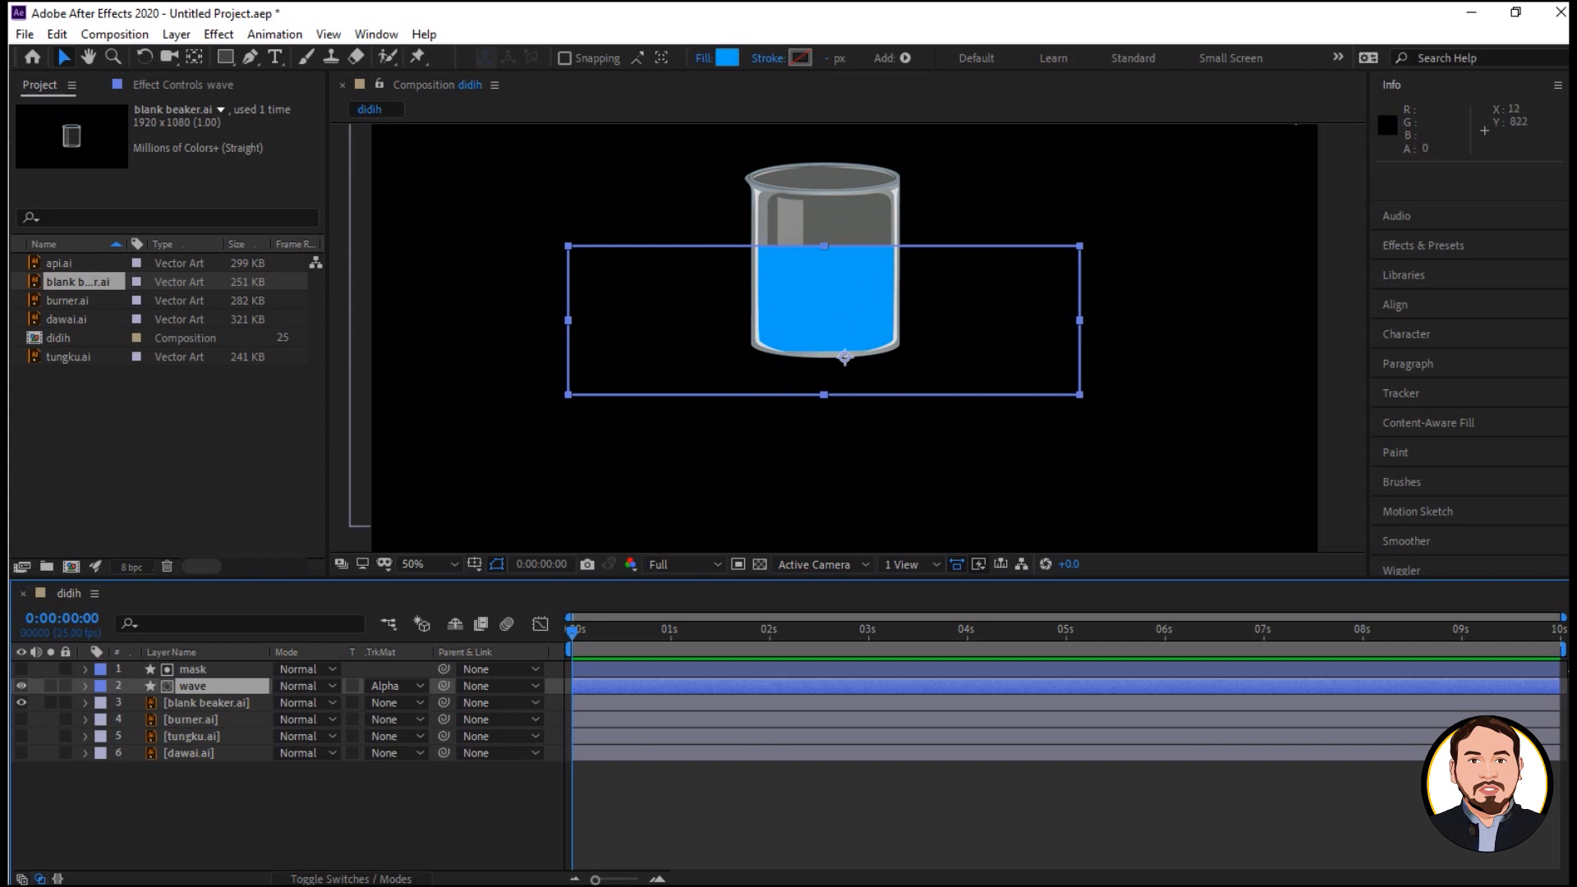
Shift the wave rectangle slightly up and to the right, keeping its upper edge just above the mask's liquid surface.
key(alt+Tab)
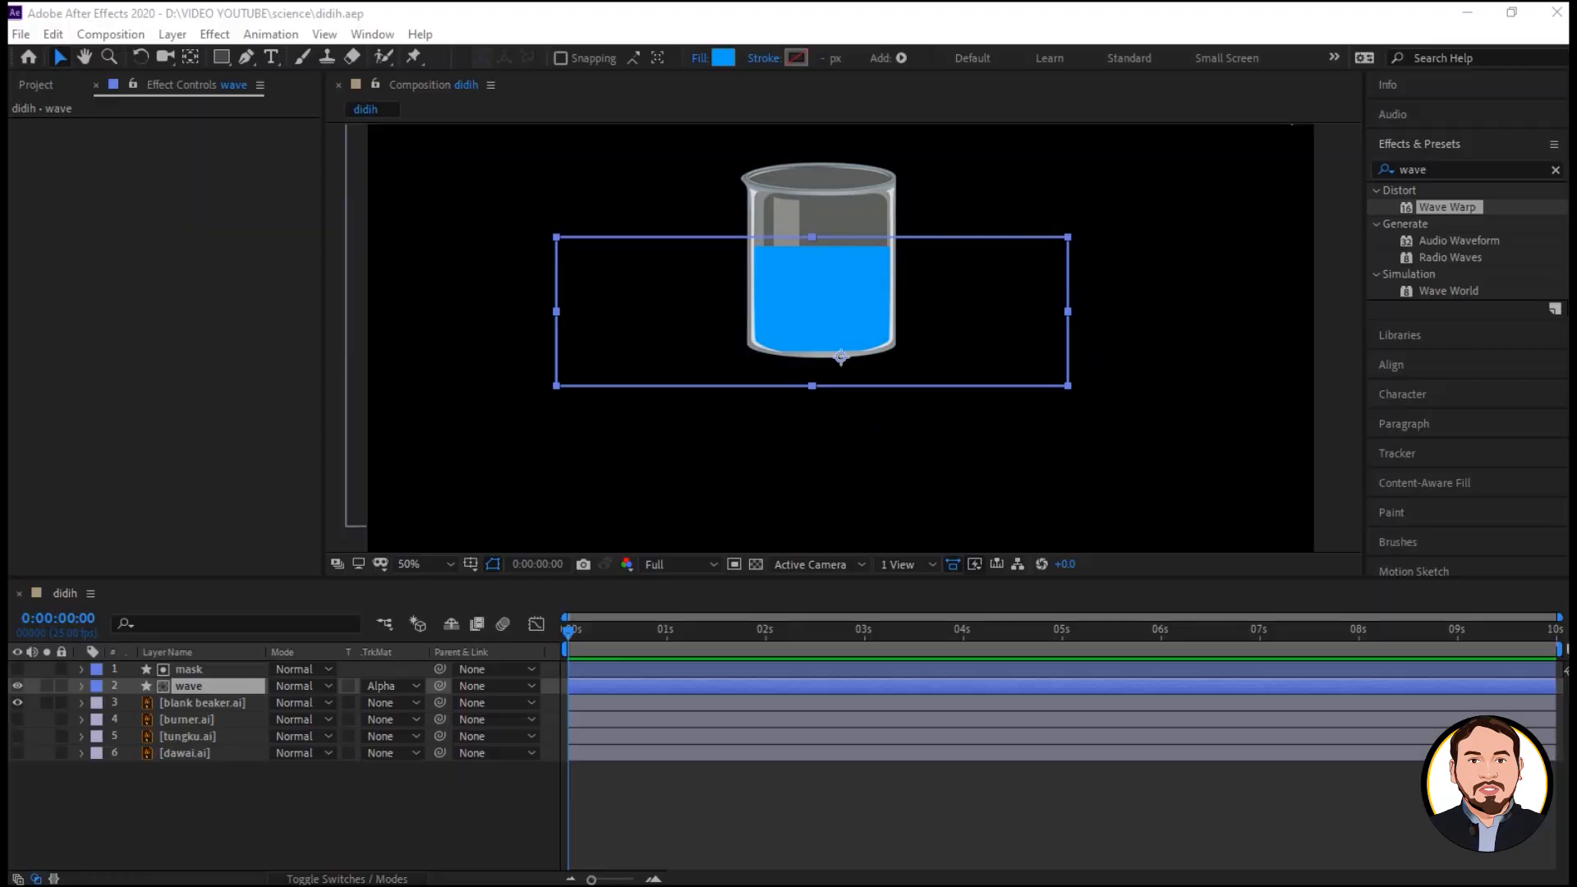
click(556, 471)
click(210, 684)
mouse_move(807, 343)
mouse_down()
mouse_move(817, 476)
mouse_move(810, 319)
mouse_up()
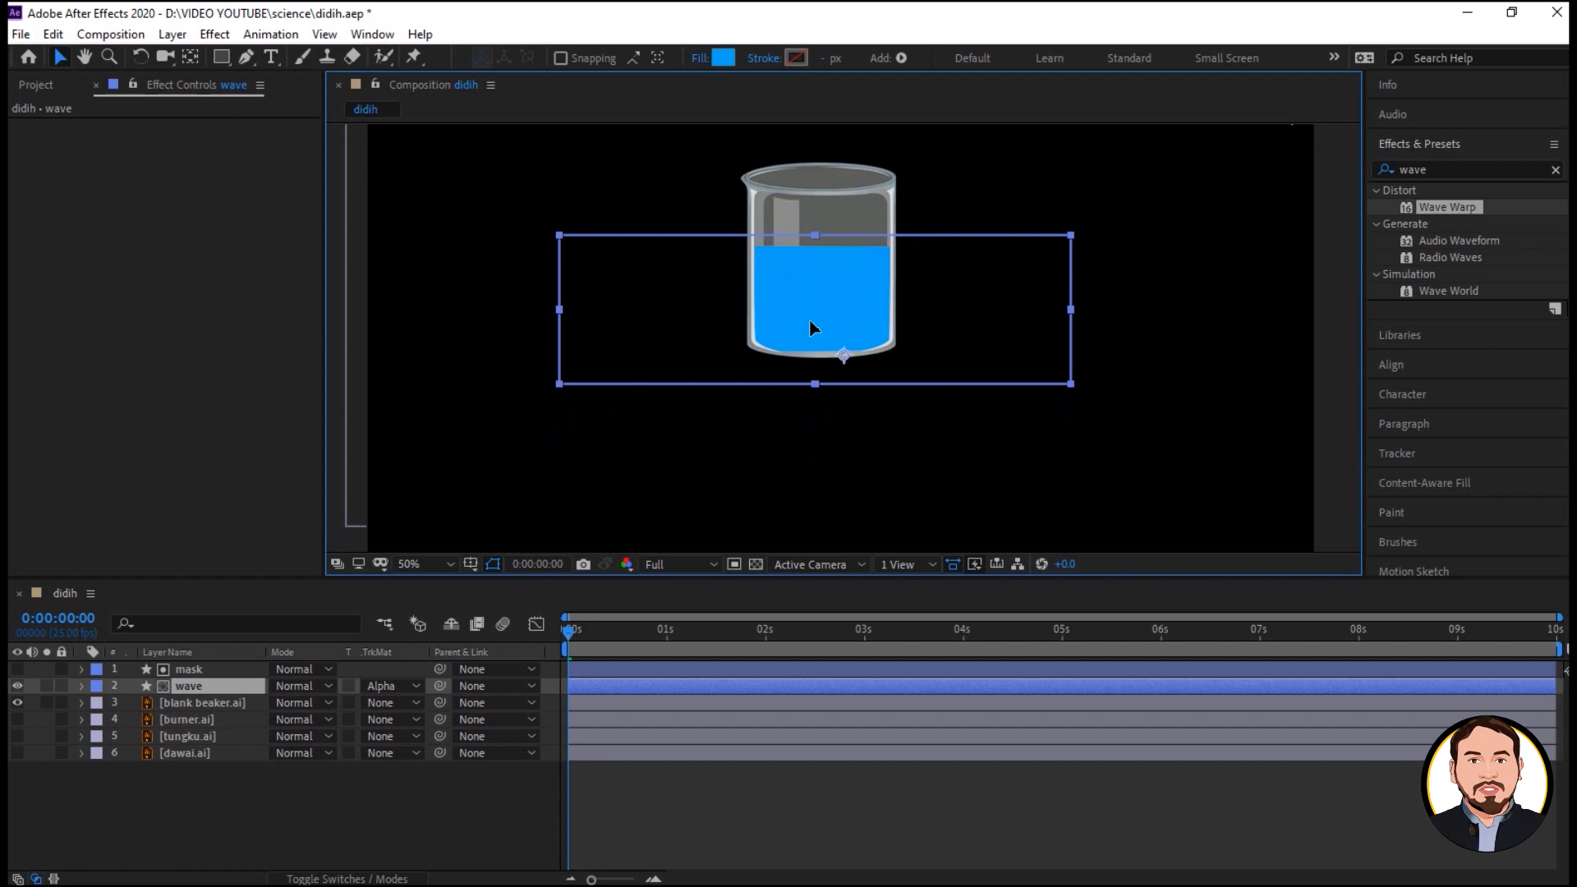
click(813, 441)
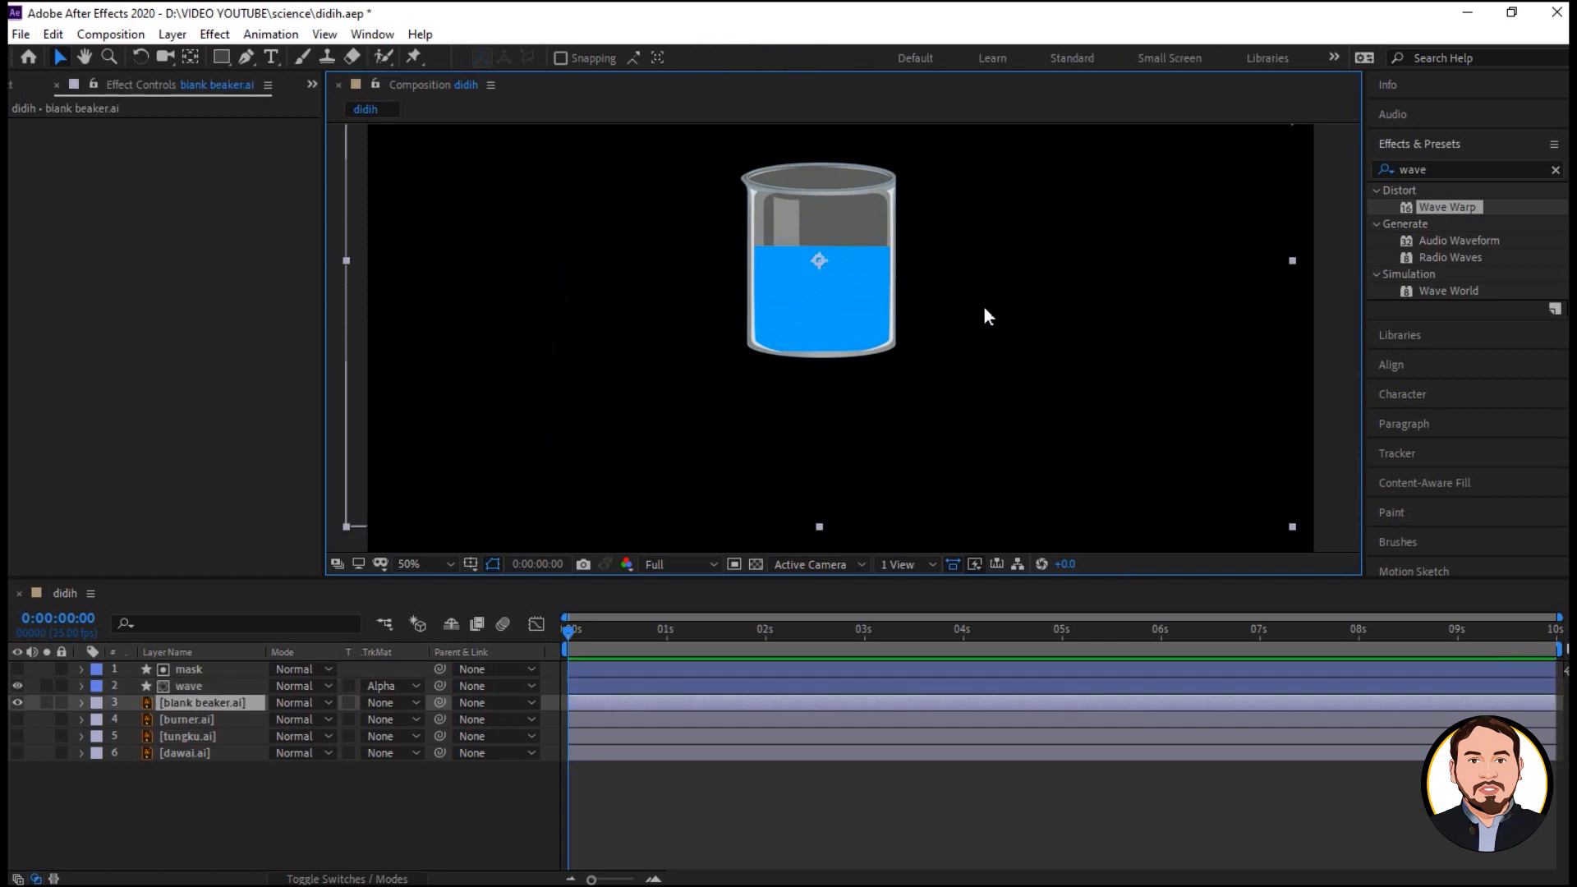
Apply the Wave Warp distortion effect to the wave layer inside the beaker.
click(1416, 169)
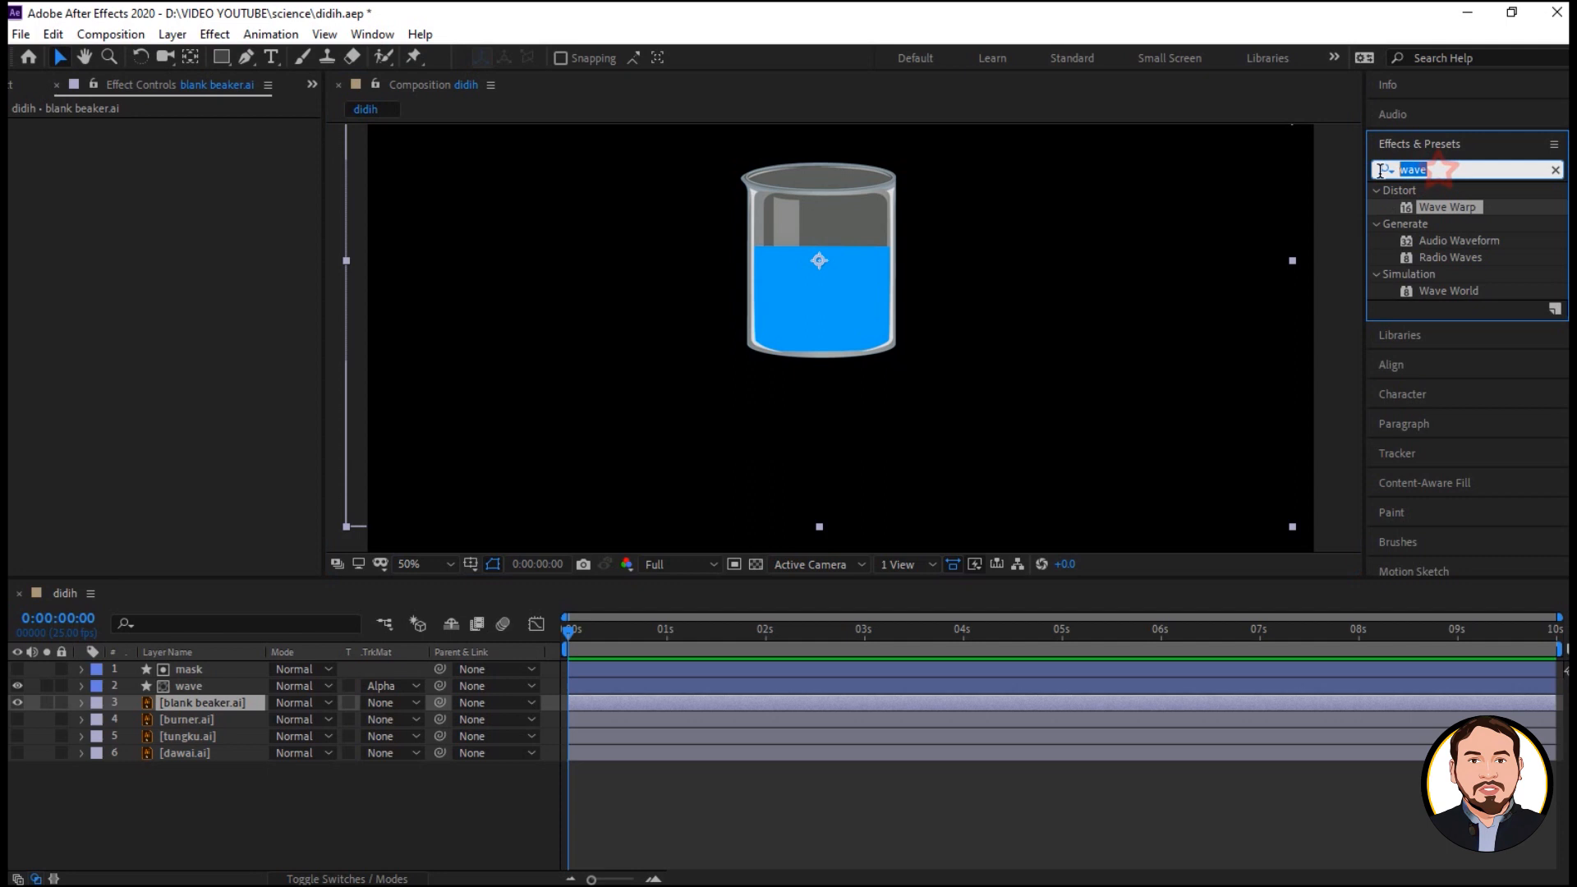
click(373, 34)
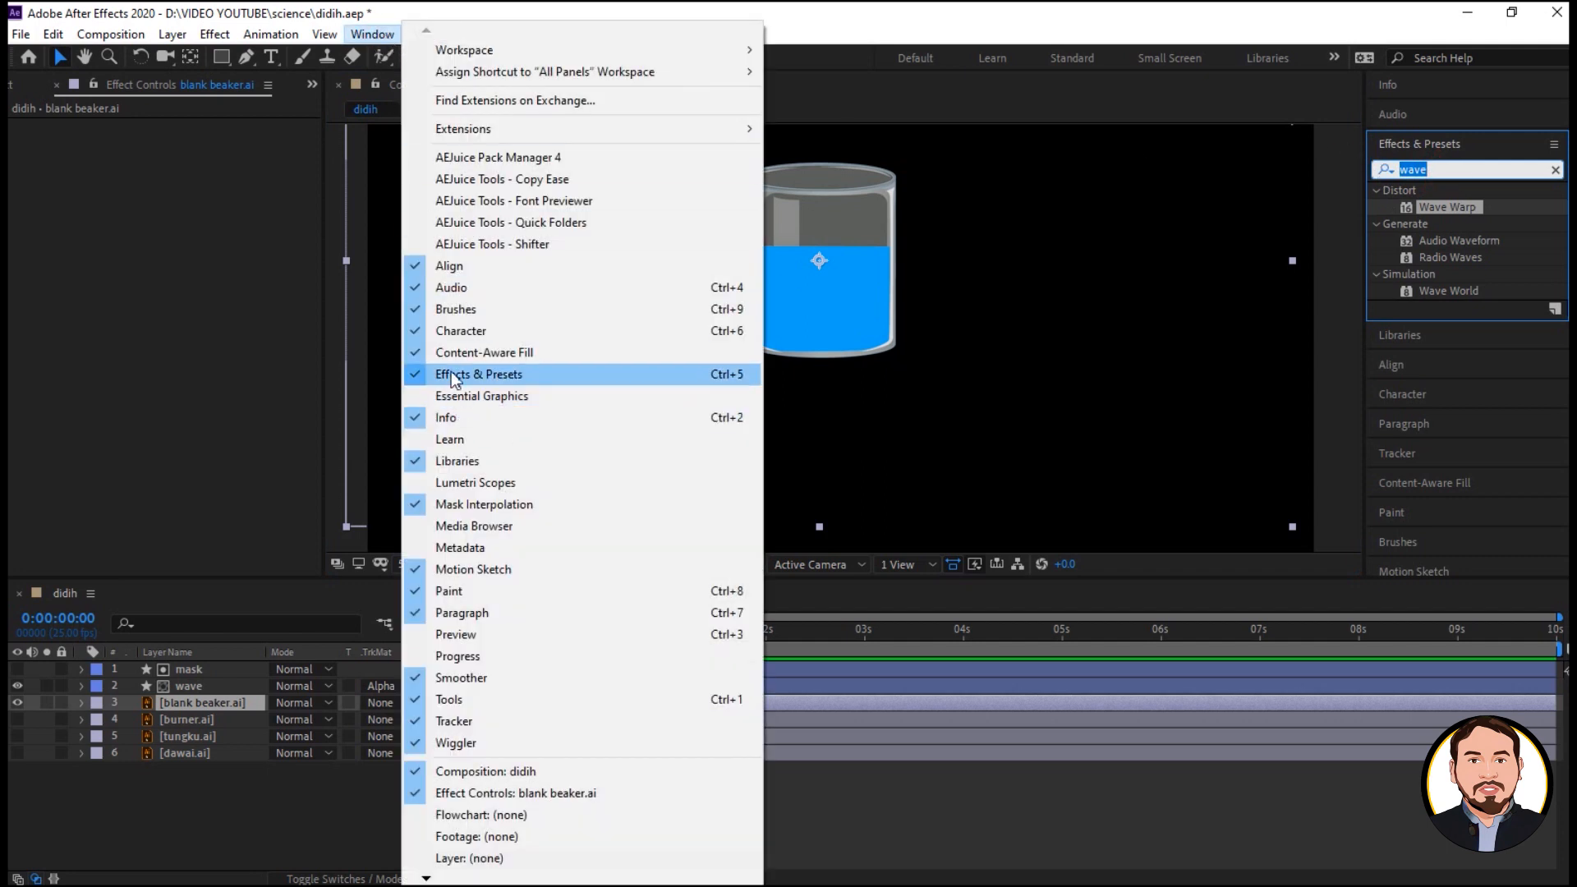
click(1432, 182)
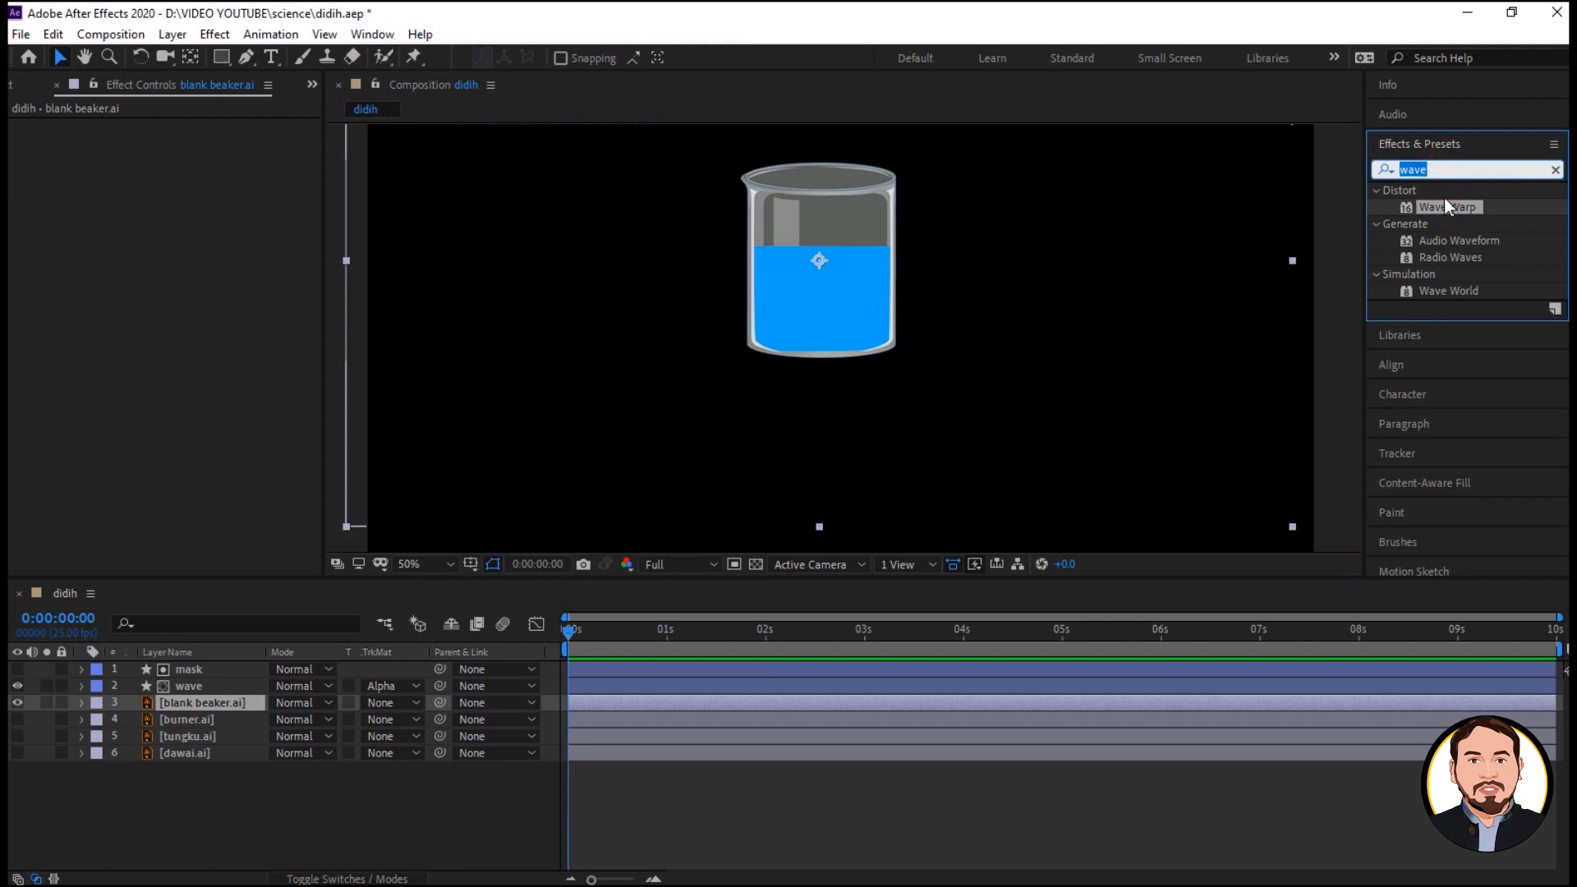
drag(1450, 207, 948, 277)
drag(853, 297, 853, 298)
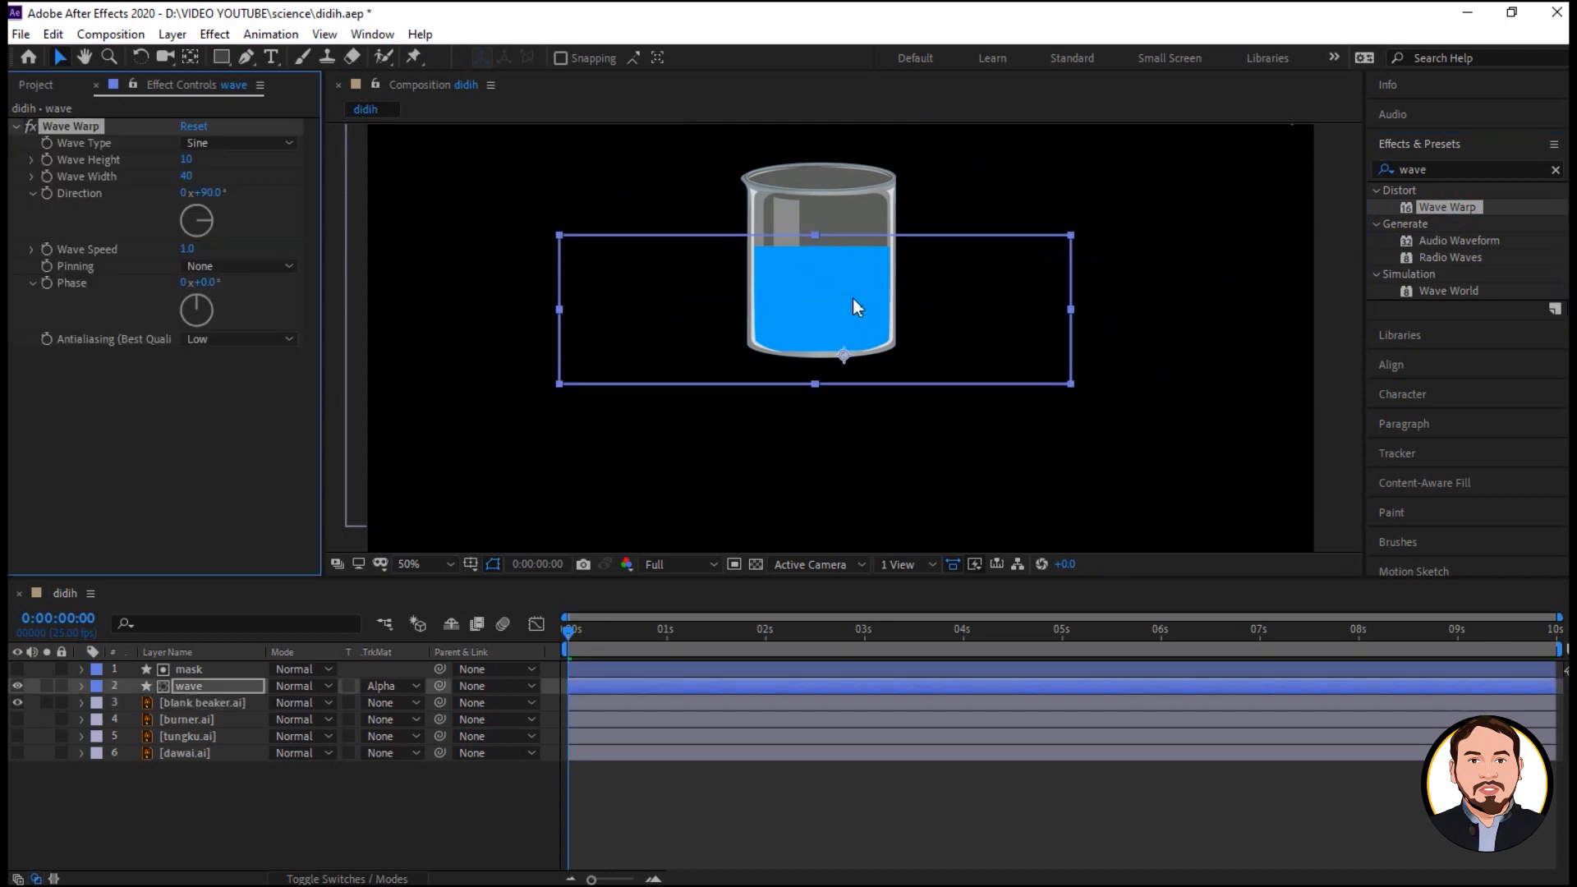
Set the wave layer's Wave Warp height to 45.
click(189, 161)
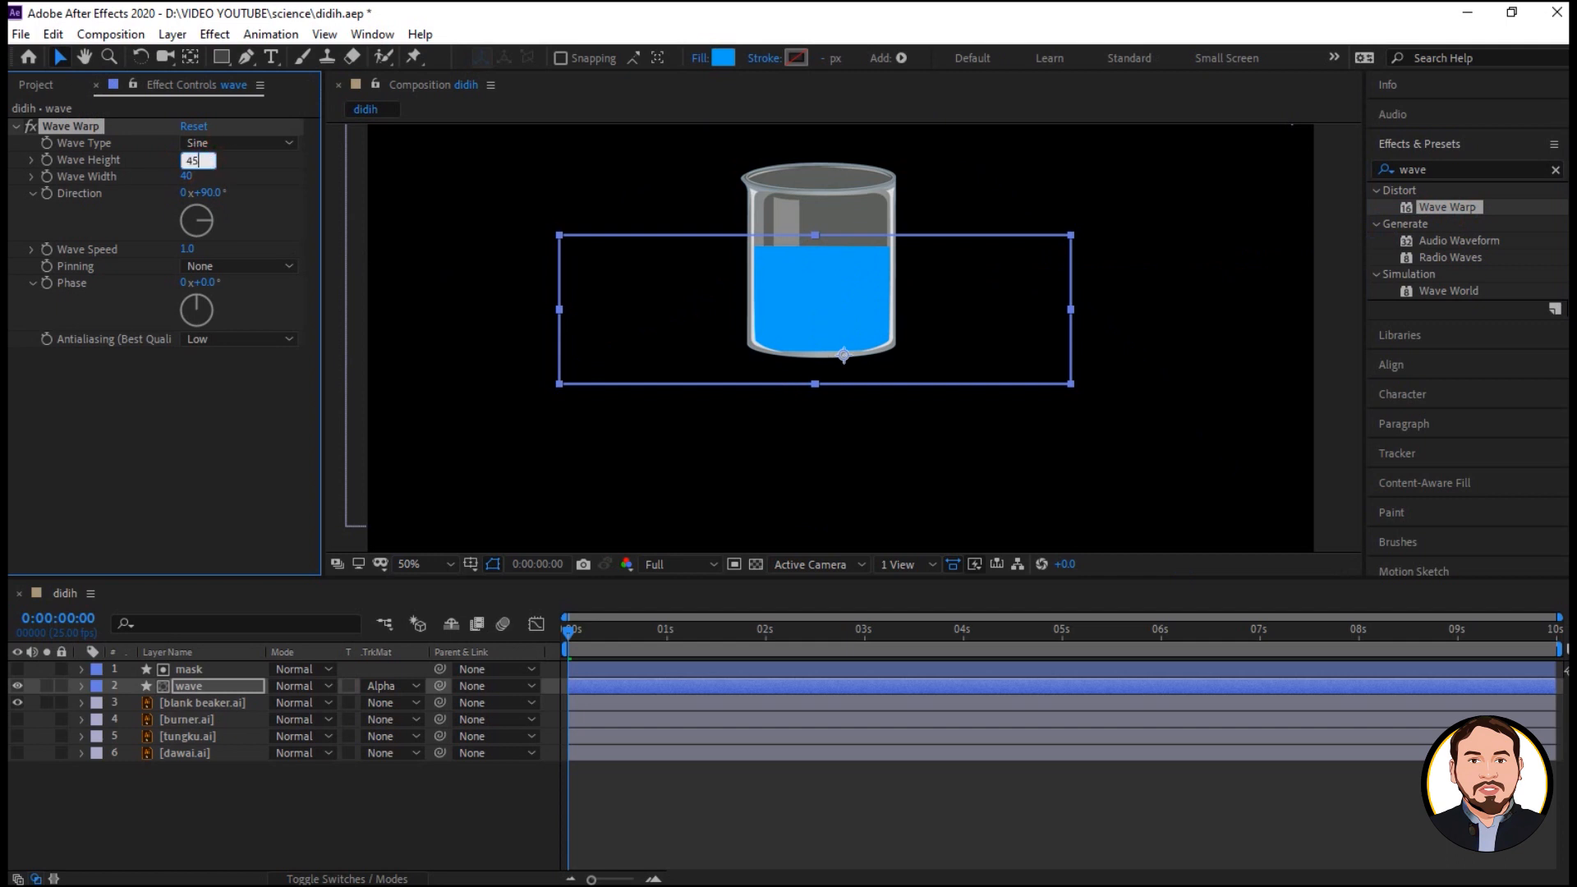
key(Return)
click(769, 377)
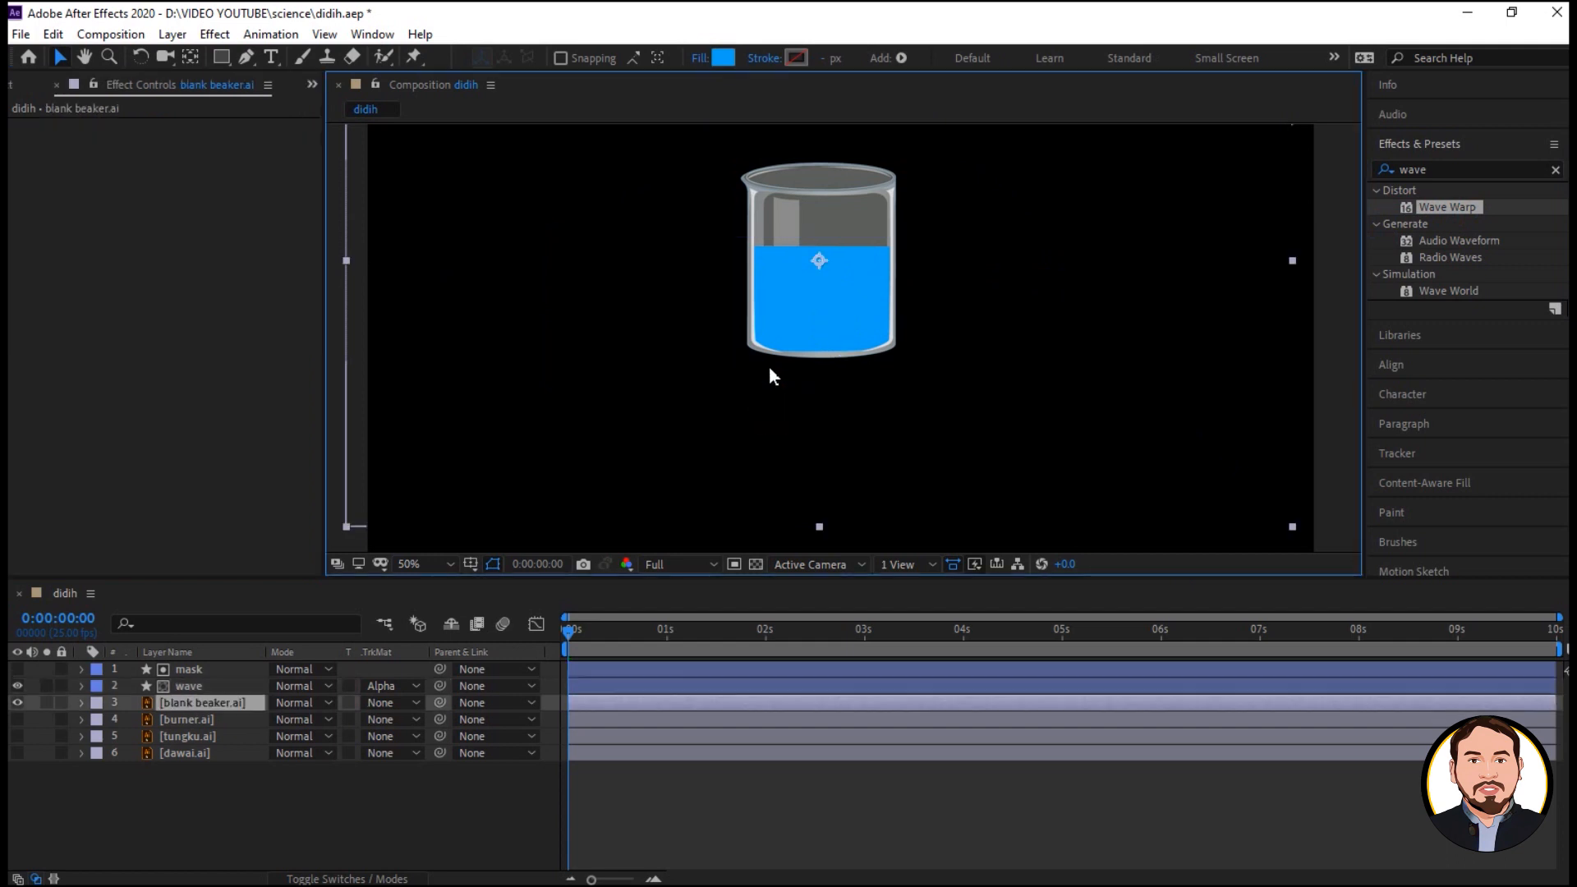
click(817, 269)
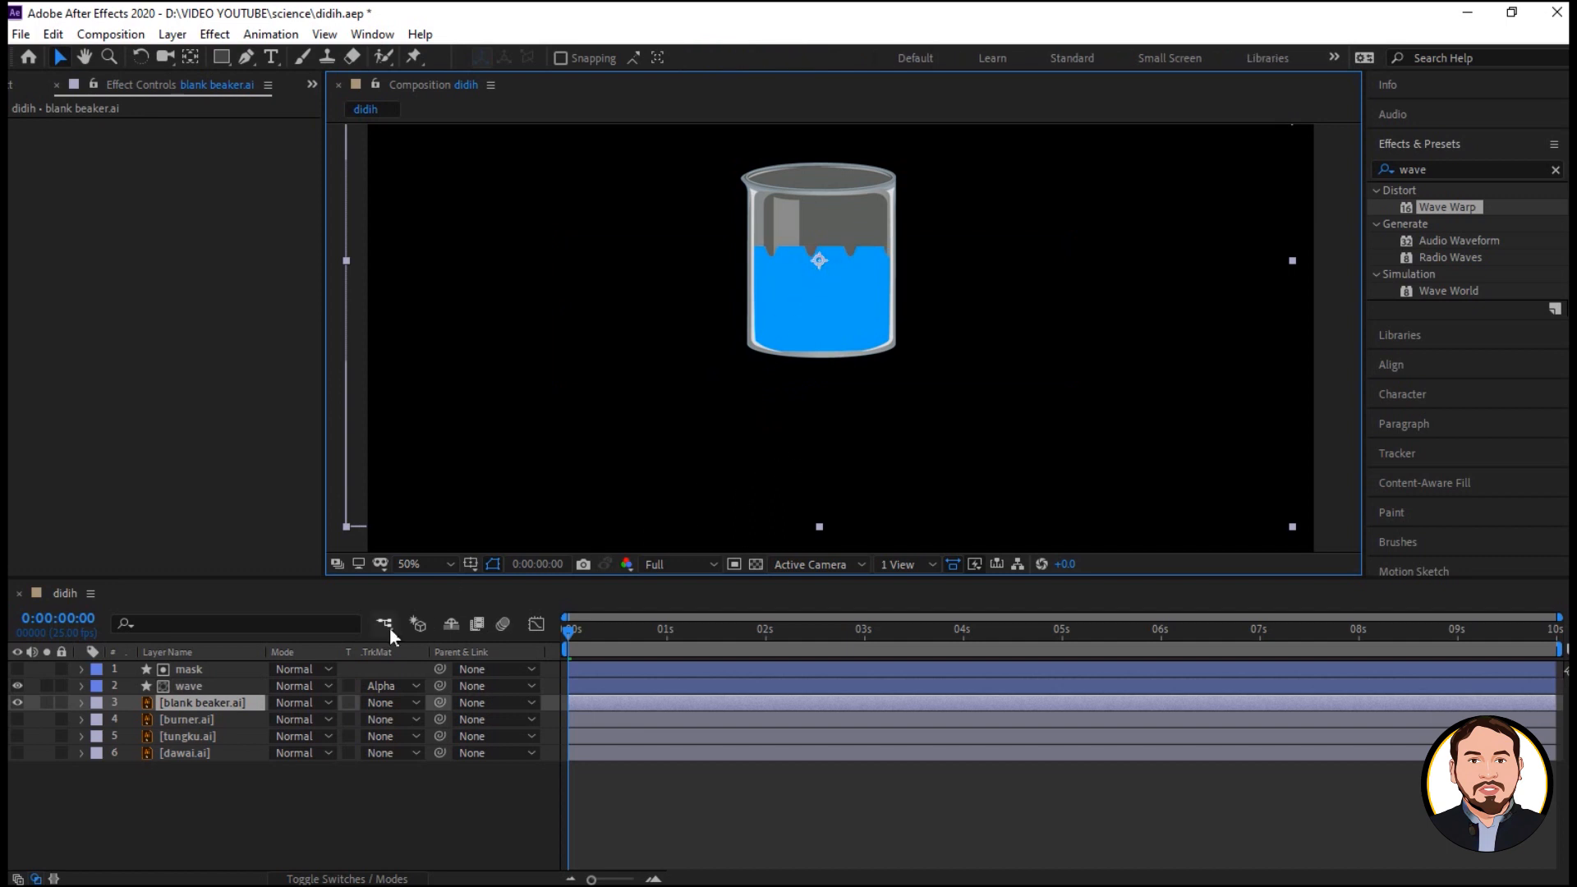
Shrink the wave rectangle vertically, lowering its upper edge below the mask's top so that the wave crests show in the beaker.
click(188, 687)
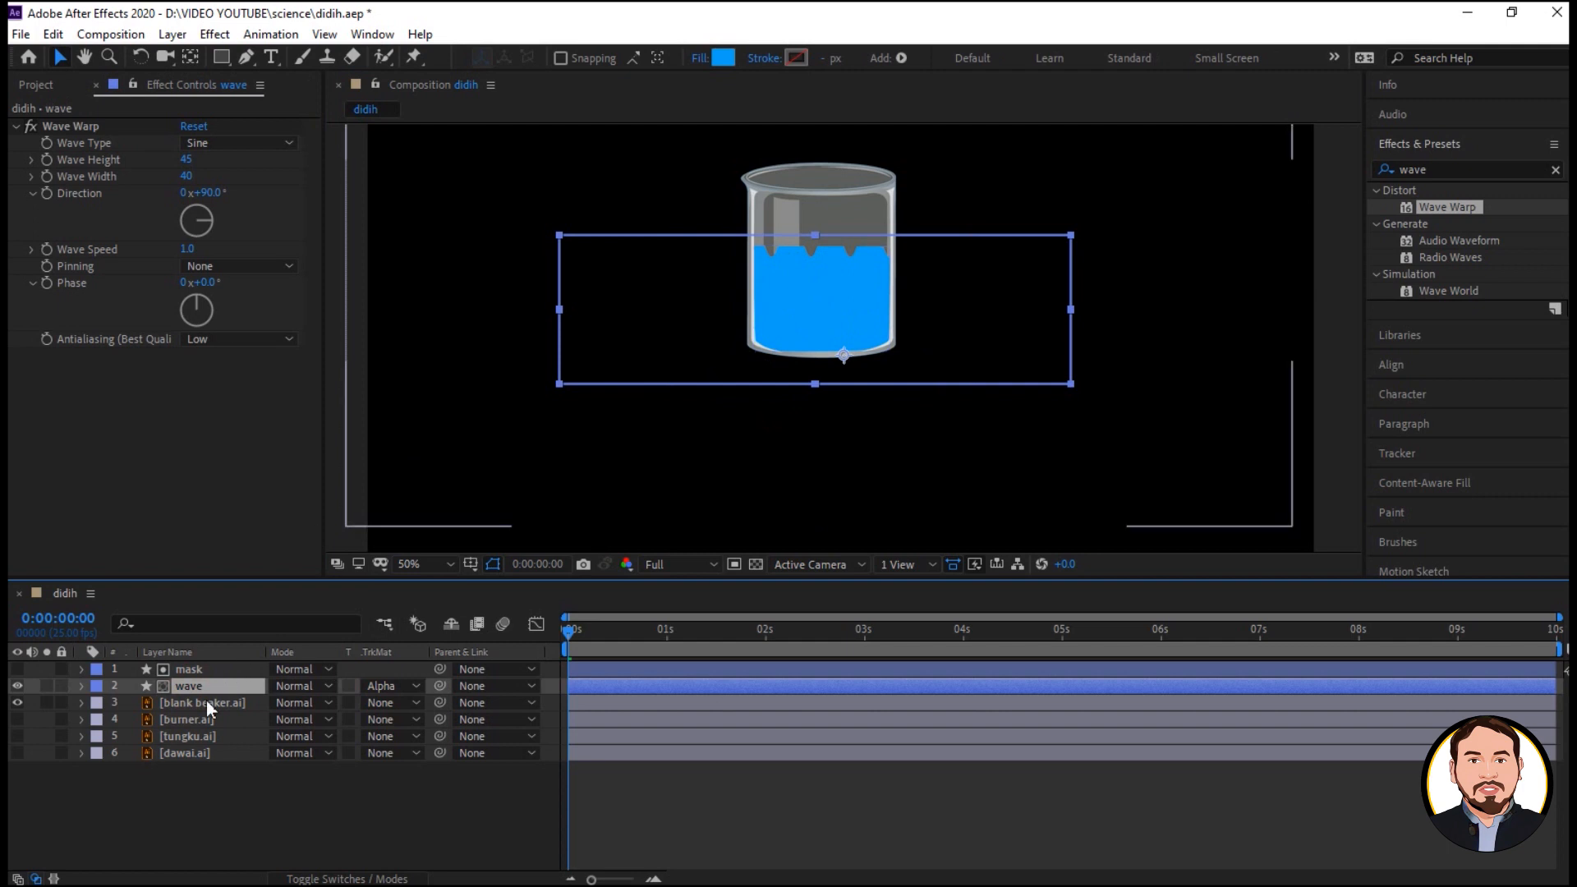
click(816, 382)
drag(817, 381, 820, 375)
drag(817, 269, 821, 273)
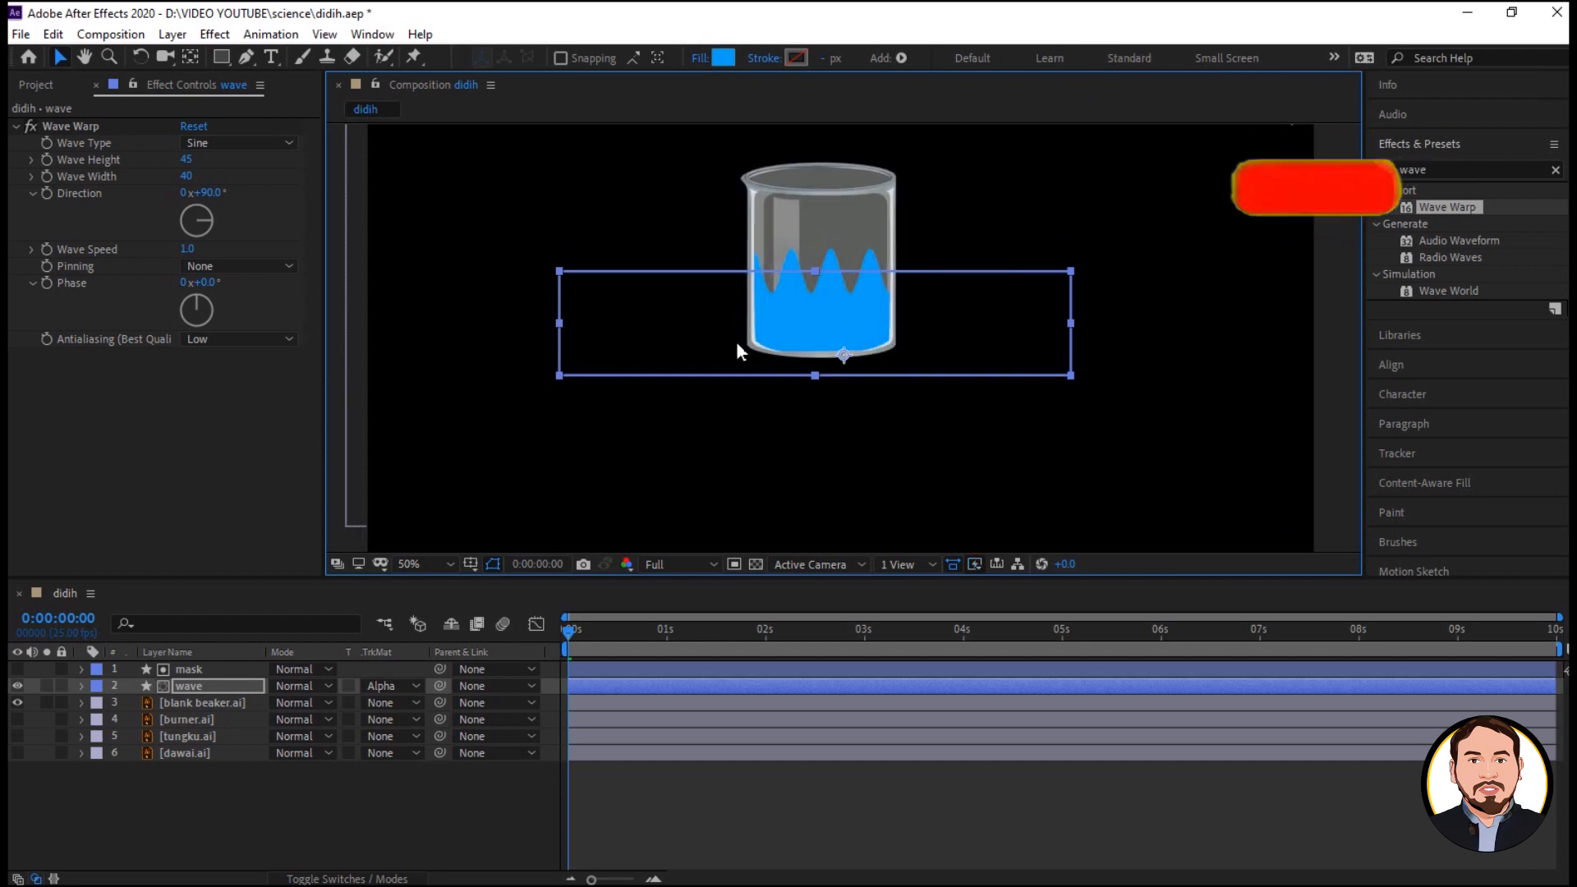
Set the wave layer's Wave Warp width to 250 and its direction to -193°.
click(187, 176)
text(250)
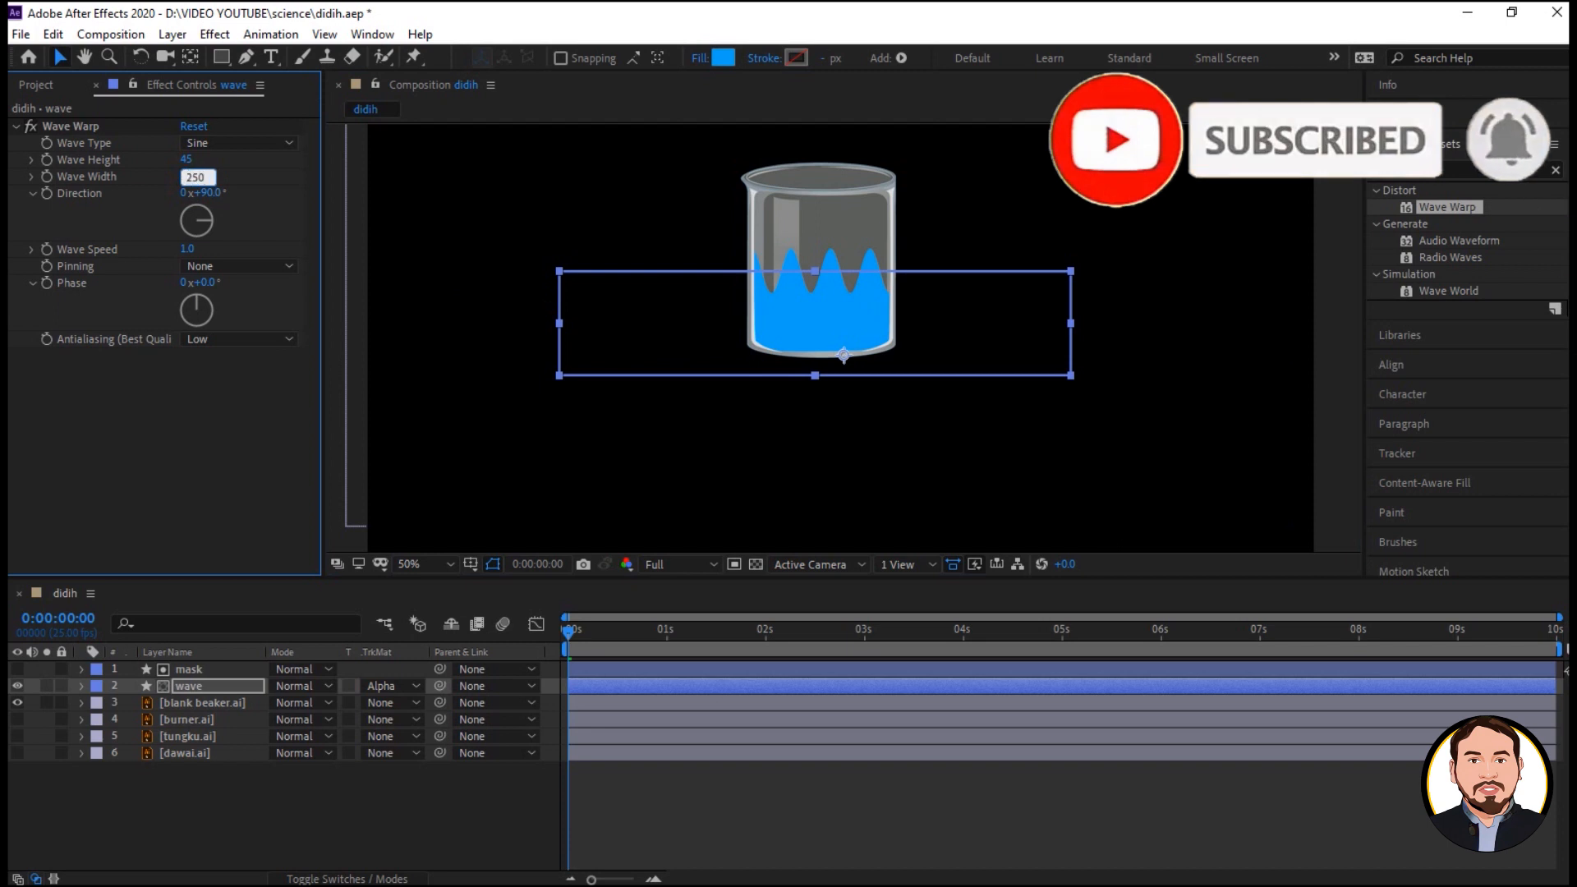
key(Return)
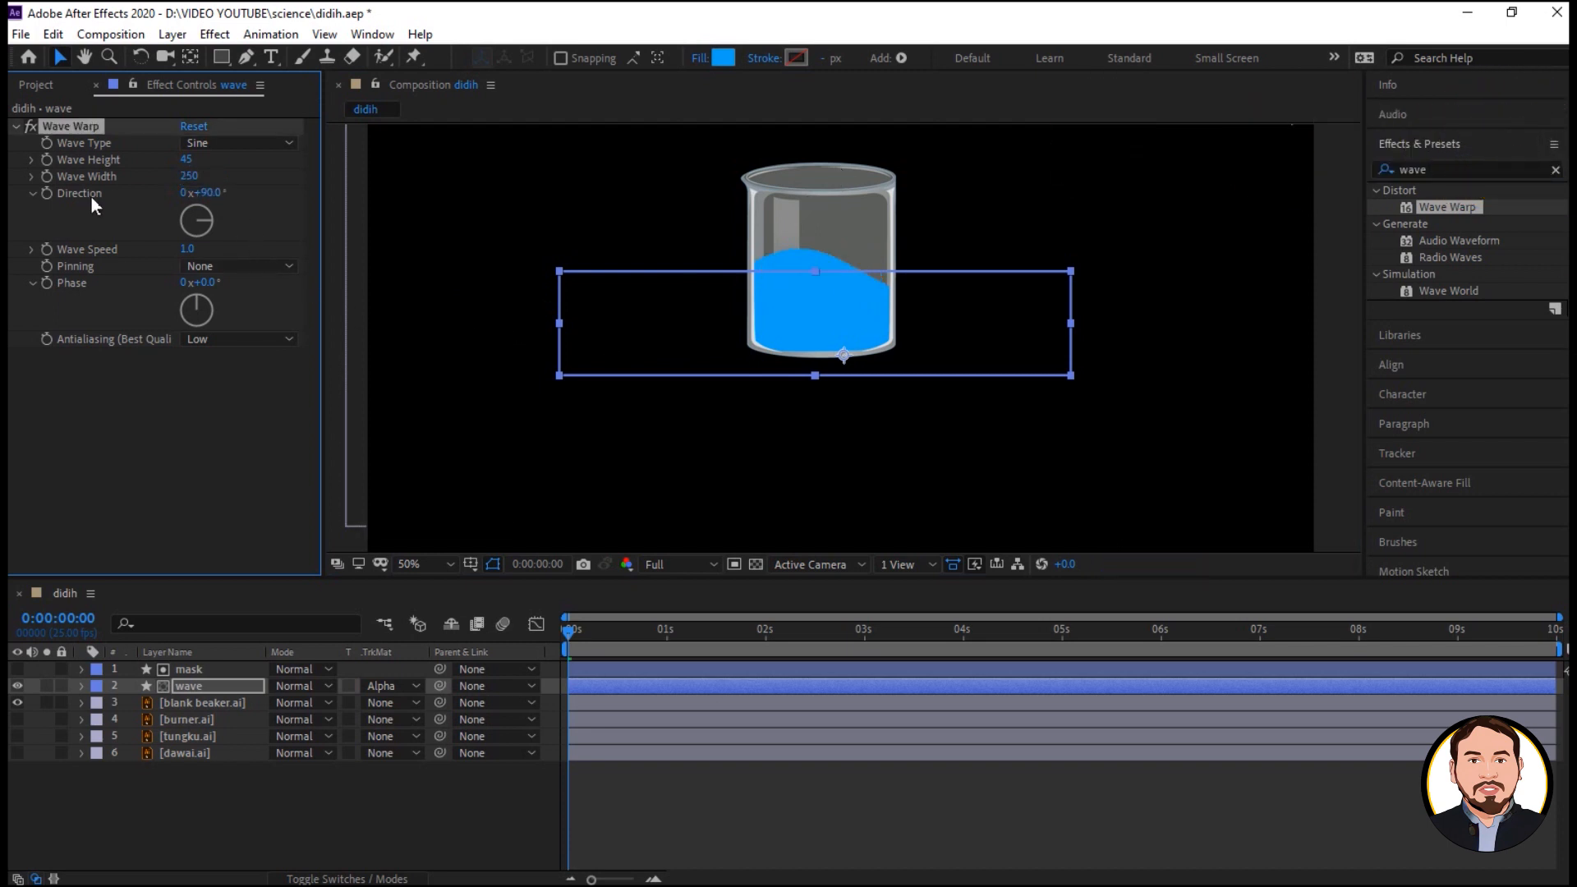
click(205, 194)
text(-290)
key(Return)
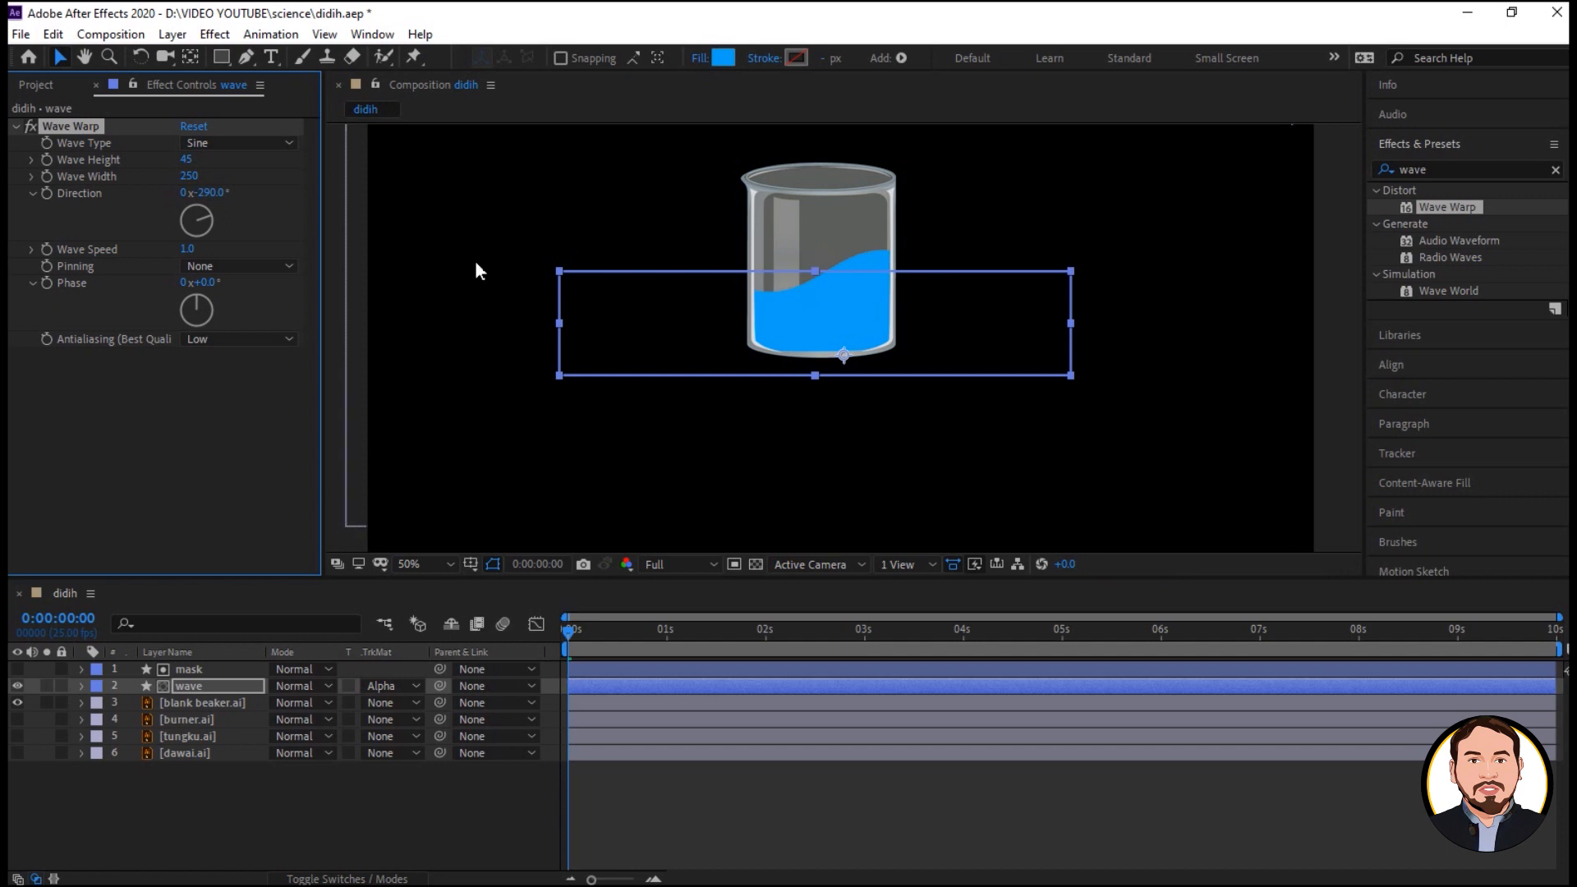
drag(211, 196, 311, 197)
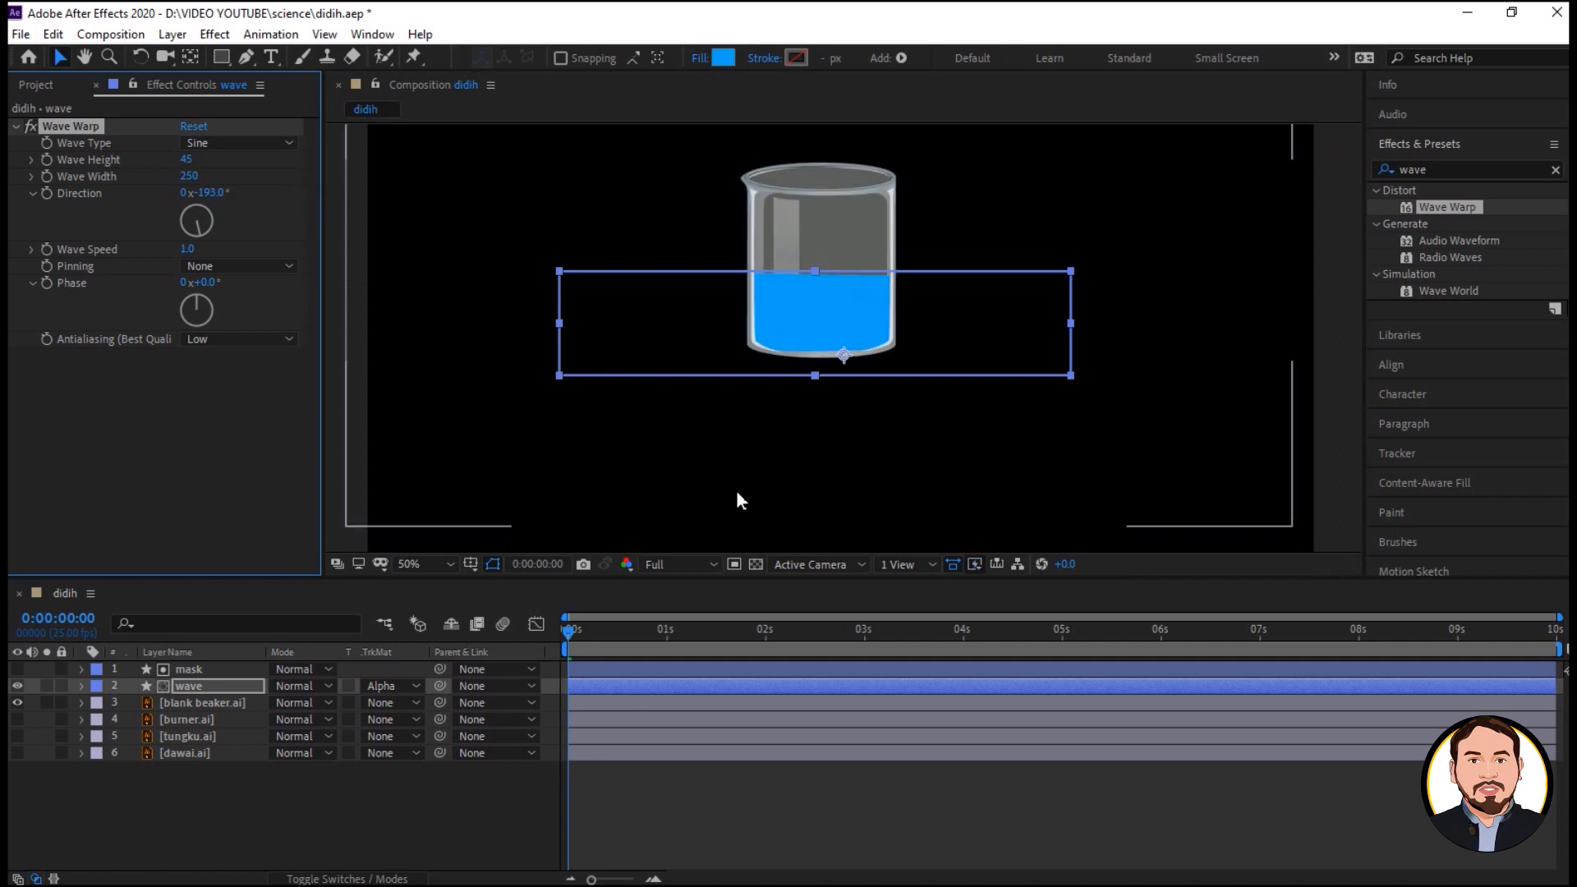
Preview the liquid's wave motion from the beginning of the composition.
click(638, 456)
mouse_move(572, 634)
mouse_down()
mouse_move(678, 628)
mouse_move(560, 647)
mouse_up()
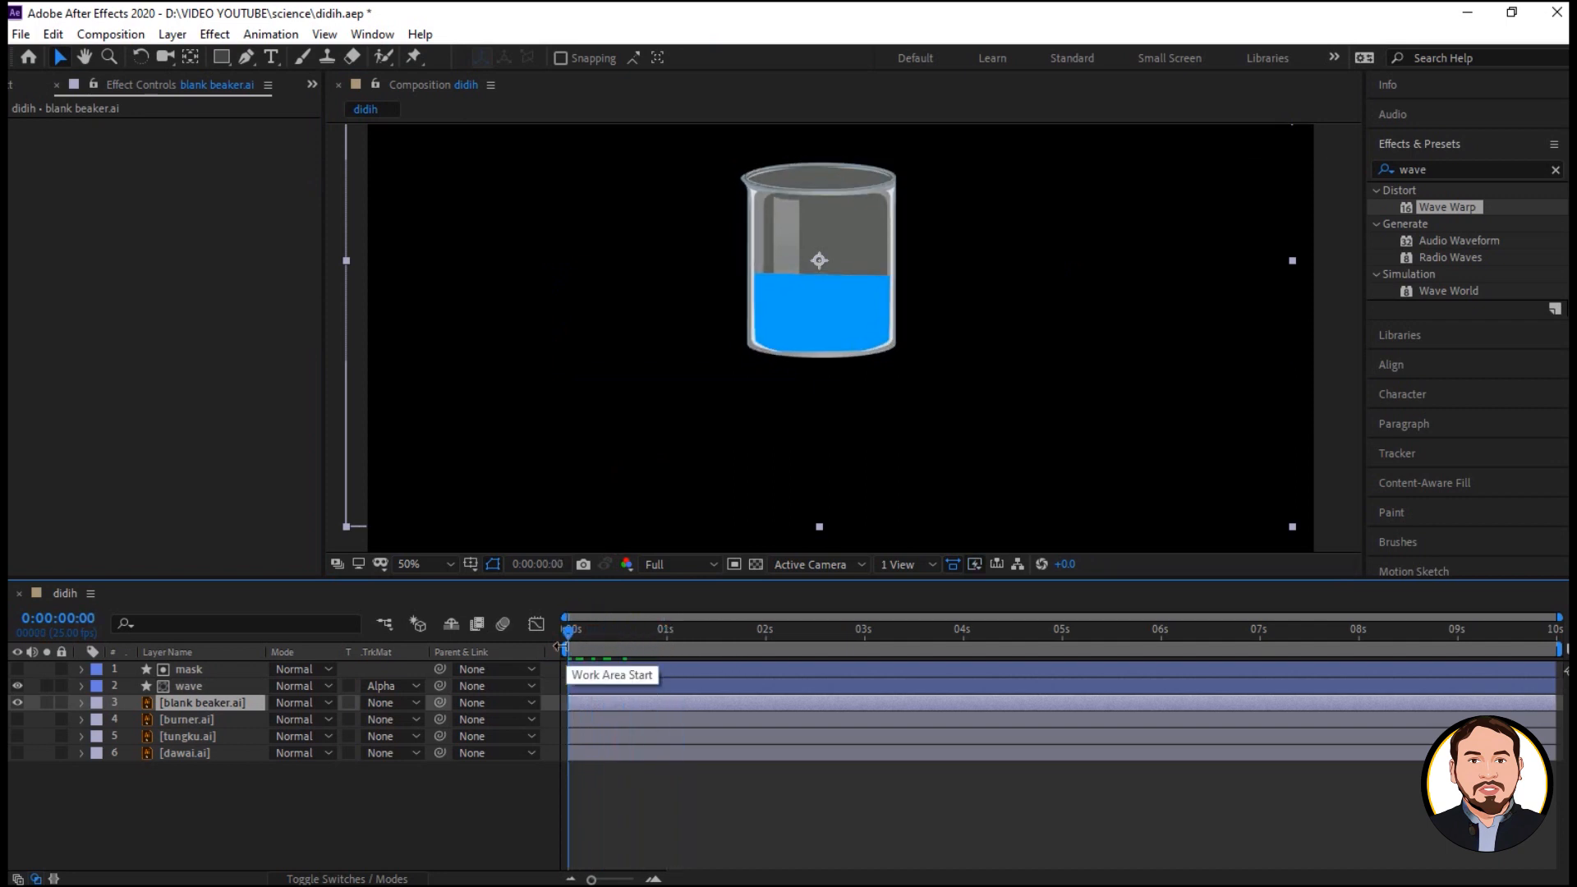
key(space)
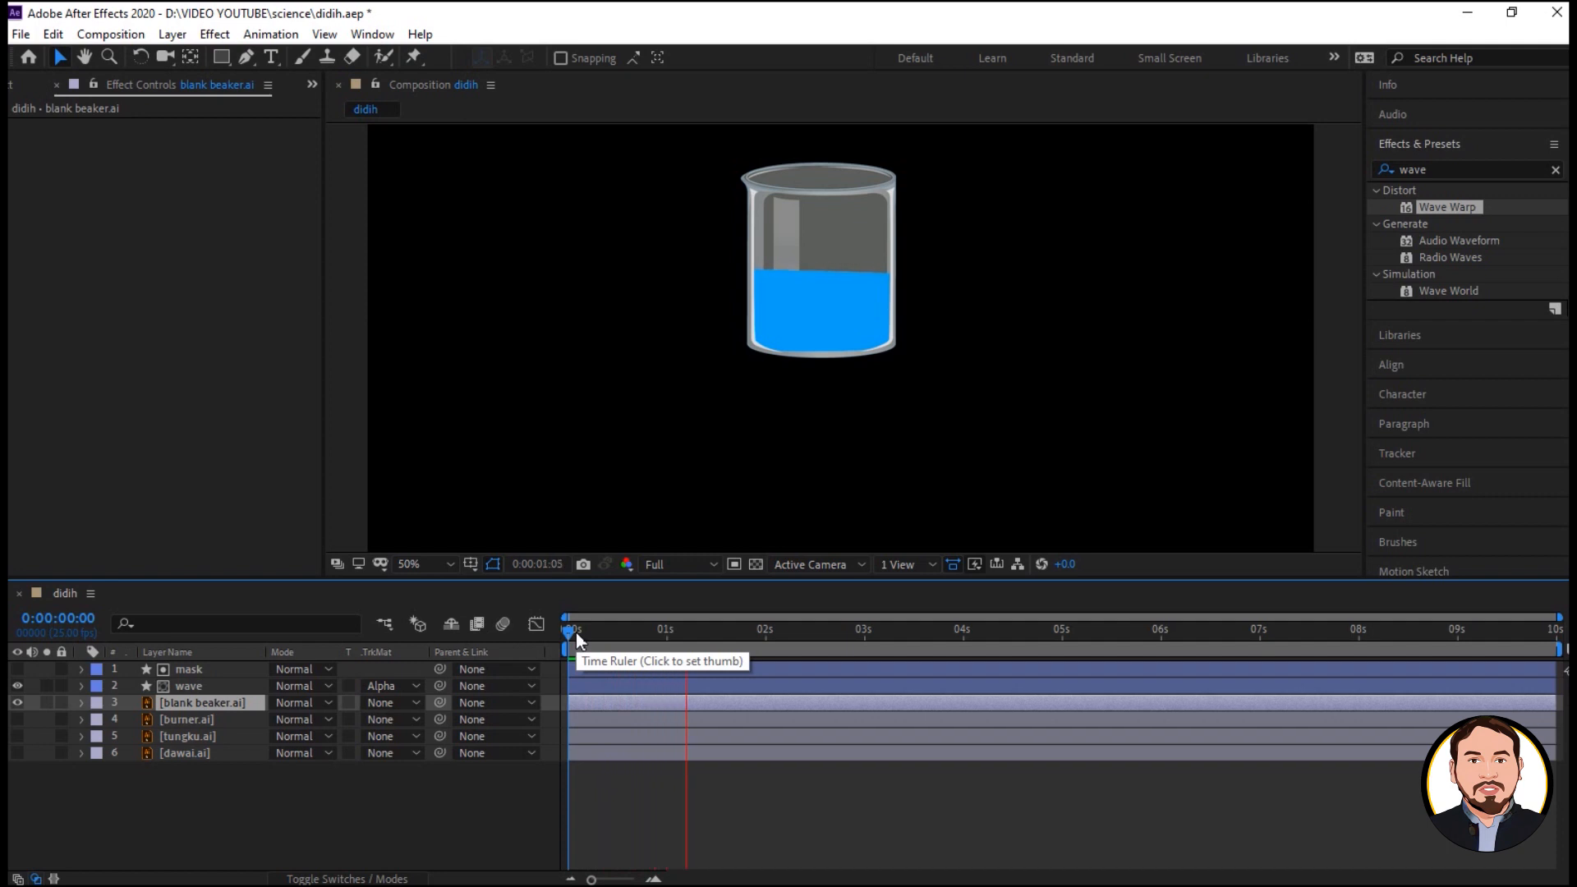
key(space)
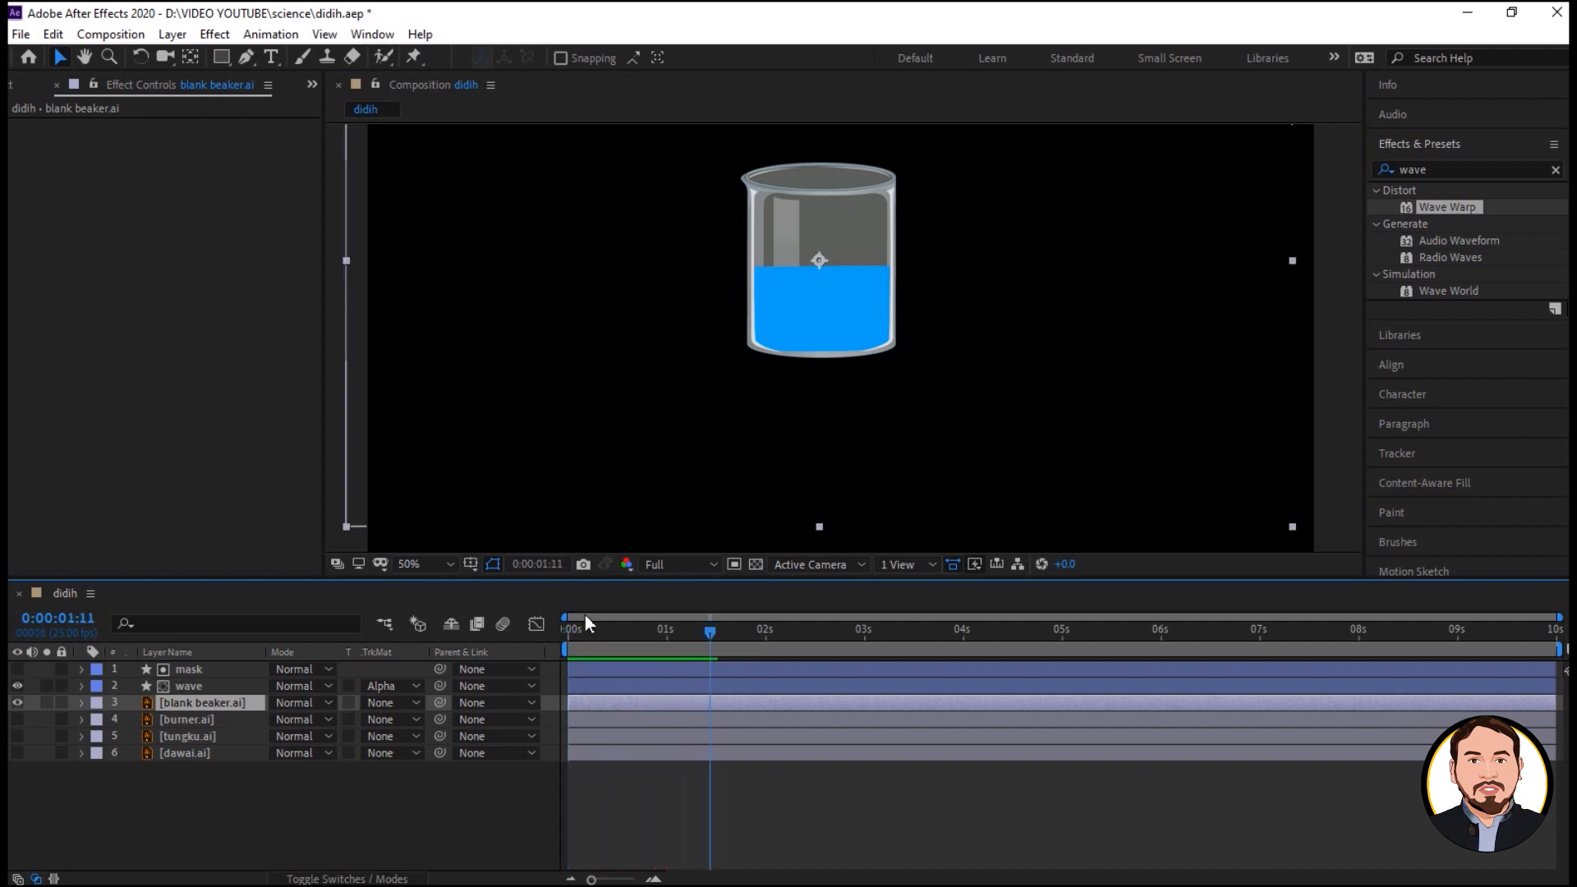
click(573, 638)
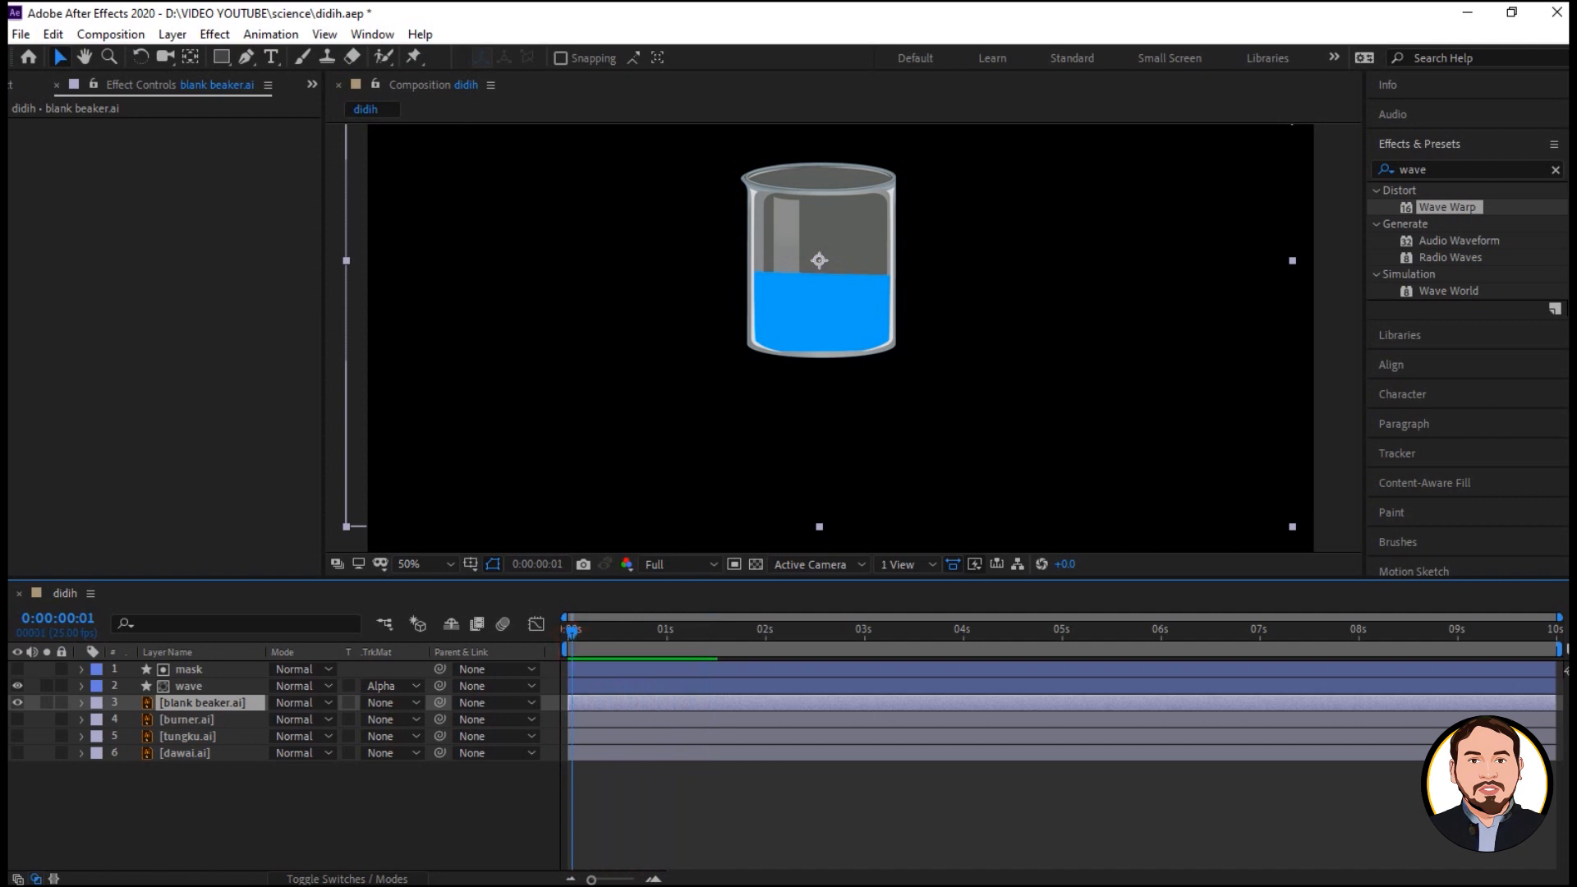
click(856, 331)
key(space)
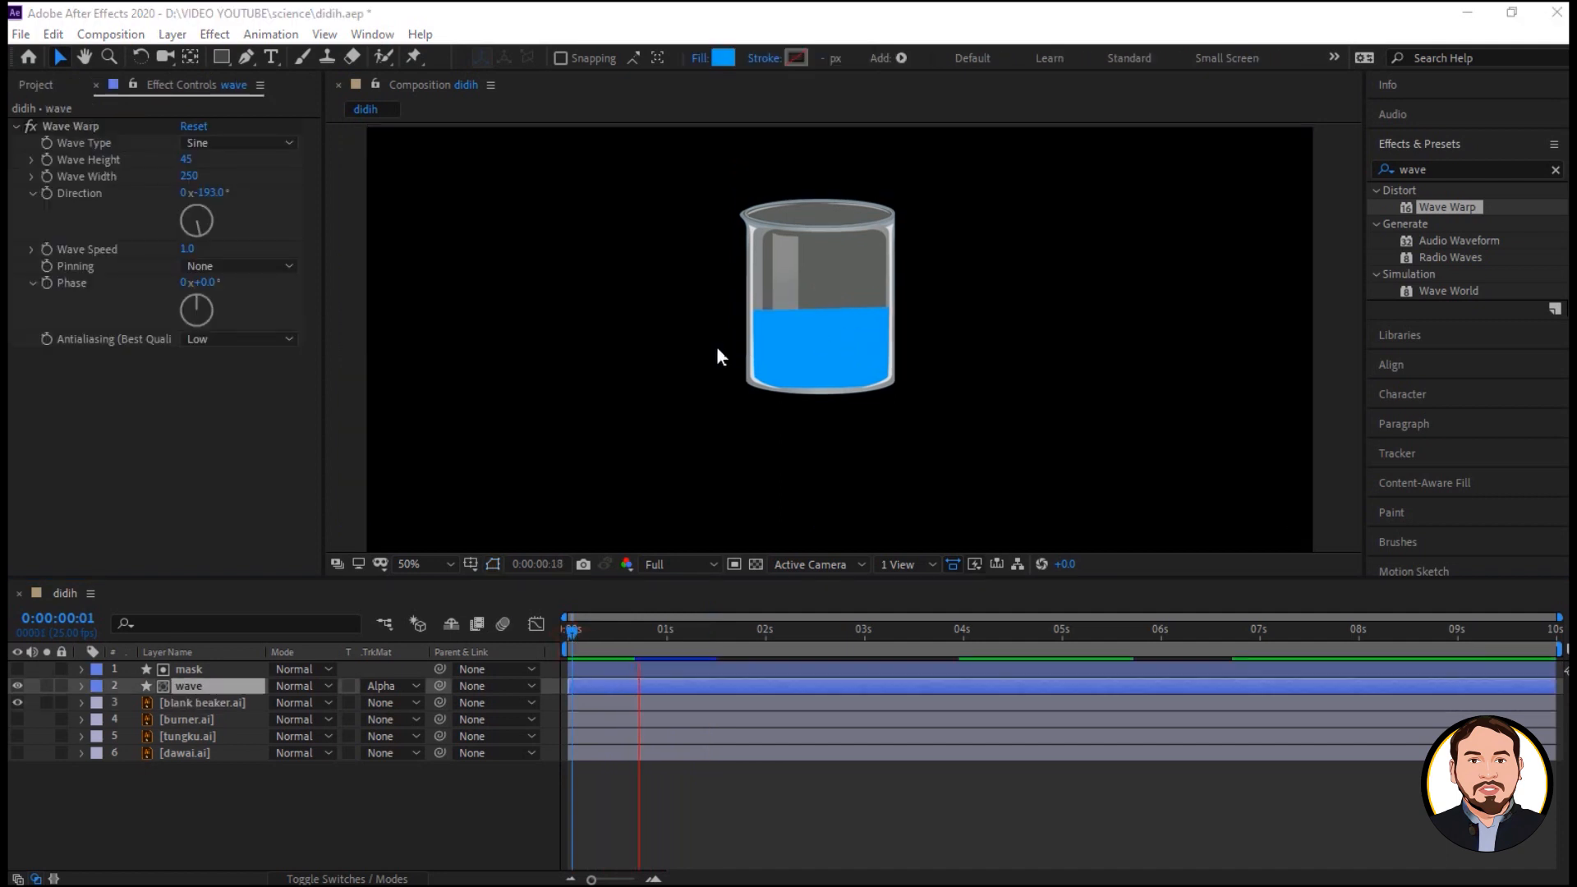
Reduce the wave layer's Wave Warp height to 19.
click(416, 562)
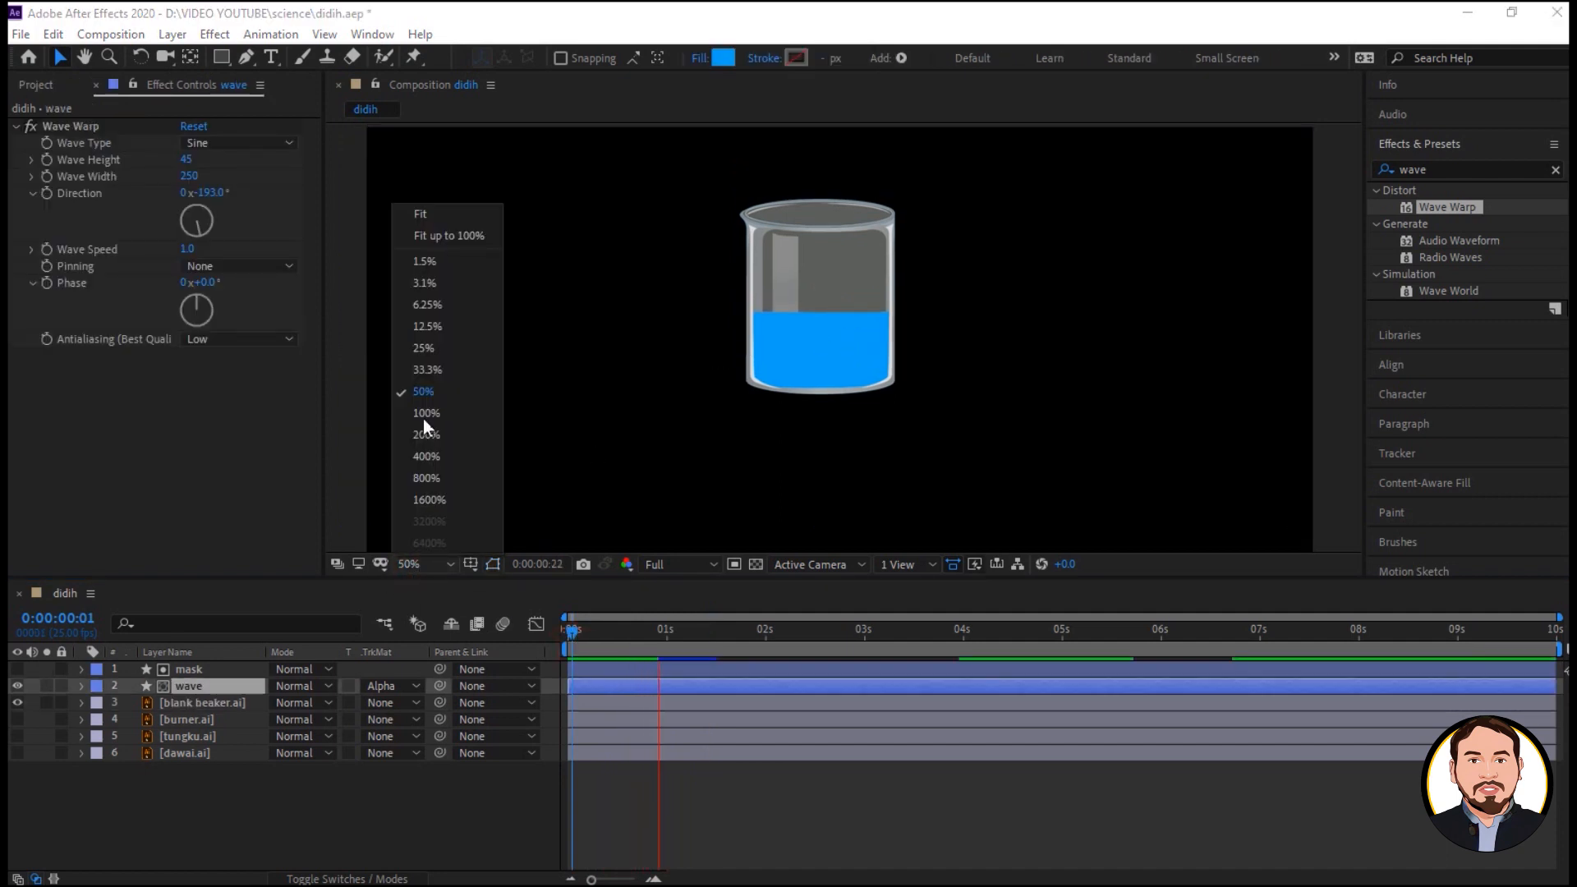
click(425, 413)
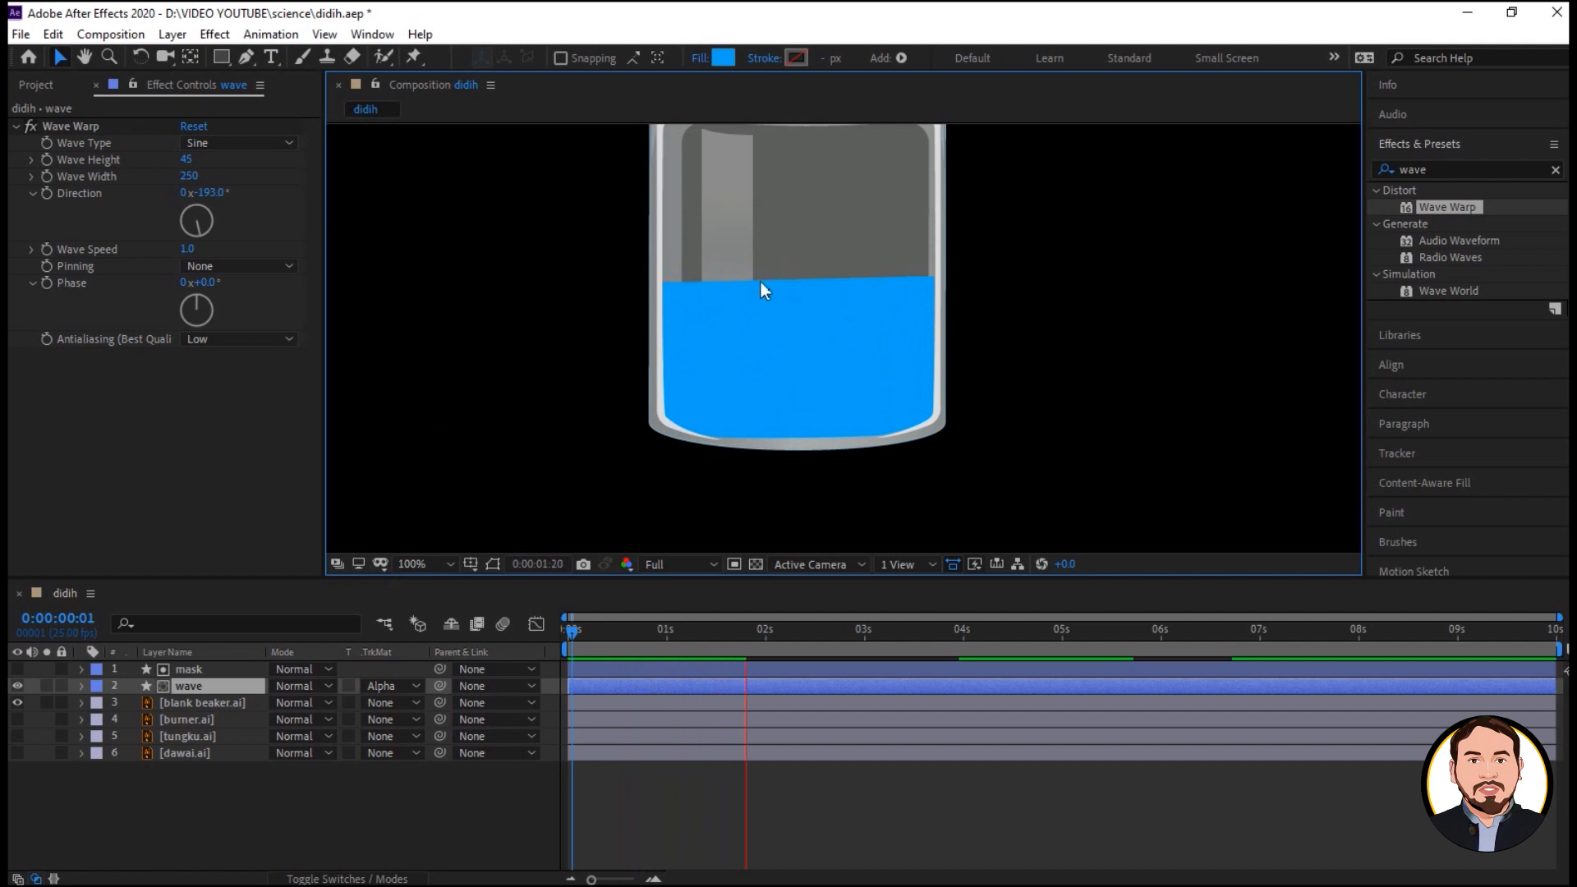
click(191, 160)
text(19)
key(Return)
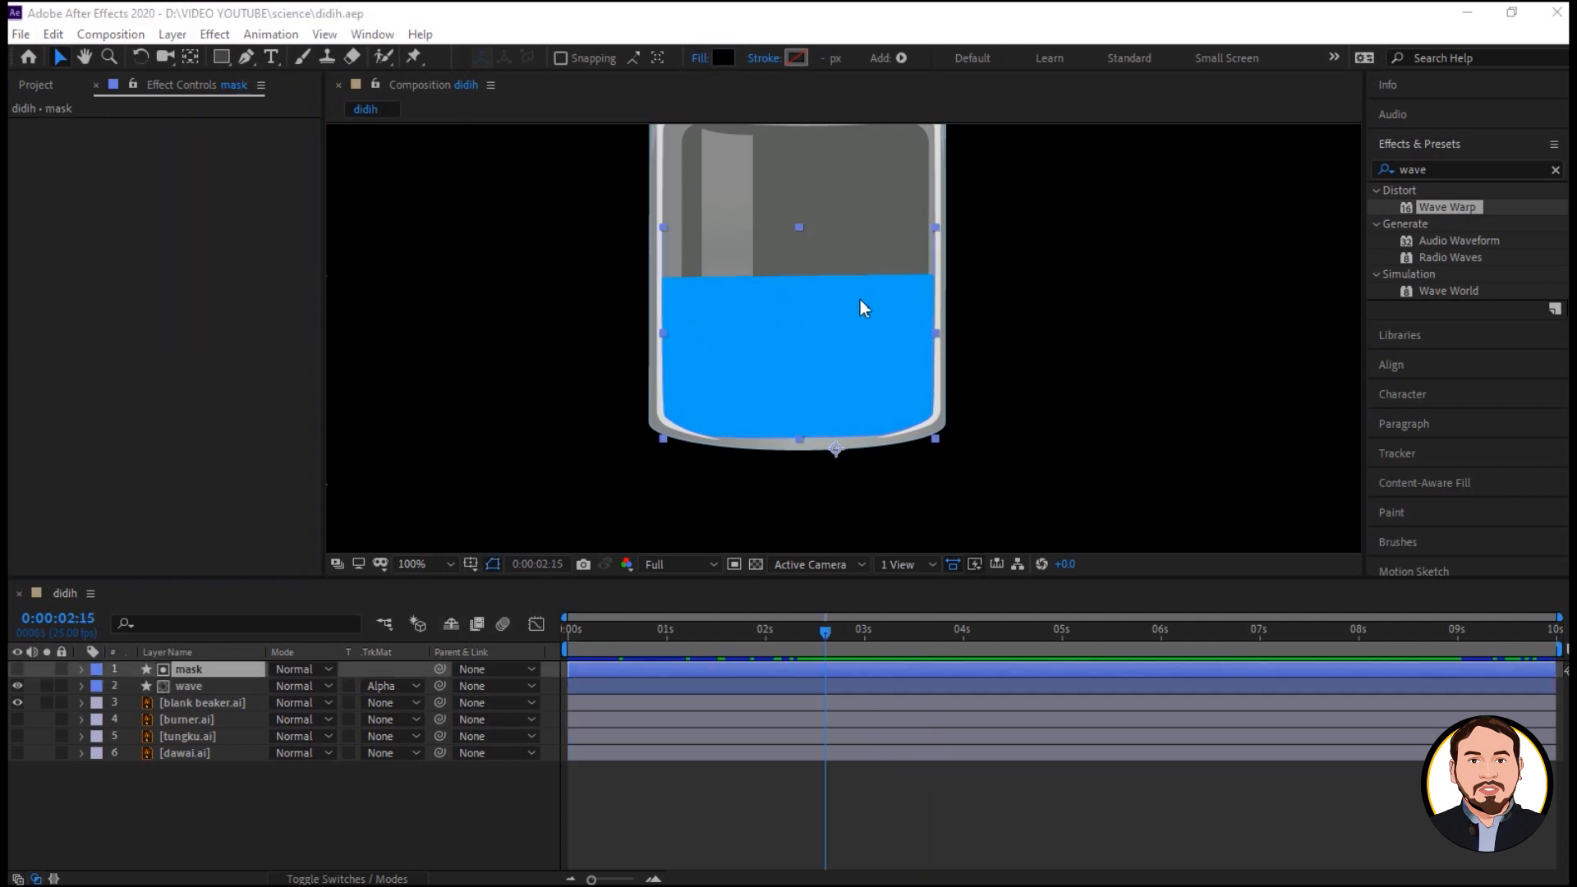
Duplicate the mask and wave layers together.
click(200, 673)
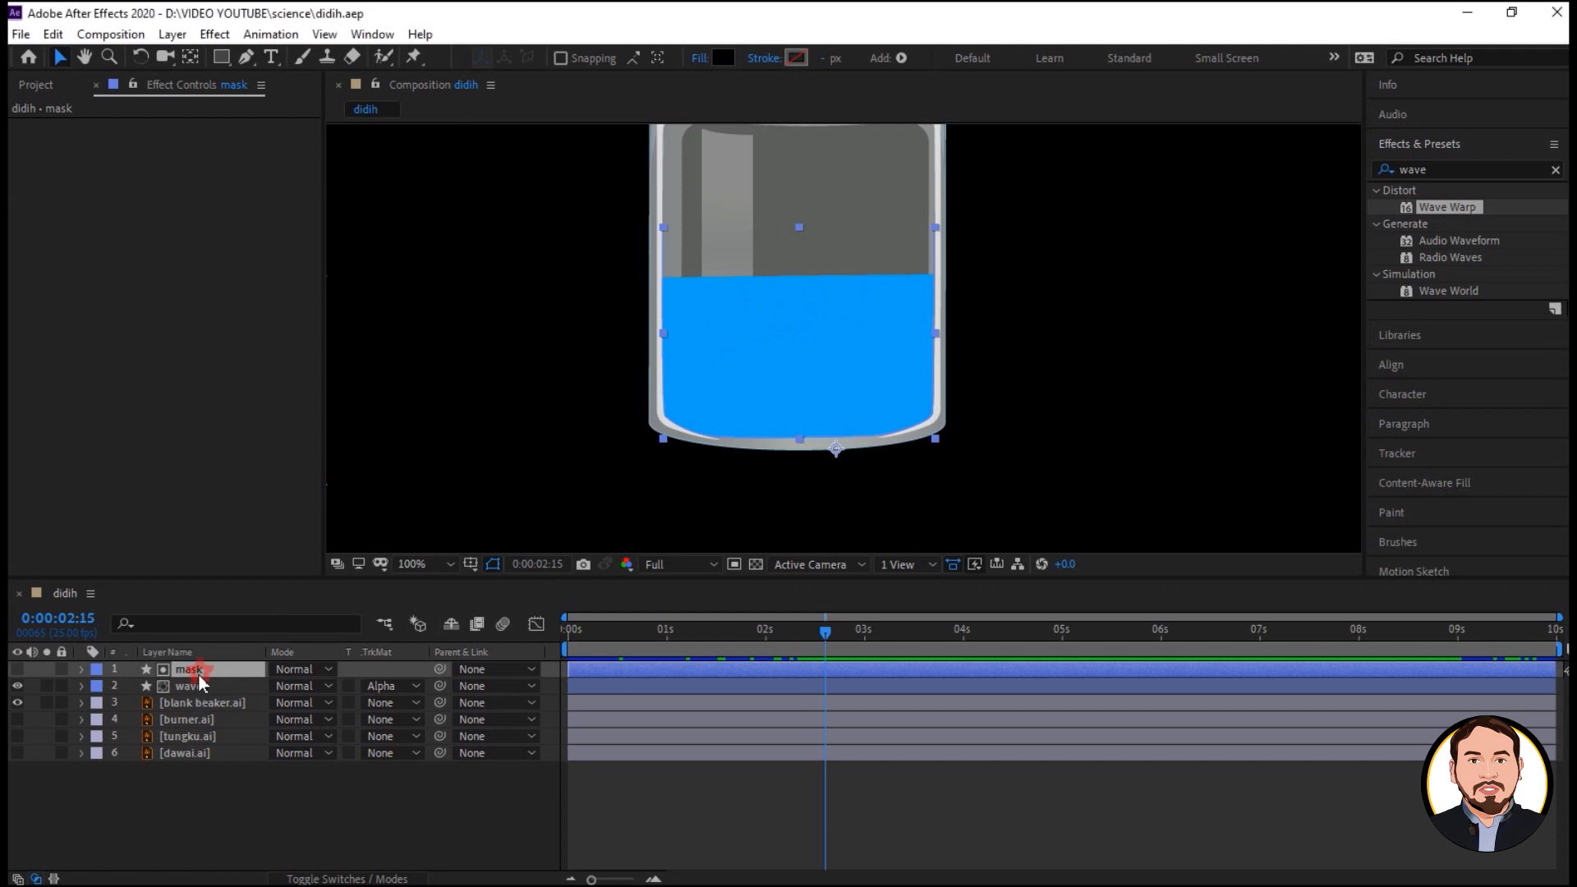
ctrl+click(199, 682)
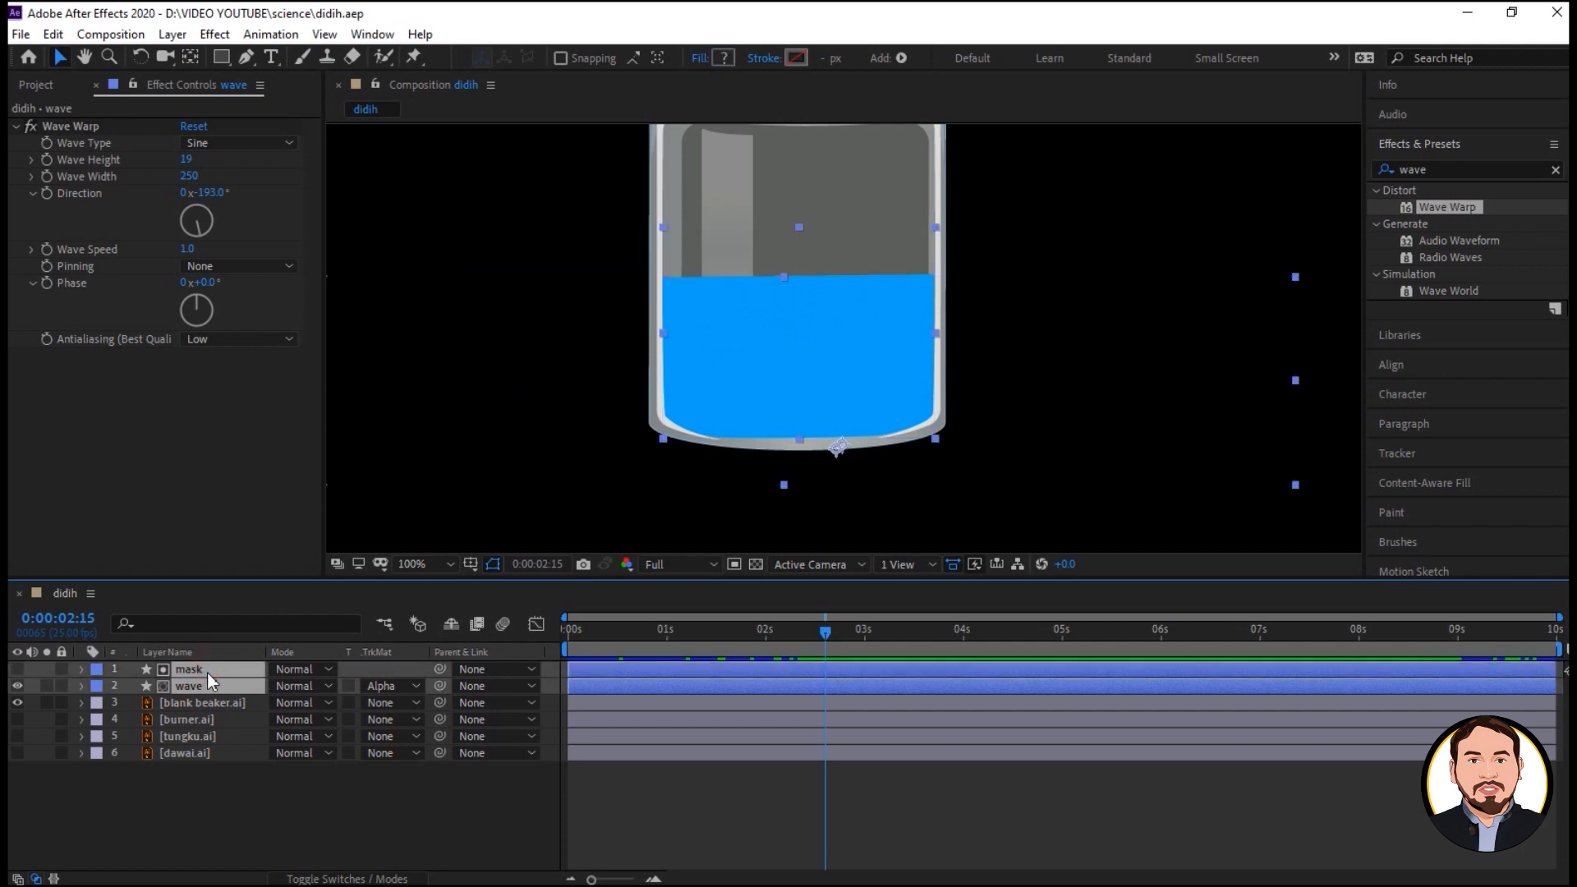
key(ctrl+d)
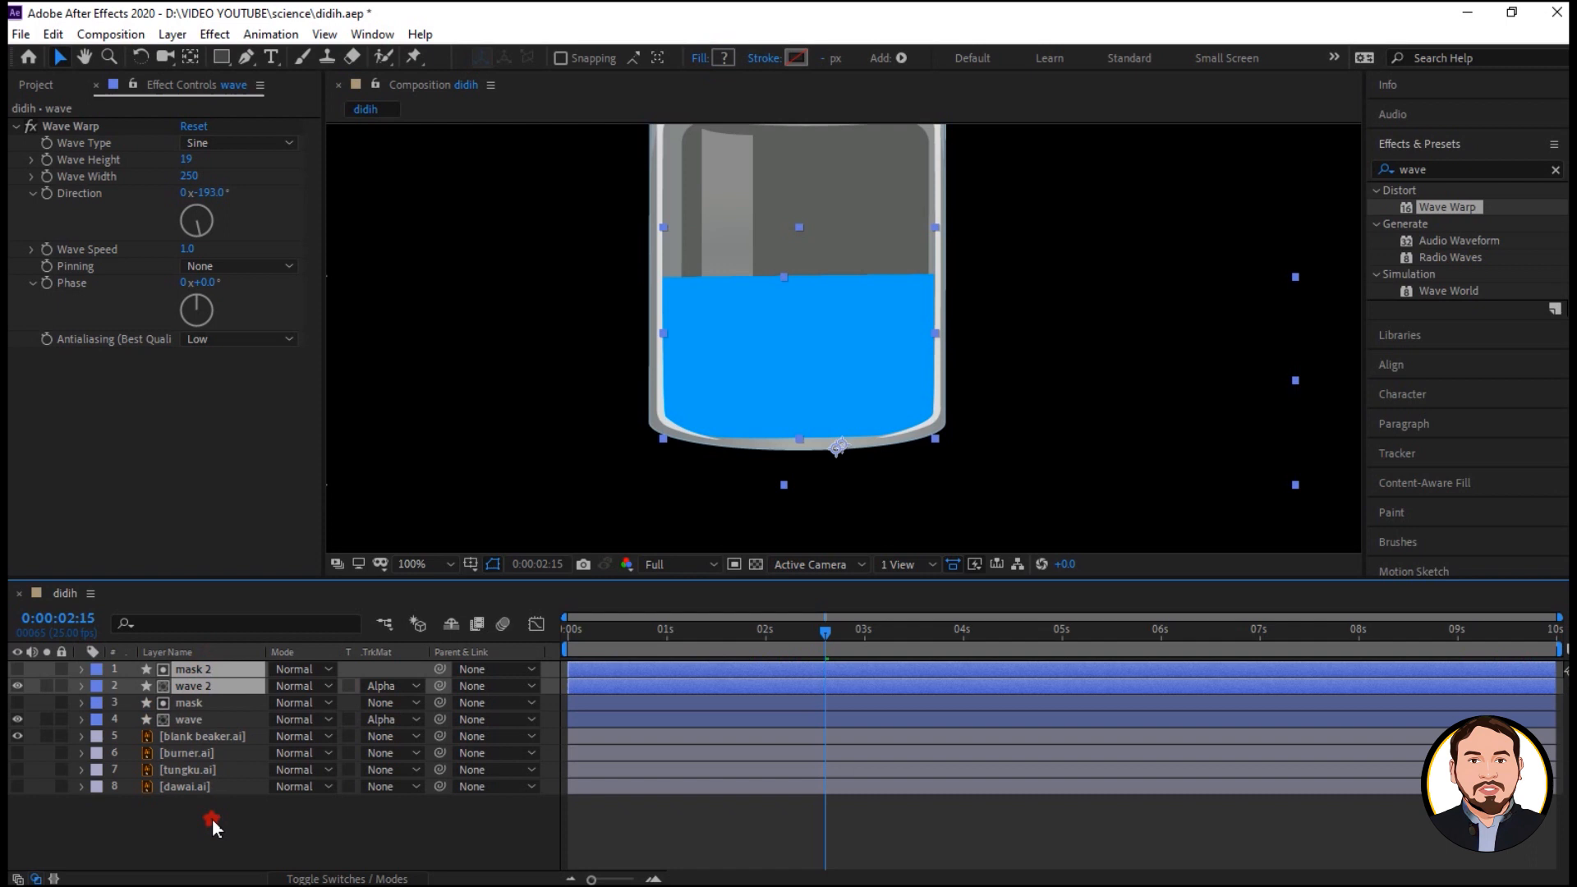
click(212, 818)
Change the wave 2 layer's fill to a lighter blue.
click(201, 687)
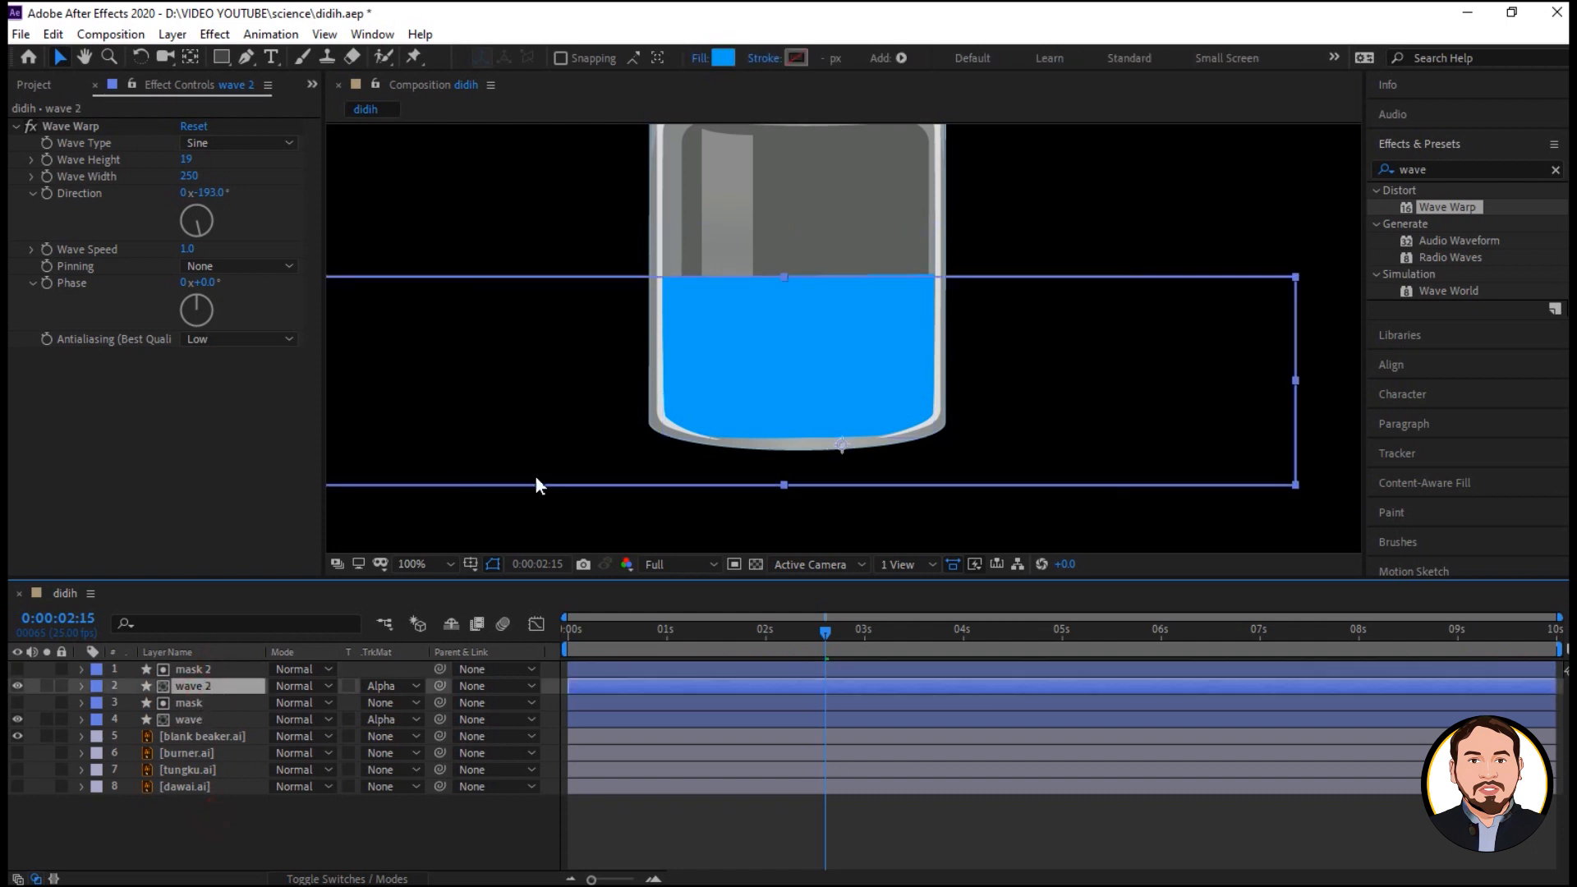
click(714, 58)
drag(836, 343, 765, 342)
click(1015, 339)
Set the wave 2 layer's Wave Warp direction to -163°.
click(213, 670)
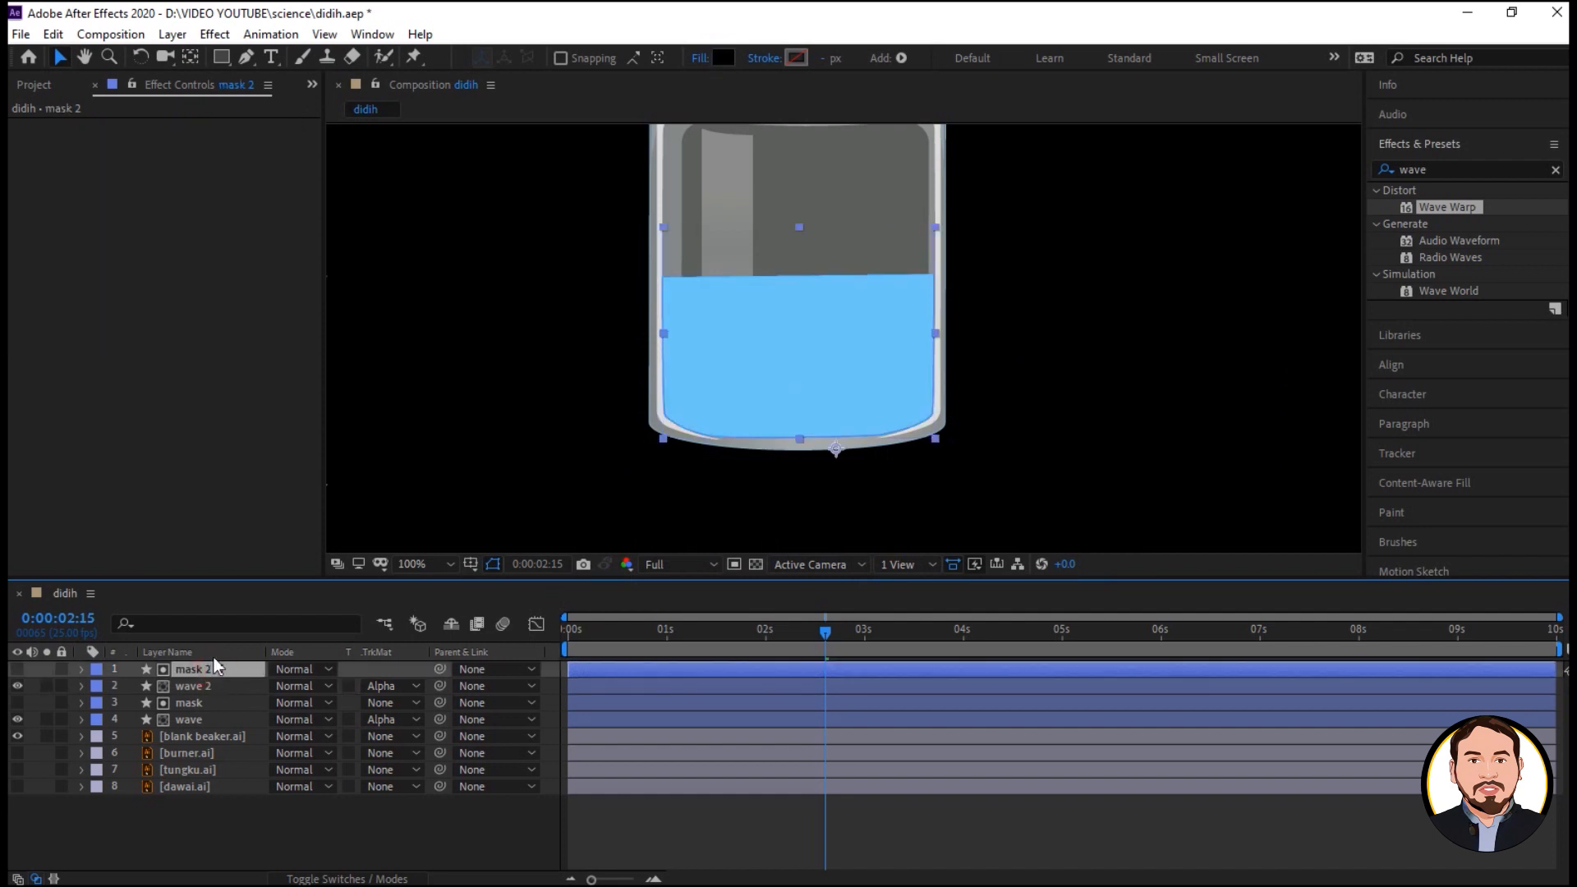
click(212, 687)
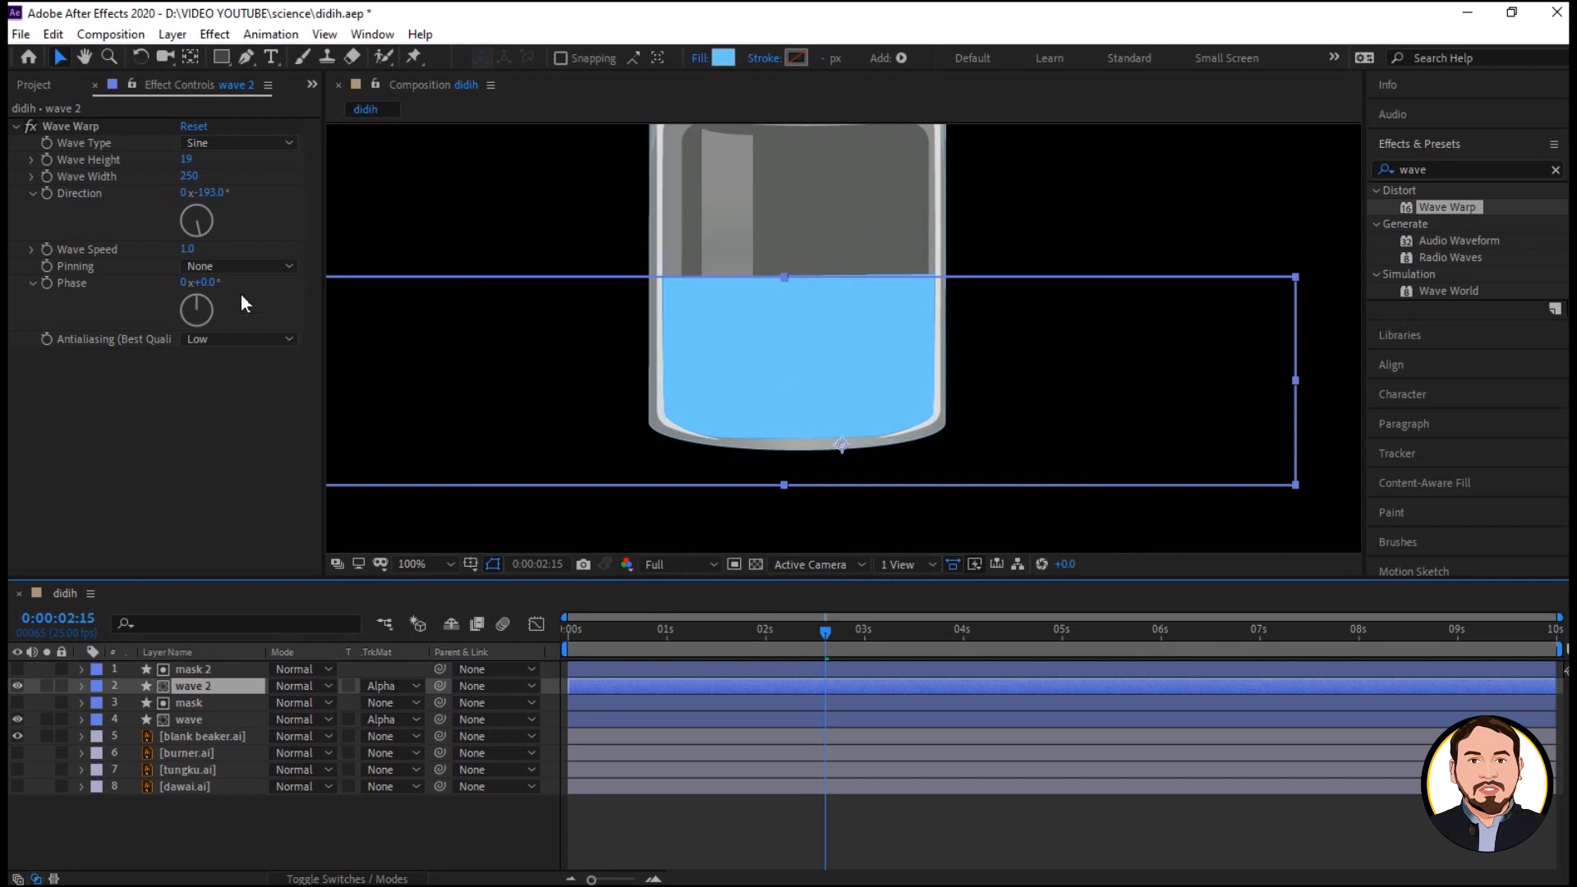
click(212, 195)
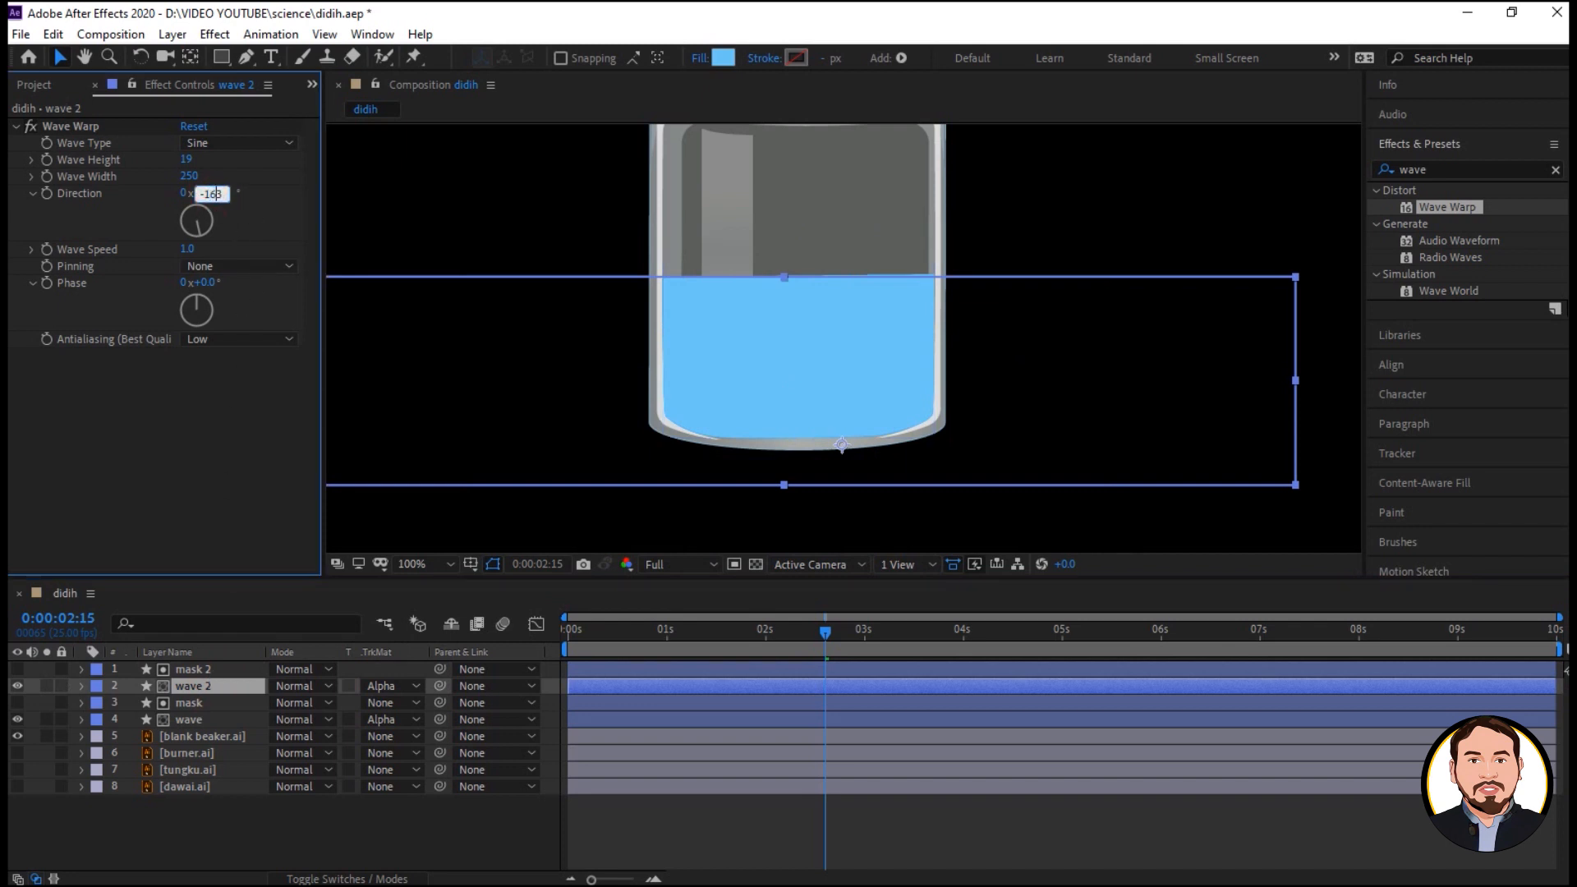
key(Return)
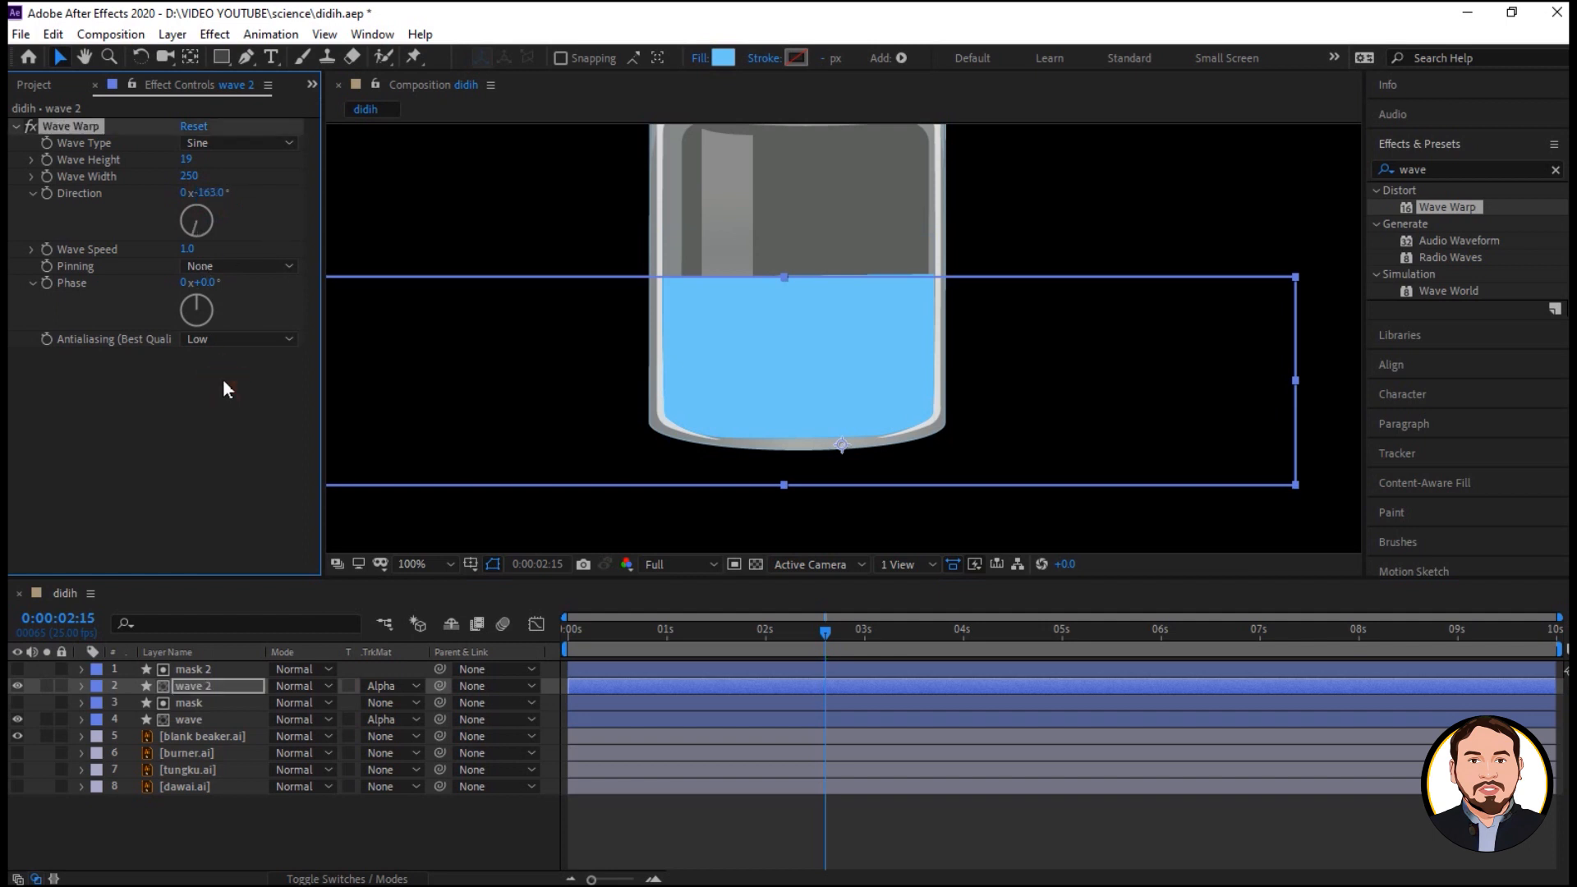
Move the mask 2 and wave 2 layers together below the original wave layer and return to the first frame.
click(210, 669)
ctrl+click(210, 687)
drag(210, 676, 206, 728)
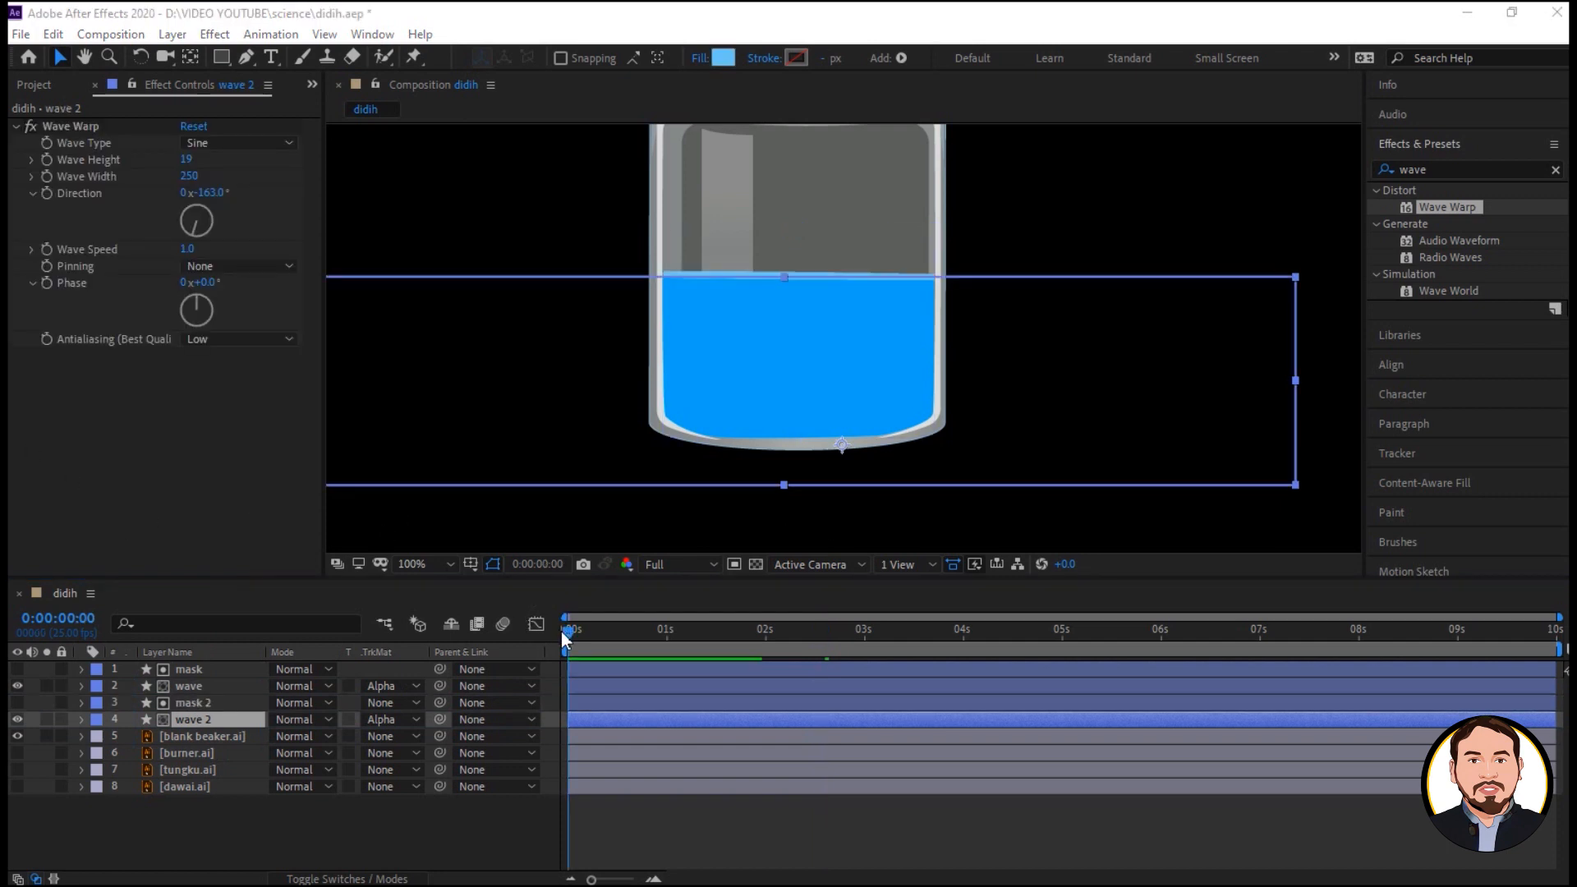
mouse_move(570, 633)
mouse_down()
mouse_move(685, 639)
mouse_move(567, 645)
mouse_up()
click(1077, 227)
Set wave 2's Wave Warp width to 230 and height to 17, and scrub the timeline to preview both waves.
click(215, 715)
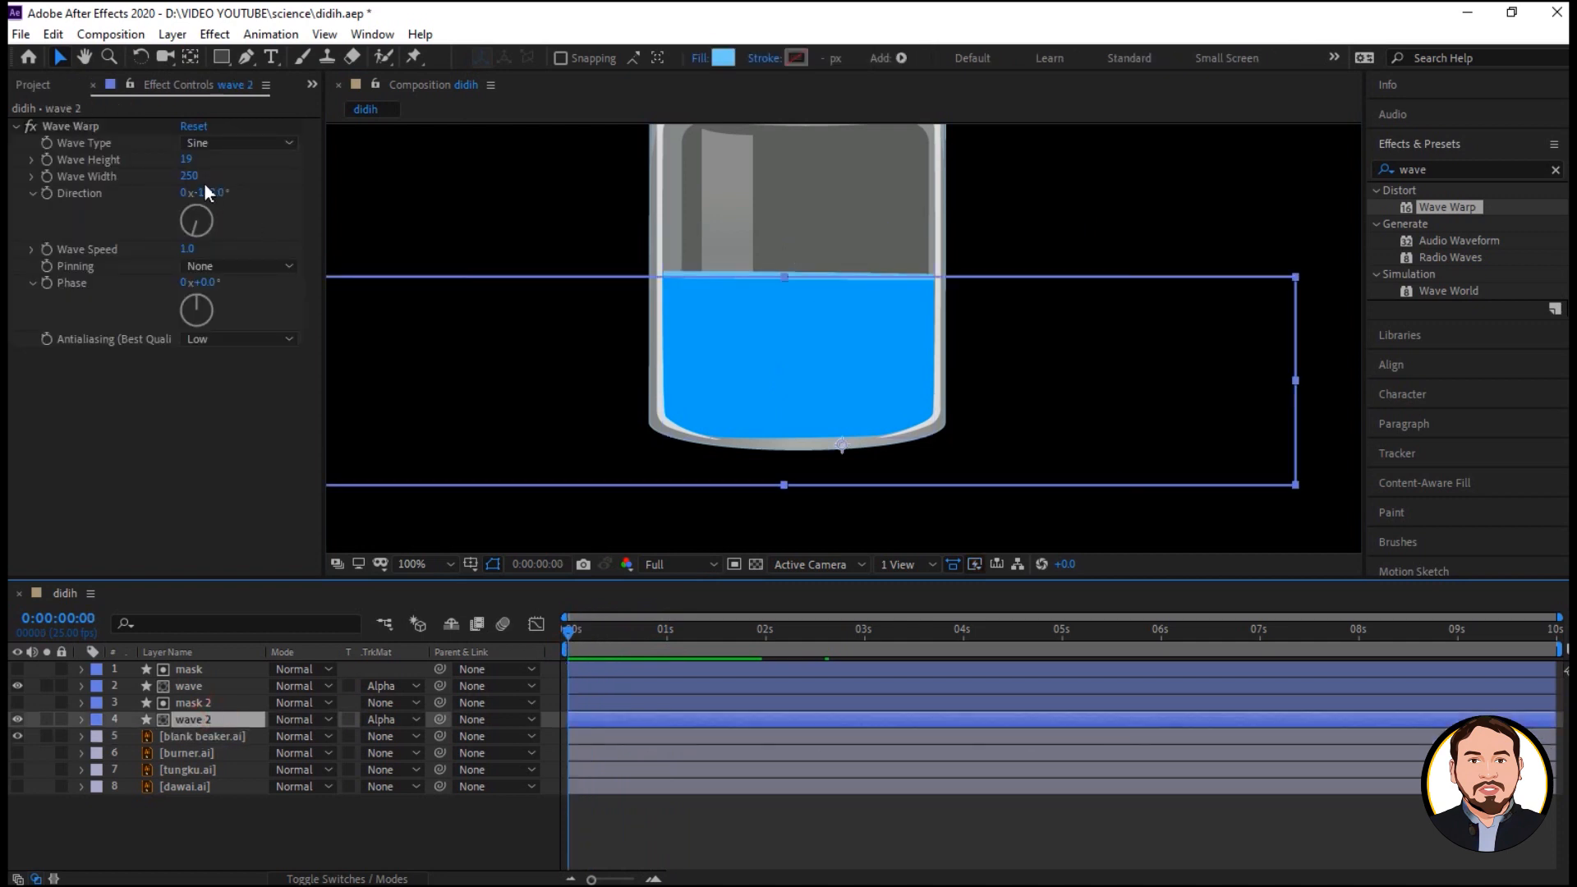
mouse_move(185, 176)
mouse_down()
mouse_move(169, 177)
mouse_move(184, 180)
mouse_up()
click(185, 177)
text(230)
key(Return)
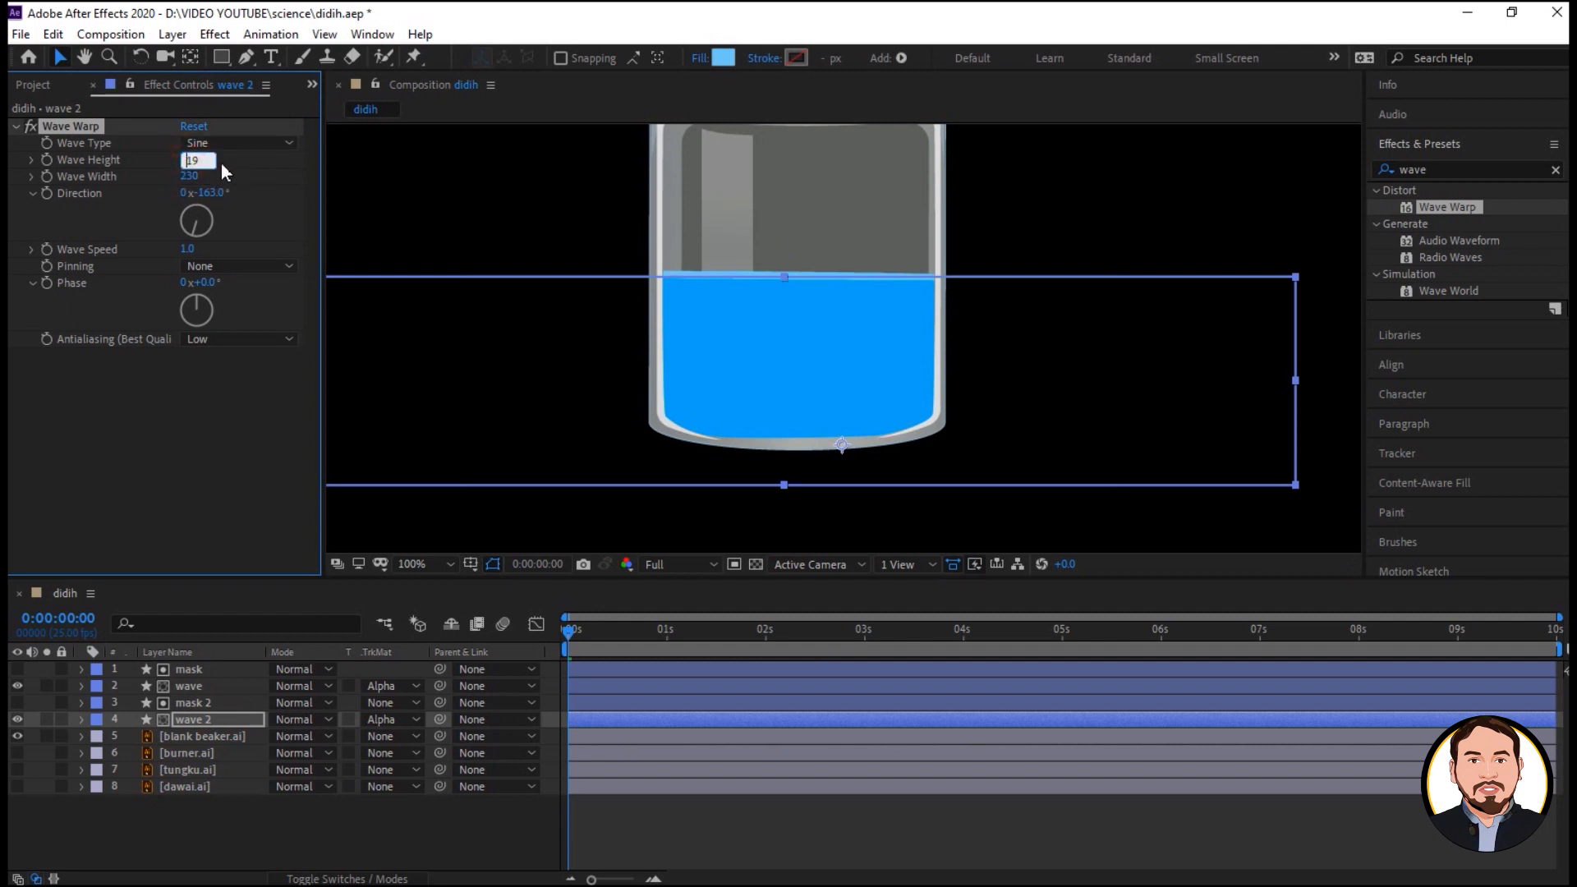
drag(203, 160, 178, 164)
text(17)
key(Return)
drag(570, 634, 673, 638)
click(890, 271)
drag(713, 654, 568, 661)
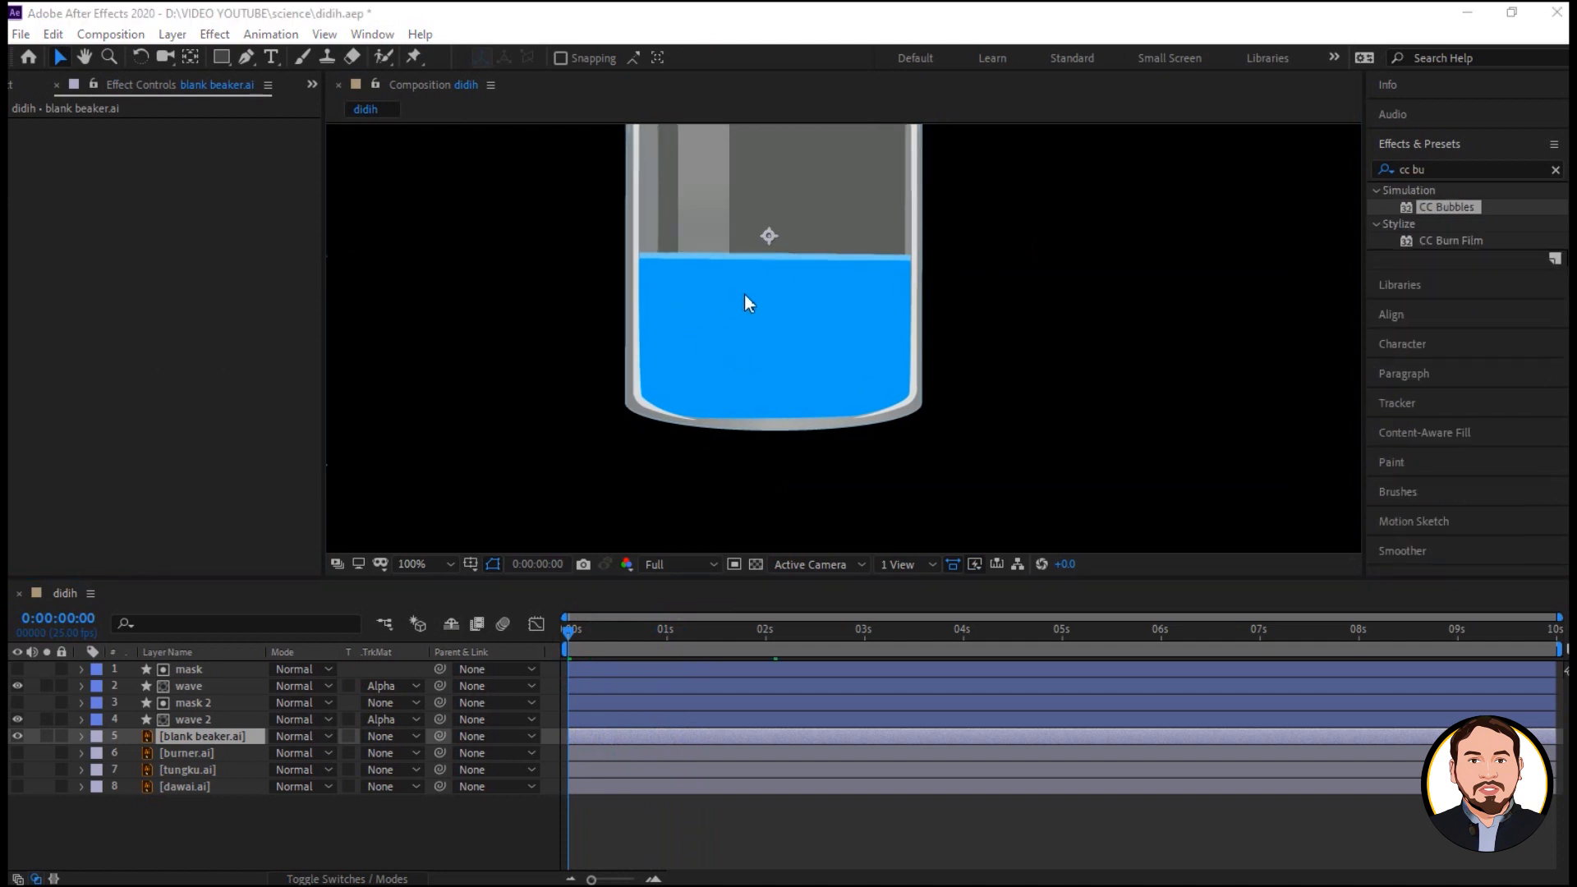
Create a white solid 600 px wide and 800 px high above the mask layer.
key(comma)
key(comma)
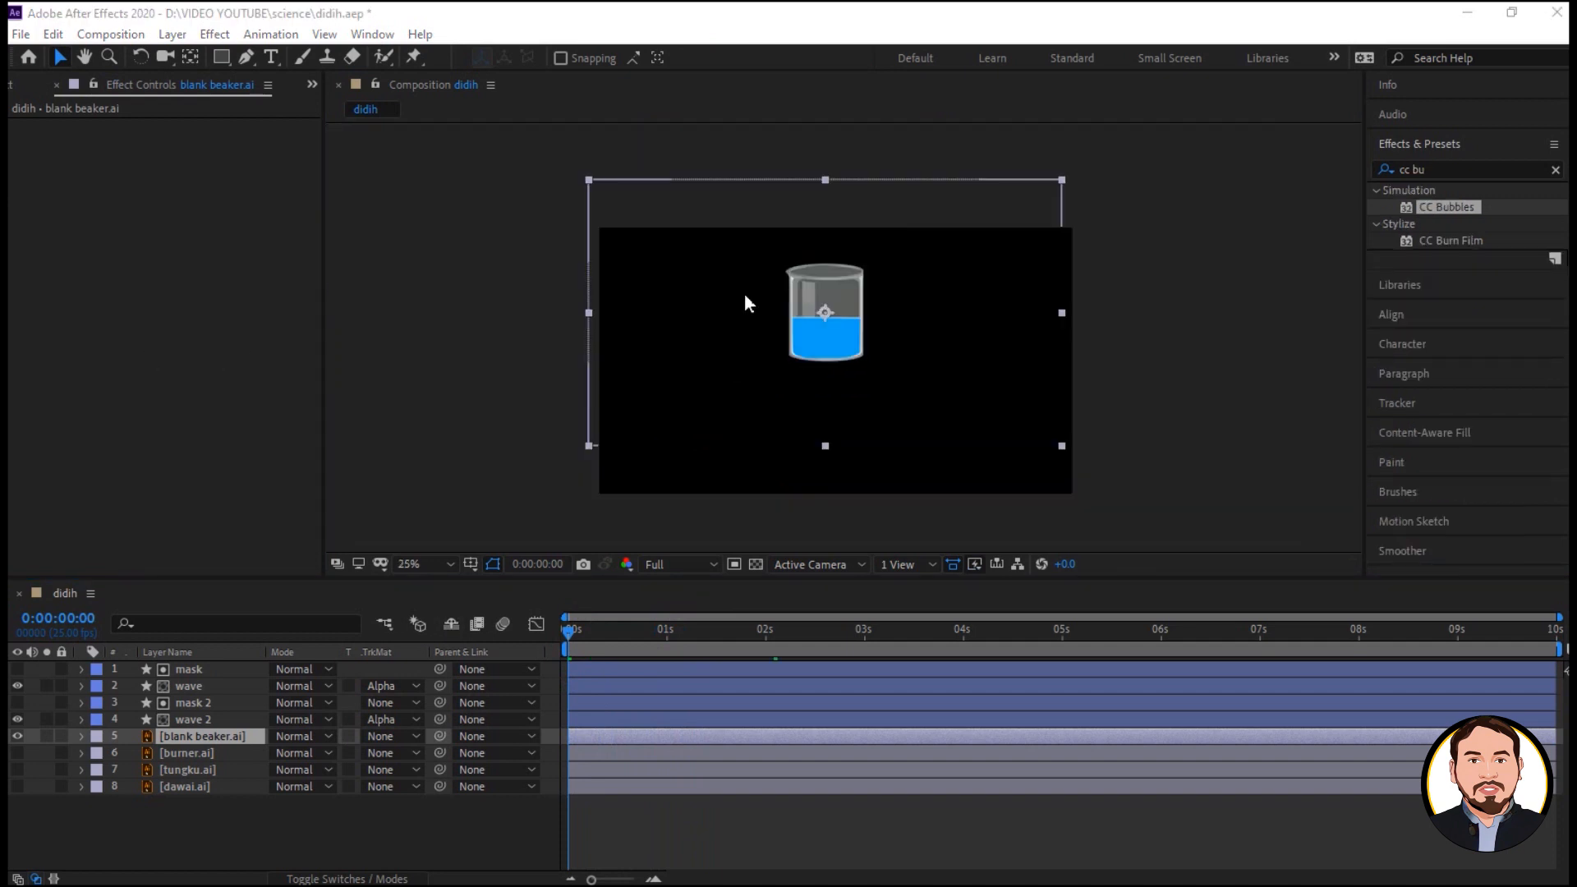
click(169, 35)
click(131, 671)
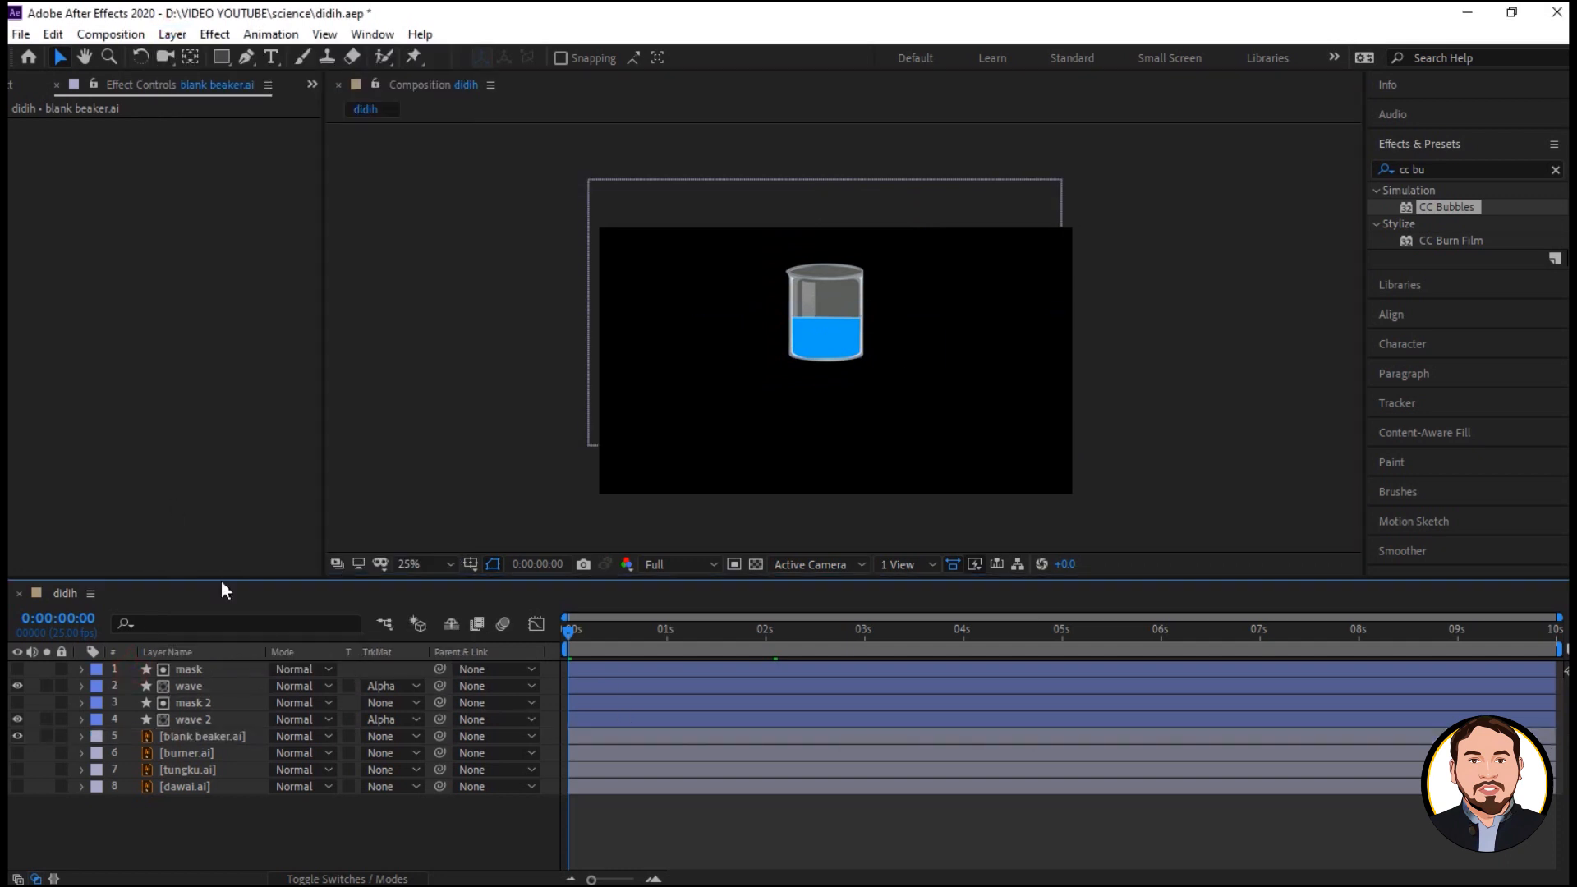
click(204, 670)
click(174, 36)
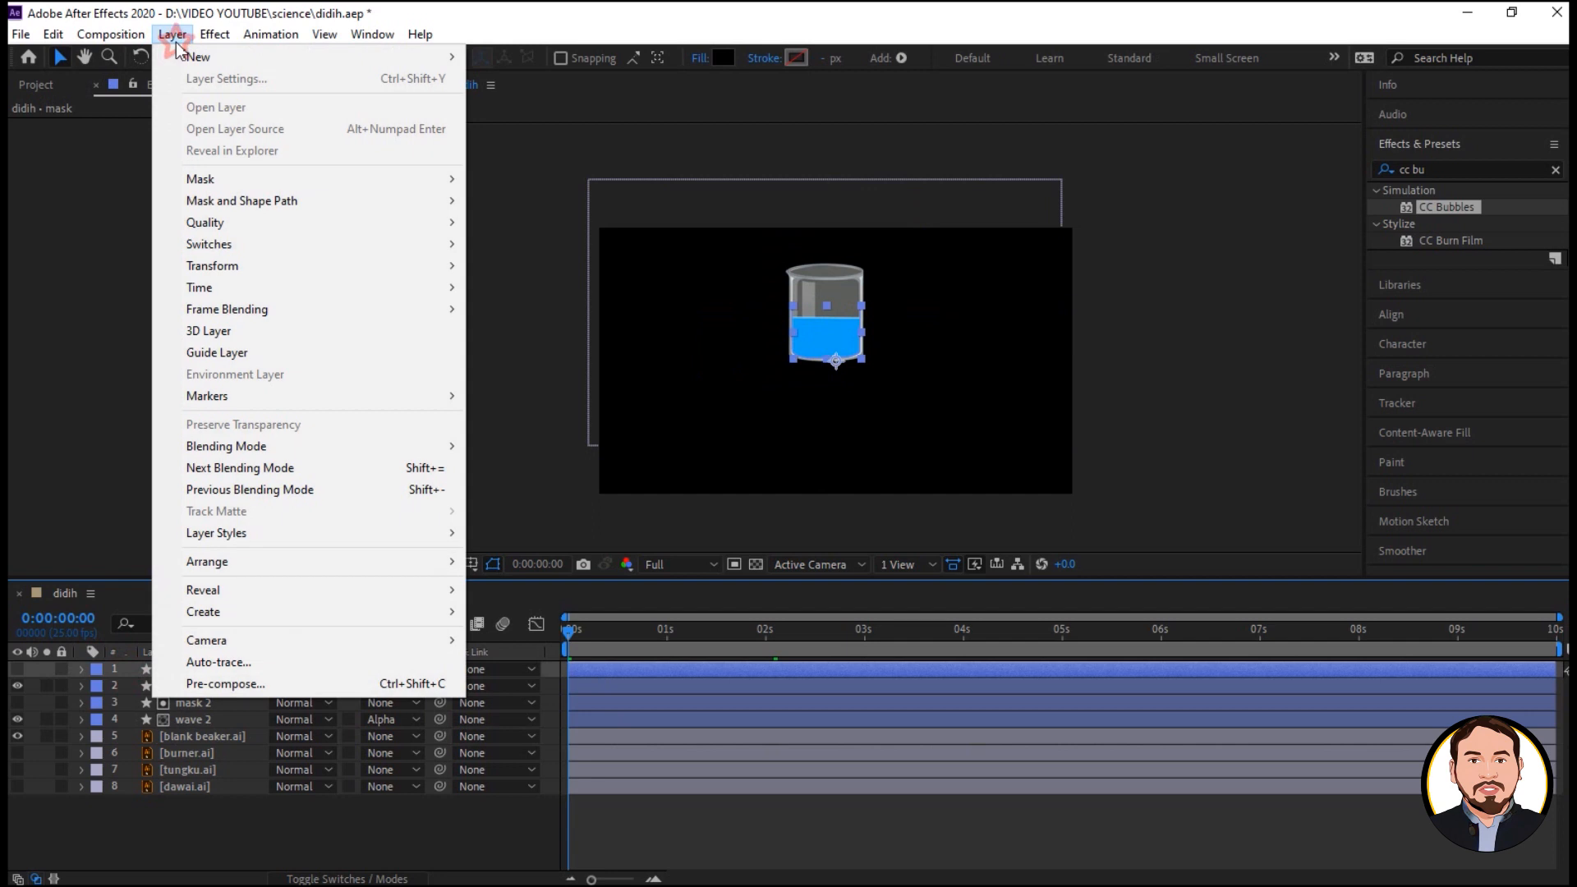
mouse_move(188, 58)
click(579, 68)
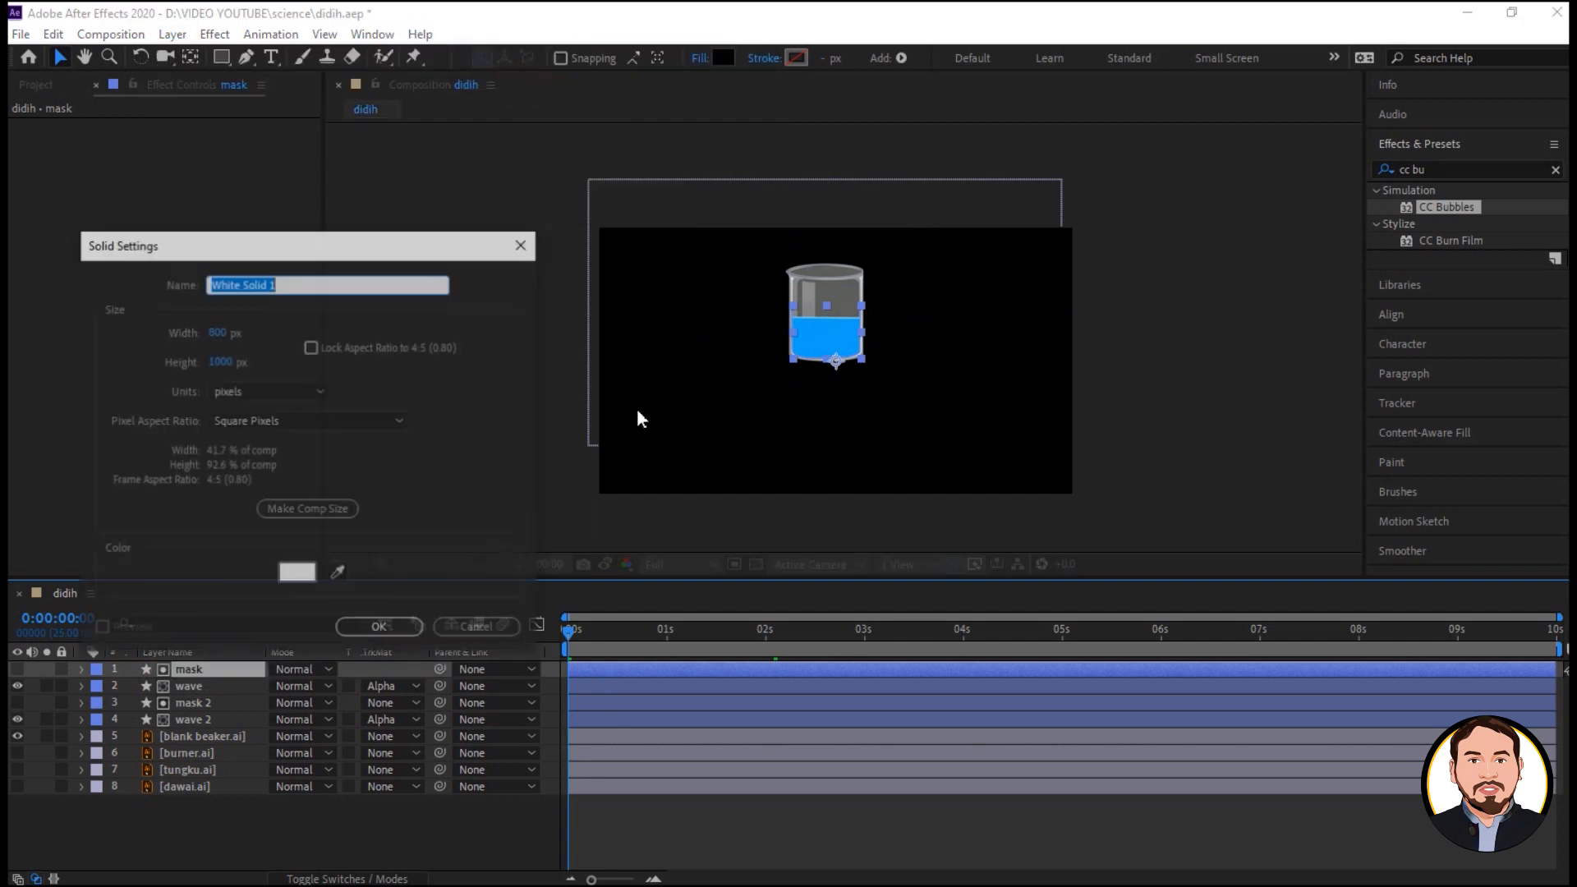
click(225, 363)
drag(214, 362, 177, 359)
click(249, 362)
text(800)
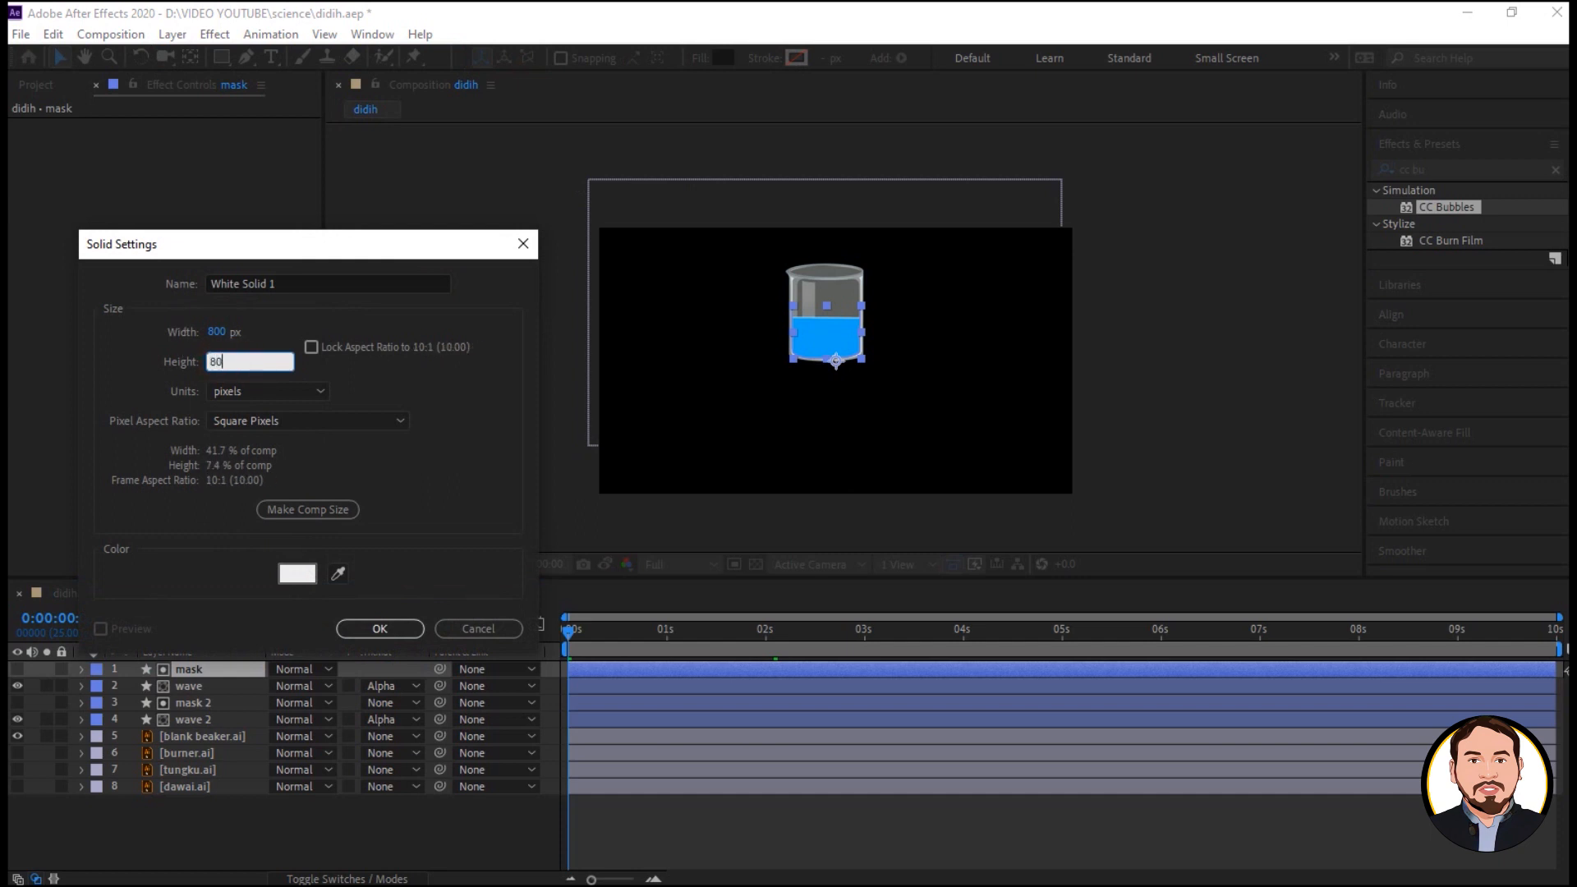
click(218, 332)
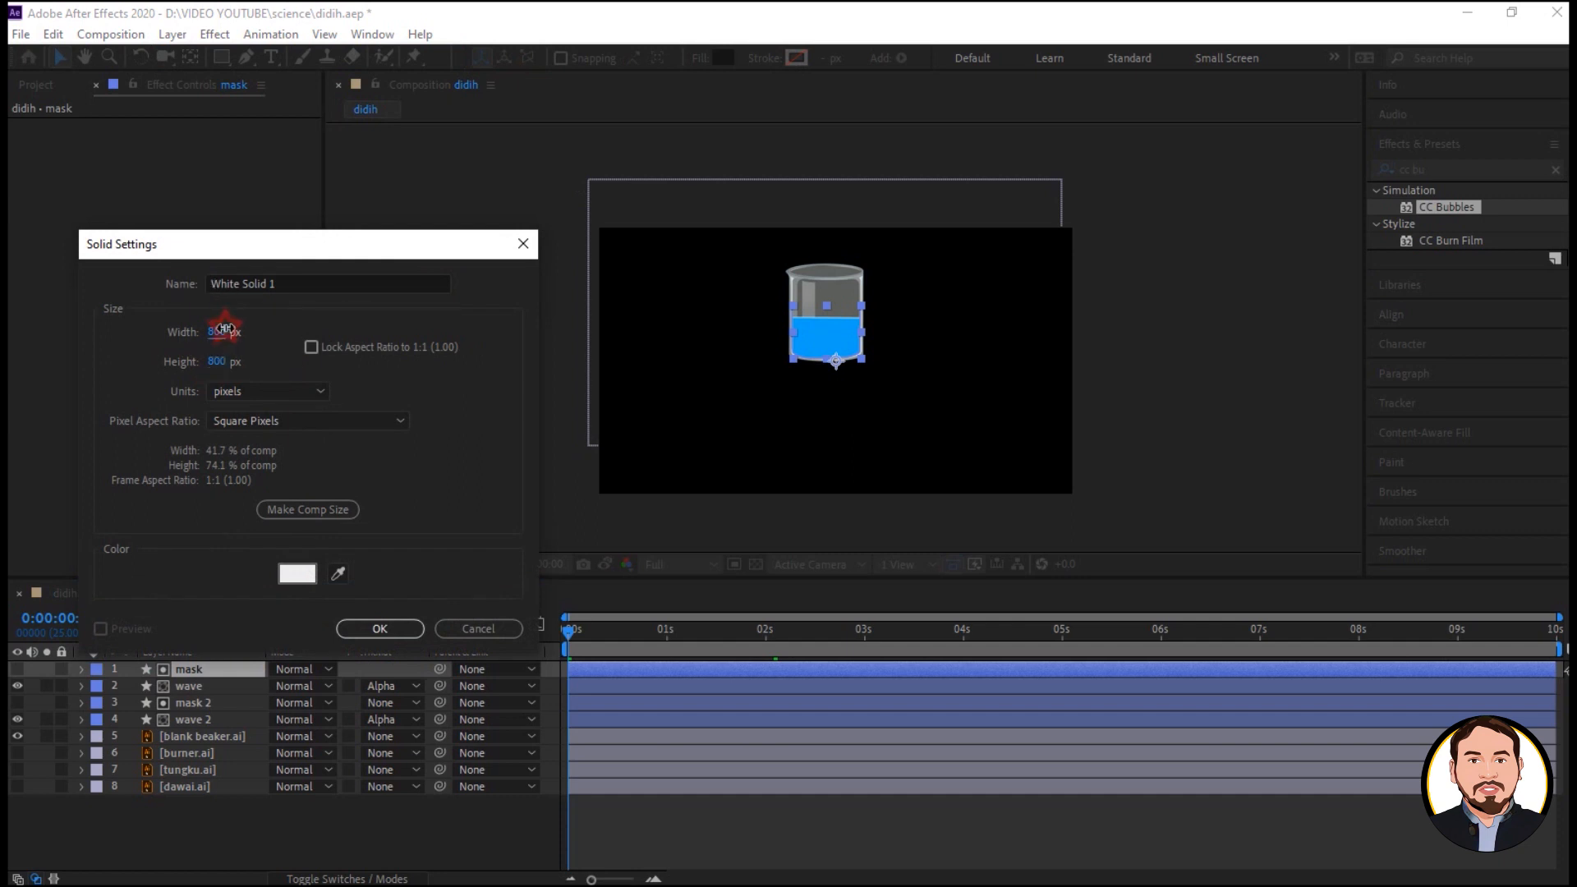
text(600)
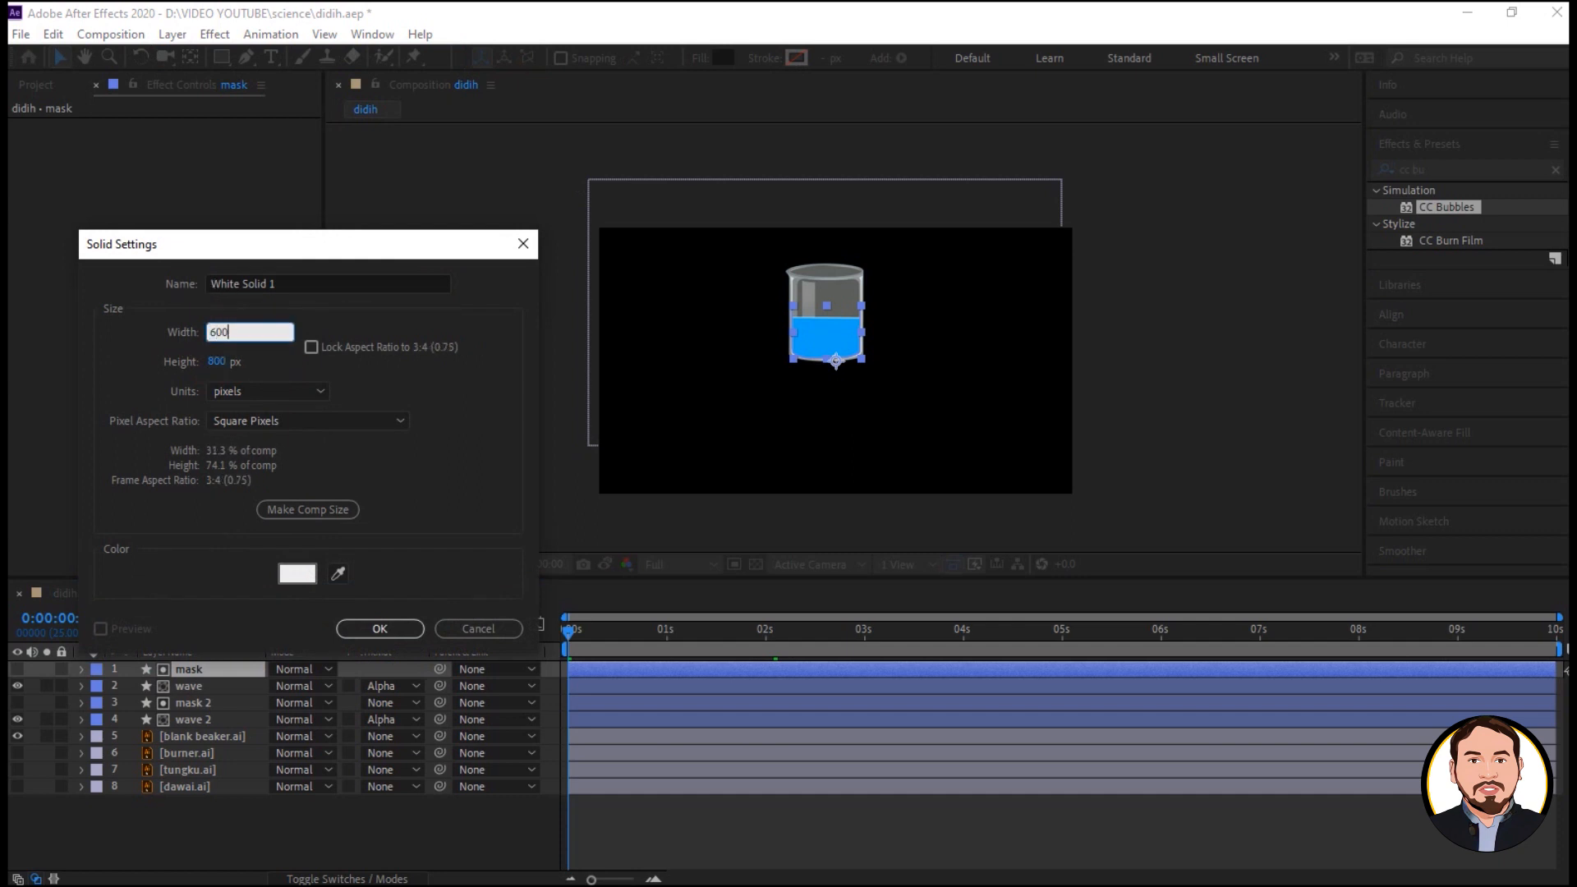
click(380, 629)
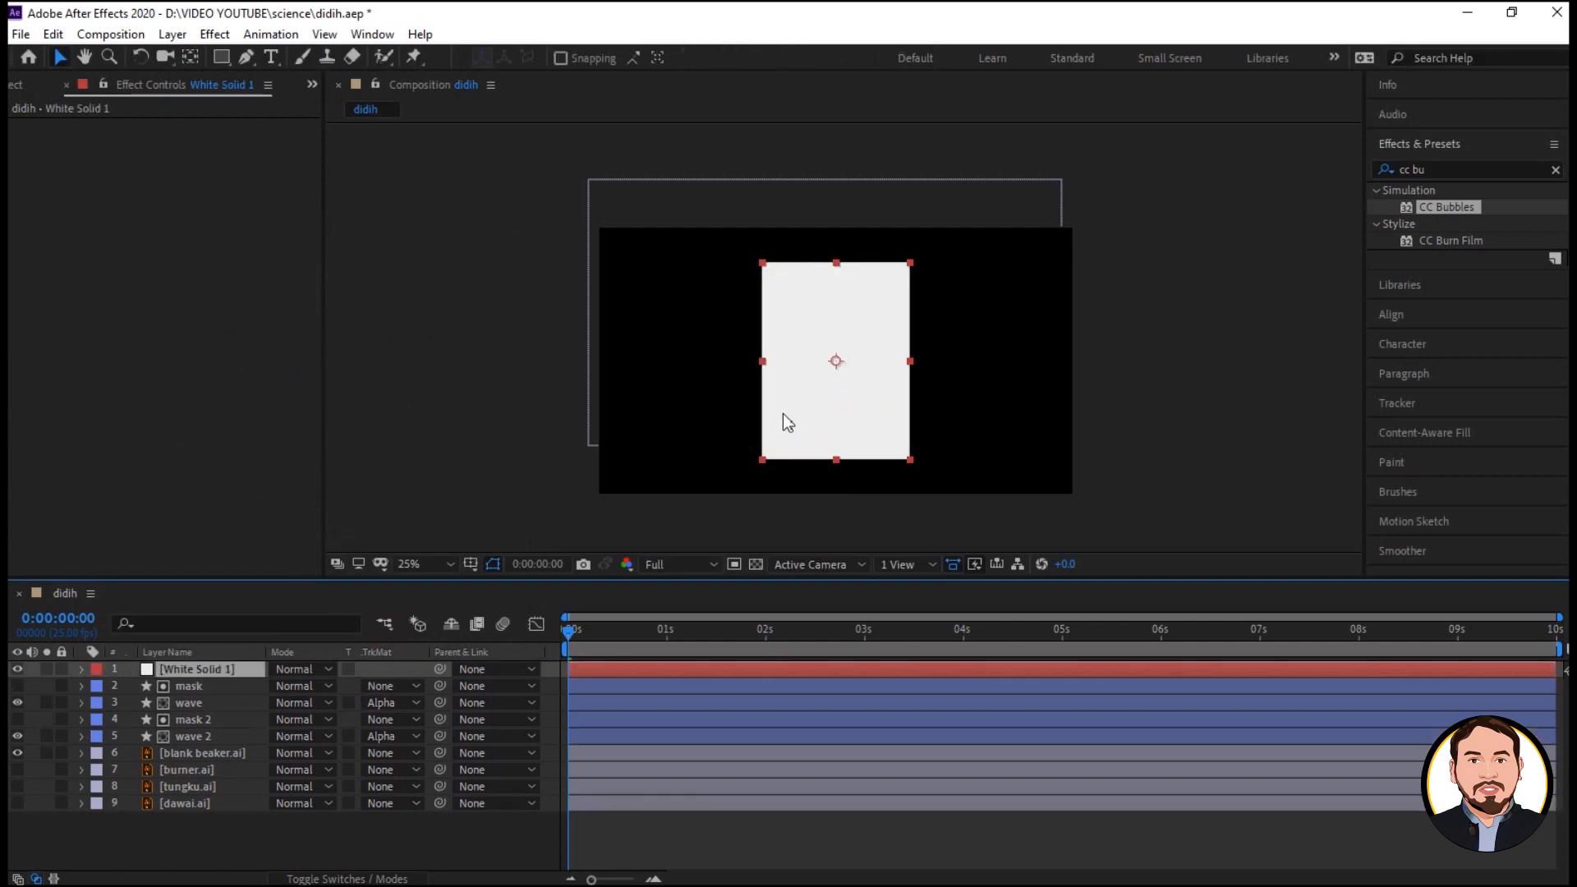
Apply the CC Bubbles effect to the white solid.
click(215, 34)
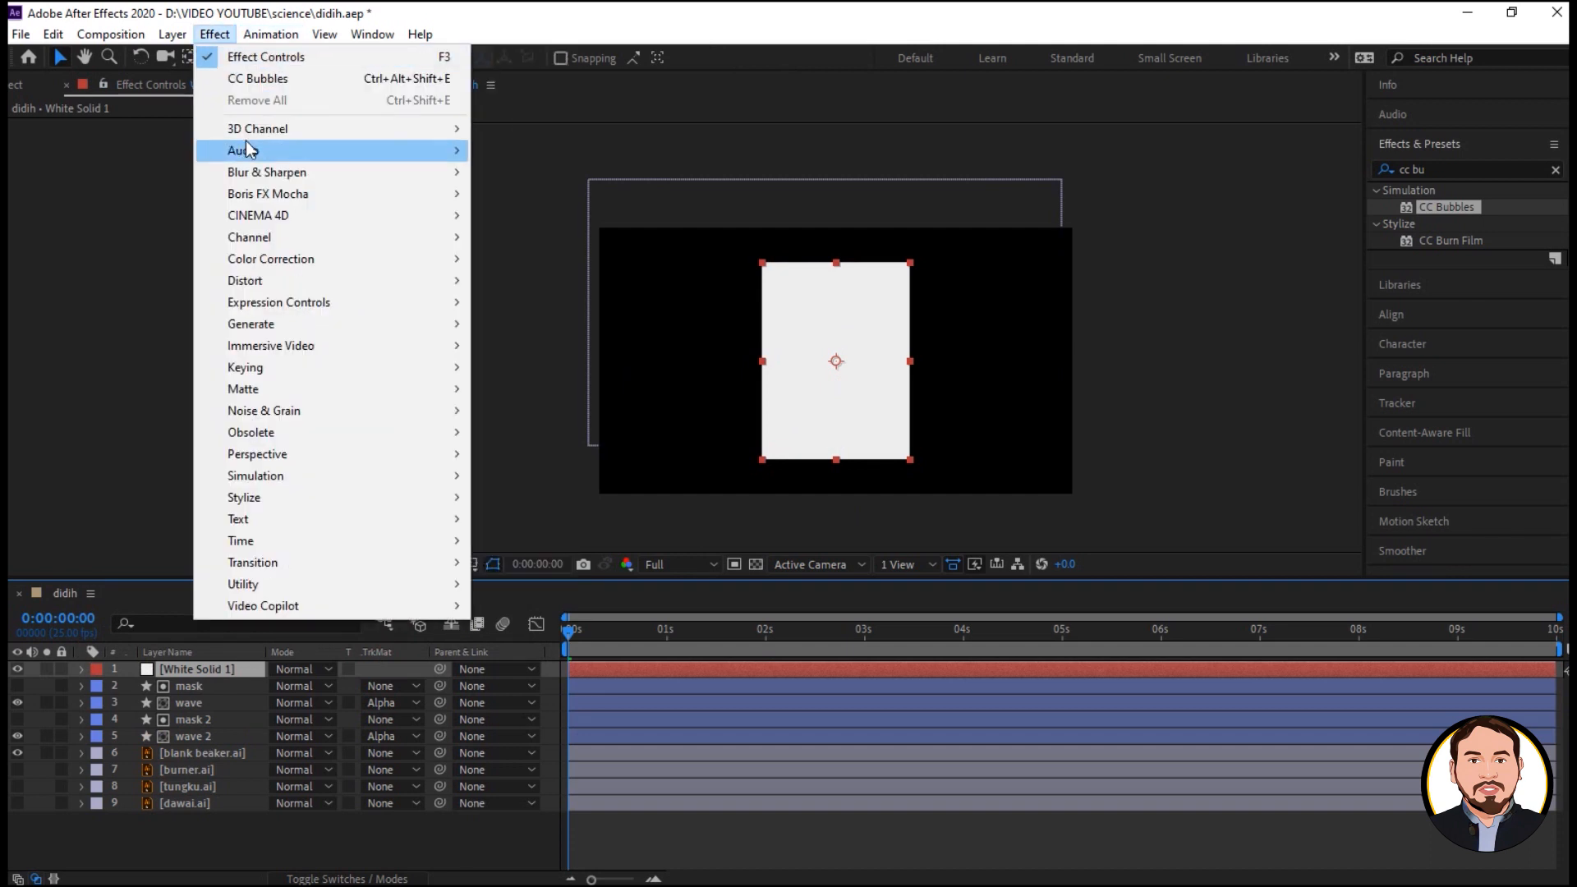
mouse_move(282, 325)
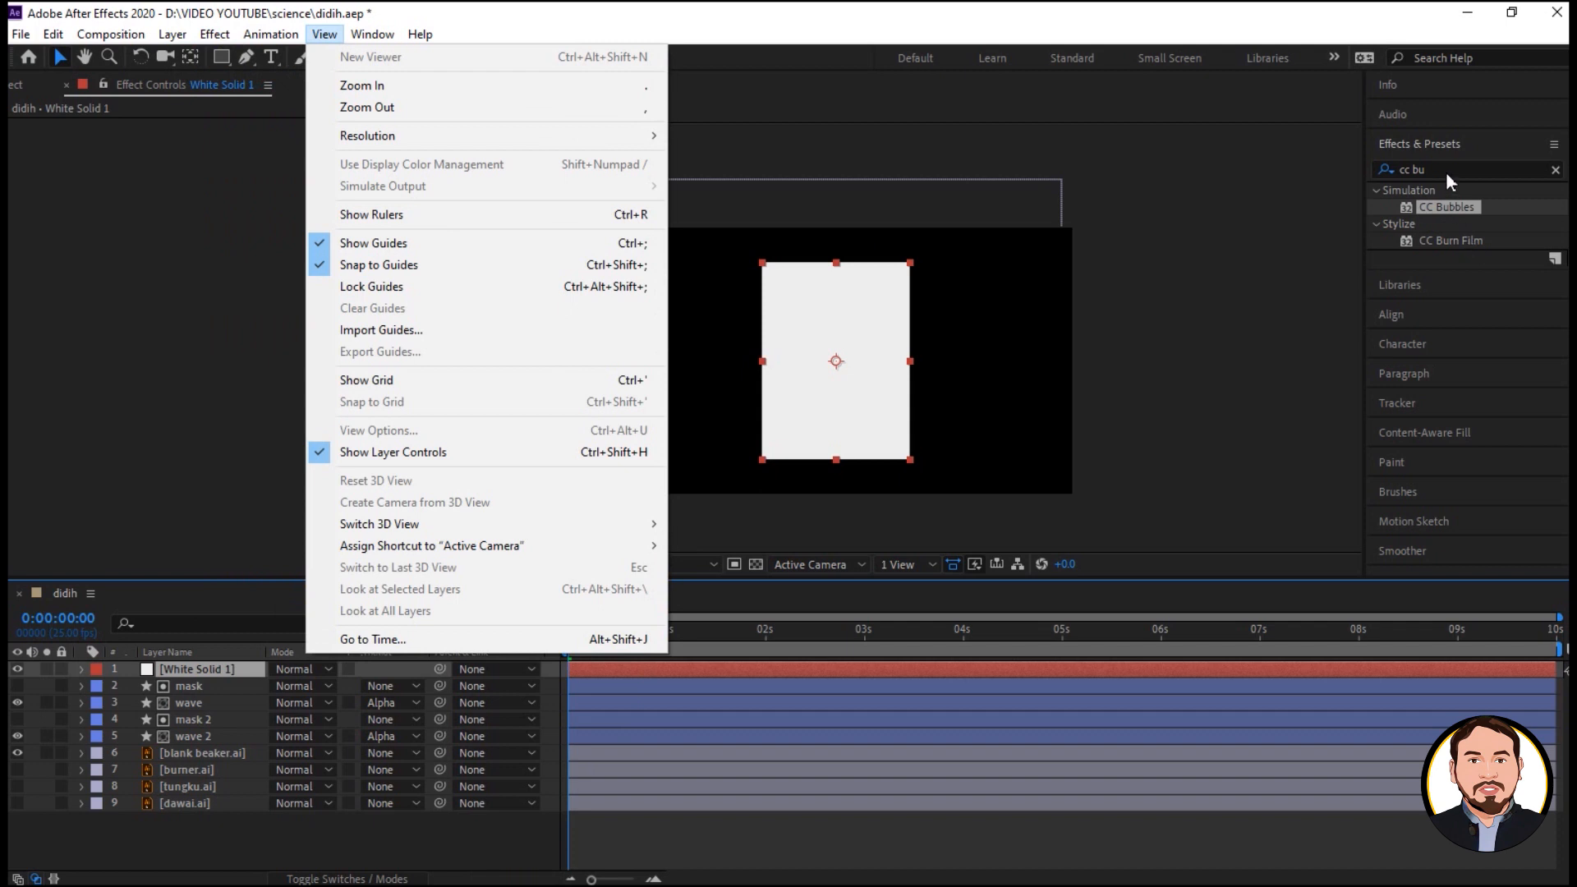
click(1446, 170)
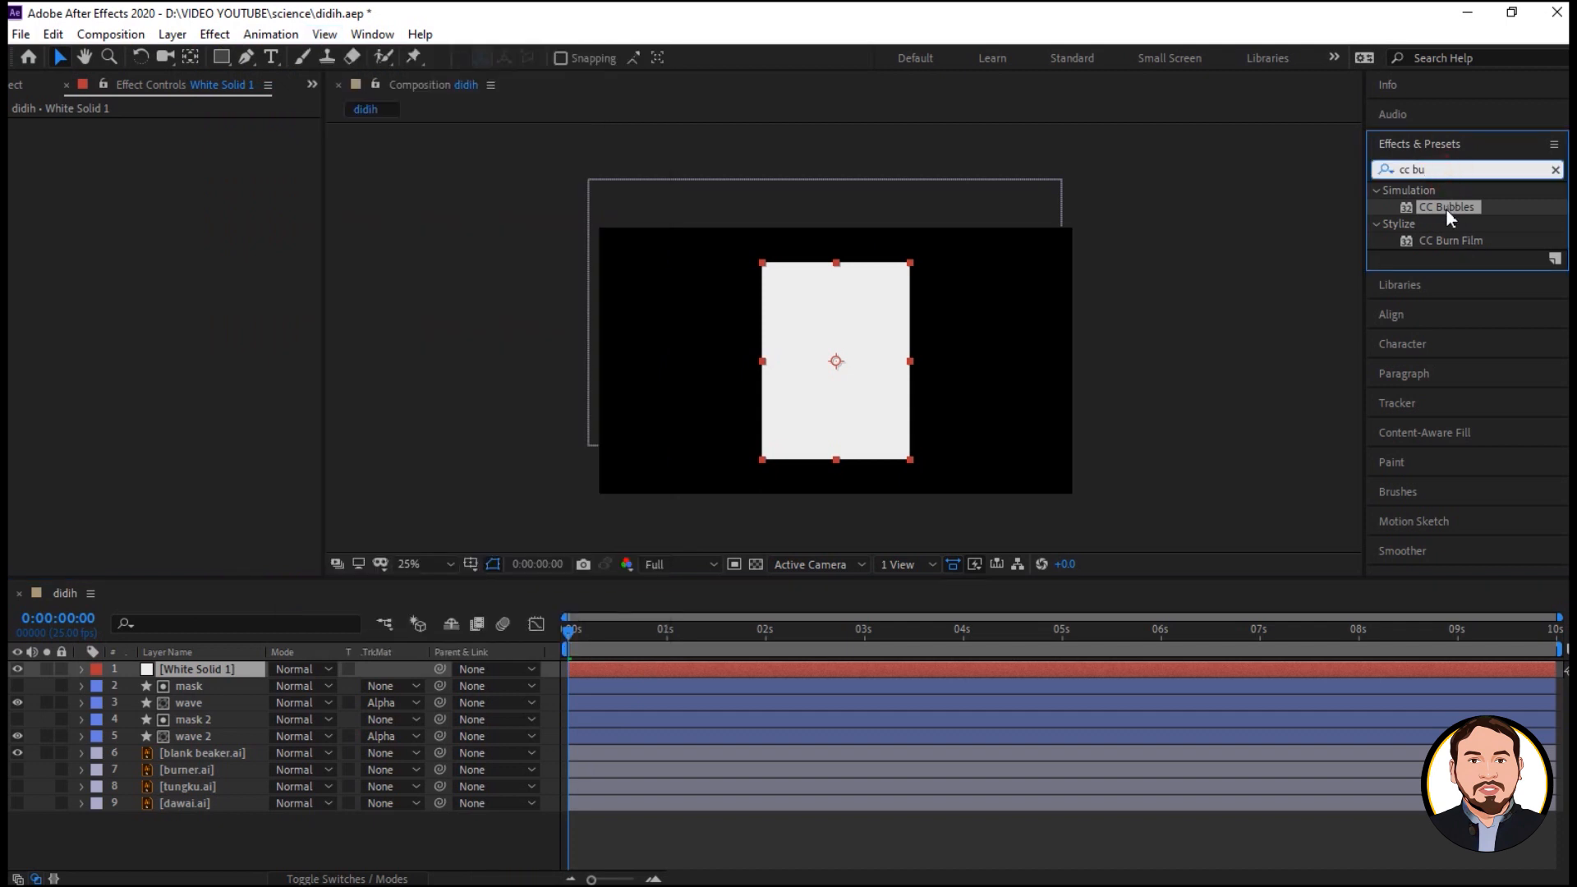
drag(1446, 210, 856, 403)
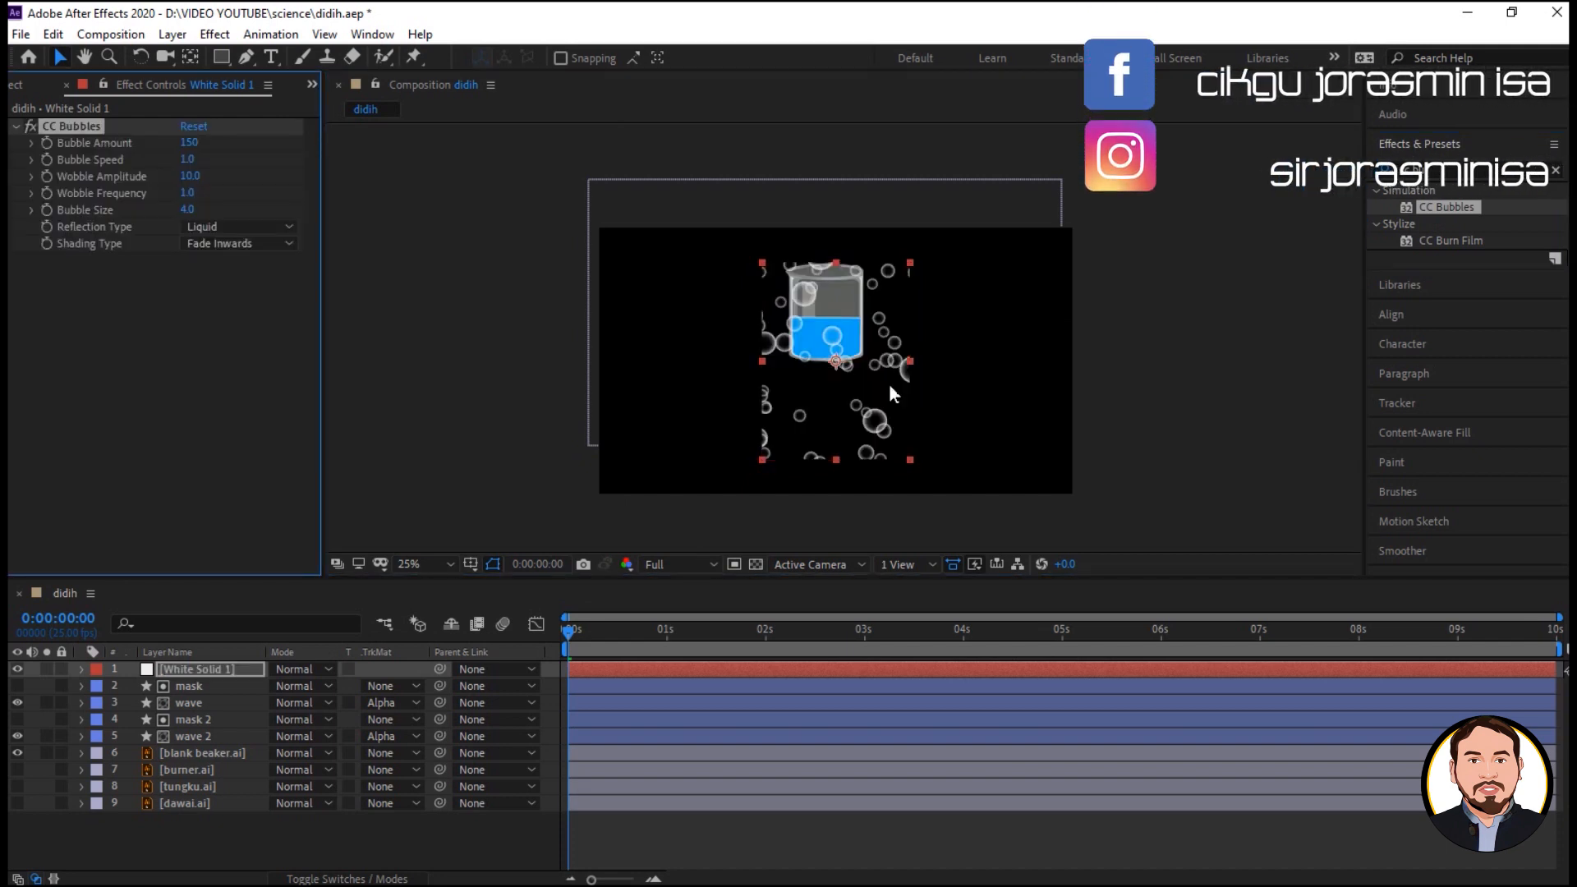
Scale and reposition the bubble solid so it fits within the water area of the beaker.
click(762, 362)
scroll(762, 361, up, 2)
drag(678, 383, 745, 393)
drag(823, 190, 821, 301)
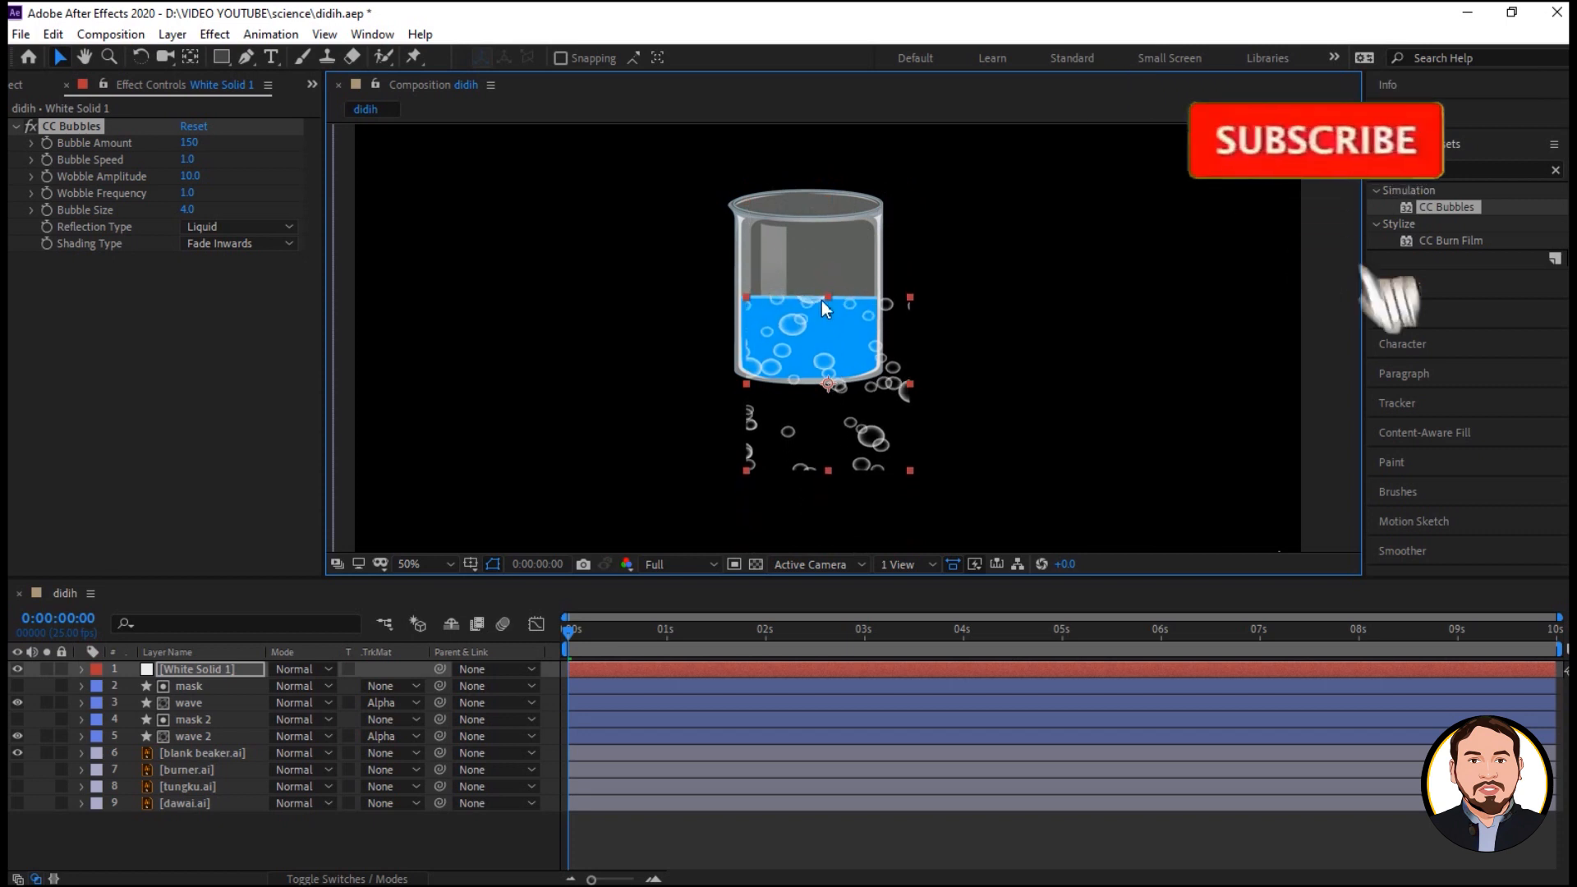
drag(830, 470, 835, 431)
drag(849, 372, 836, 324)
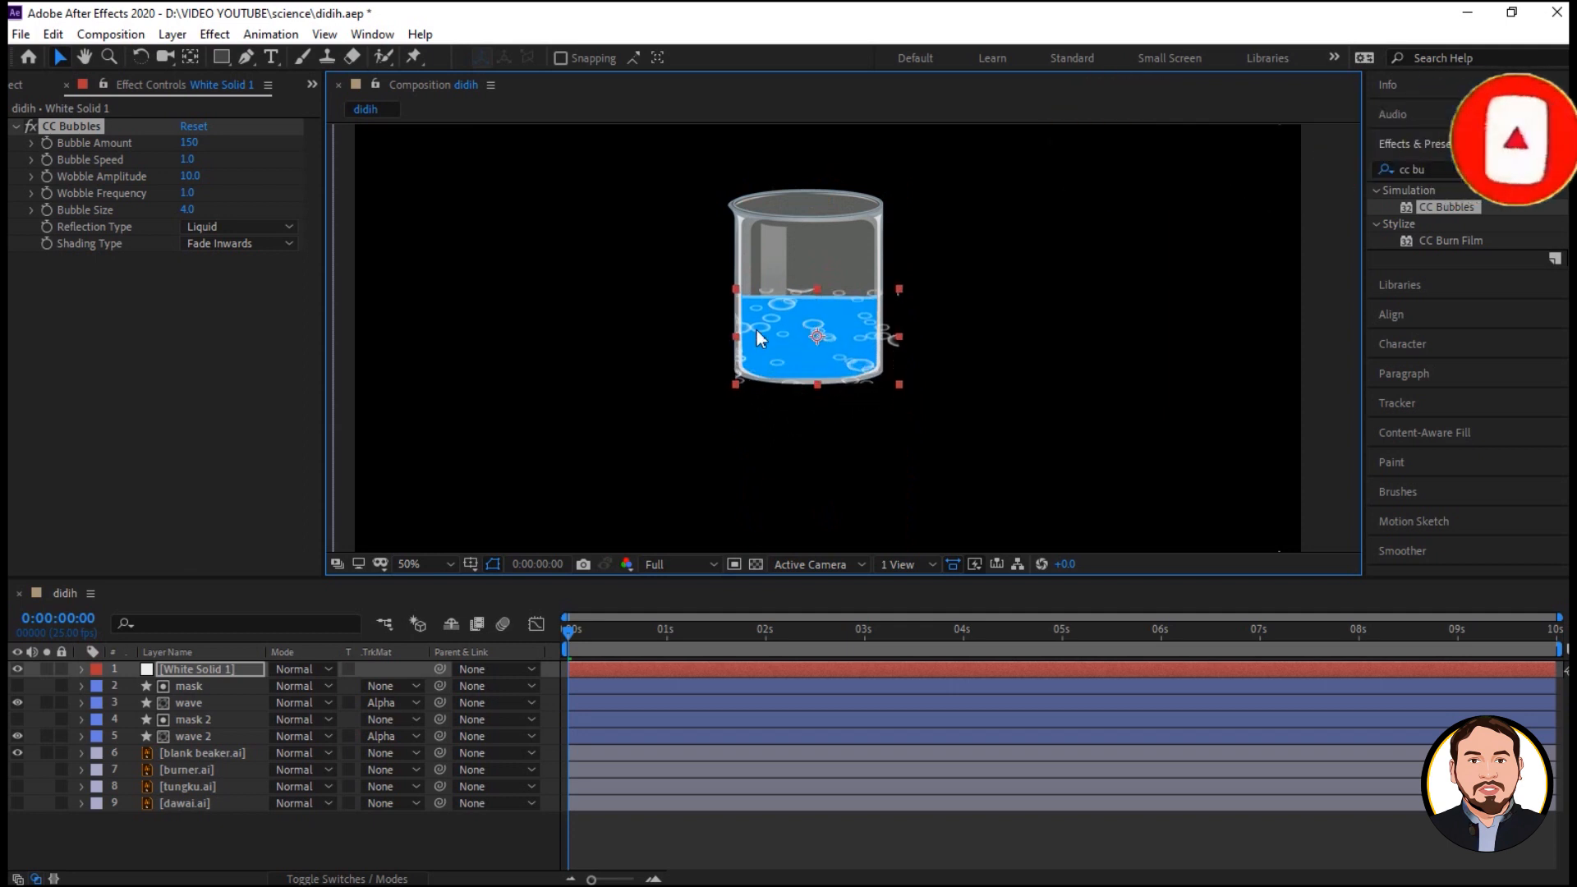
drag(739, 333, 747, 336)
drag(815, 384, 815, 372)
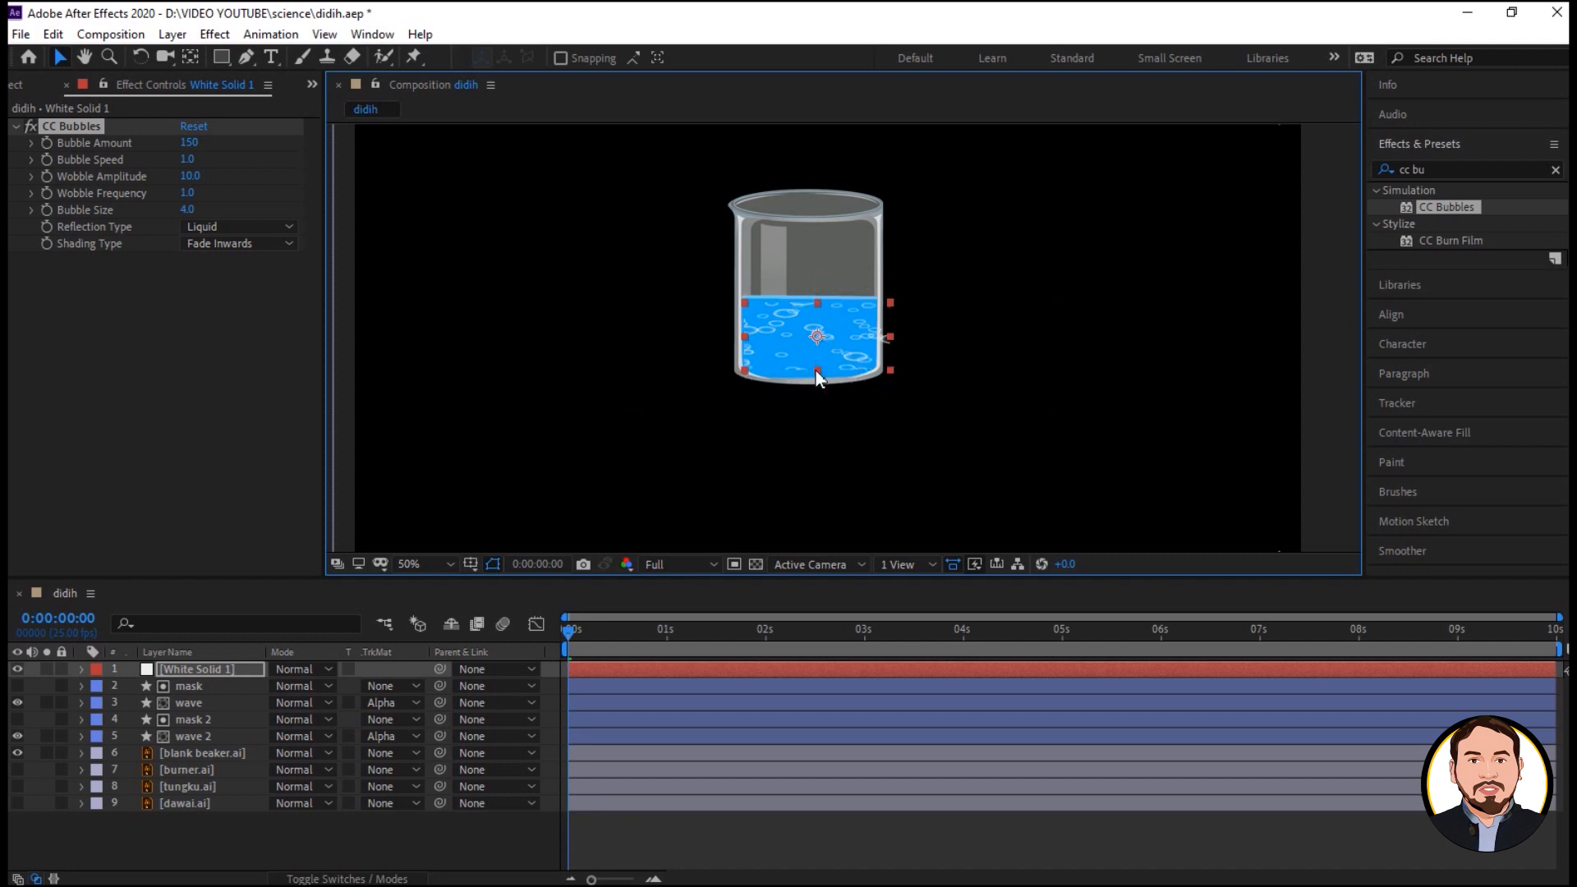
drag(891, 336, 805, 334)
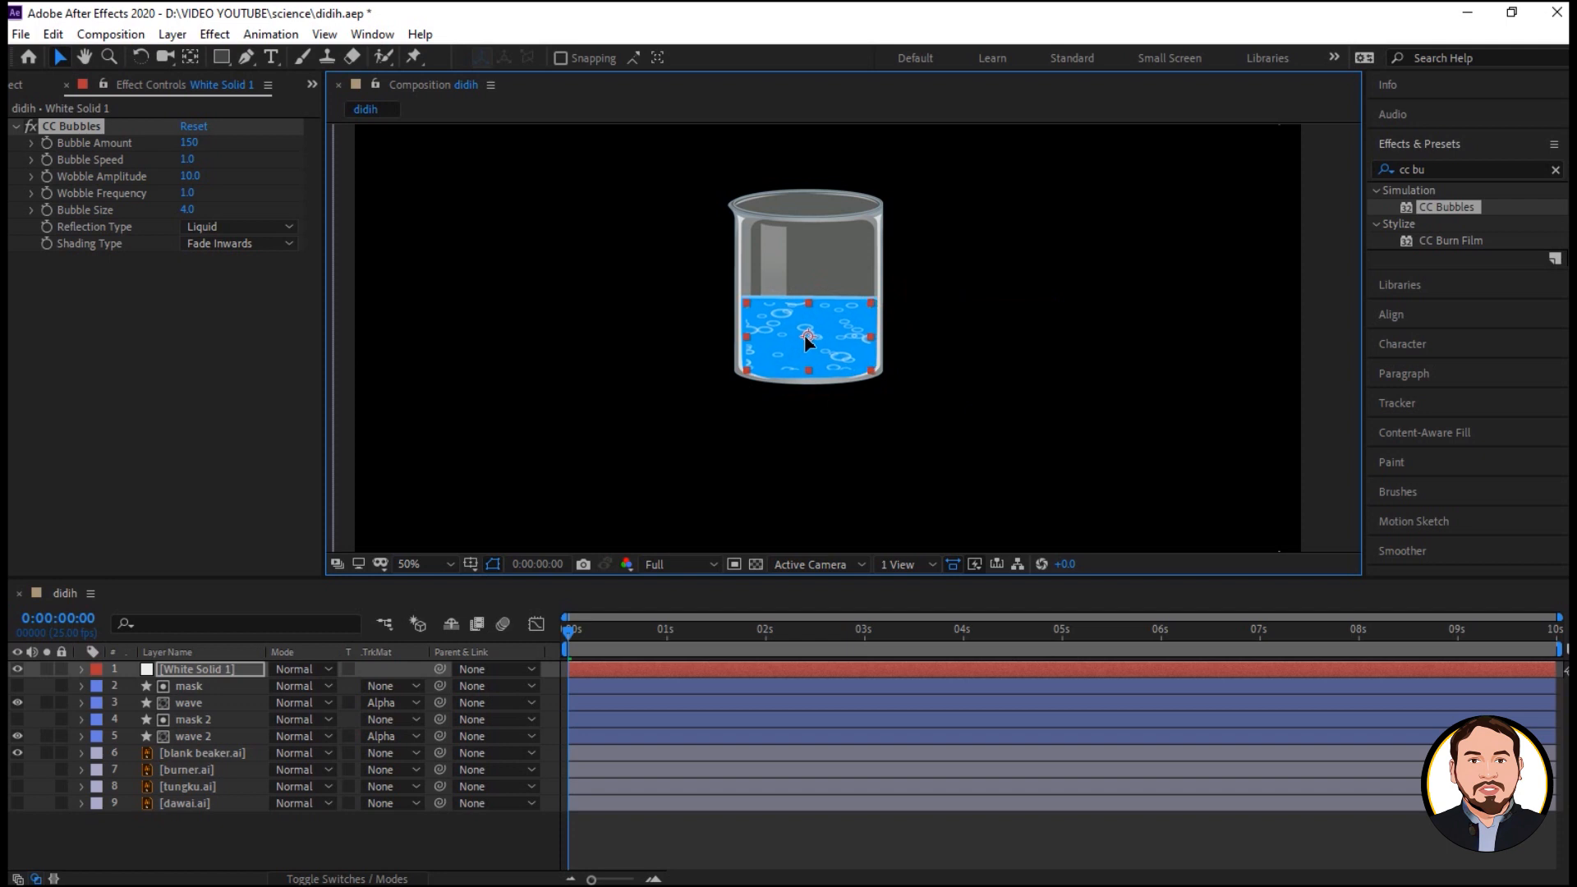
Set CC Bubbles on the white solid to a bubble amount of 500, bubble speed of 7 and bubble size of 2.
click(197, 144)
text(500)
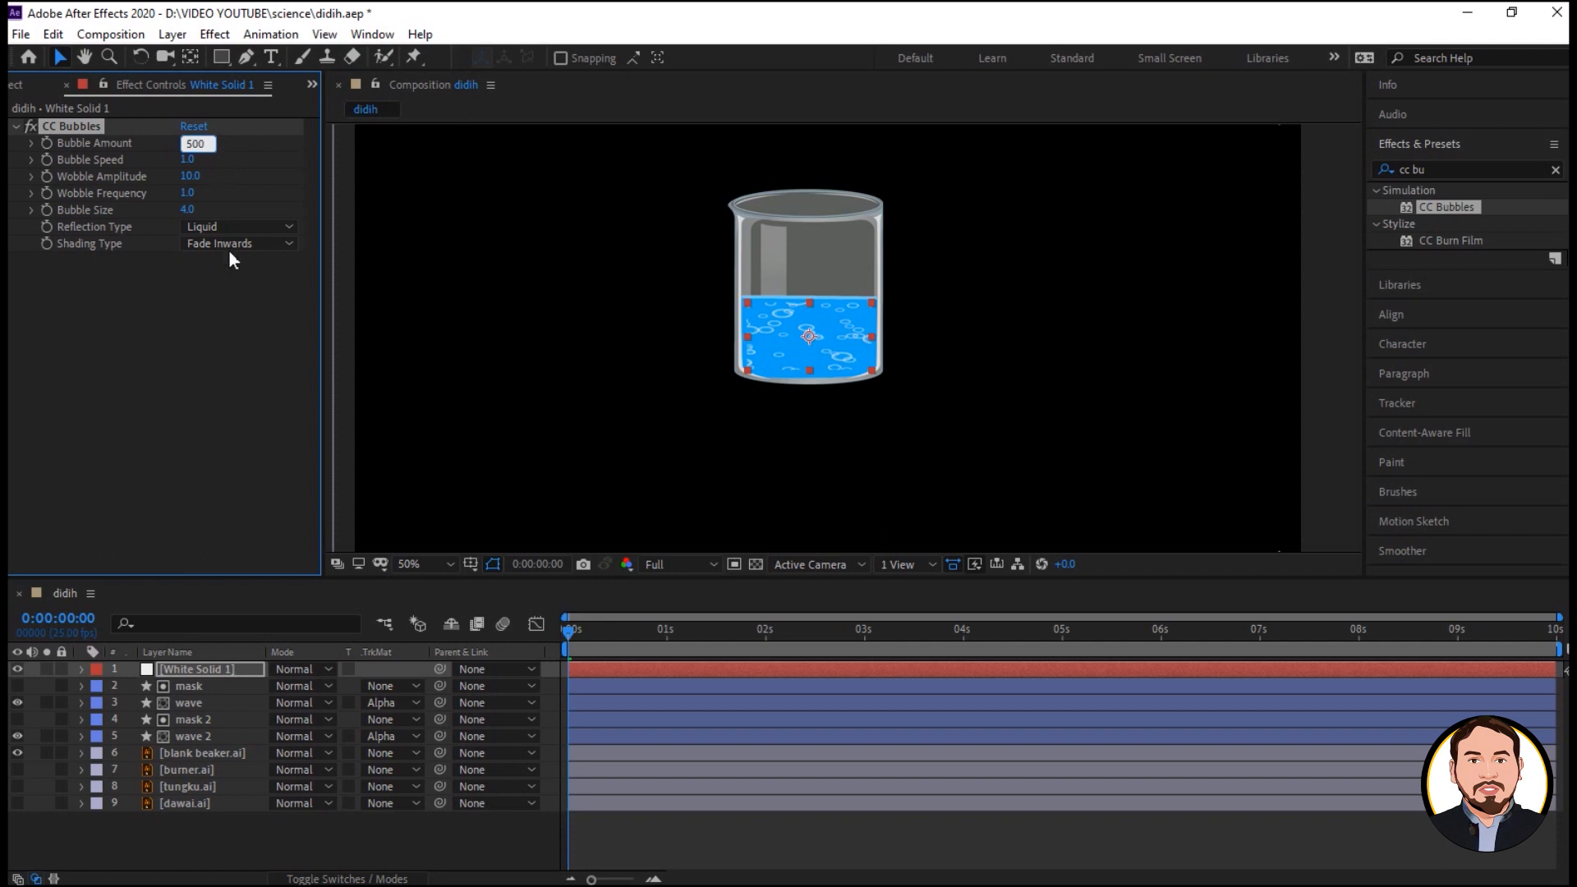
click(218, 281)
click(189, 161)
text(7)
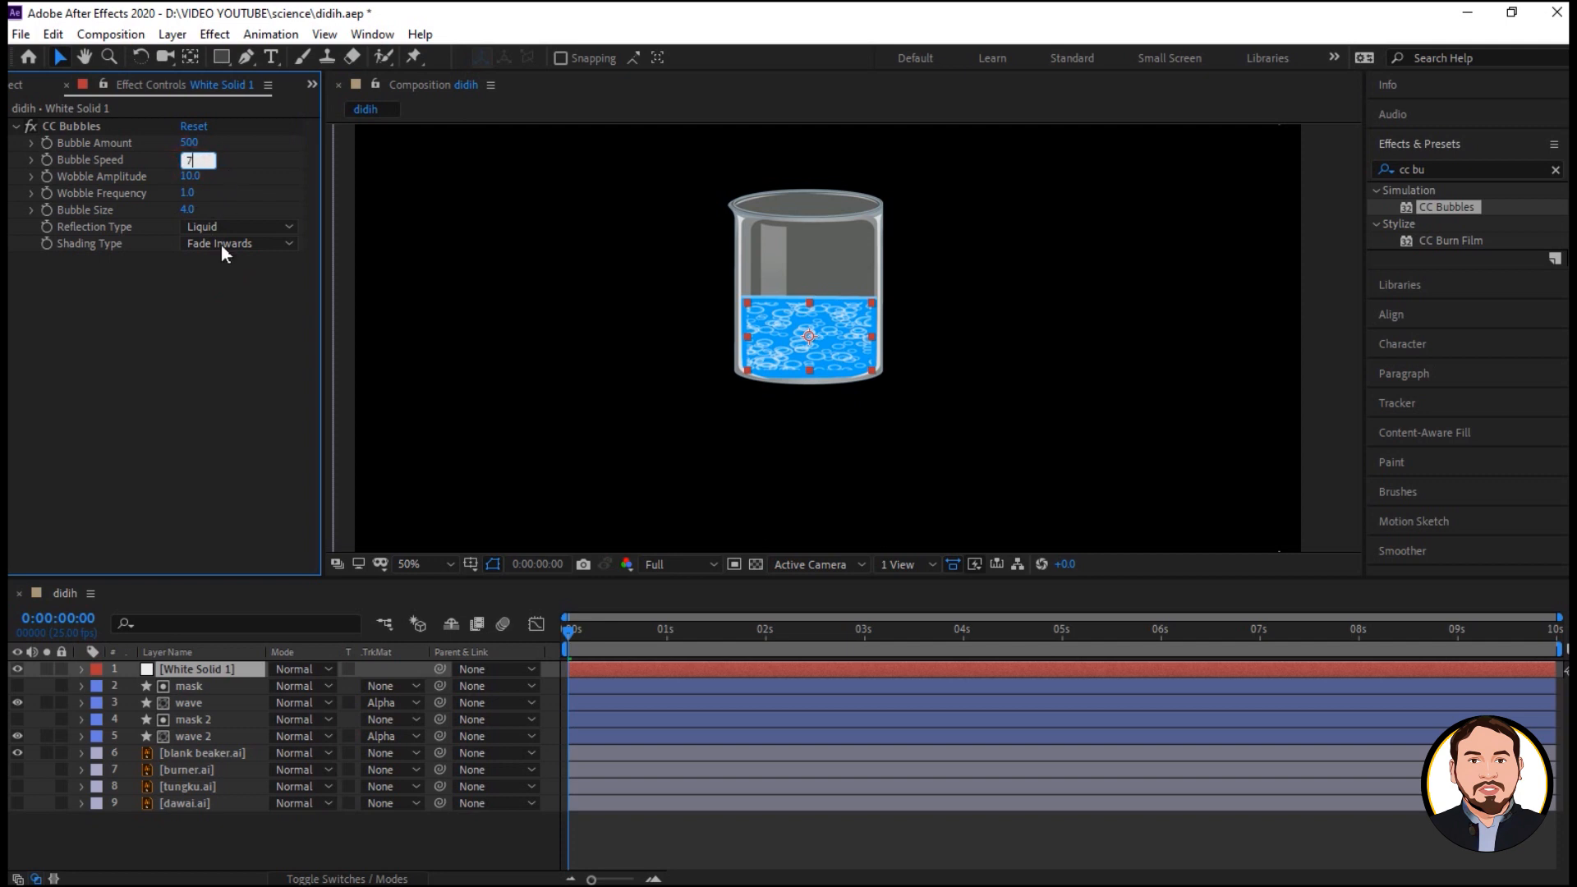
key(Return)
click(205, 325)
click(192, 208)
click(204, 298)
click(193, 210)
text(2)
key(Return)
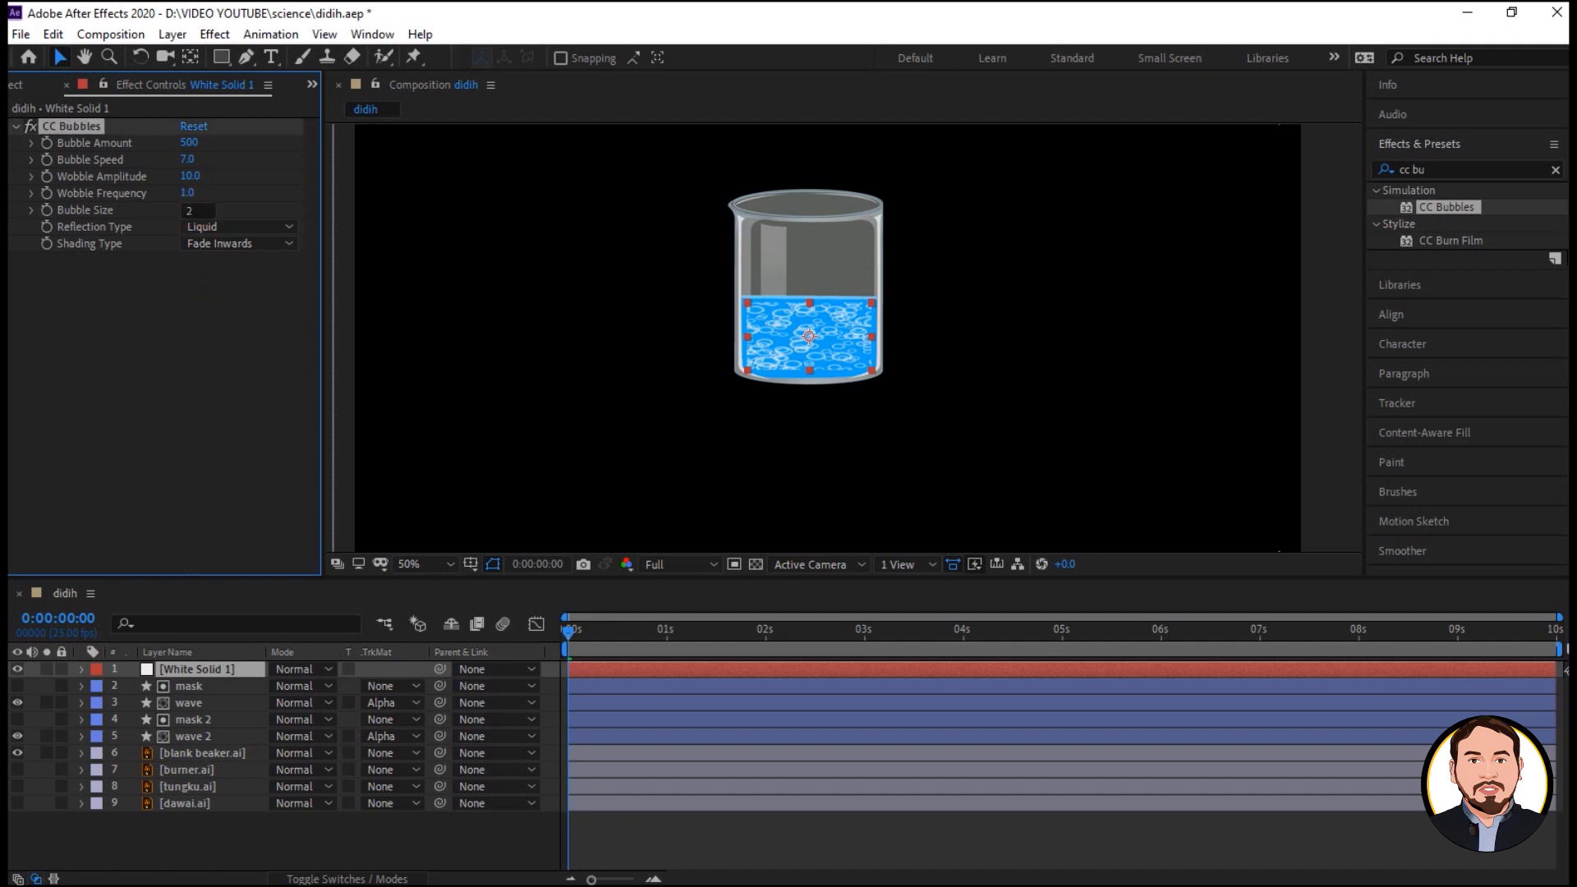
Stretch the bubble solid slightly taller and preview the bubbles up close by scrubbing to frame 10.
click(810, 374)
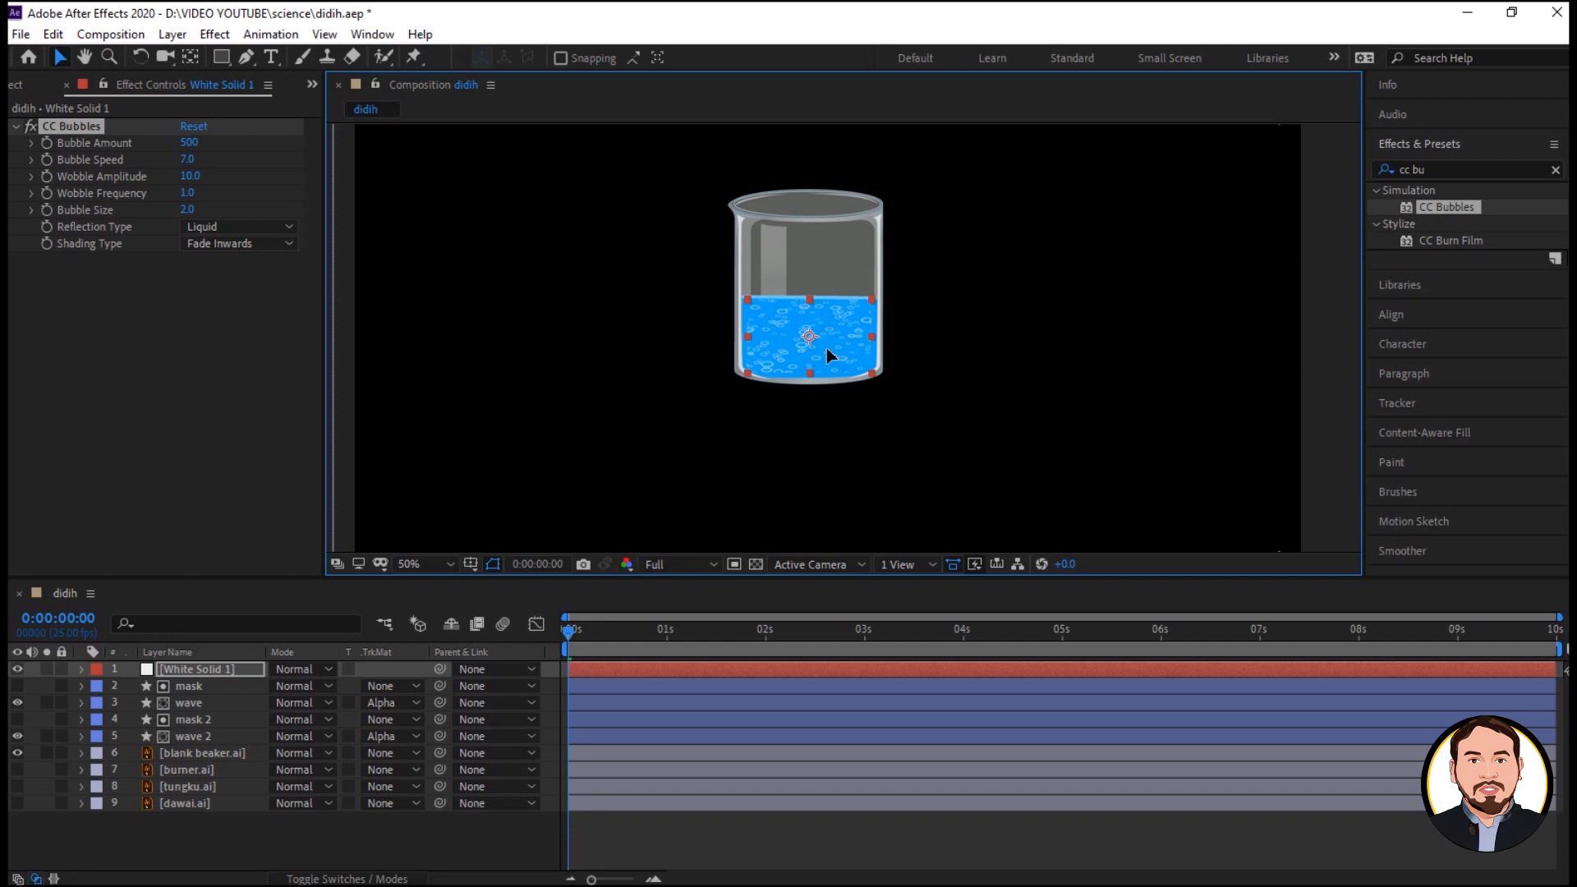
click(856, 421)
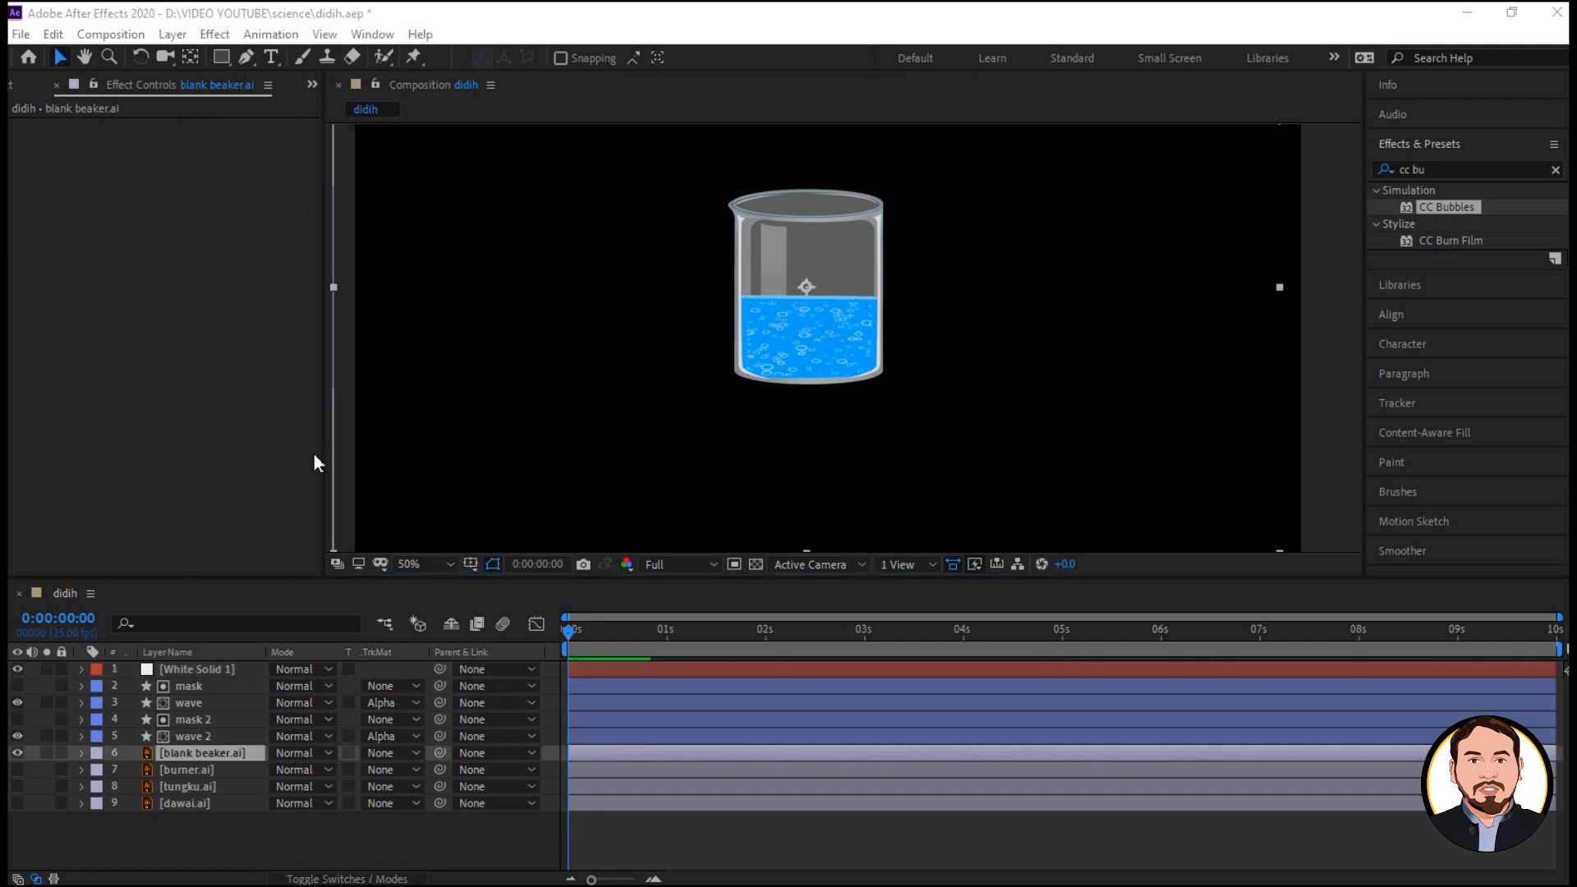
click(425, 562)
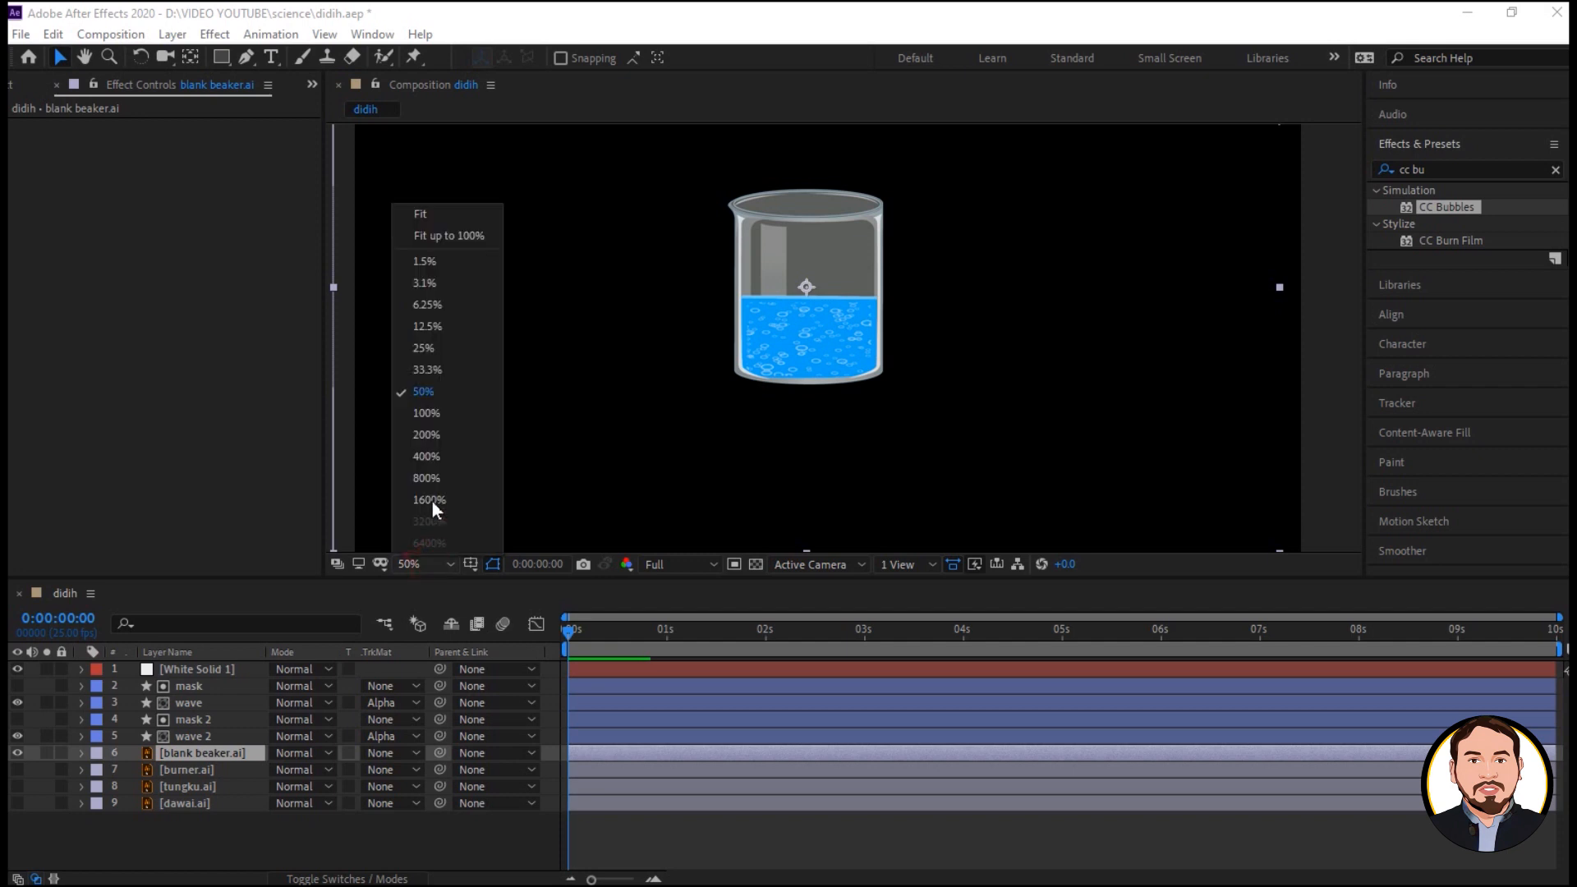
click(421, 428)
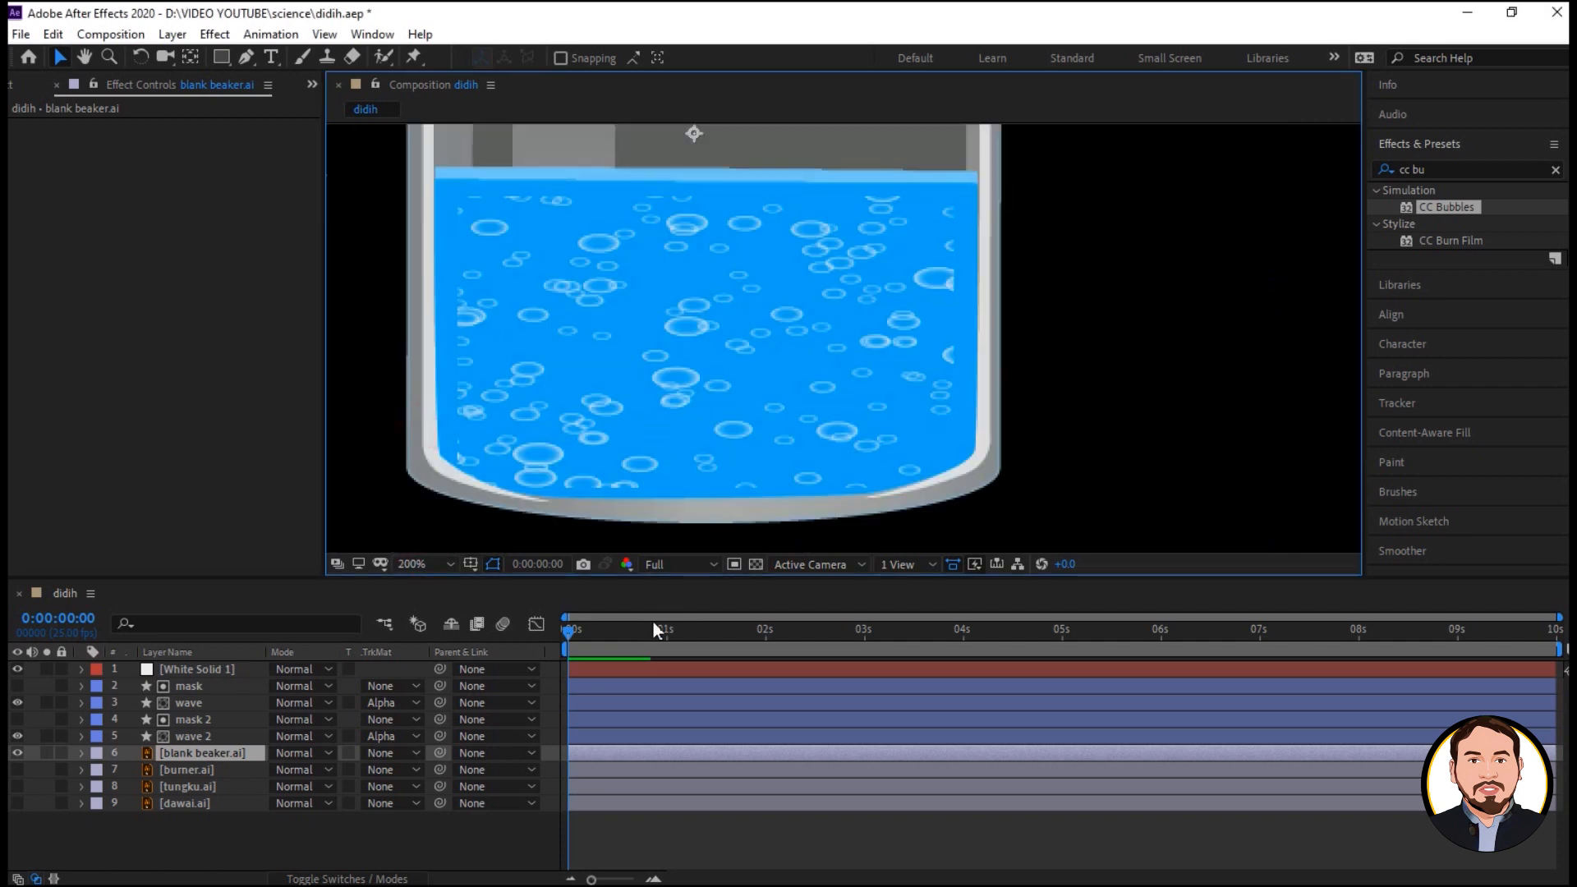
drag(574, 629, 613, 632)
click(551, 402)
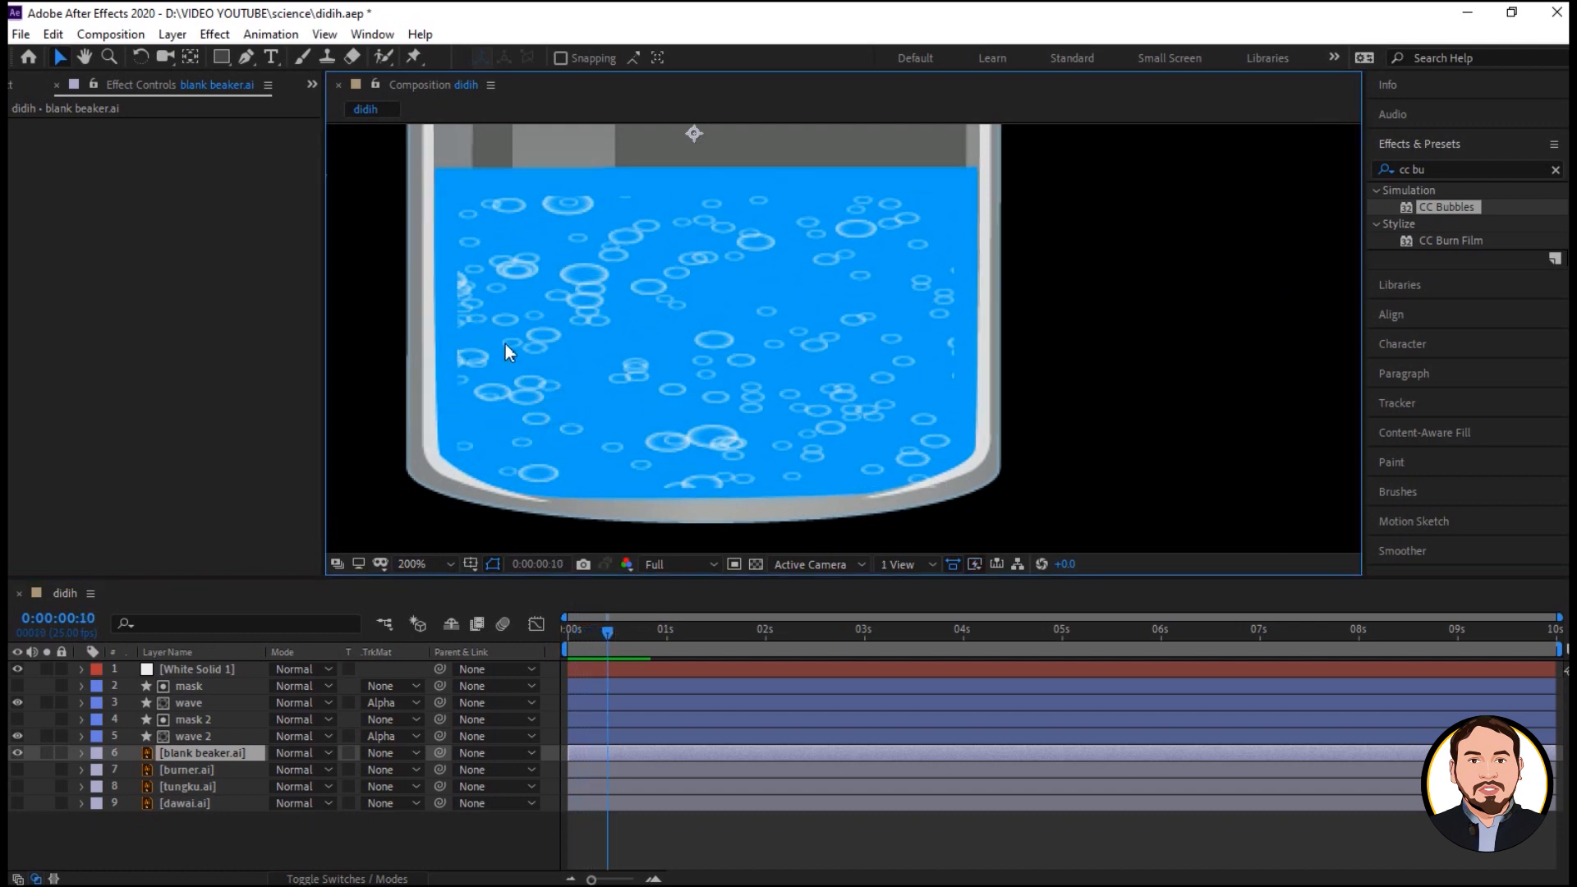
Widen the white bubble solid so it reaches both inner walls of the beaker.
click(248, 653)
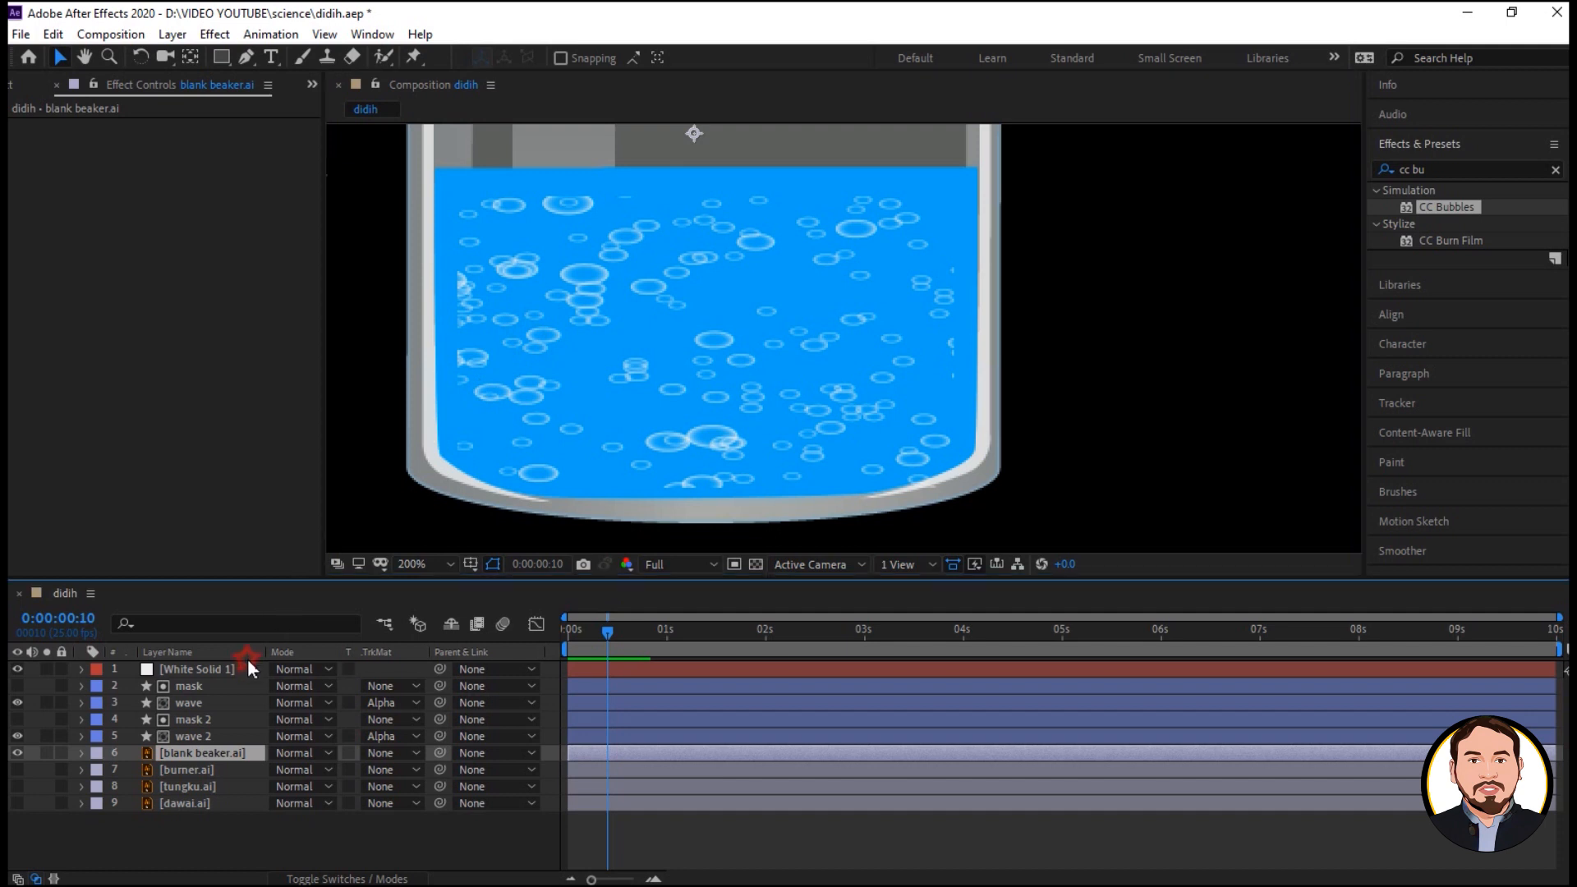
click(503, 362)
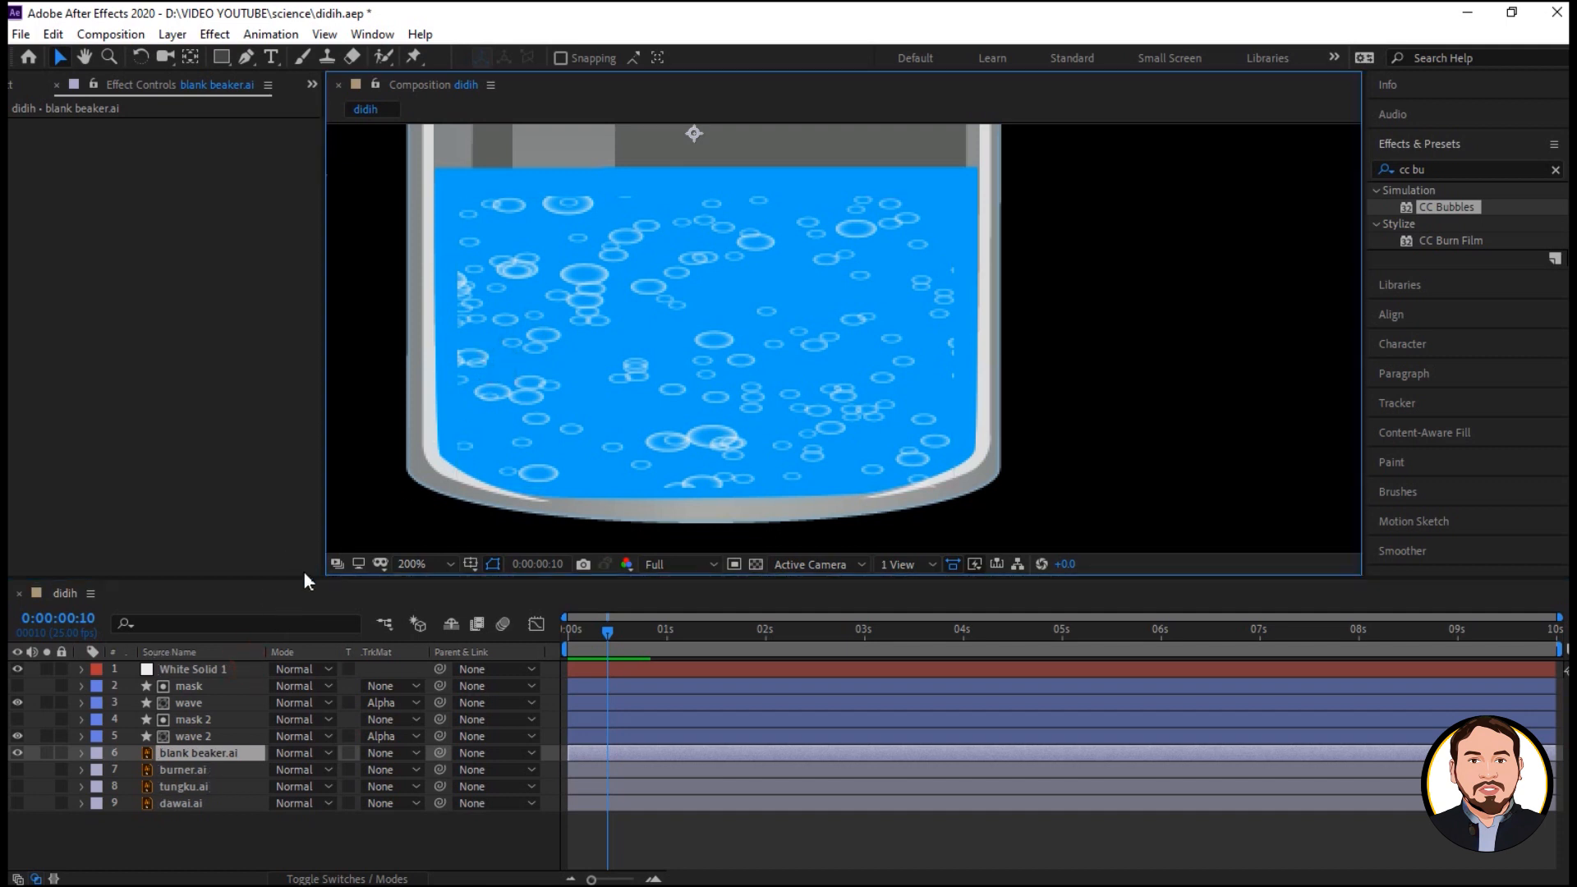
click(235, 668)
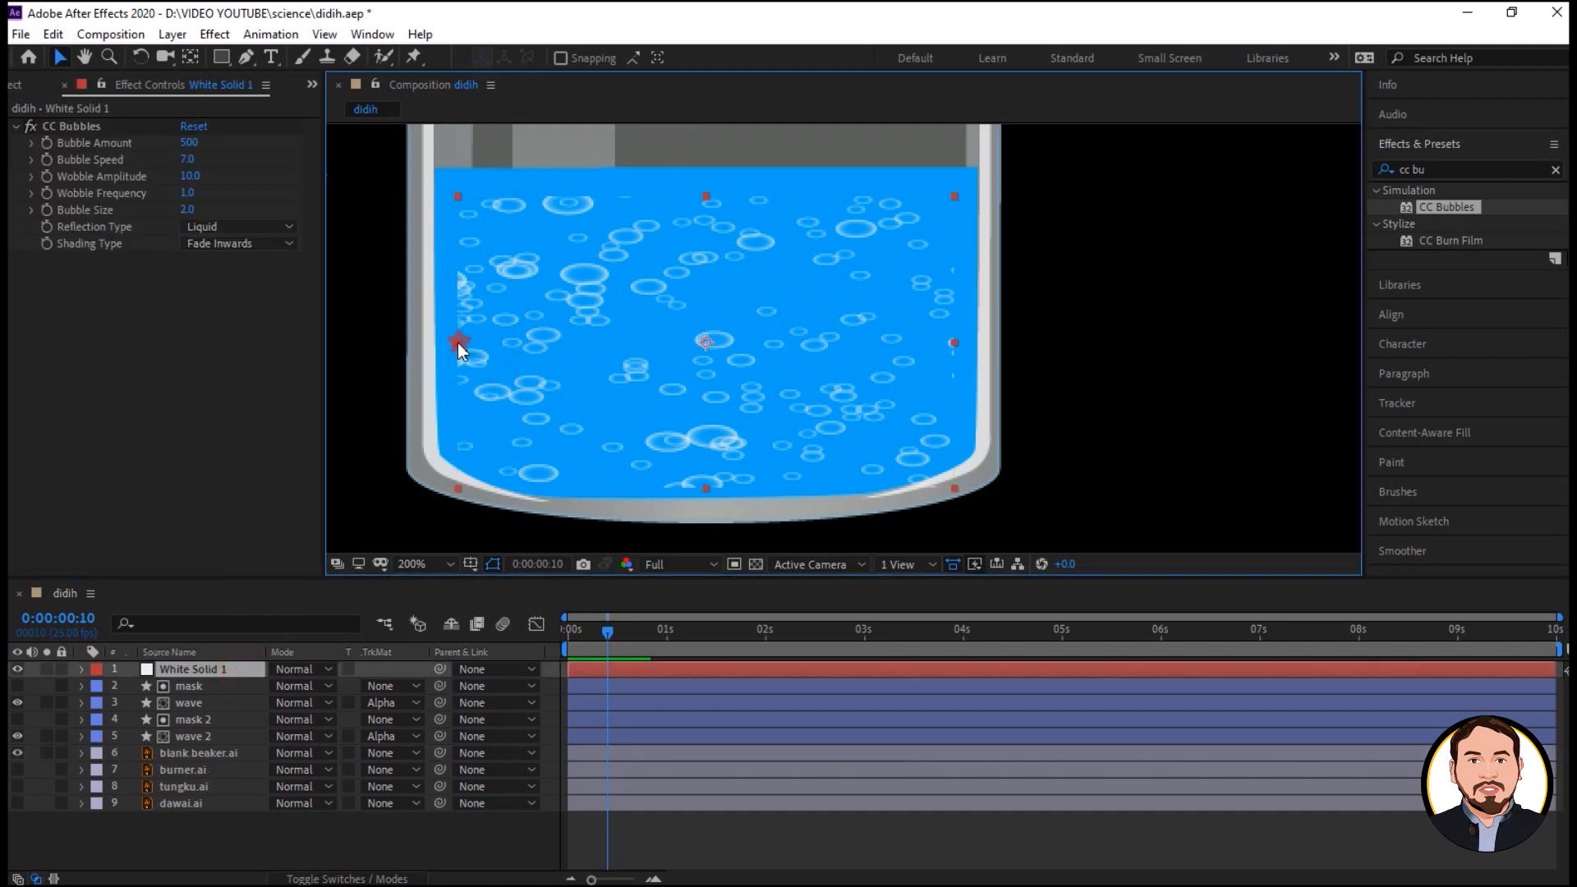
drag(451, 342, 440, 343)
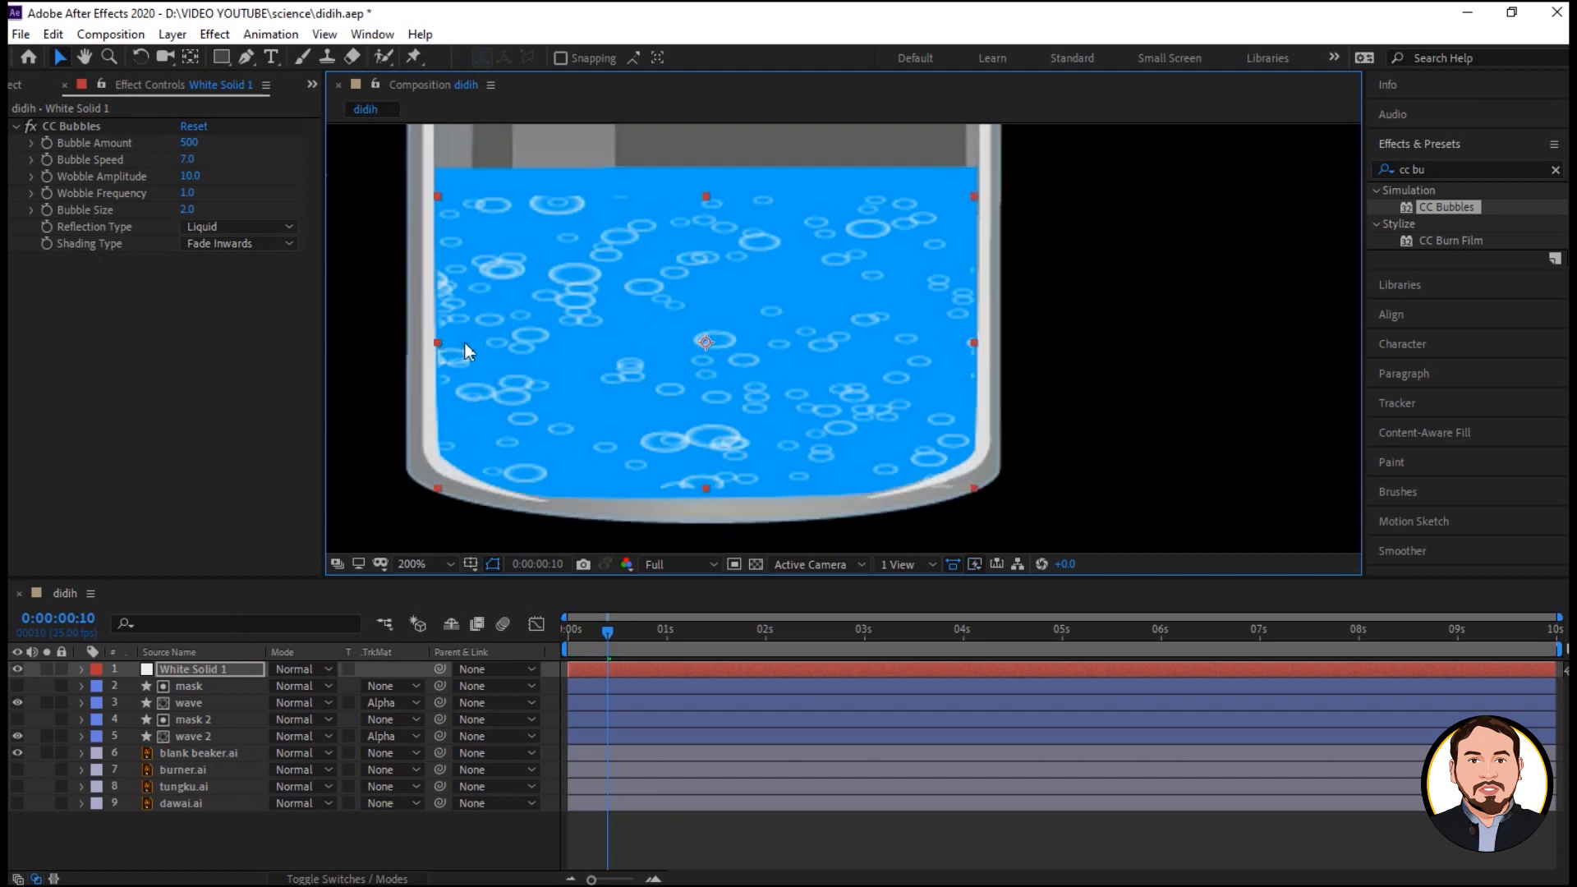
double_click(837, 316)
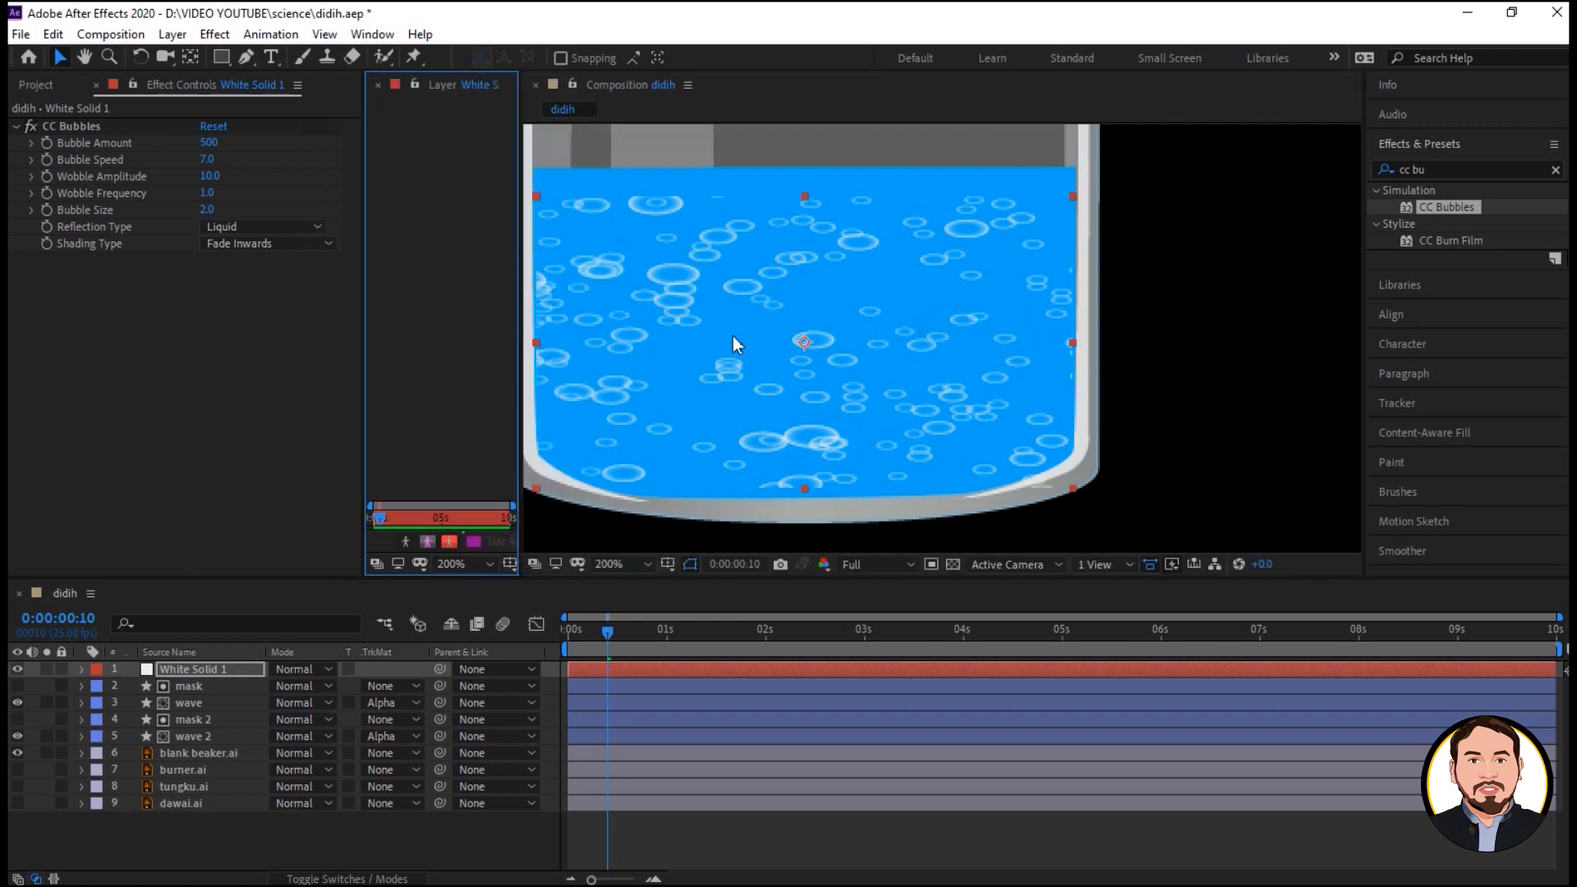
click(377, 85)
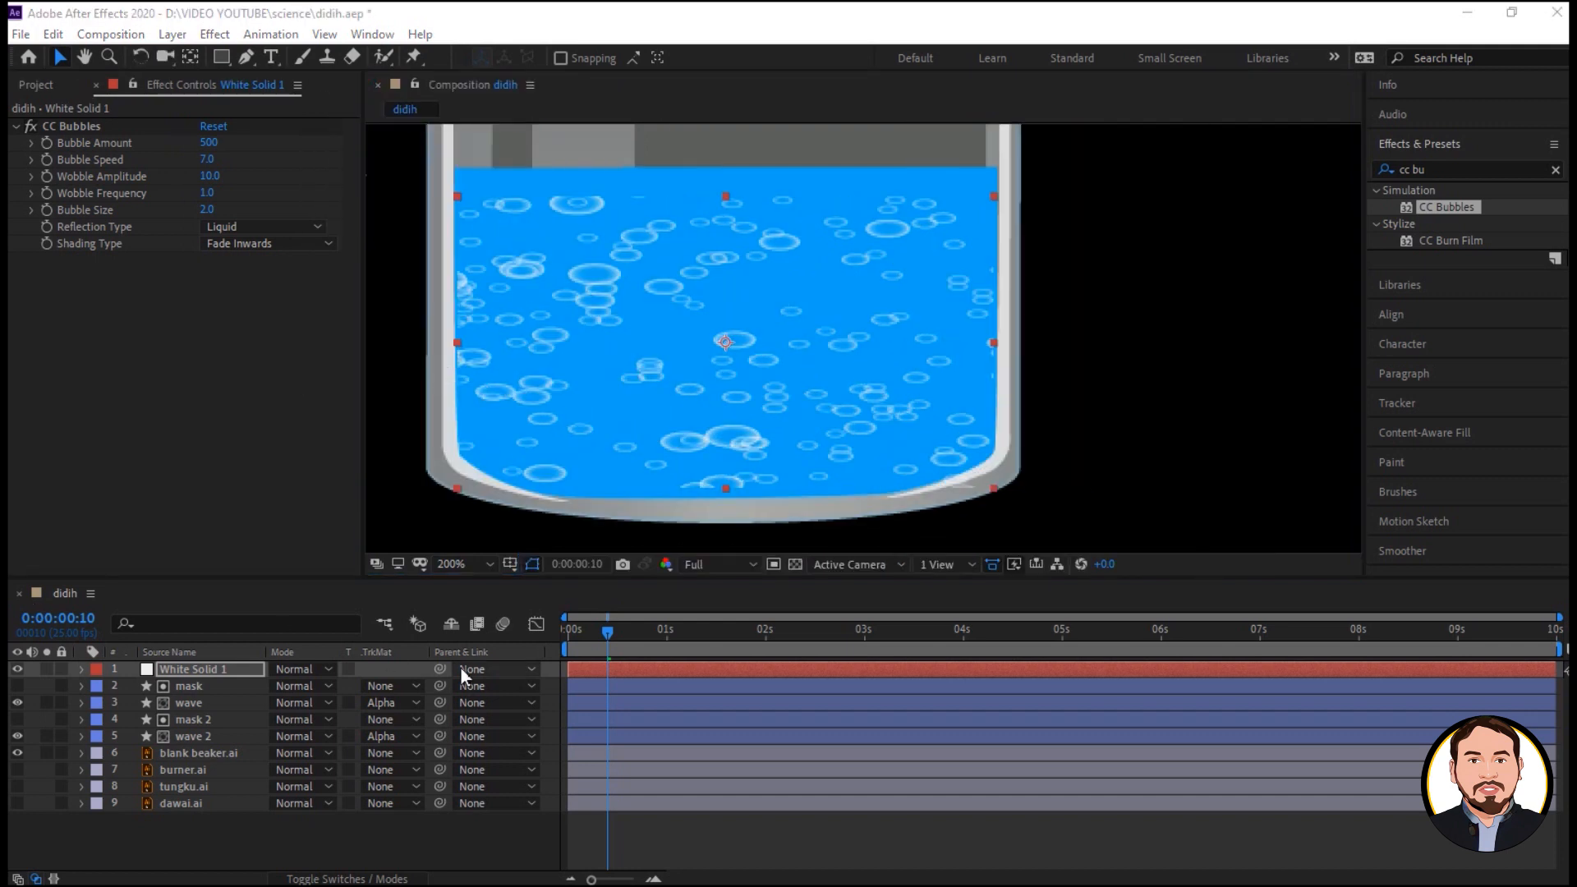
Check the bubbles at frame 13, fine-tune the solid's height and nudge it slightly upward within the water.
mouse_move(615, 633)
mouse_down()
mouse_move(574, 629)
mouse_move(619, 629)
mouse_up()
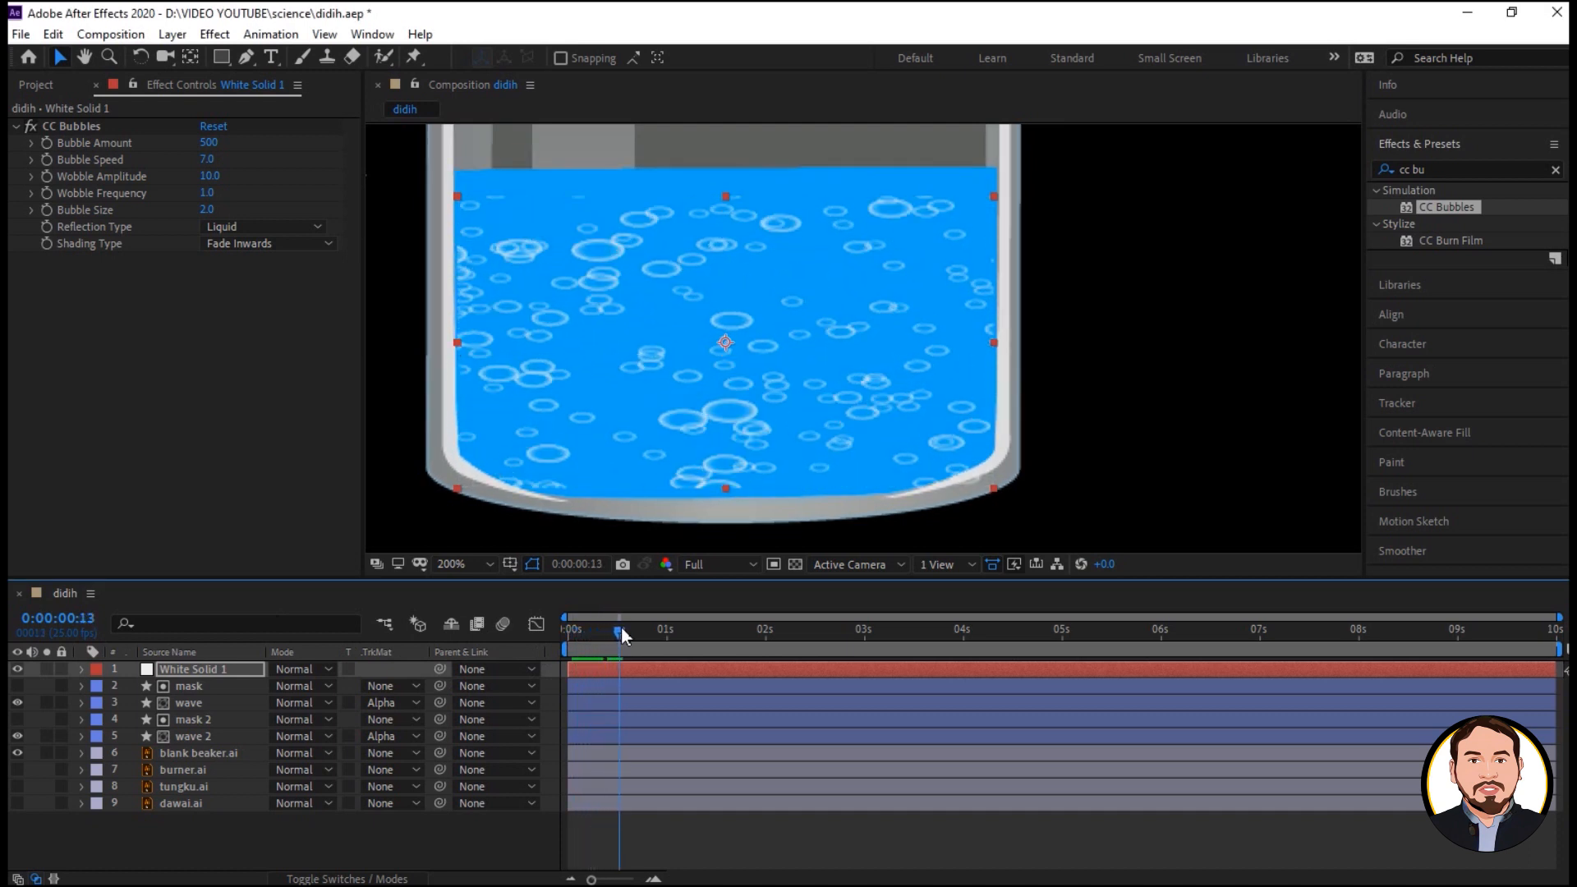
drag(732, 198, 727, 186)
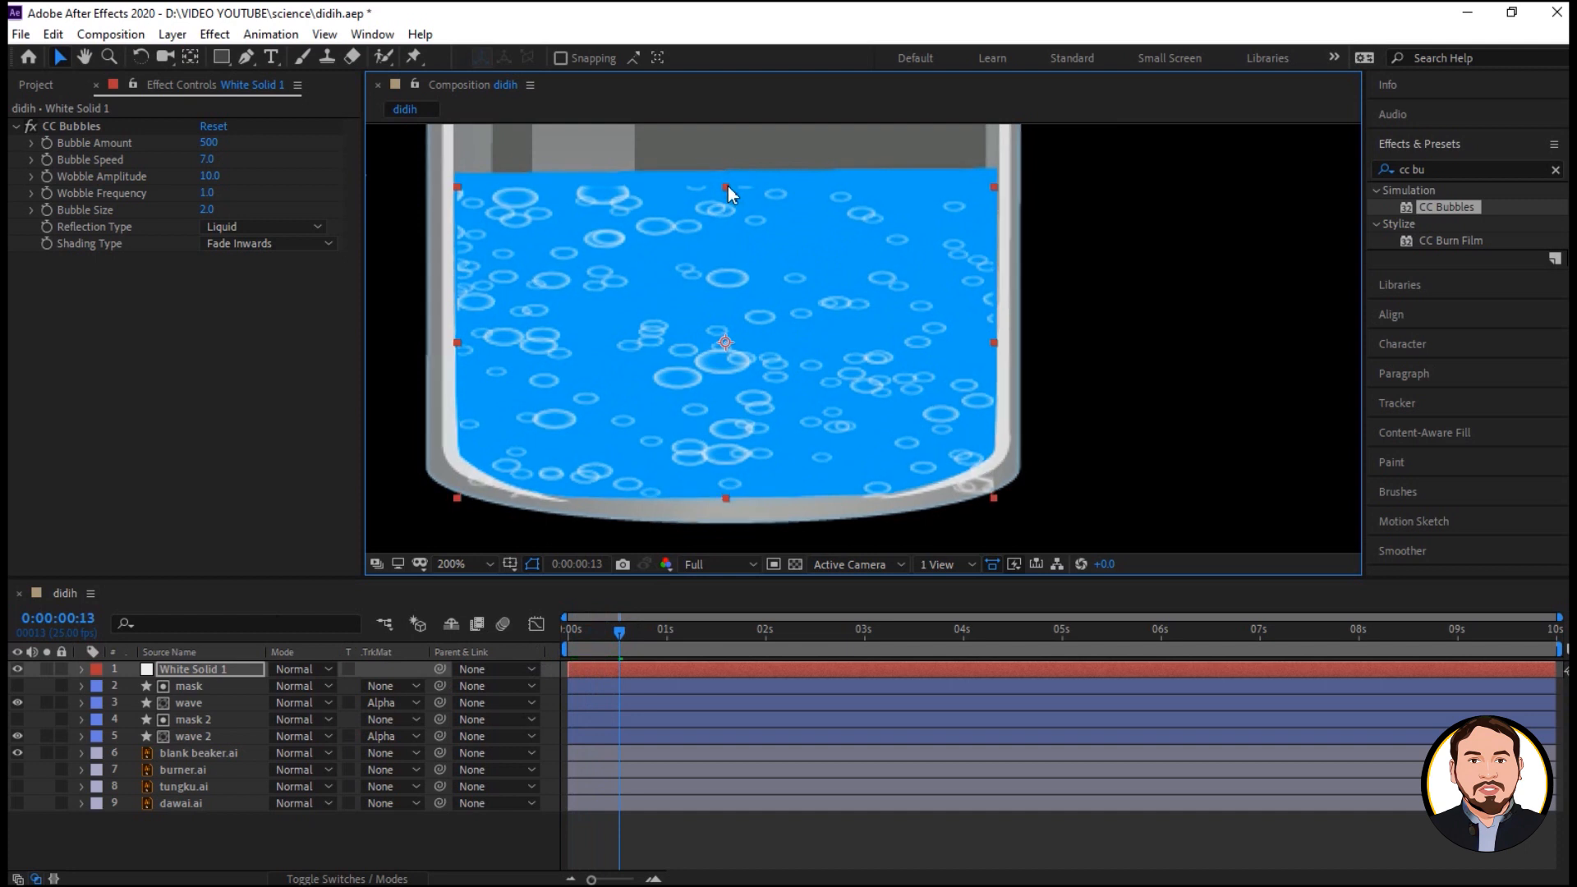
double_click(723, 499)
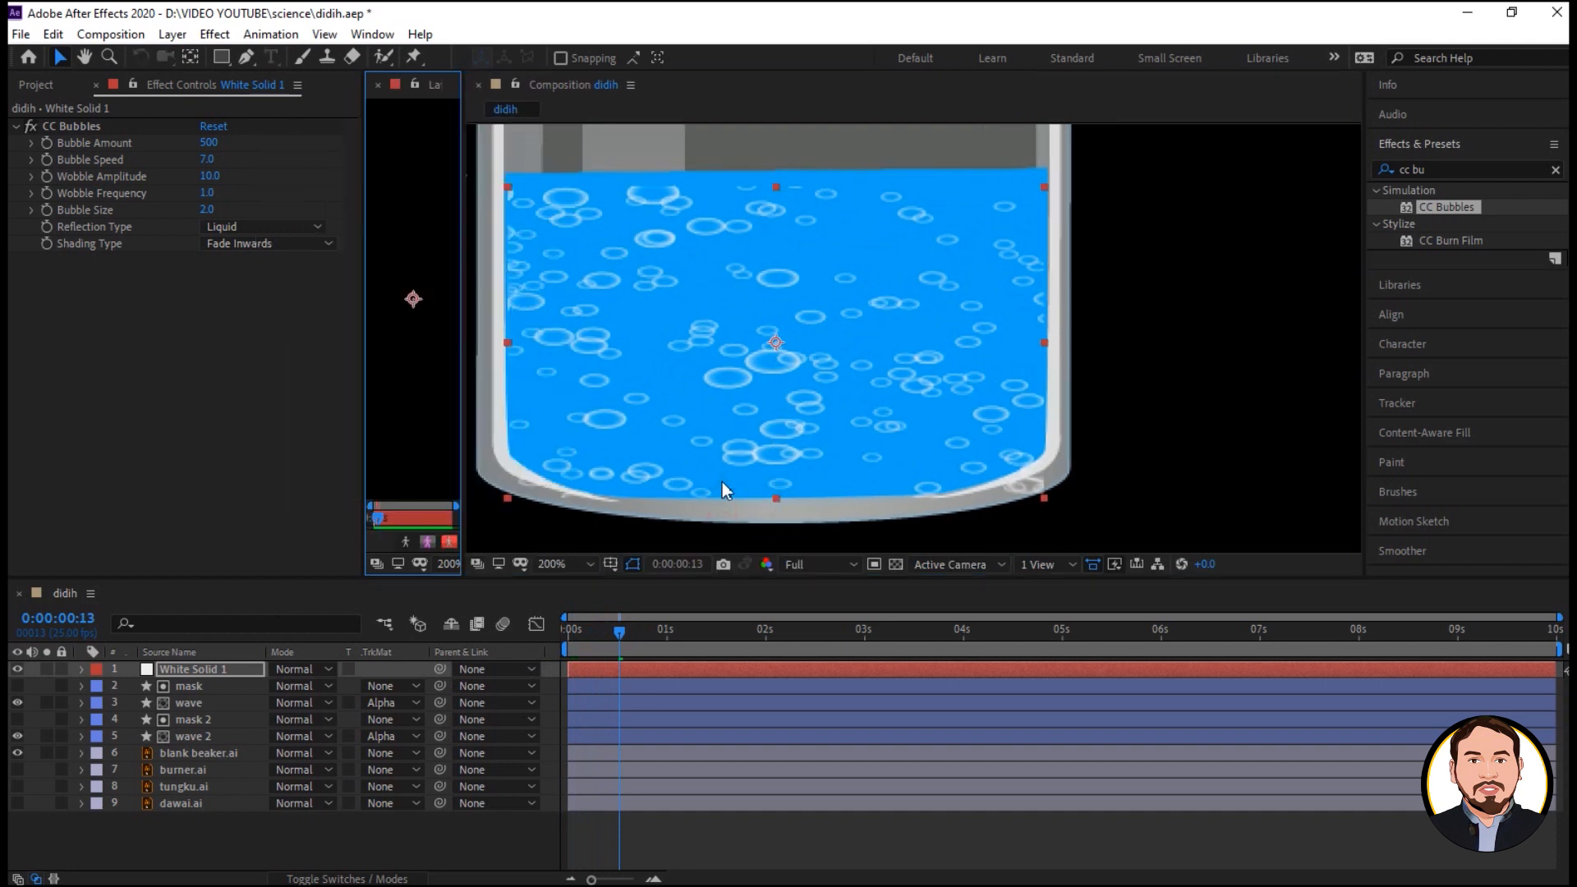
drag(777, 500, 776, 490)
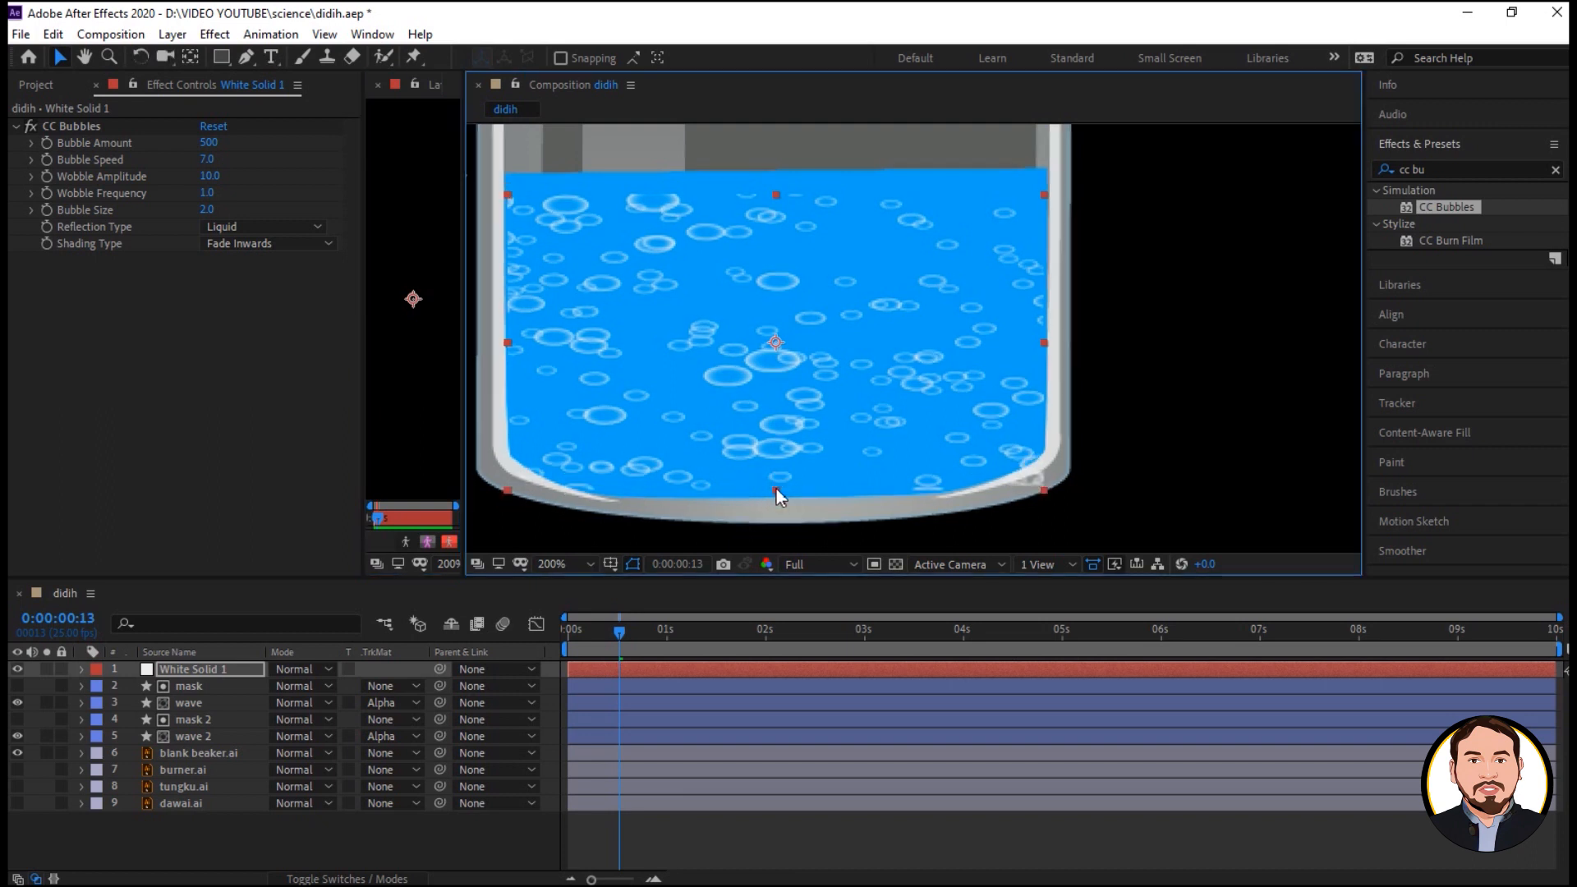
drag(745, 335, 743, 327)
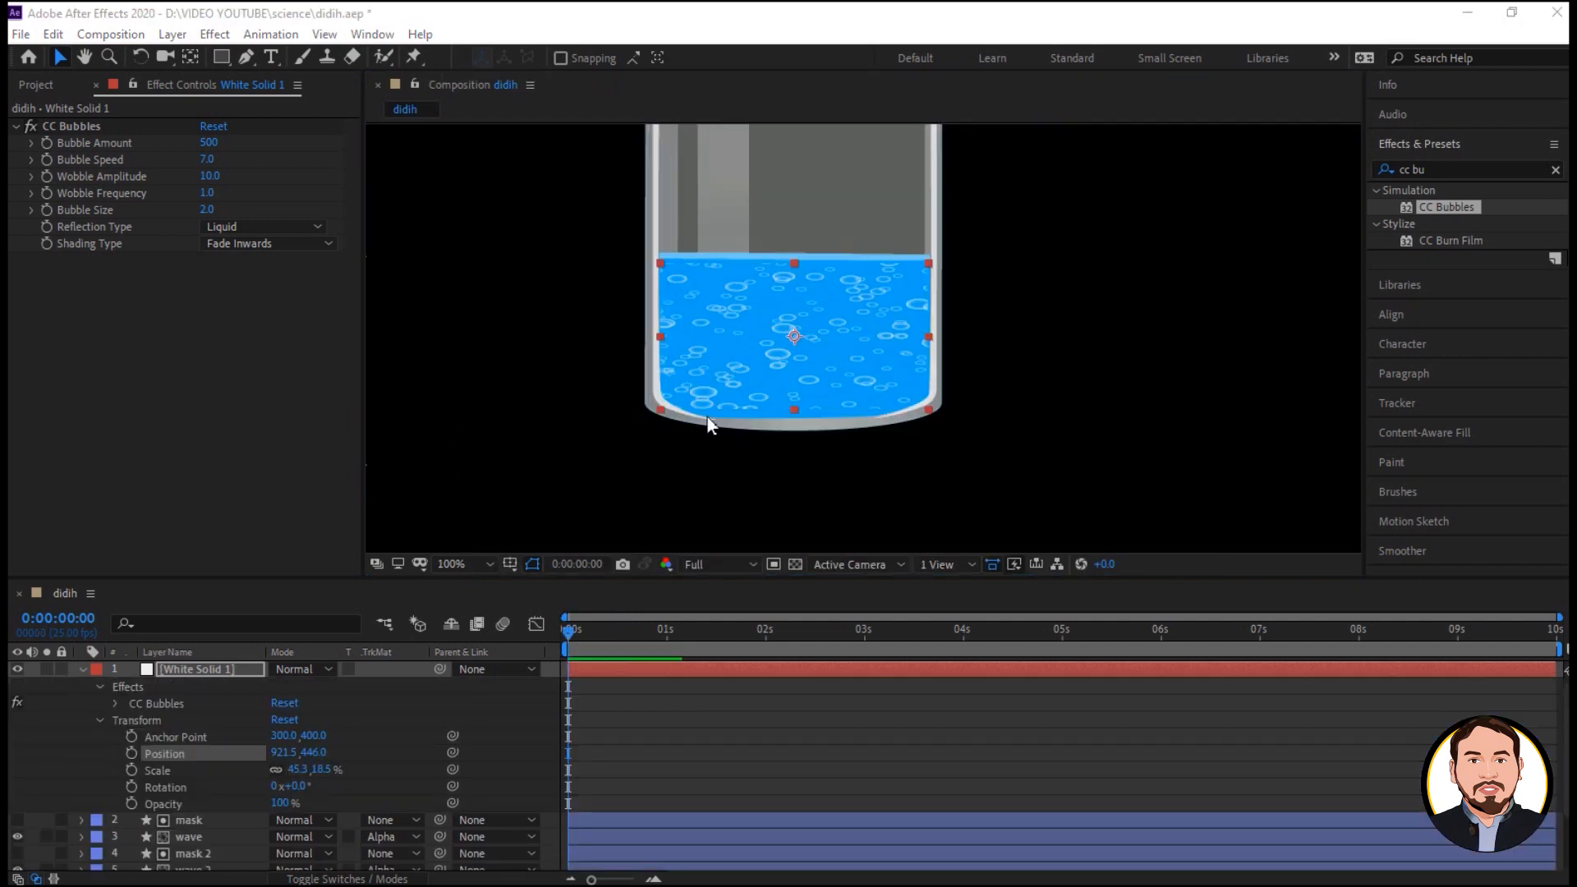
Set the CC Bubbles bubble size to 1 and start the bubble solid's opacity animation with a 0% keyframe at 2 seconds.
click(208, 209)
text(1)
drag(577, 630, 766, 659)
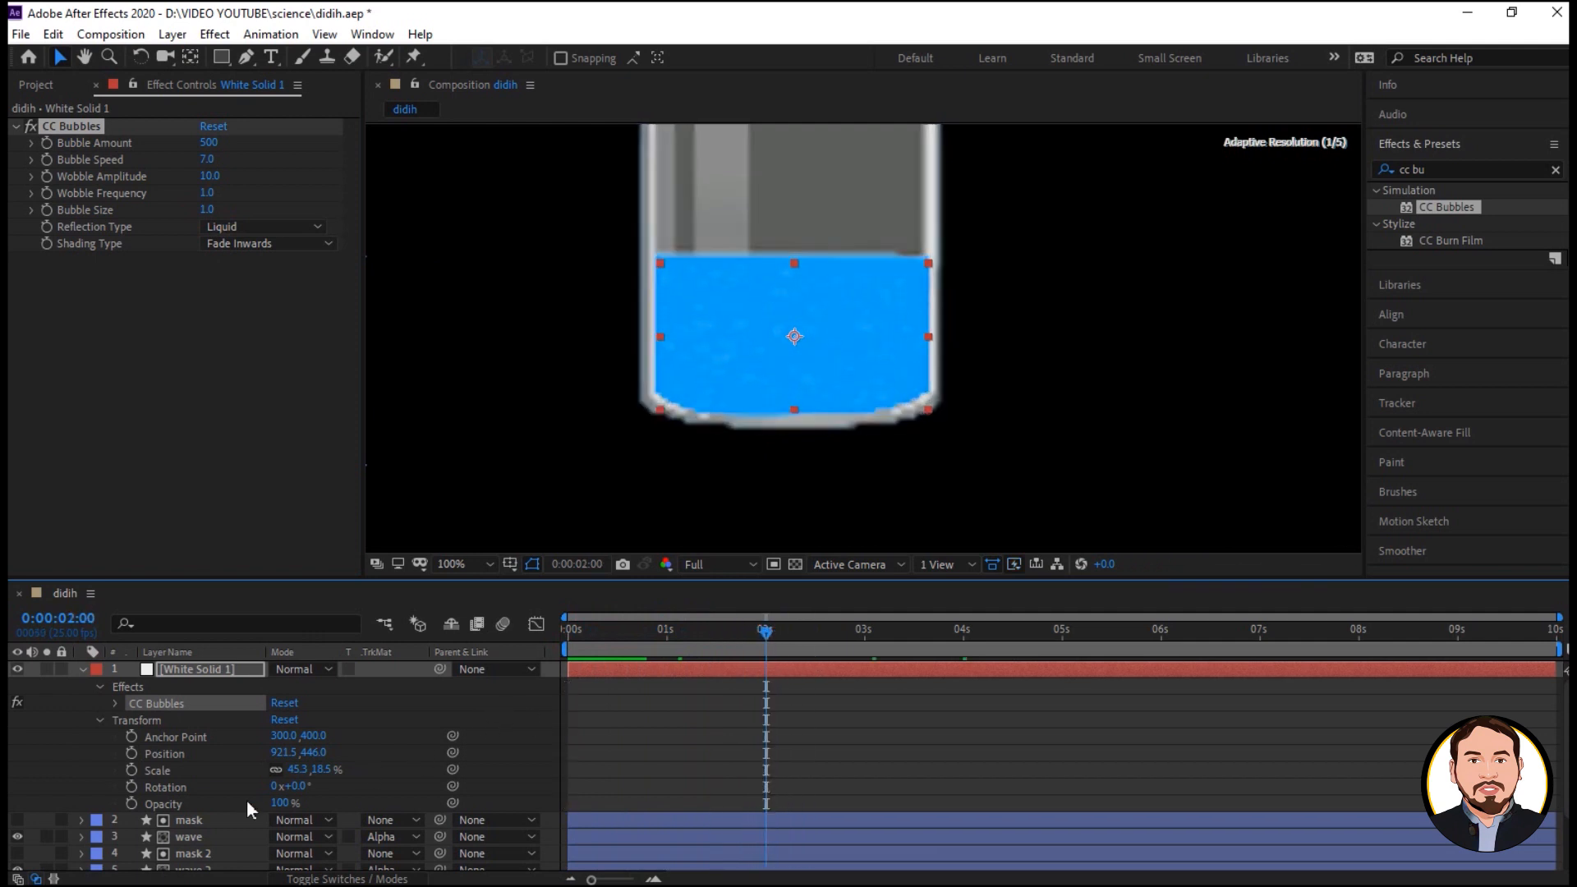
click(131, 803)
click(283, 804)
text(0)
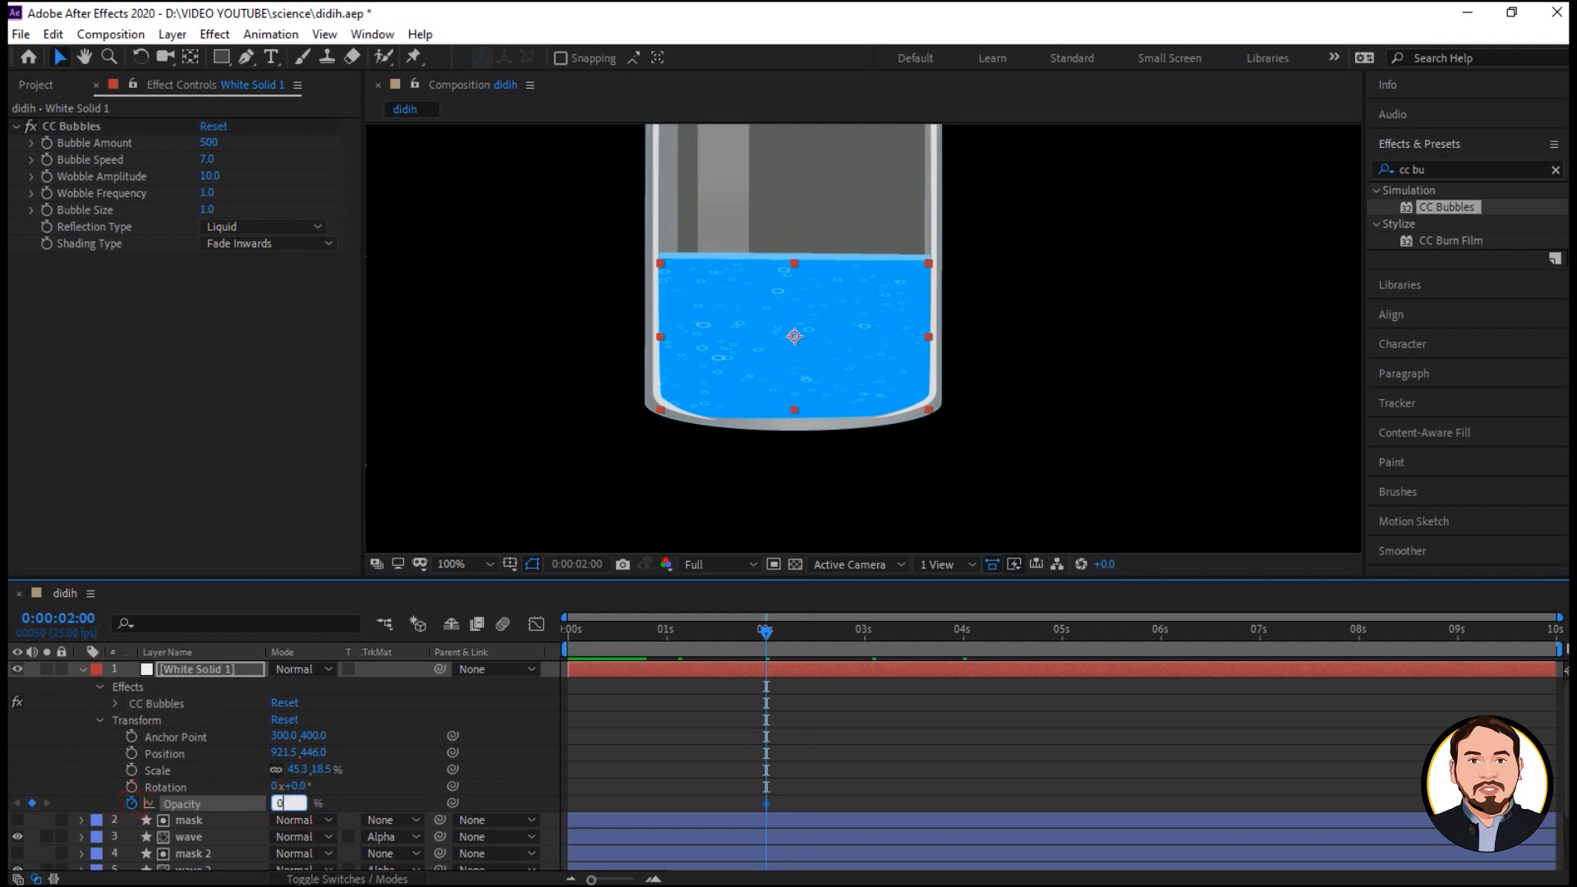
Keyframe the bubble solid's opacity at 70% at 3 seconds and at 100% at 5 seconds.
drag(782, 638, 866, 649)
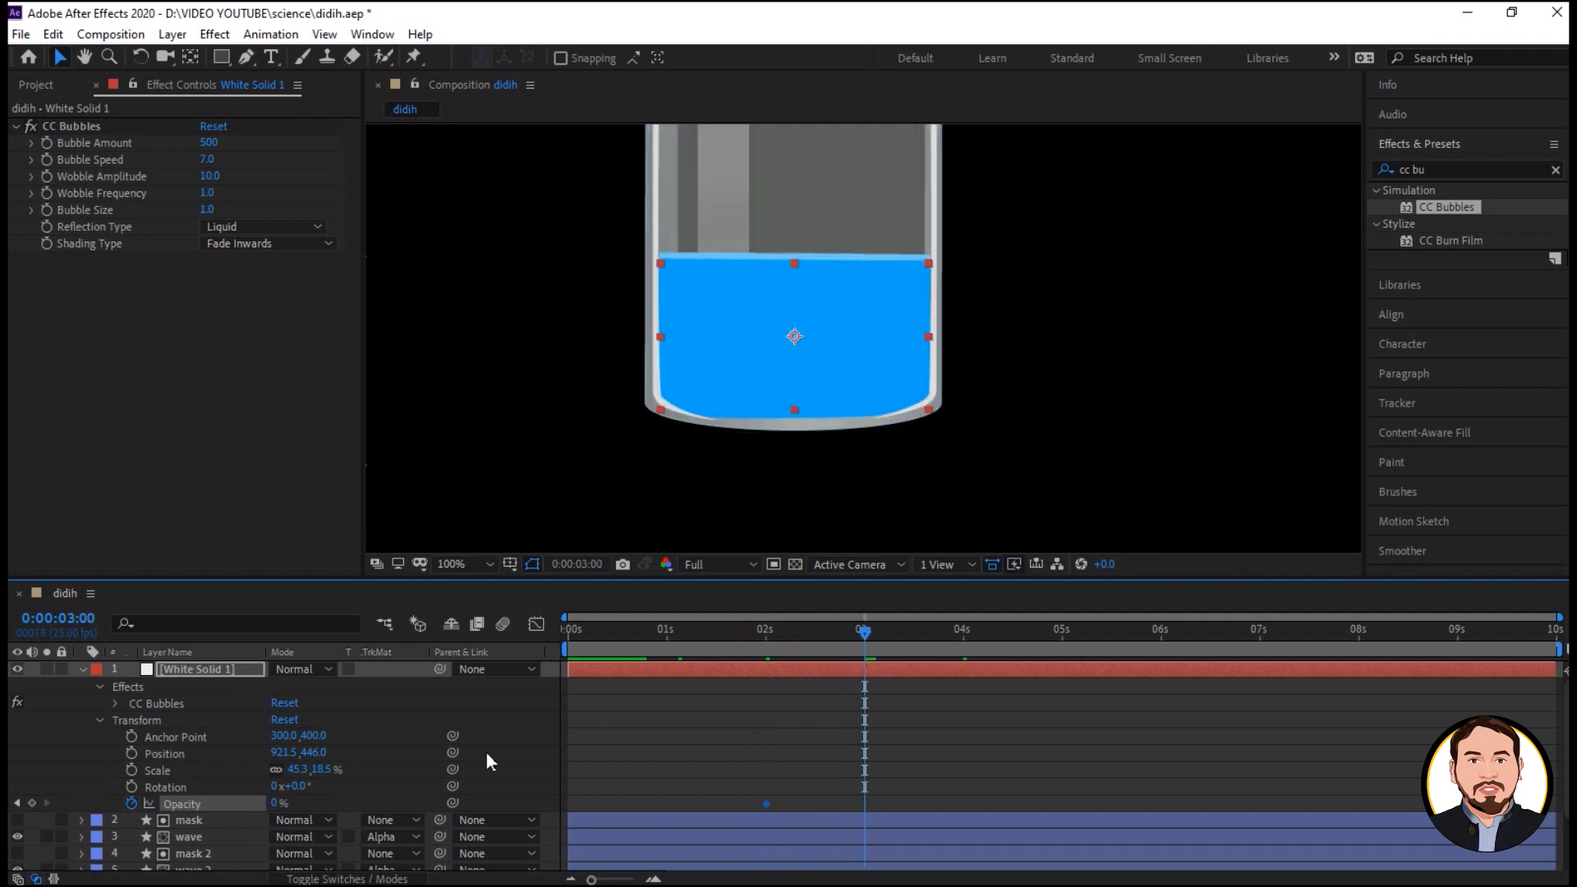
click(278, 805)
text(70)
drag(907, 636, 1067, 629)
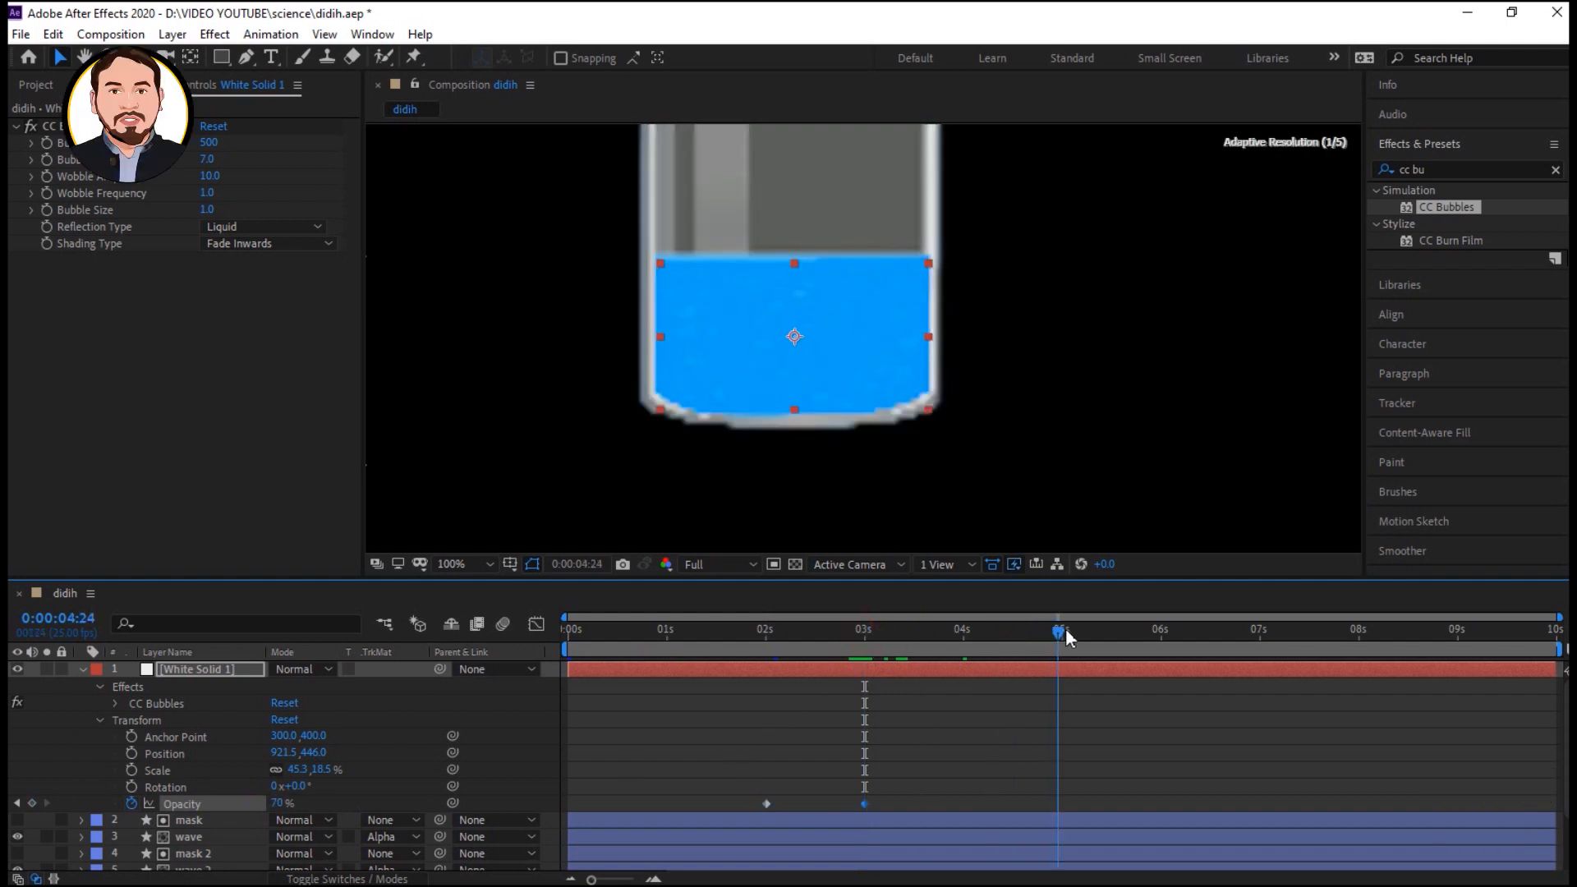
click(282, 802)
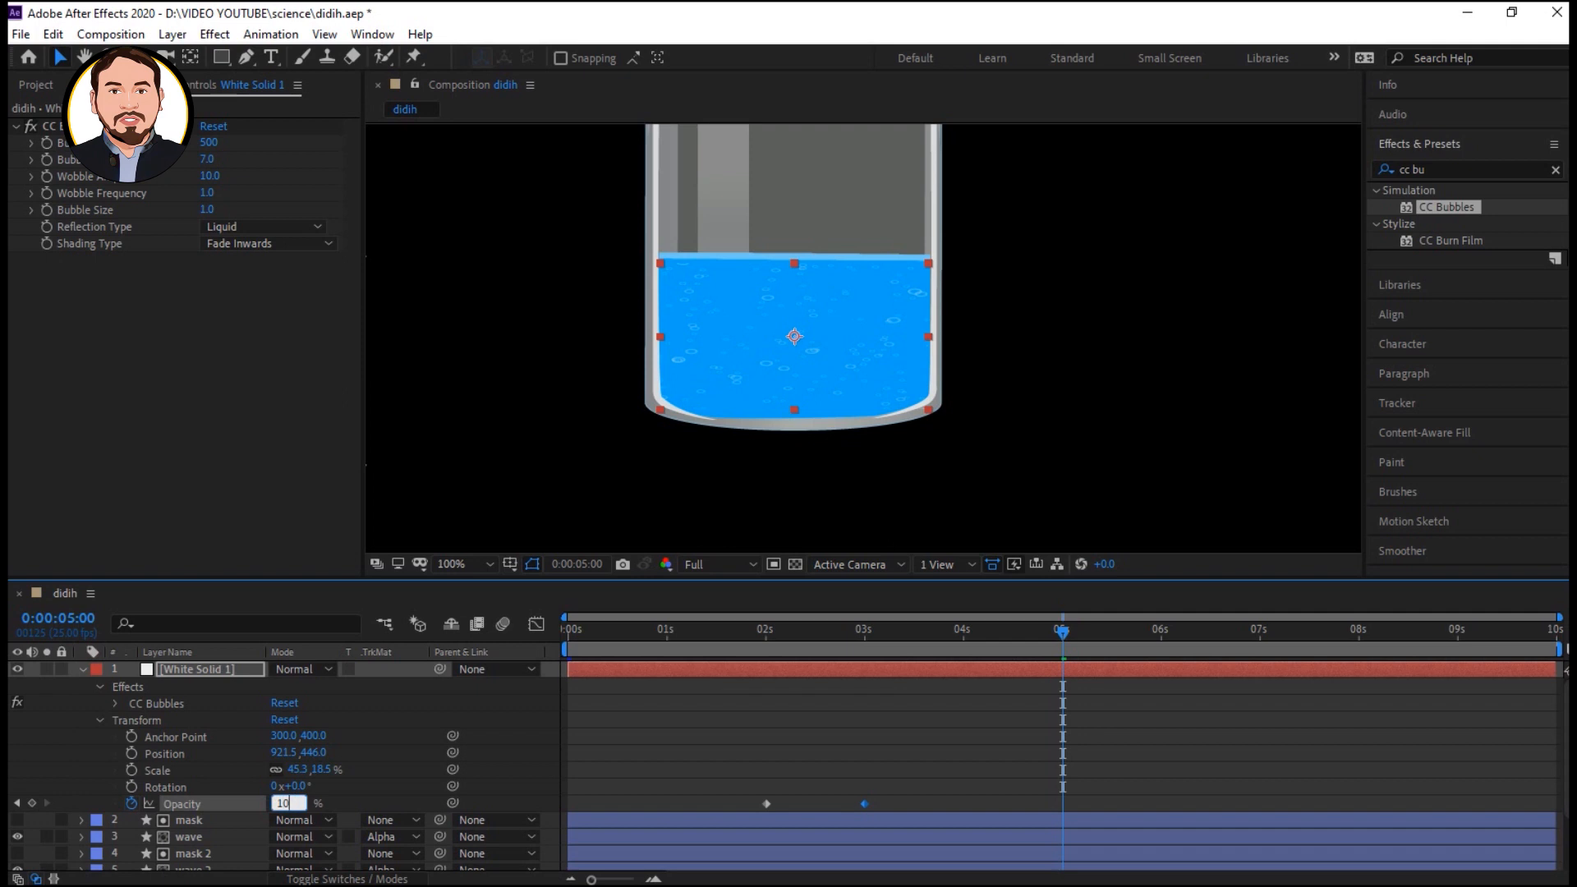
text(100)
Add opacity keyframes holding the bubble solid at 100% at 0:00:06:12, 0:00:07:20, 0:00:09:00 and 0:00:09:21.
click(1161, 631)
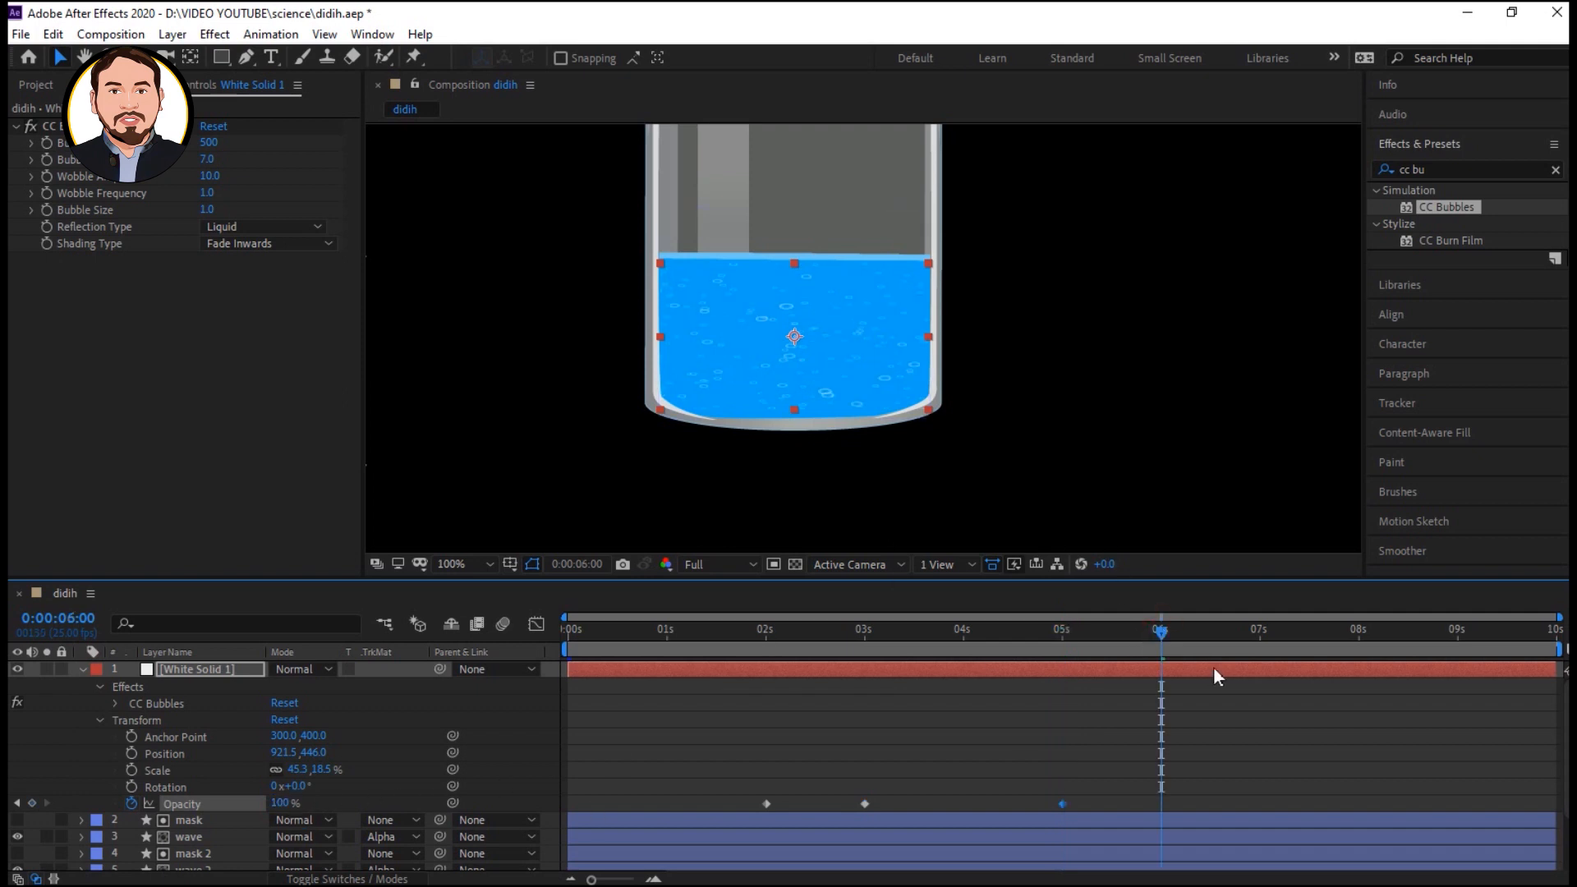
click(284, 804)
key(Return)
click(1165, 634)
drag(1186, 646, 1198, 644)
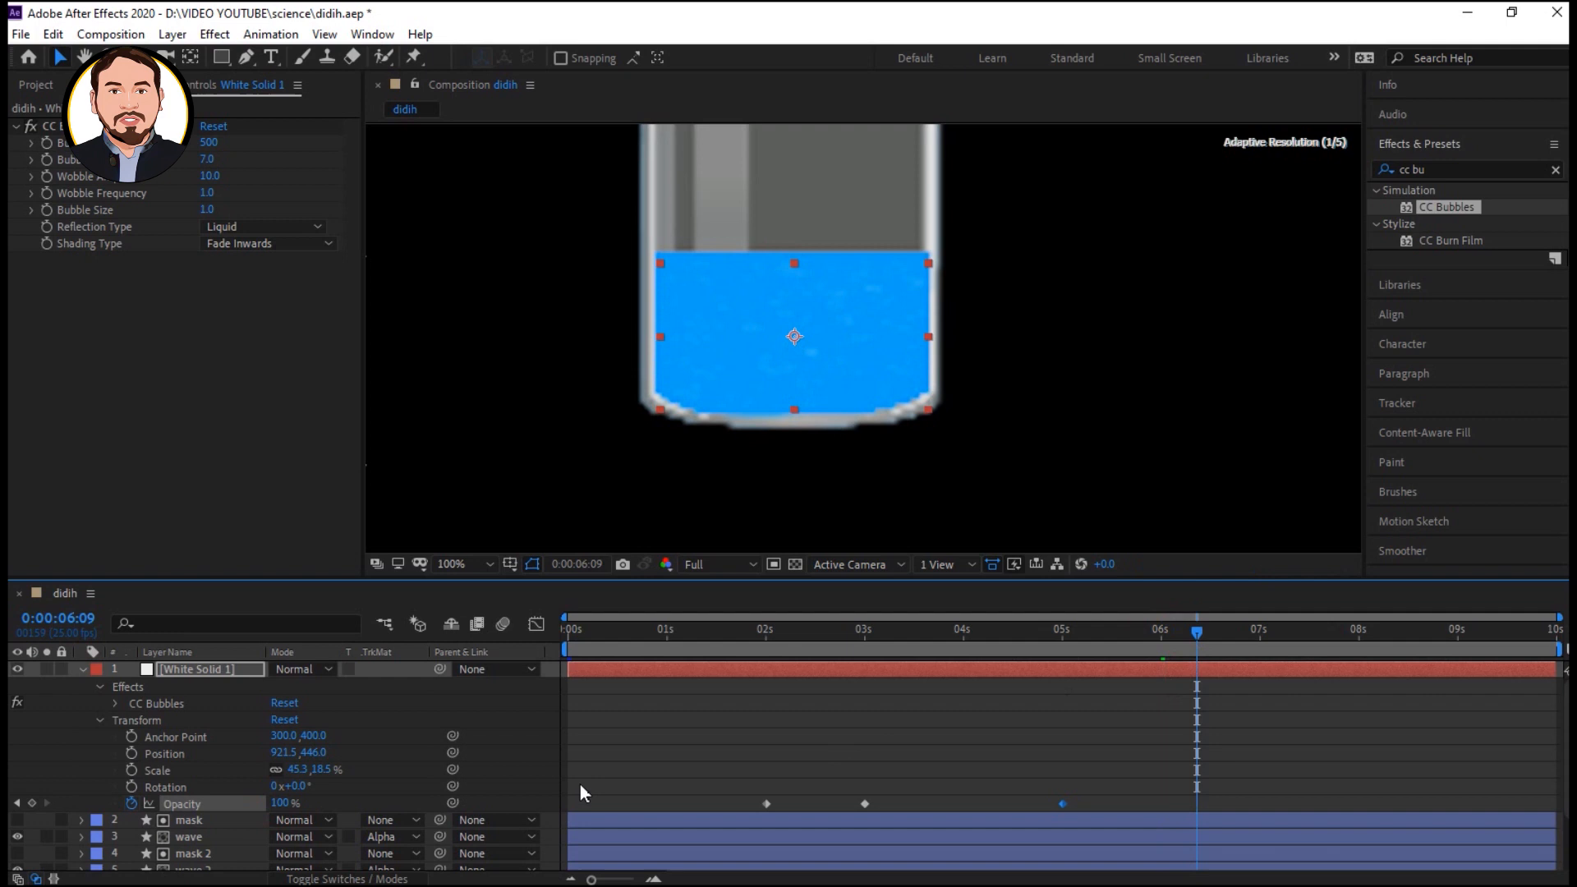
drag(1200, 643, 1341, 653)
click(34, 803)
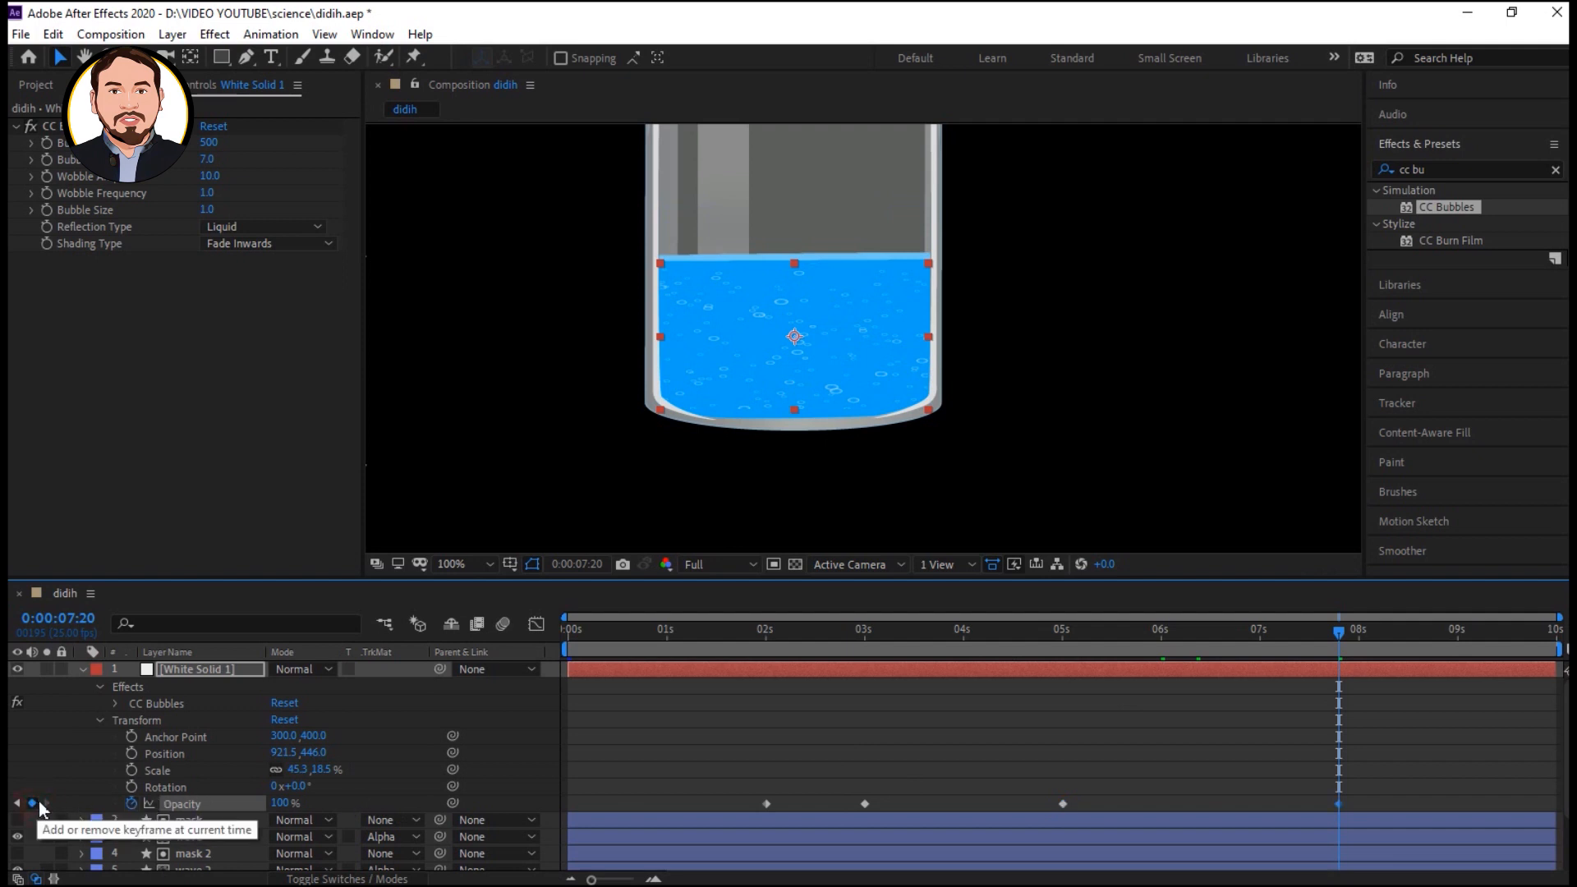
click(1209, 641)
click(33, 804)
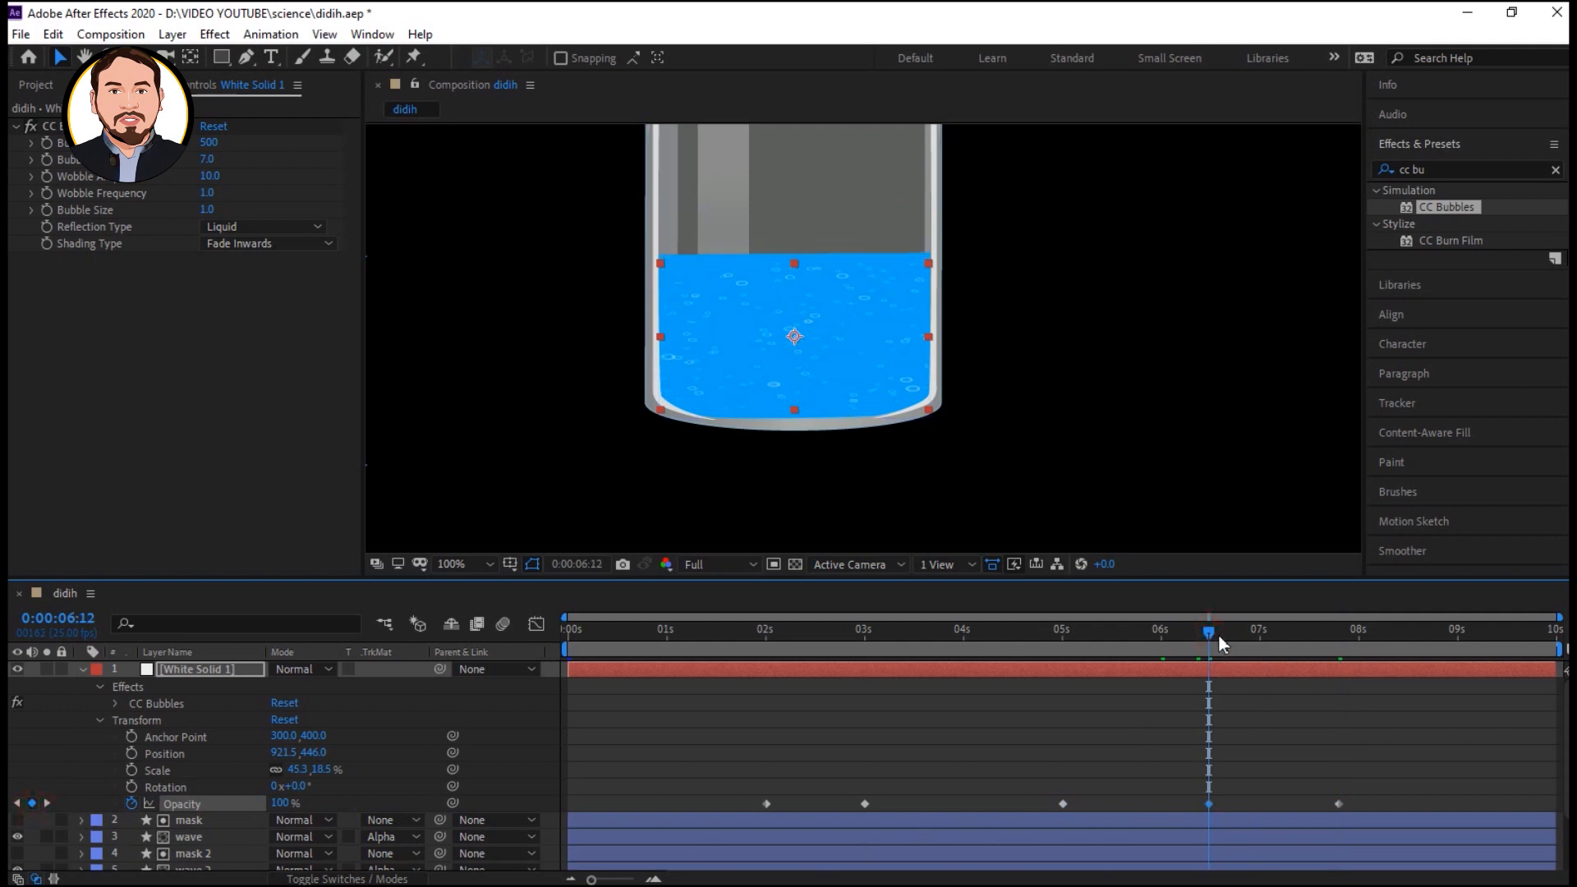
drag(1209, 631, 1457, 659)
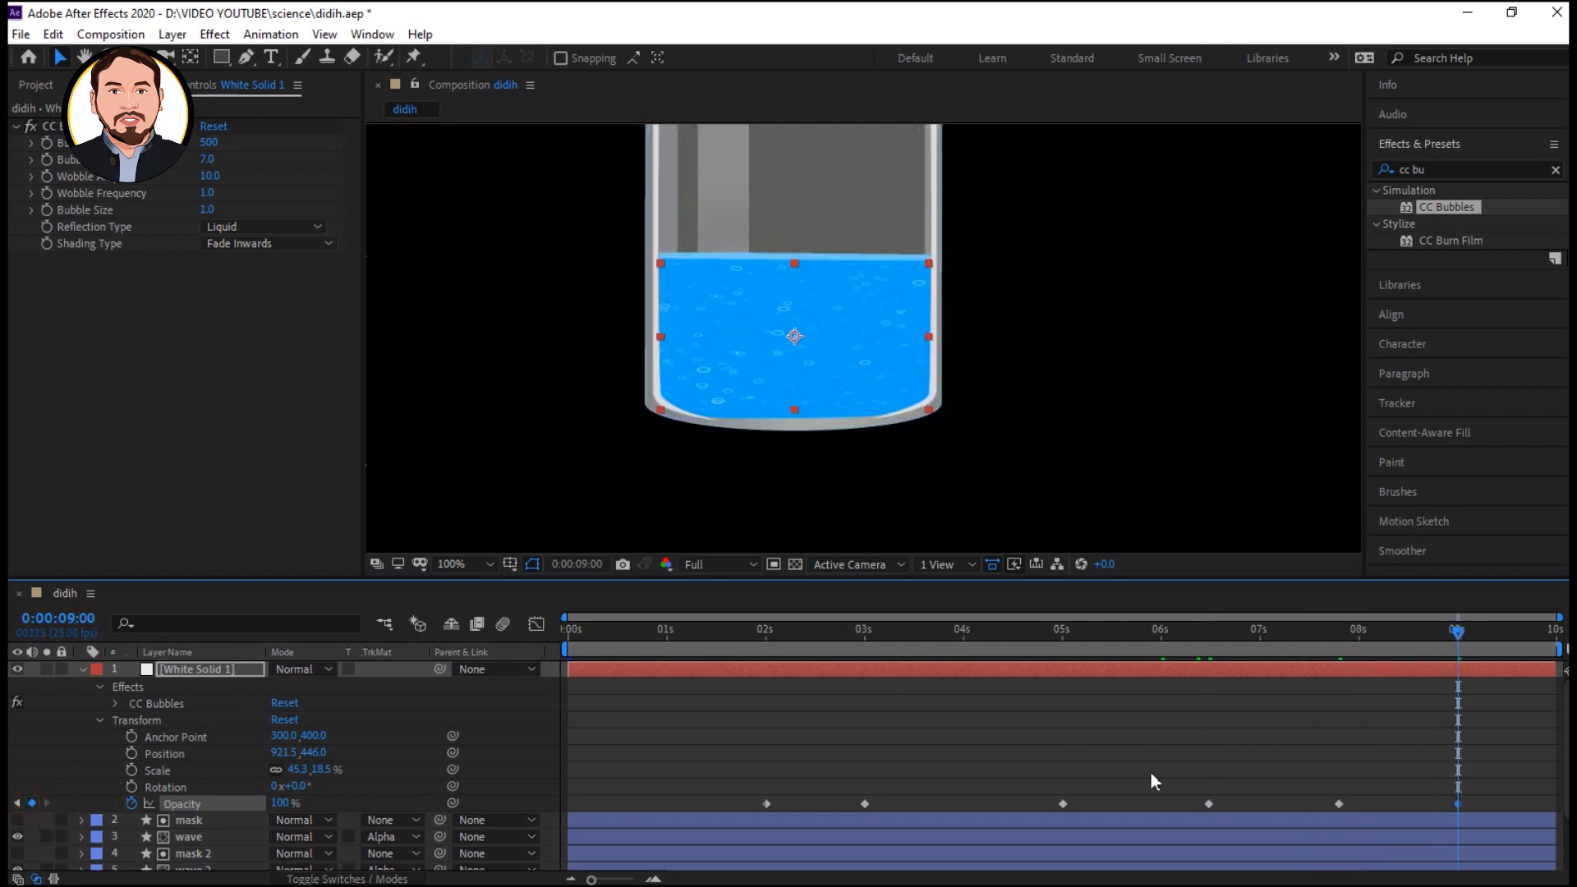
drag(1462, 641, 1541, 644)
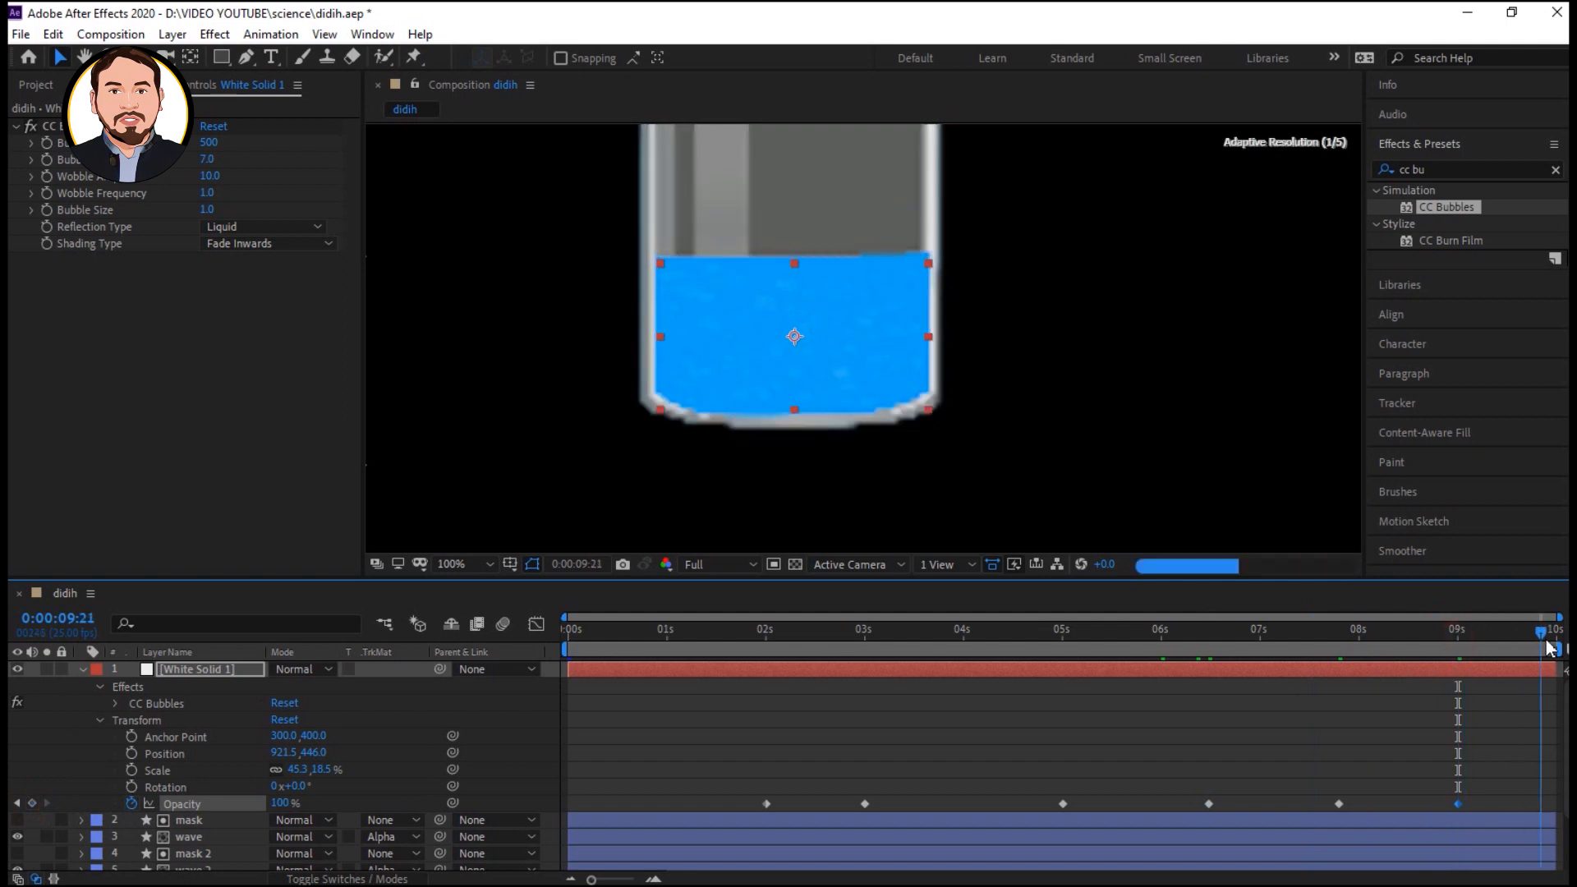
click(32, 804)
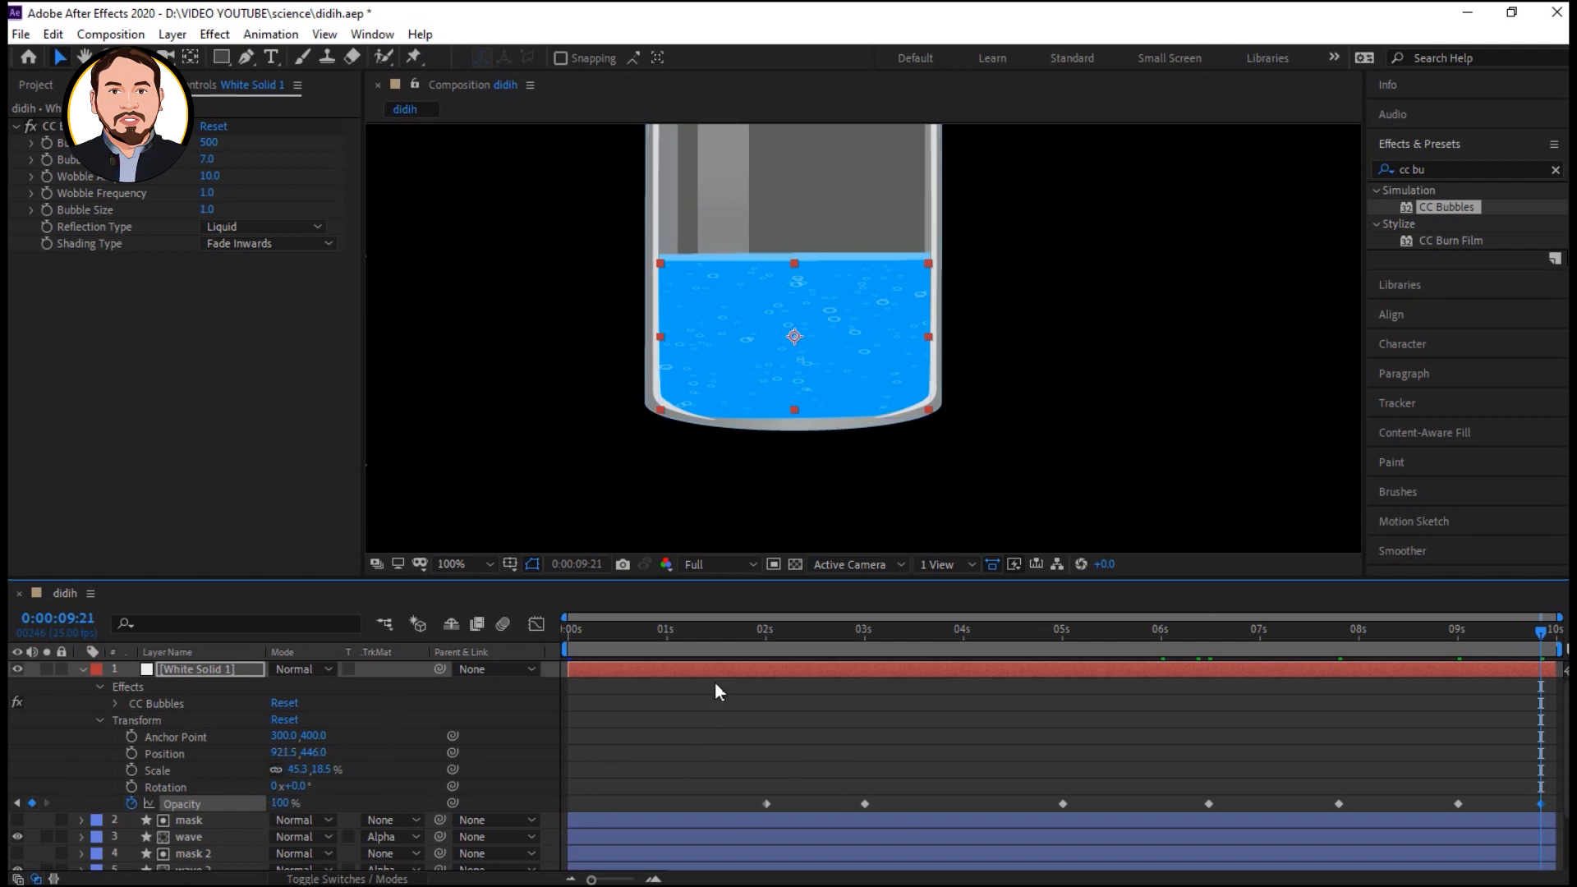
Apply Easy Ease to all of the bubble solid's opacity keyframes and preview the animation from frame 3.
drag(746, 781, 1549, 822)
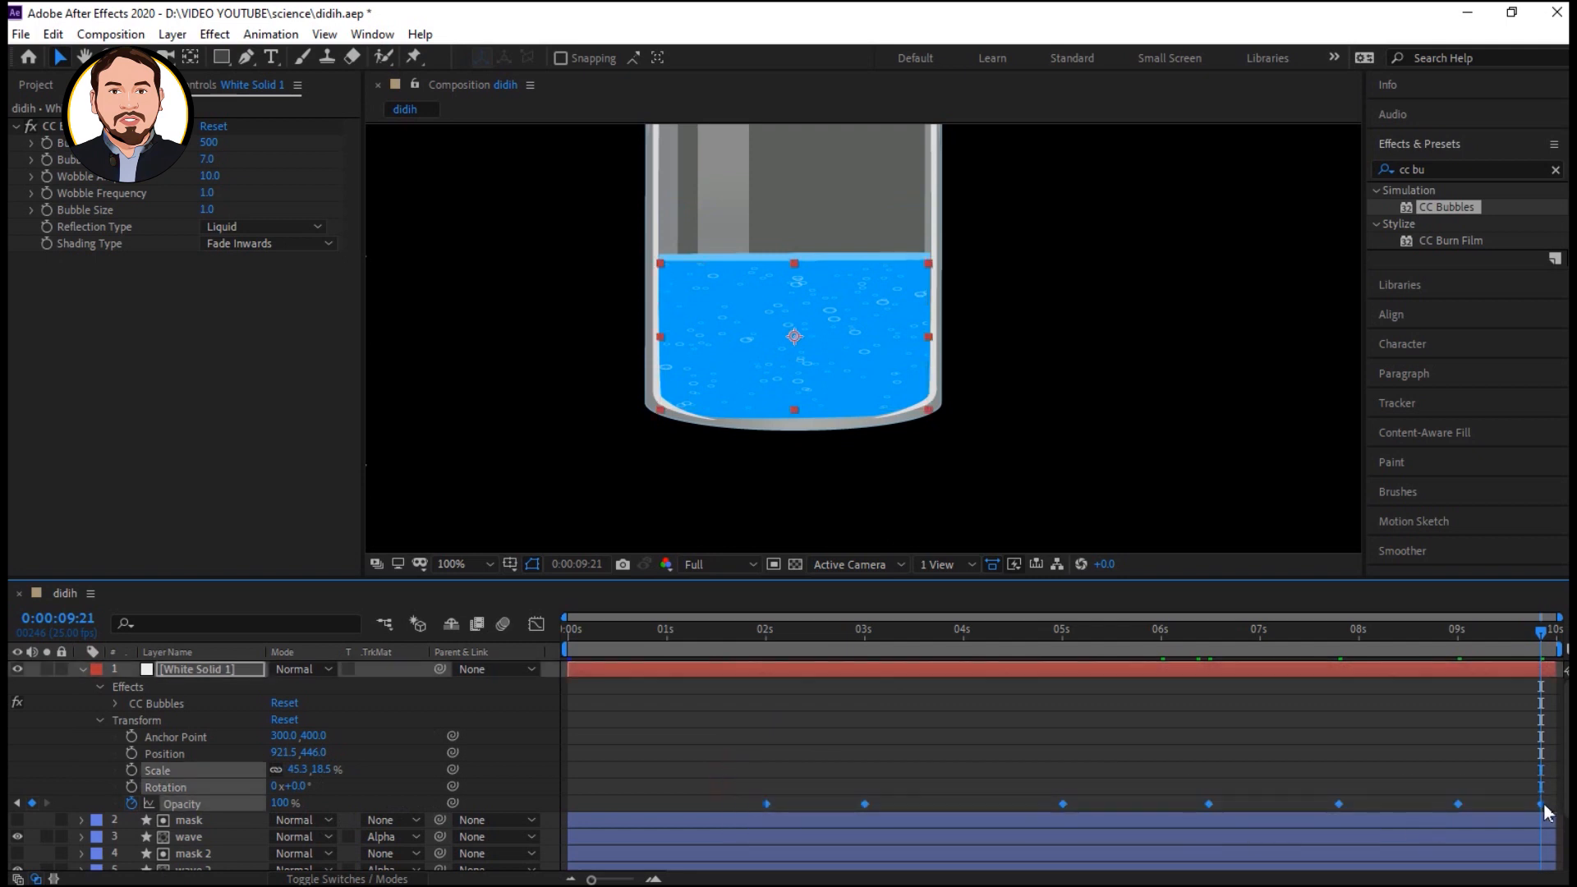
right_click(1460, 807)
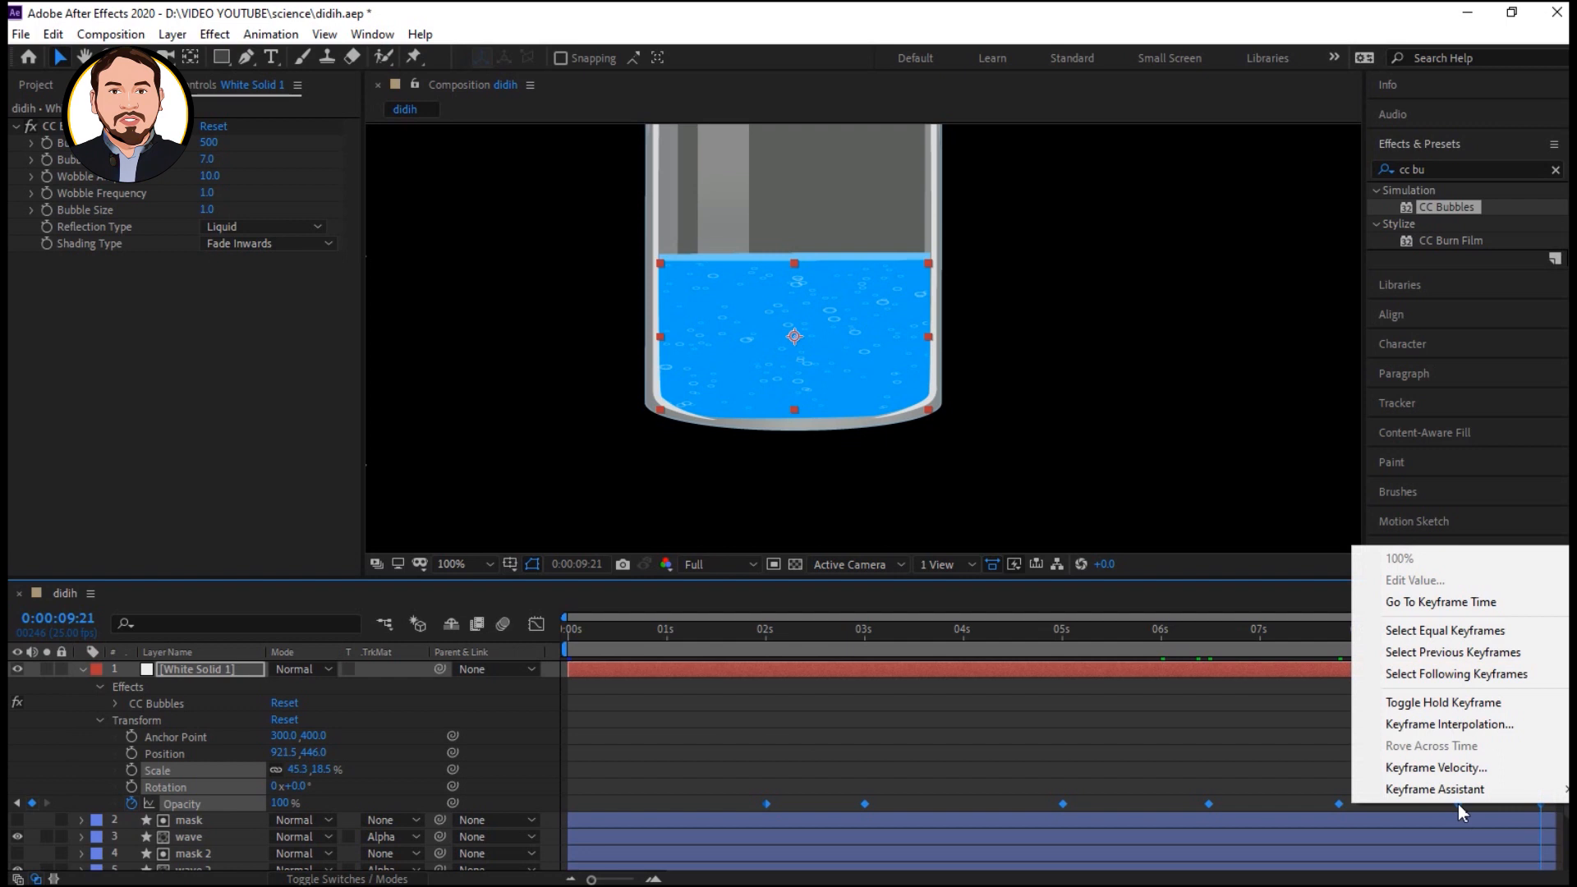
mouse_move(1446, 789)
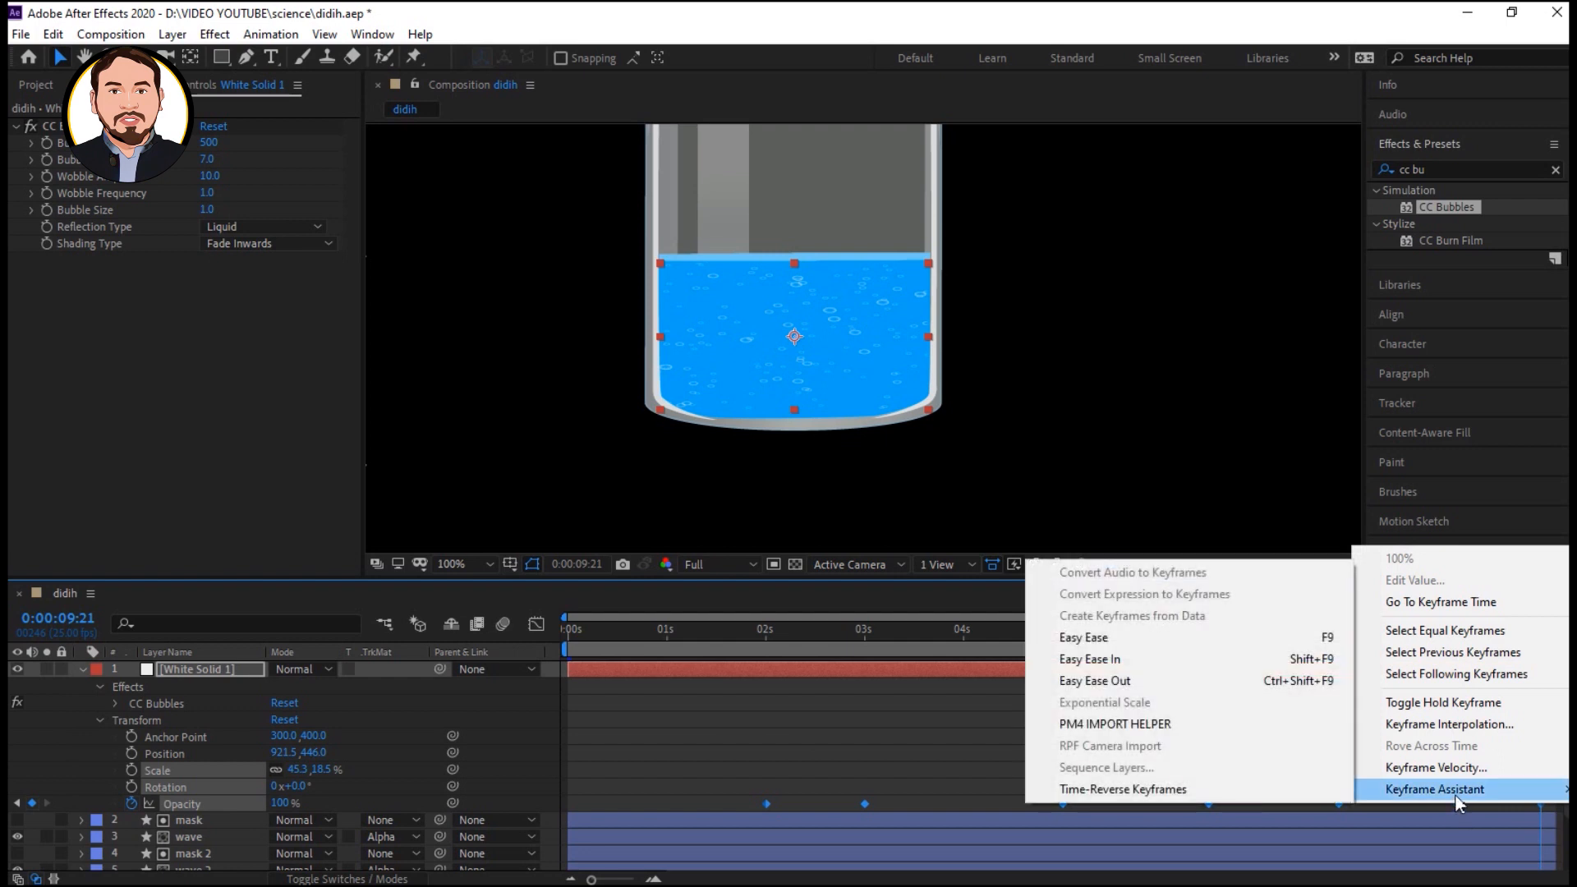
click(1102, 638)
click(579, 634)
key(space)
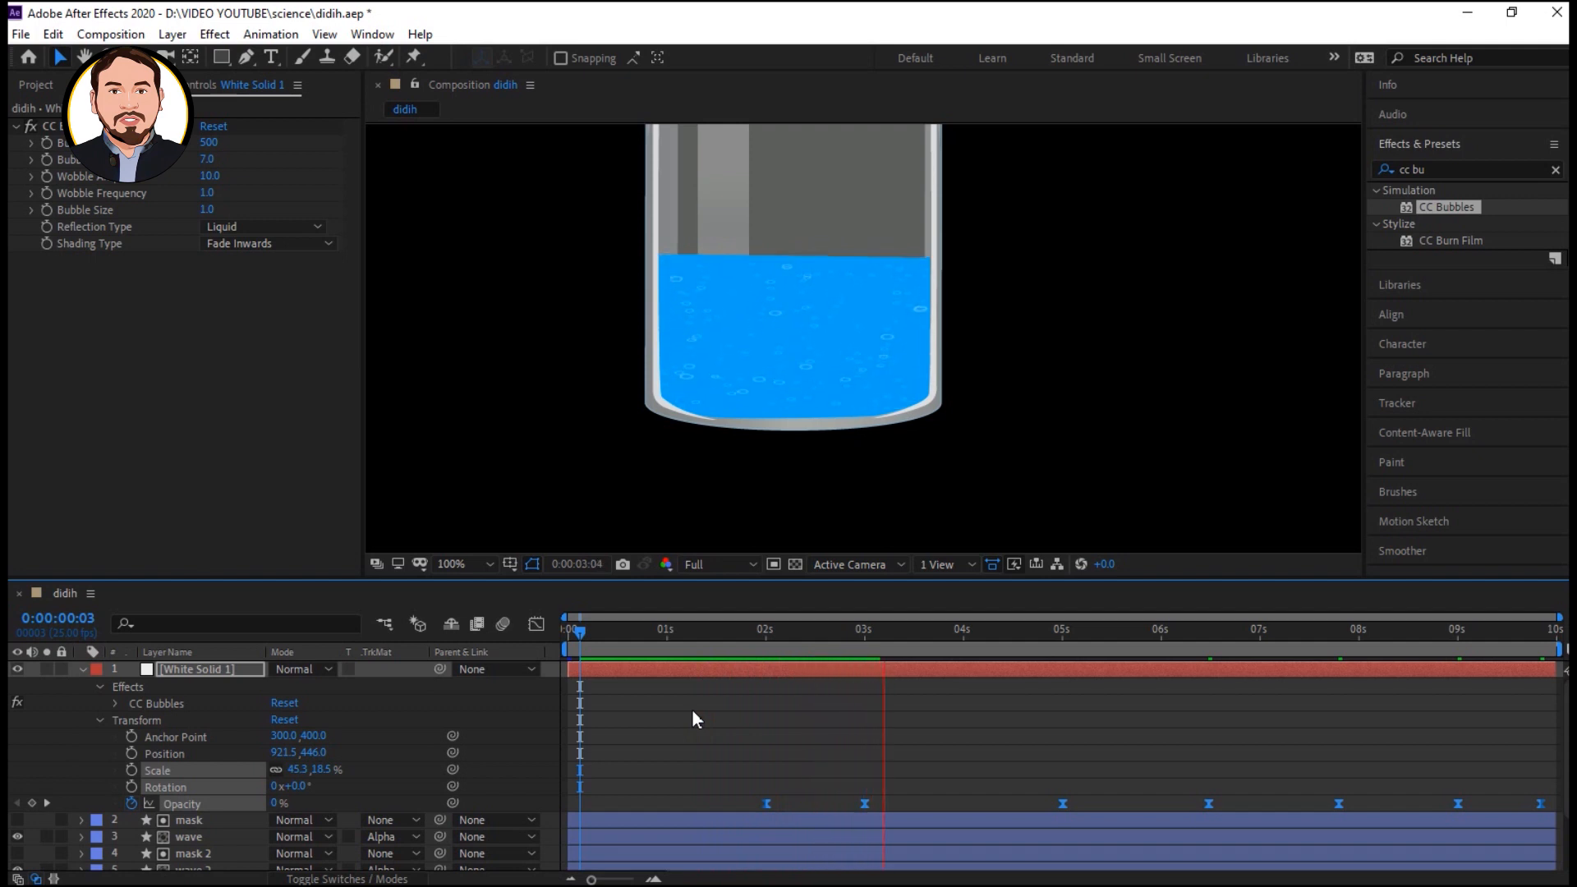
key(space)
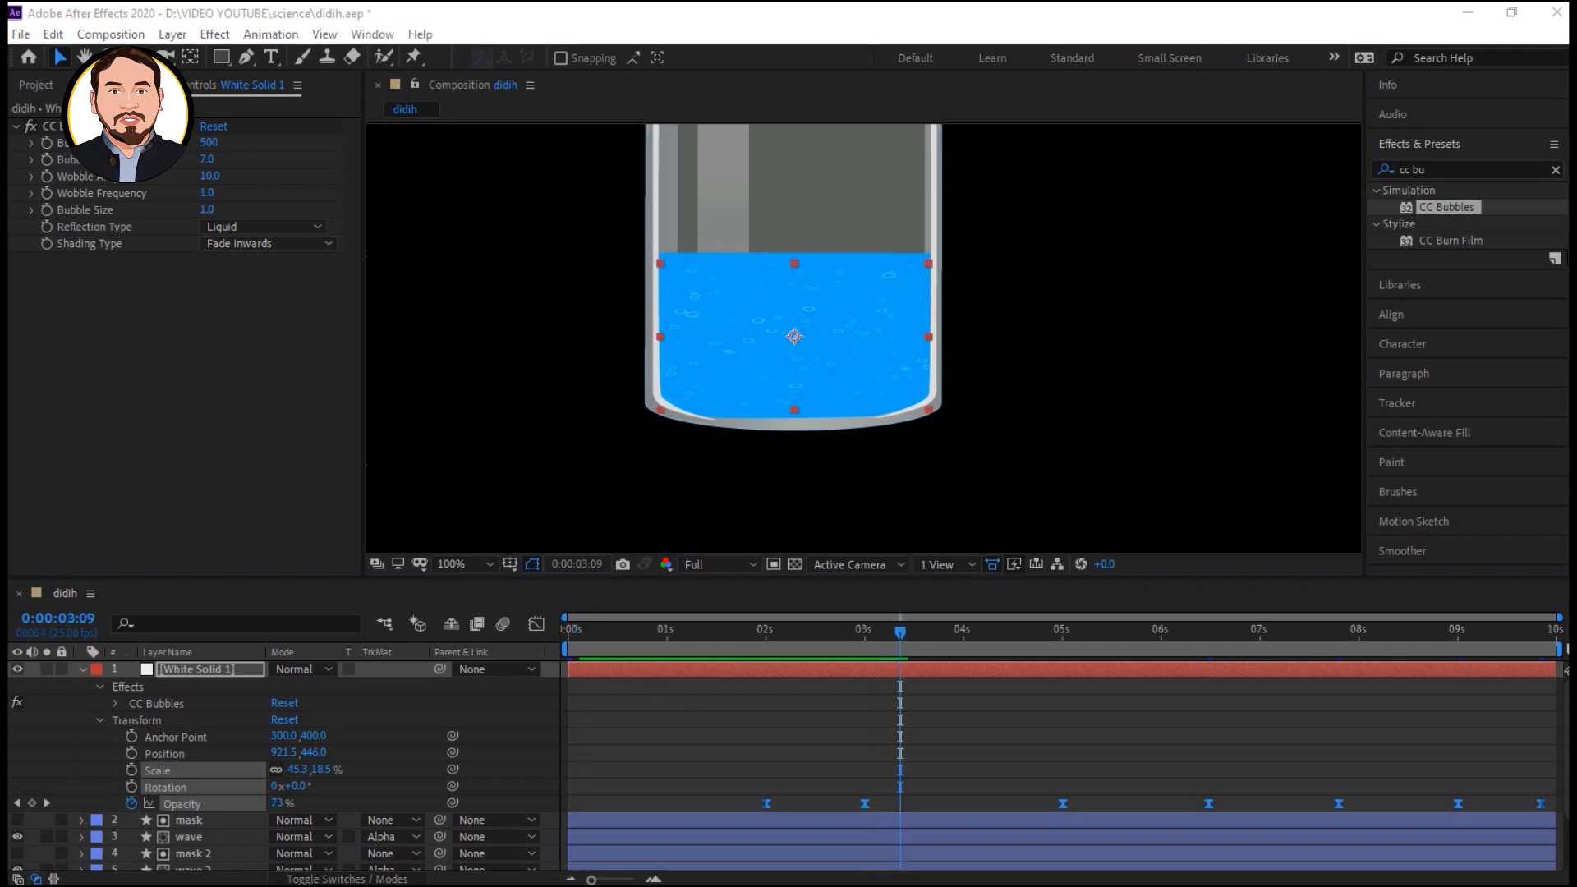
key(alt+Tab)
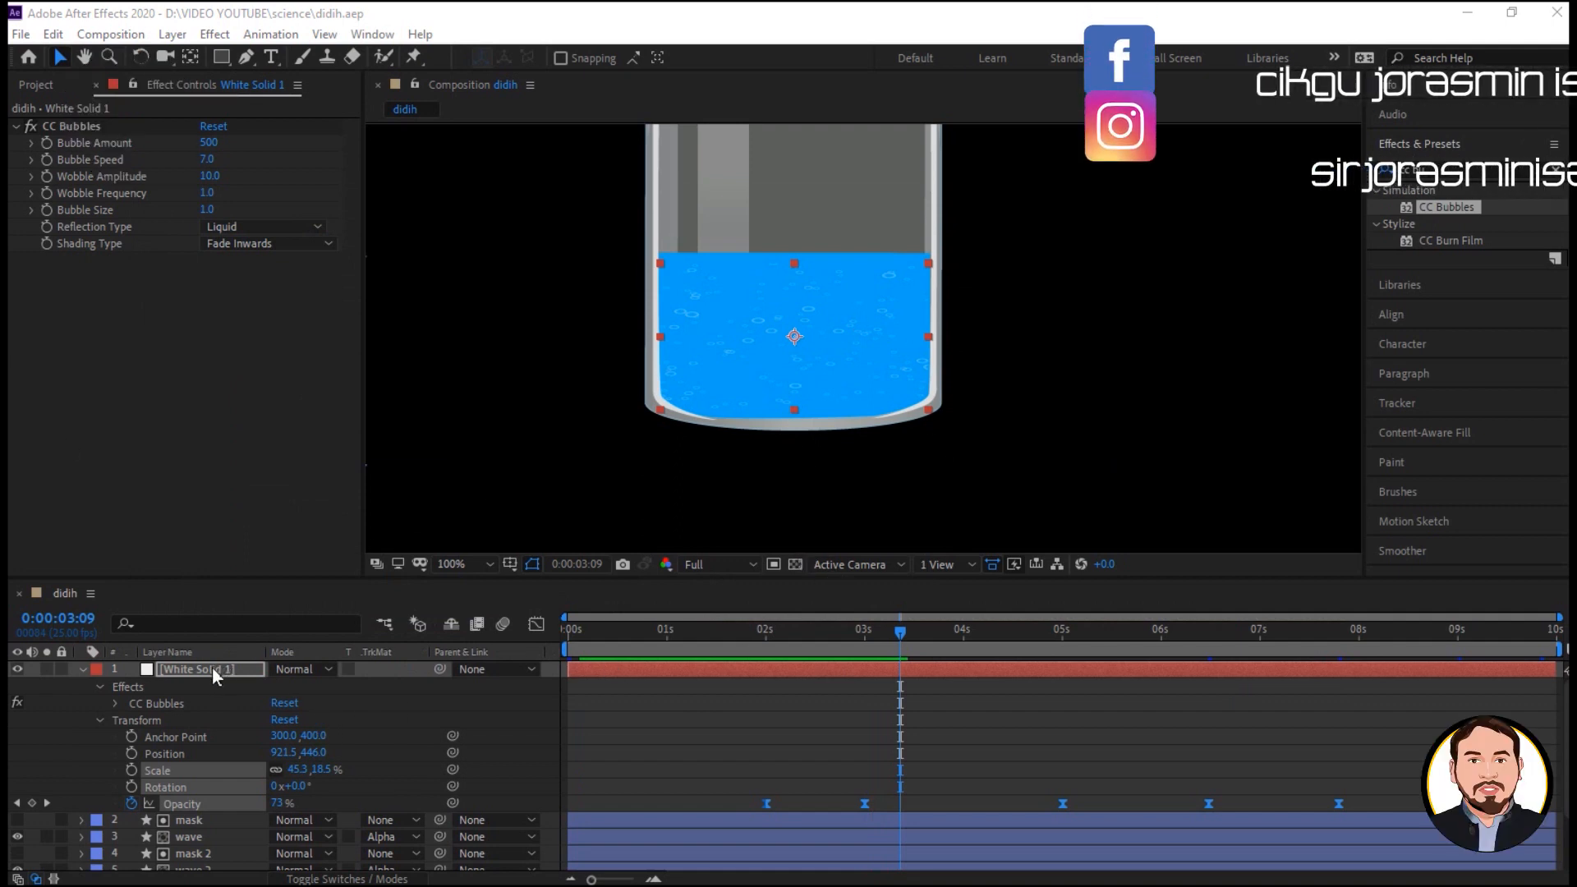
Rename the white solid layer as buih and collapse its properties.
click(212, 671)
key(Return)
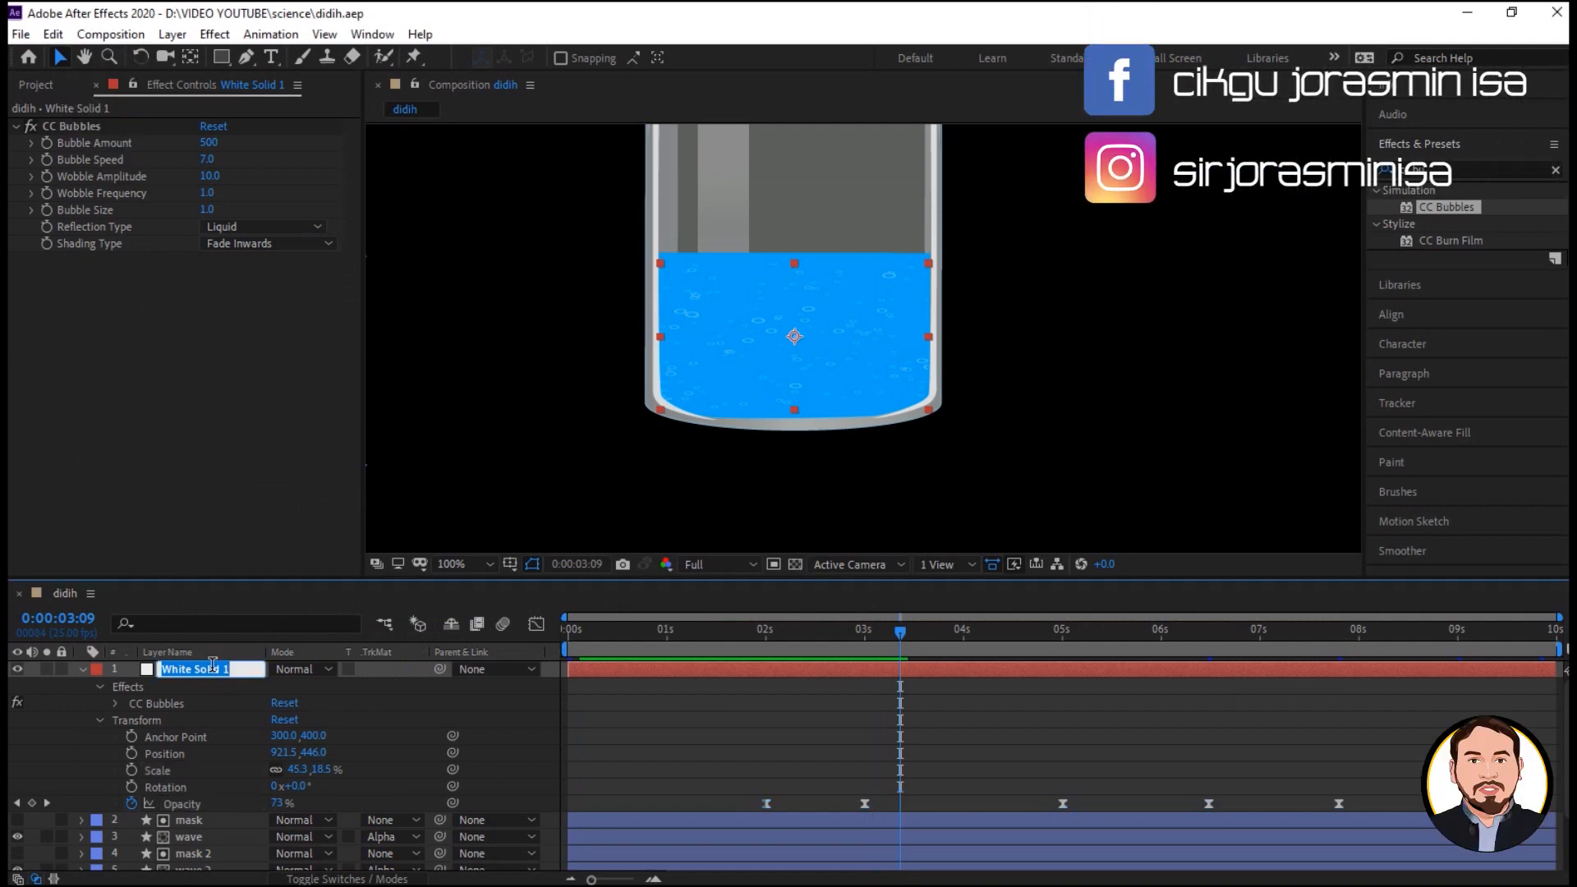
text(buih)
key(Return)
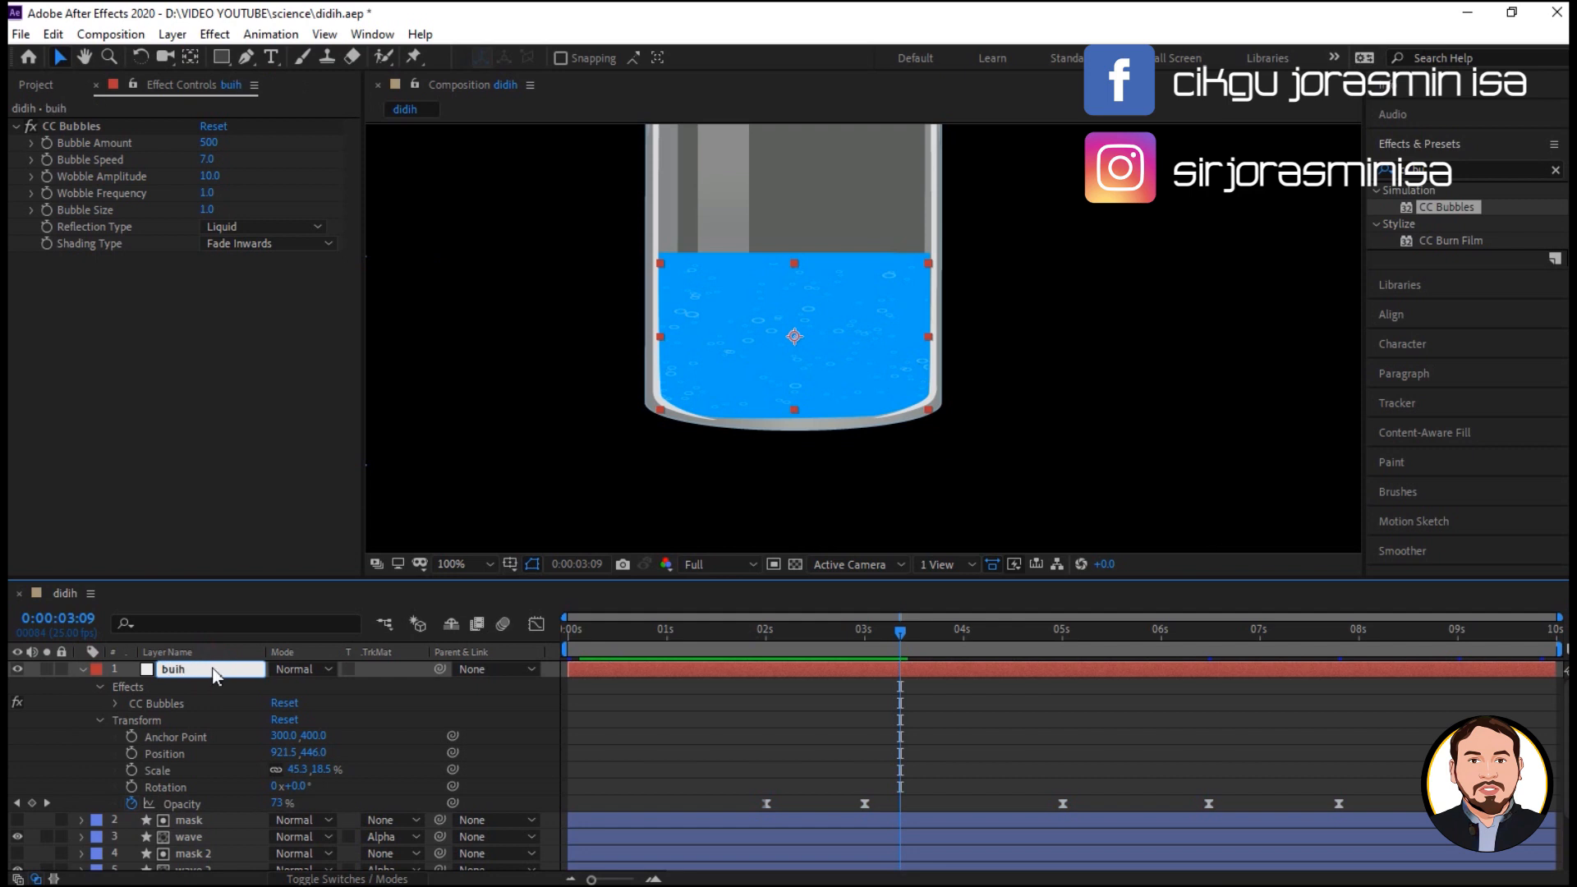
click(84, 669)
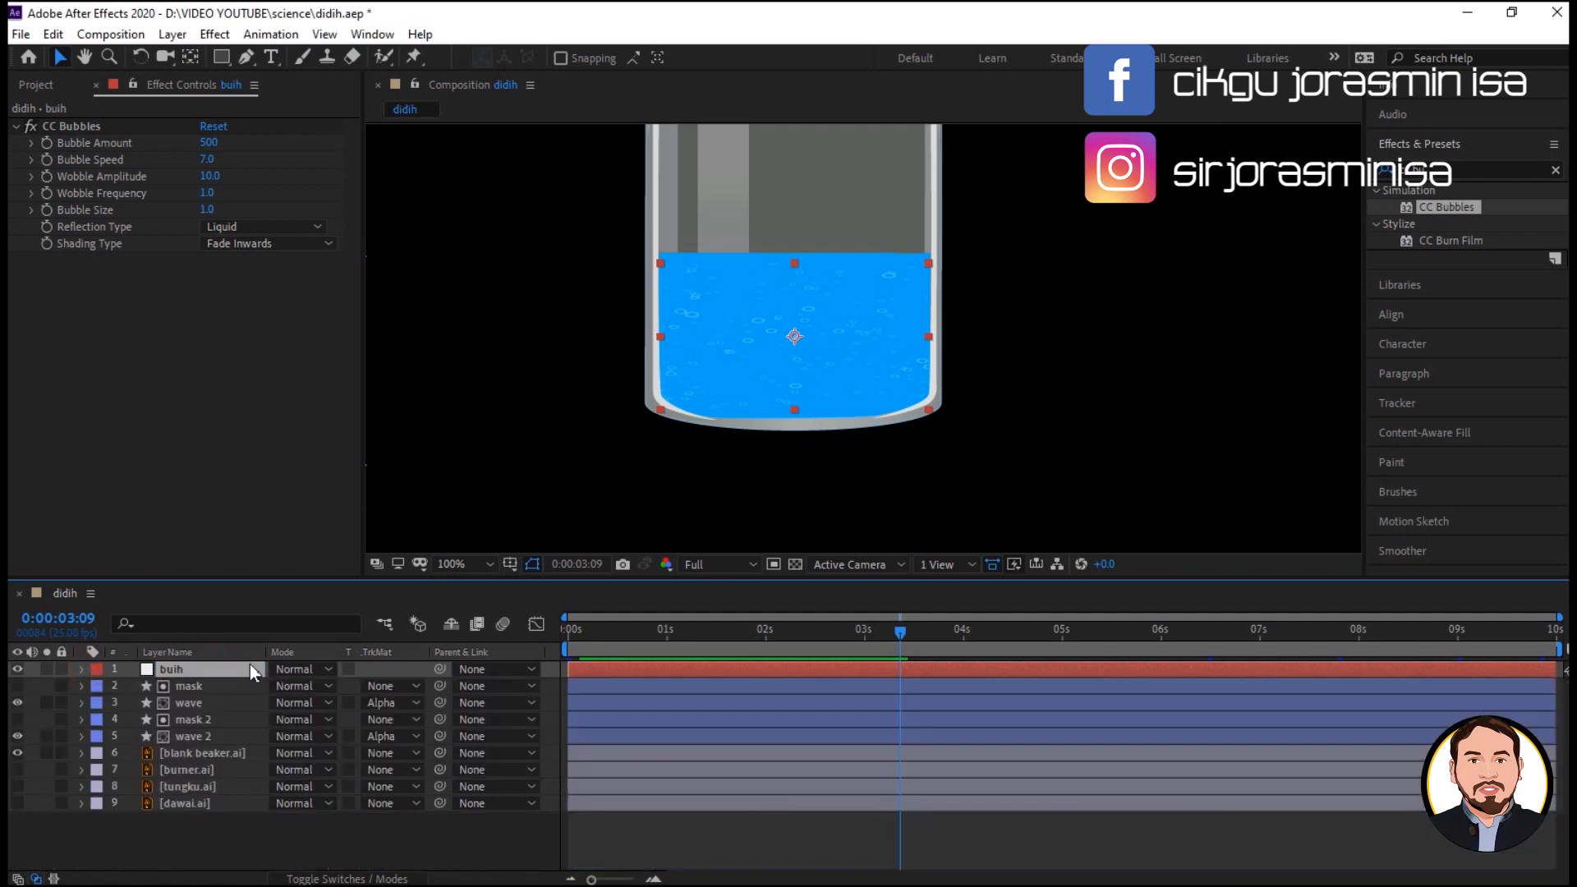
Pre-compose the layers from buih down to blank beaker.ai into a new composition named "bikar berbuih".
shift+click(196, 750)
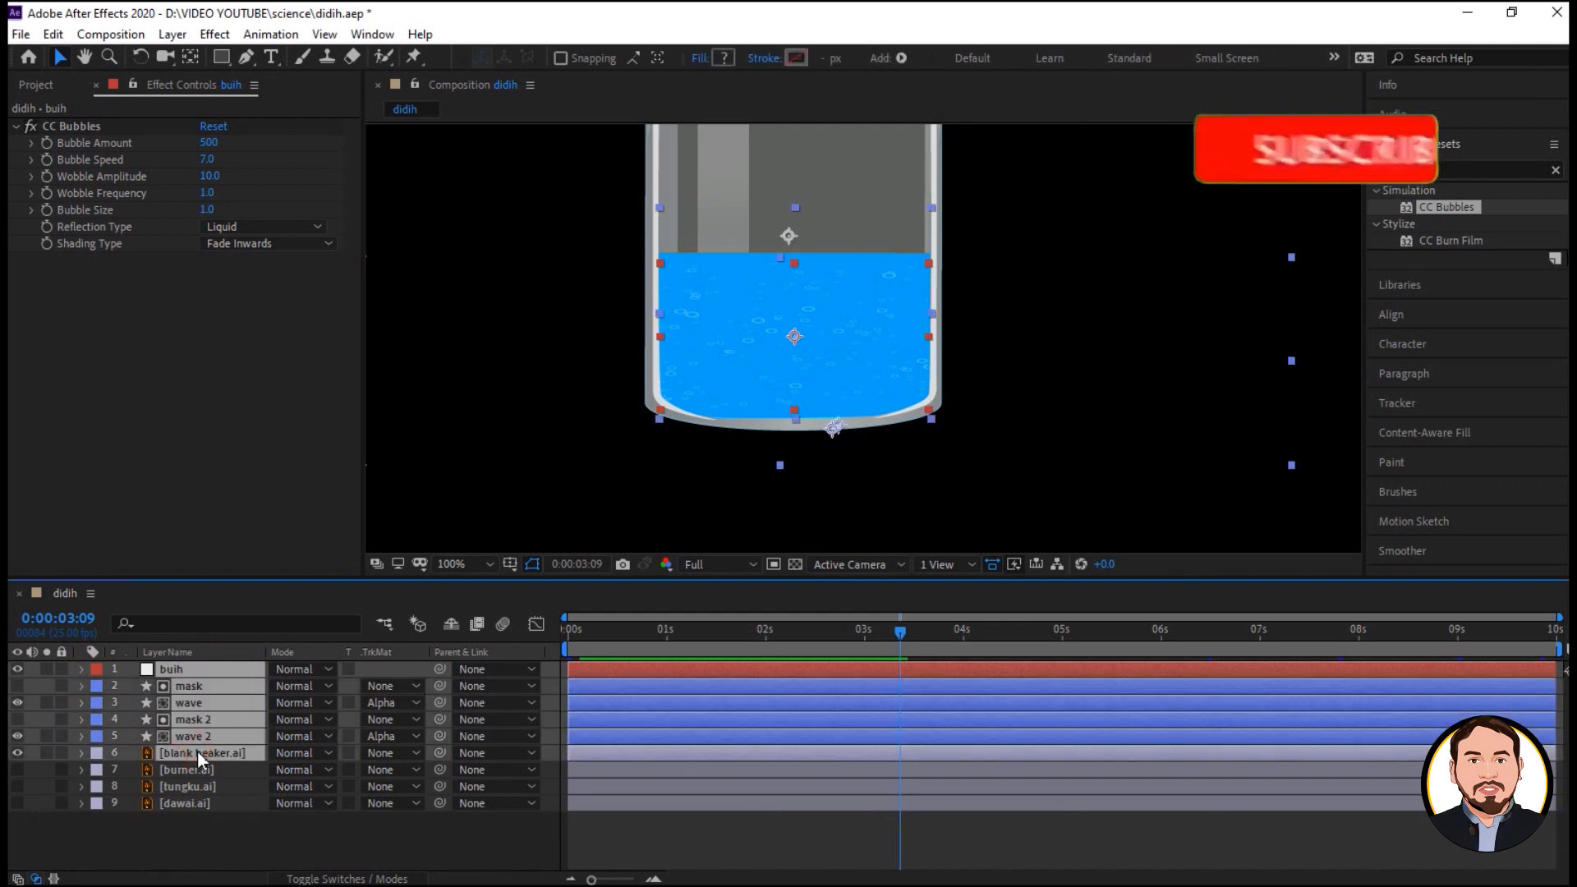
right_click(197, 751)
click(270, 644)
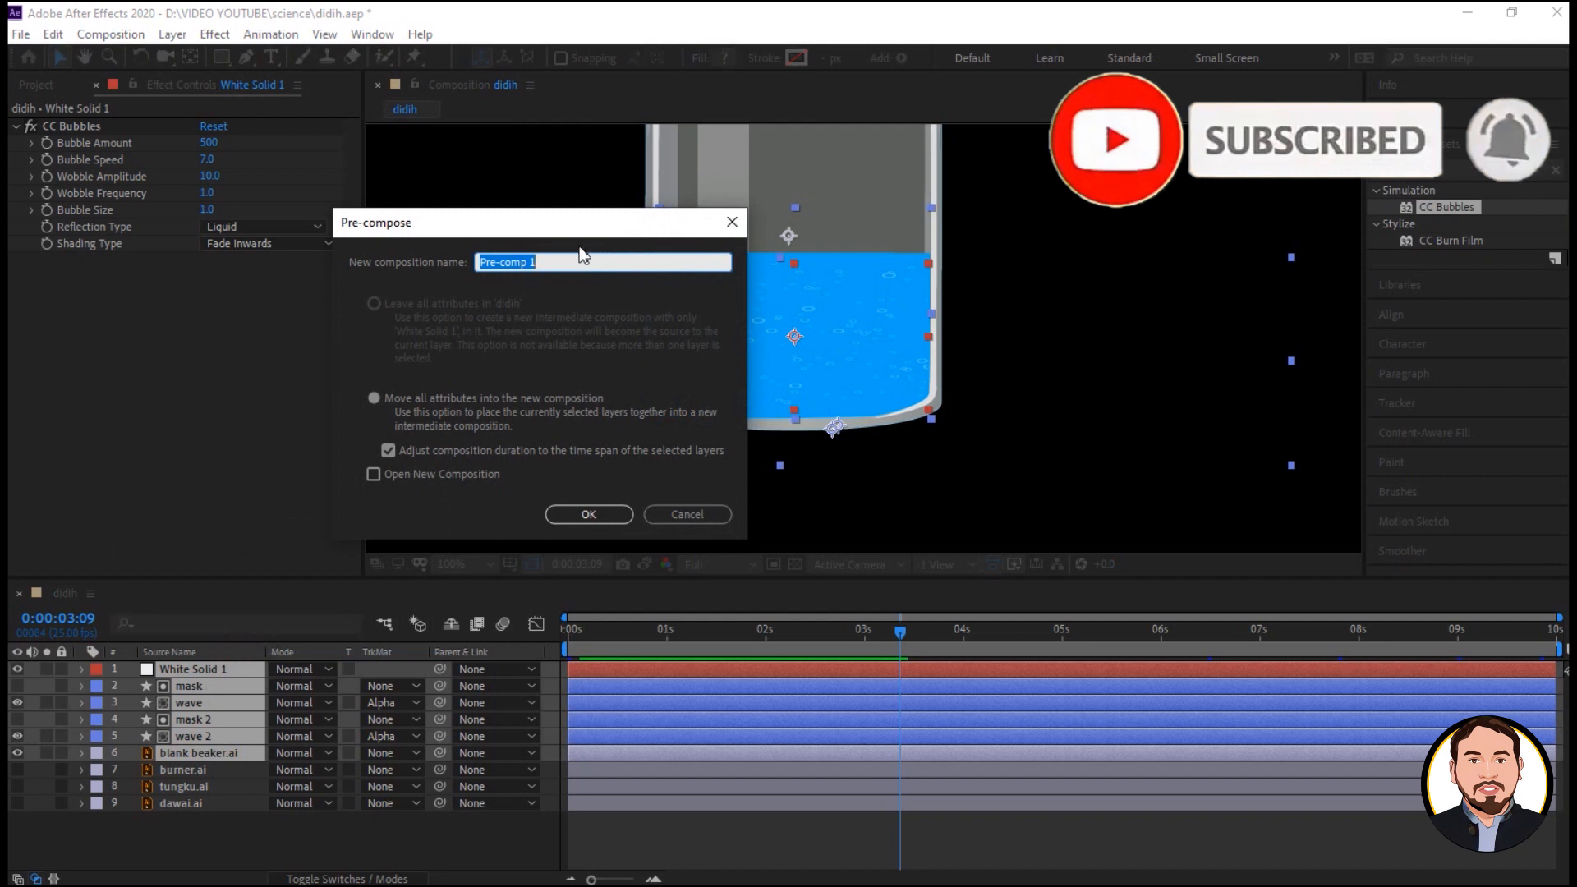
text(bikar berbuih)
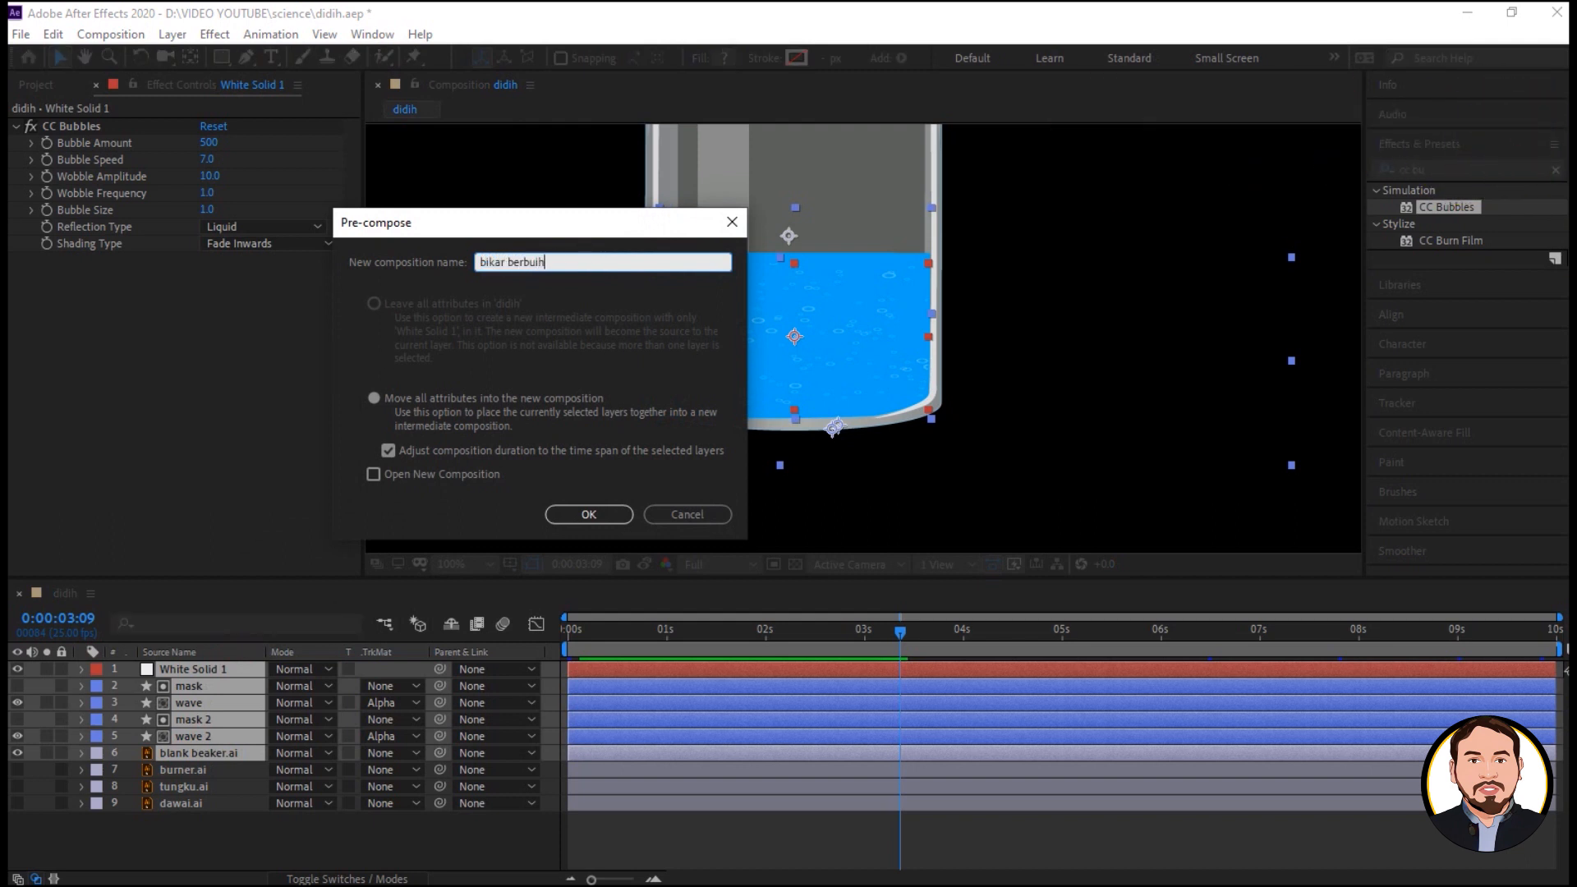
key(Return)
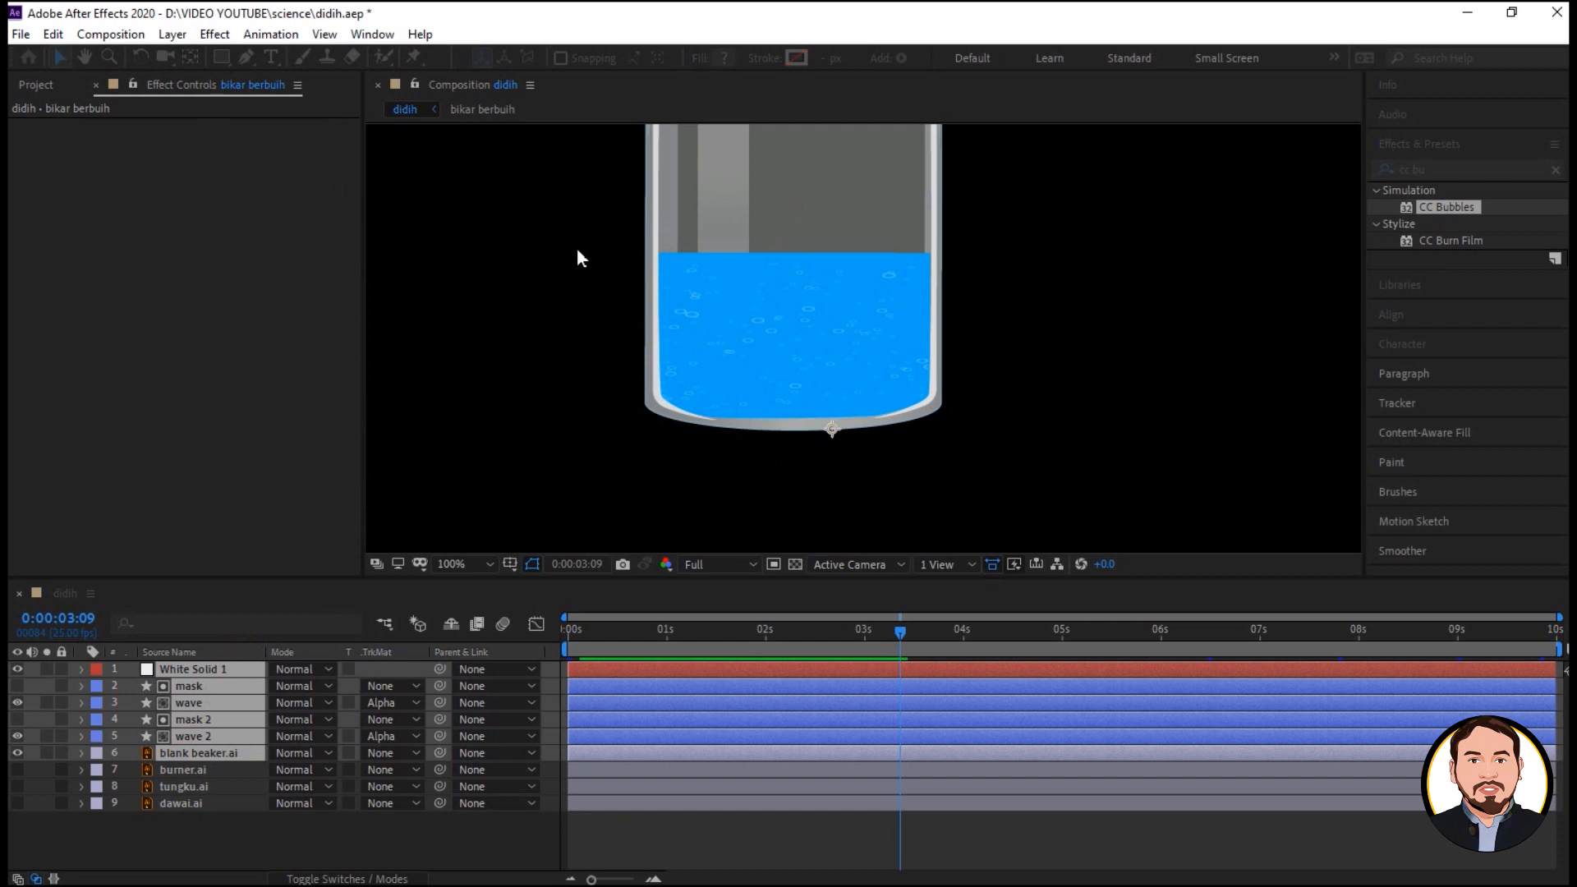
click(37, 85)
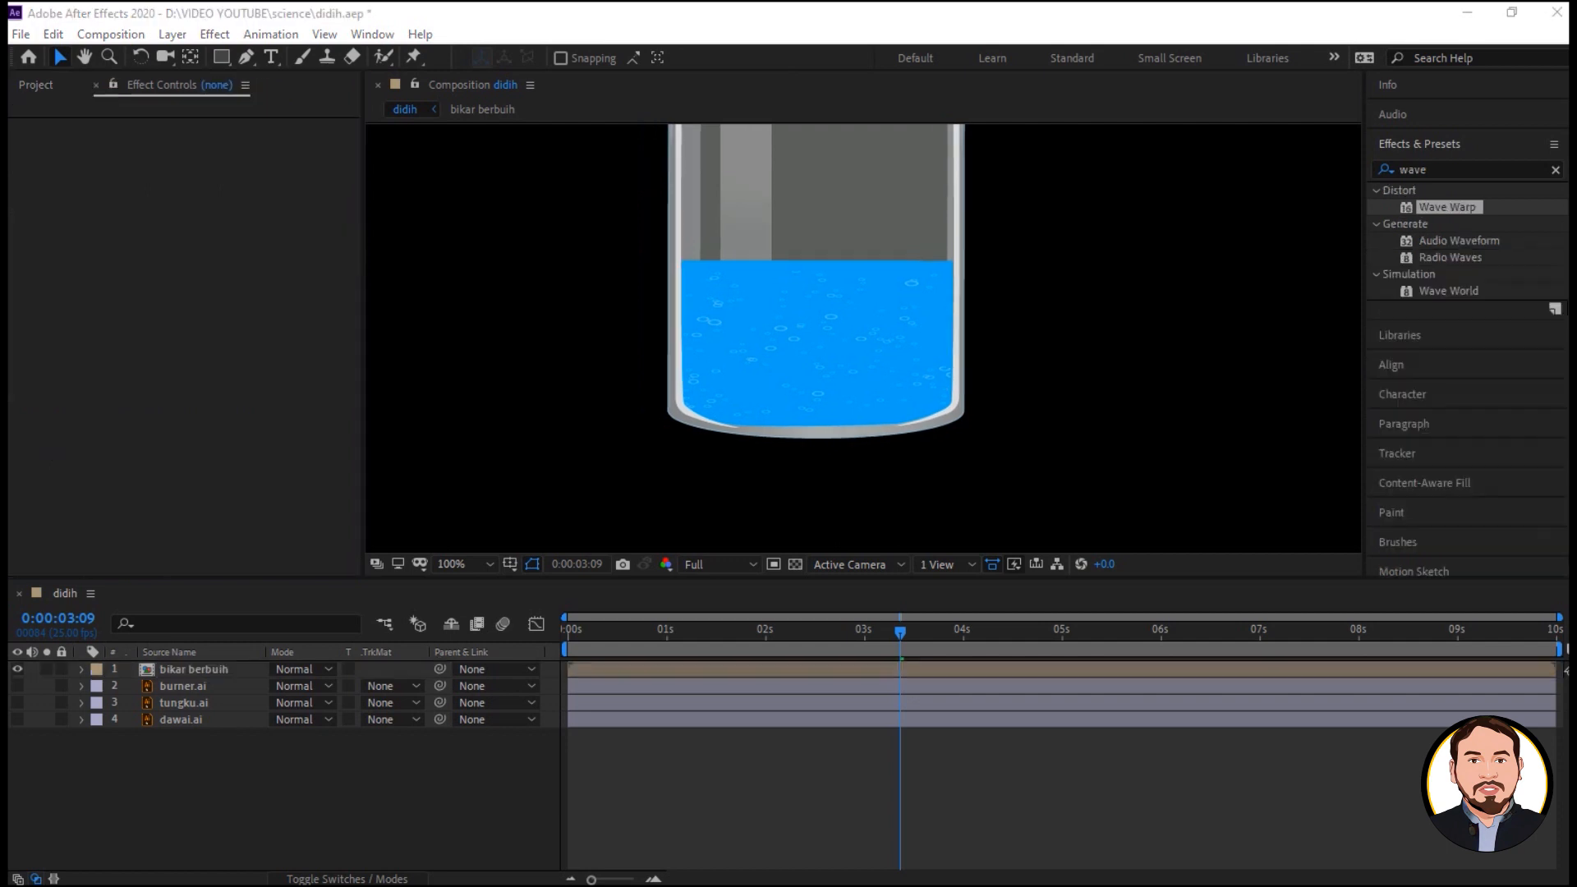
Show only the burner.ai layer by hiding bikar berbuih, and bring up the project's list of footage files.
click(17, 686)
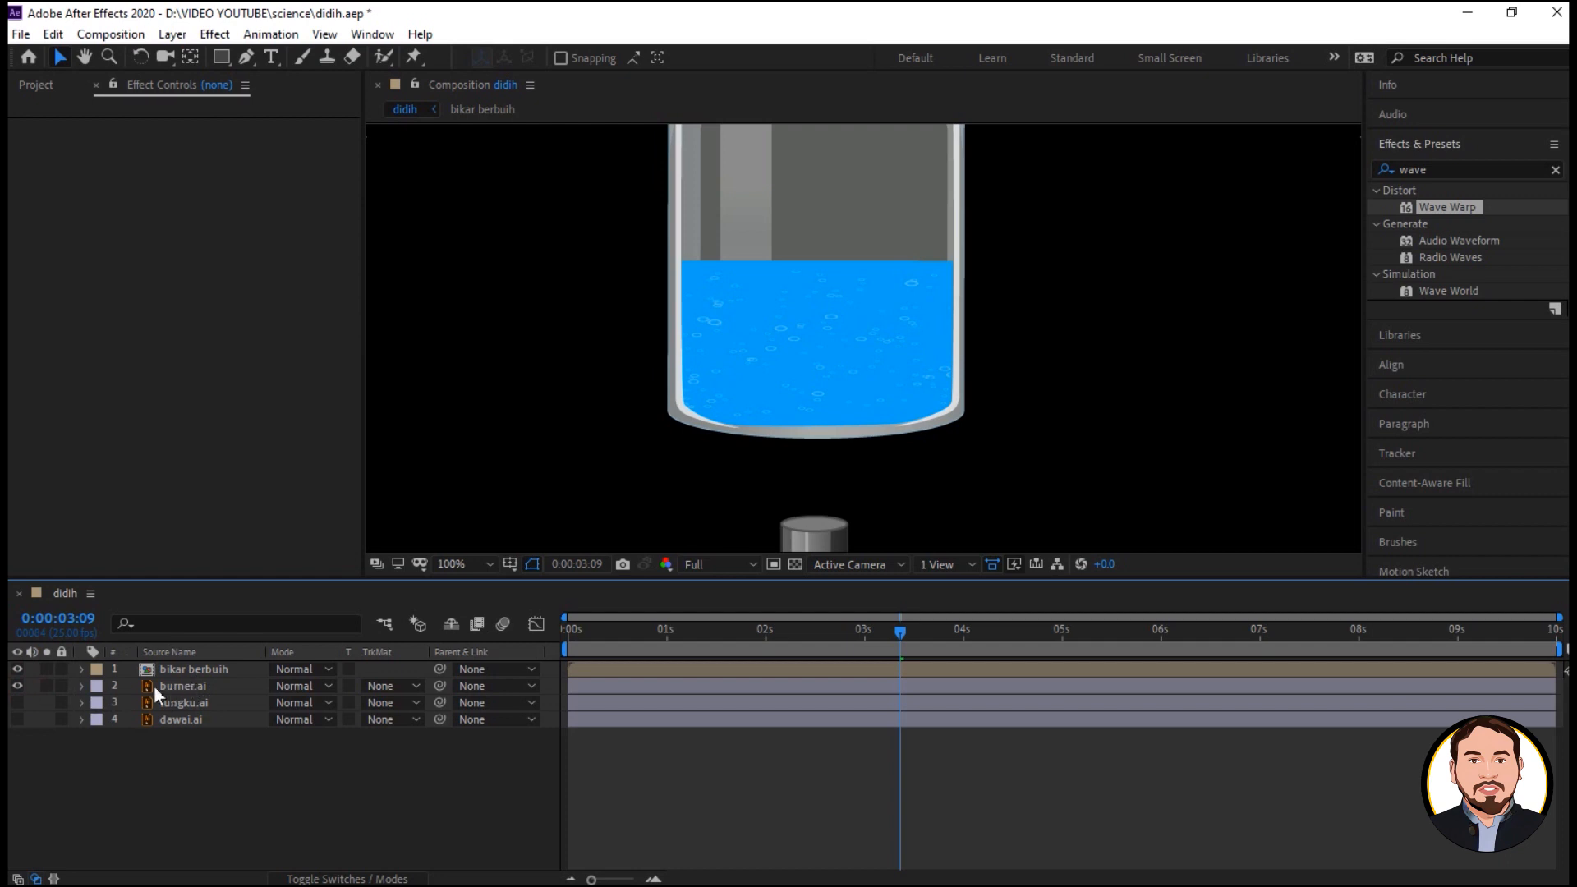
click(18, 668)
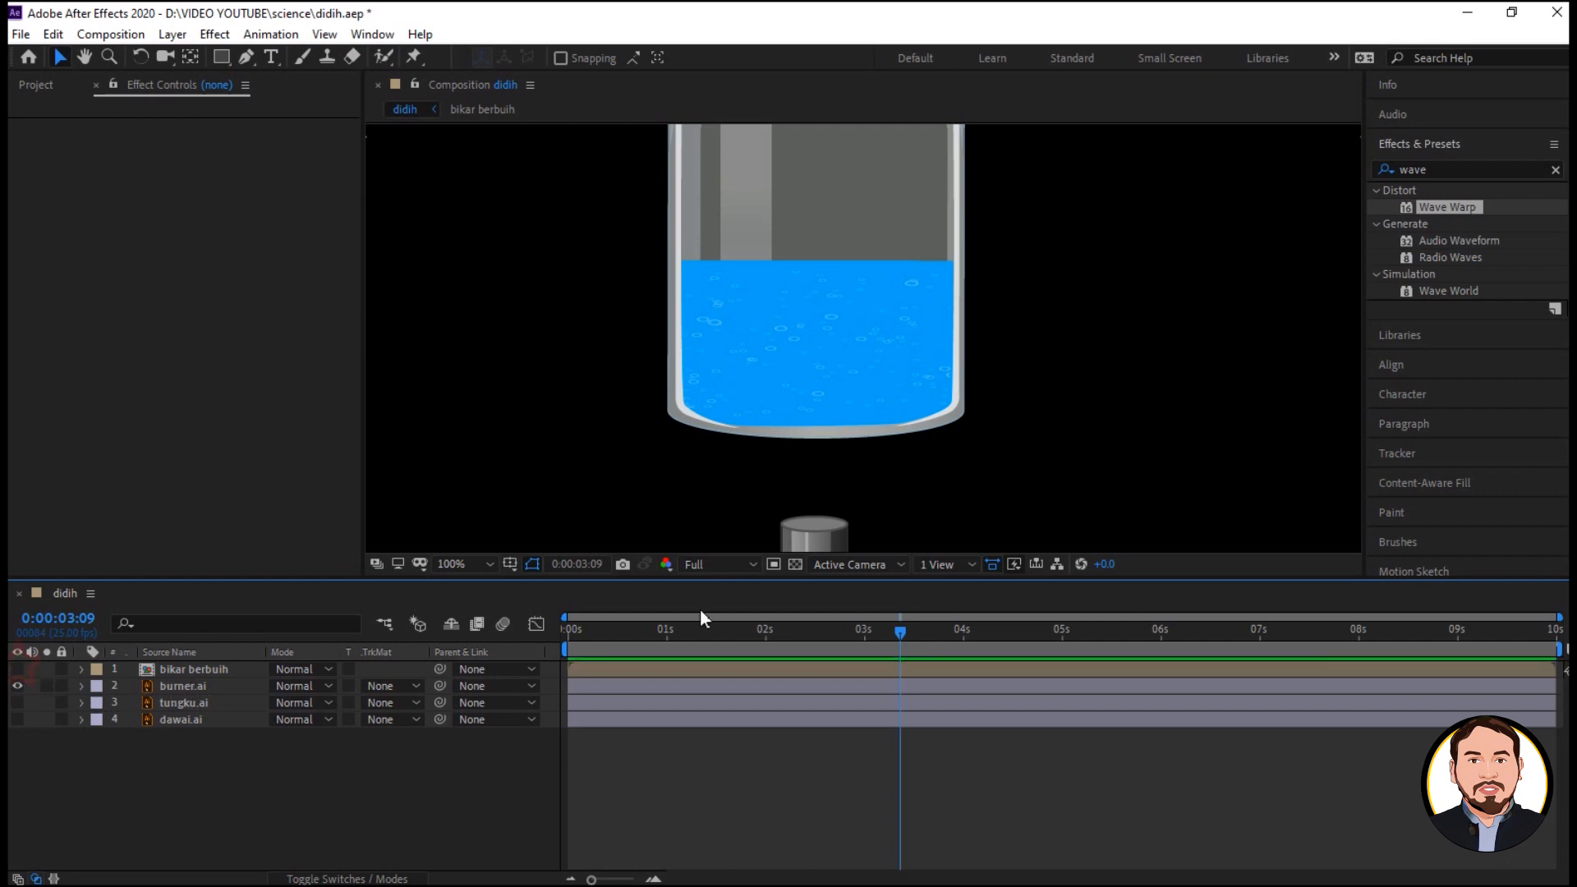
drag(833, 513, 834, 295)
click(217, 792)
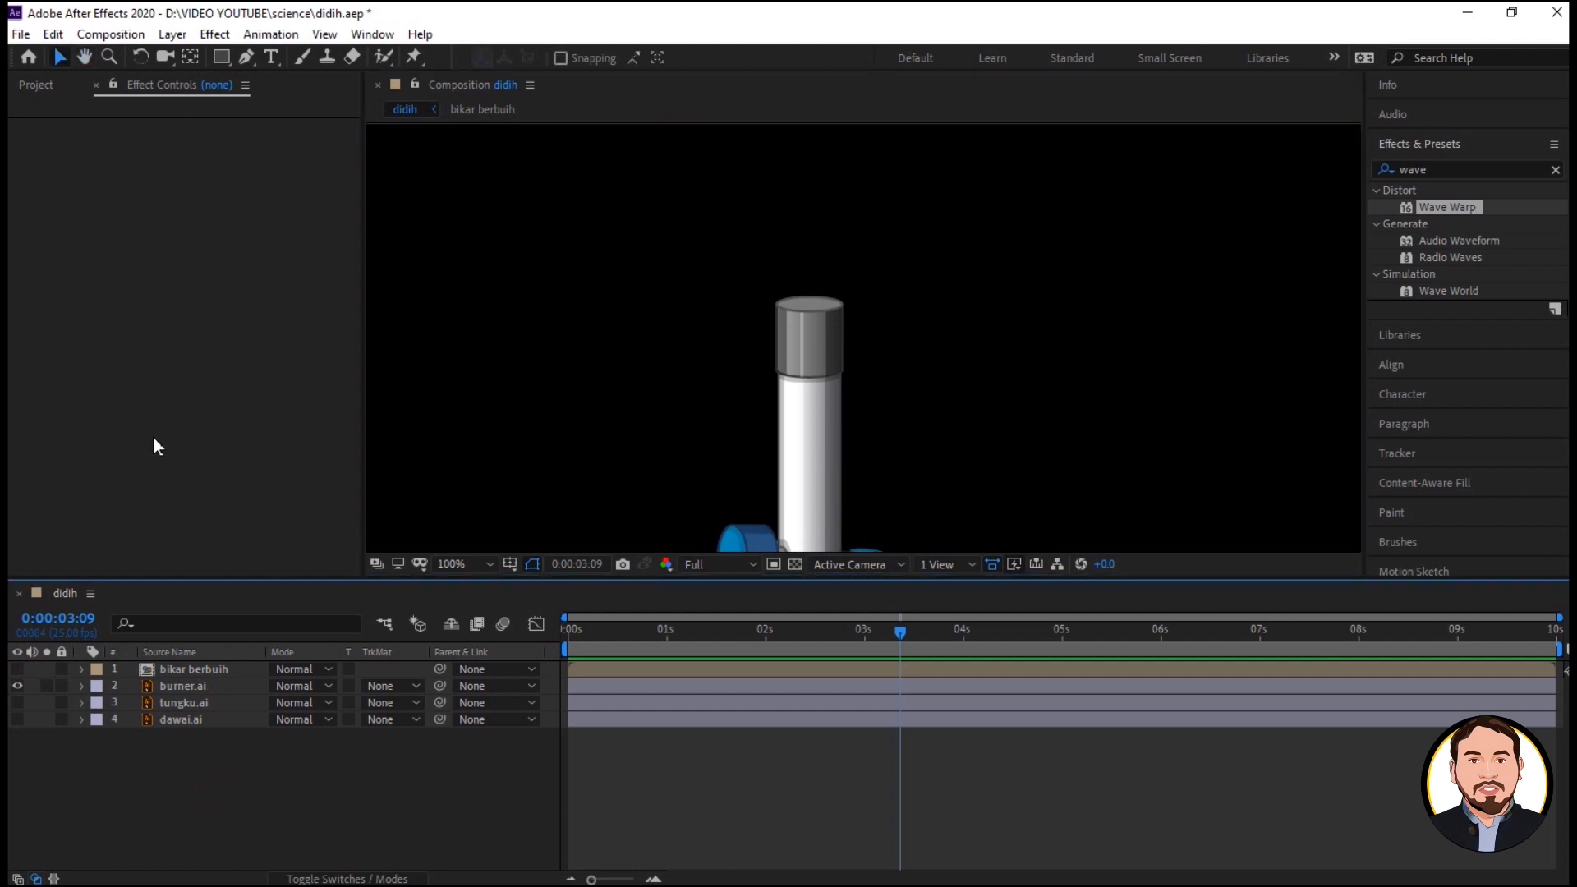
click(36, 85)
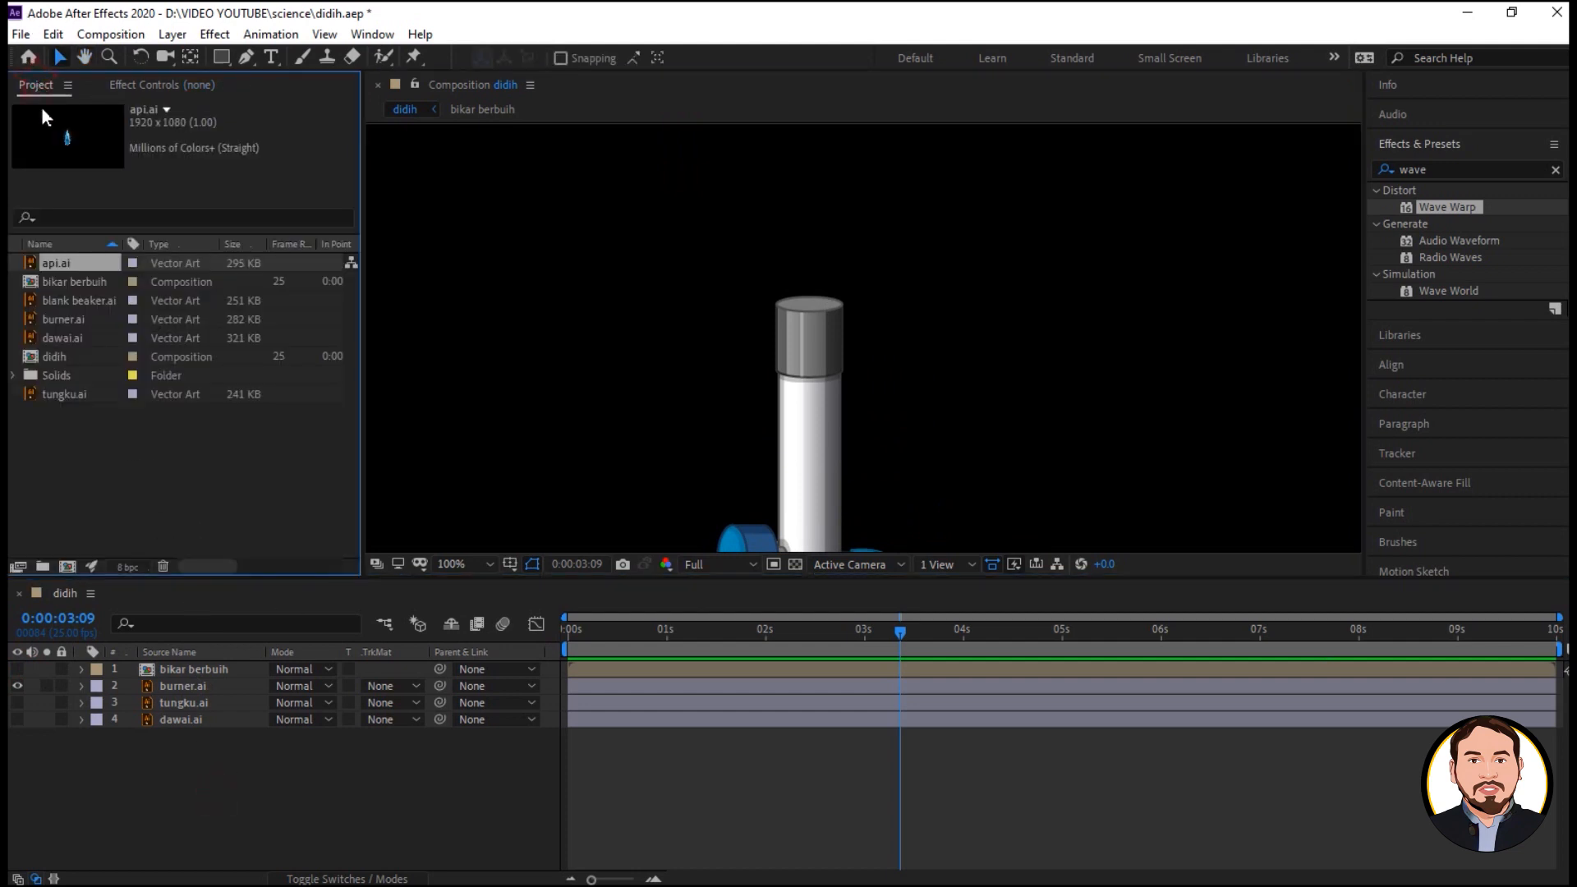
right_click(175, 465)
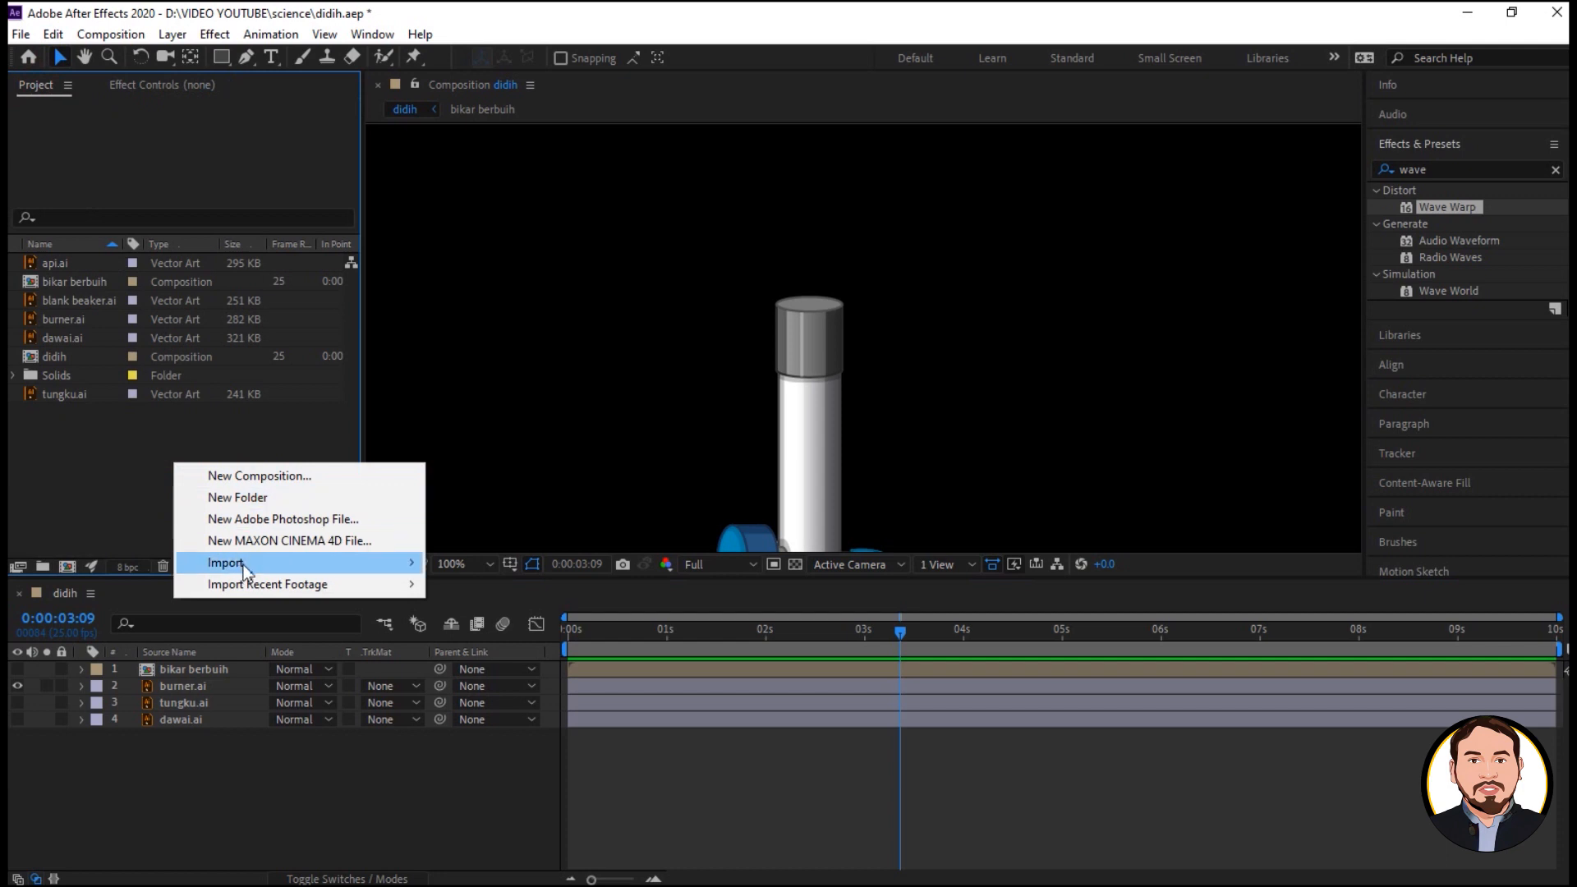
mouse_move(246, 564)
click(106, 448)
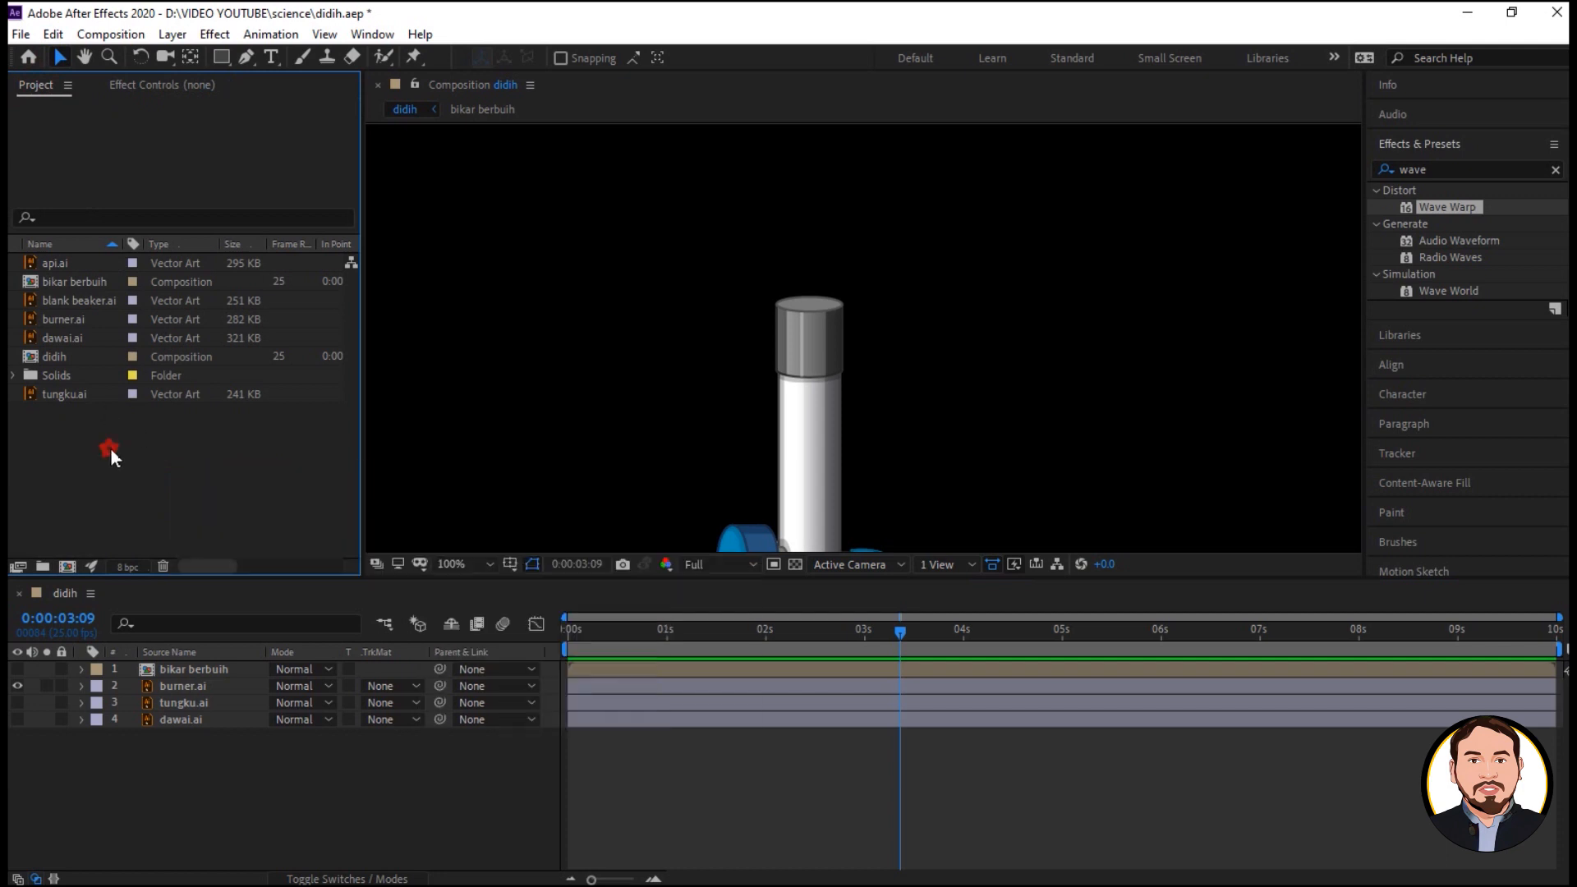
Add api.ai to the composition just above the burner.ai layer and move the flame to the right of the burner tube.
click(57, 265)
drag(58, 265, 187, 679)
drag(849, 326, 1084, 315)
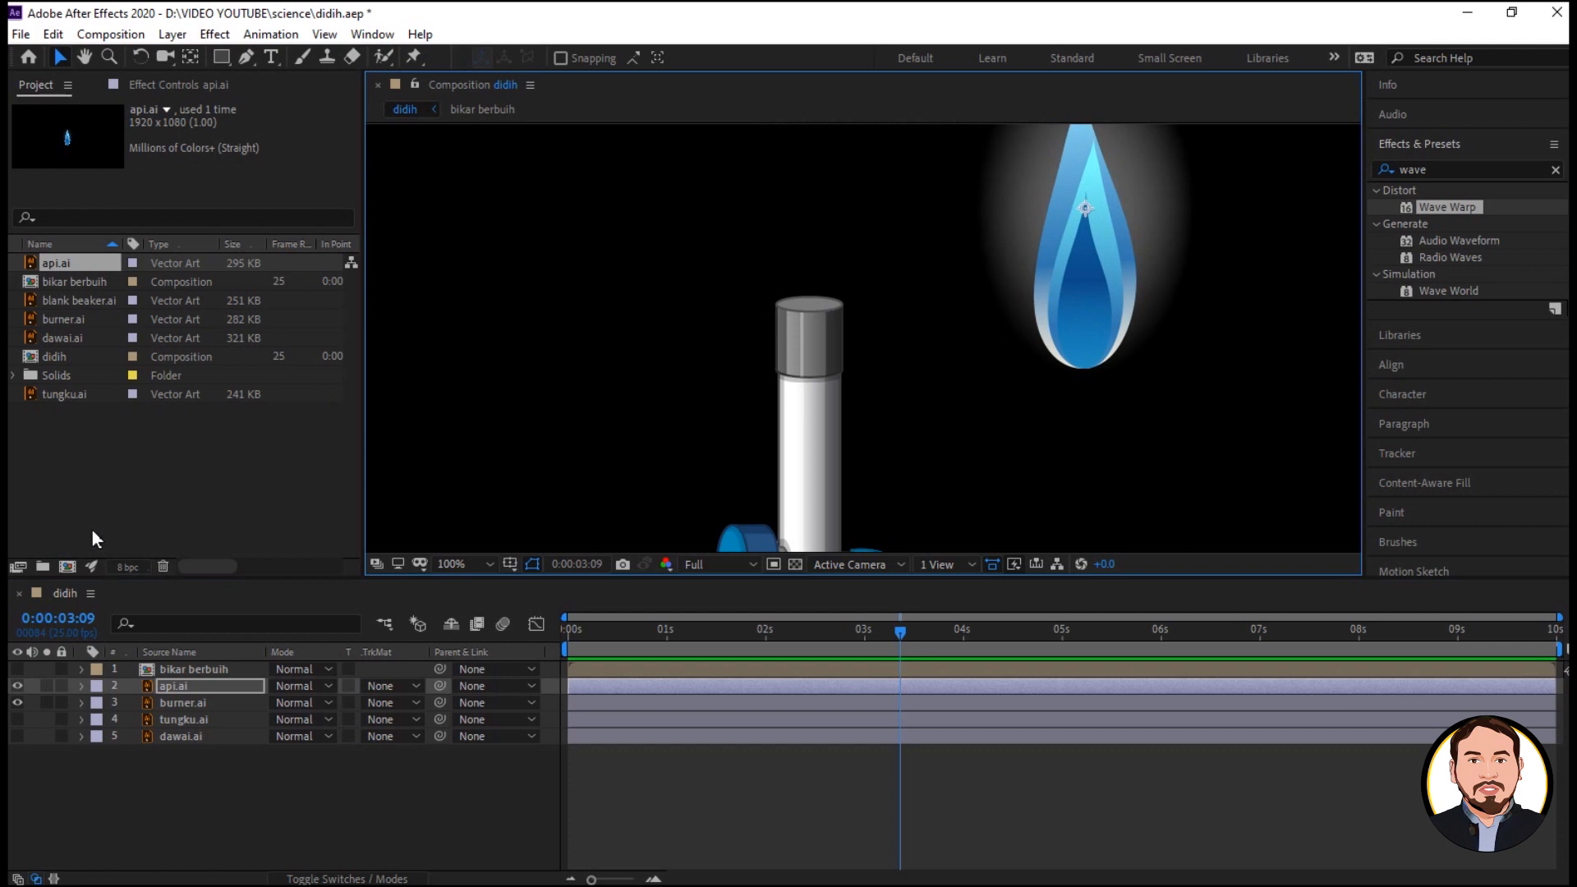
Import the api burner Illustrator file from the science folder into the project.
right_click(157, 462)
click(427, 563)
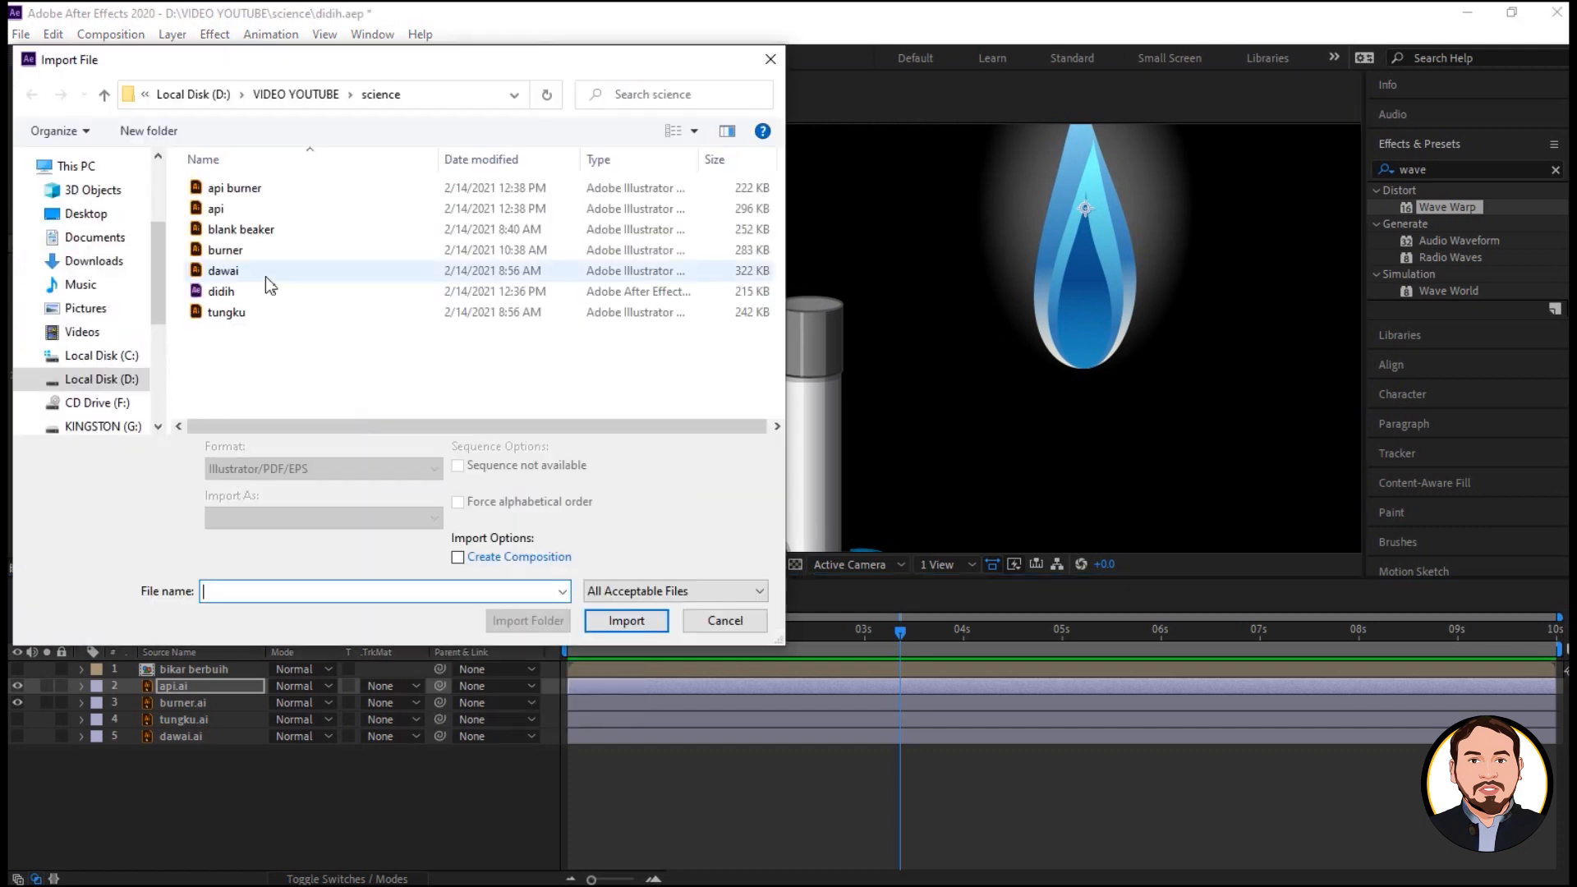
double_click(248, 193)
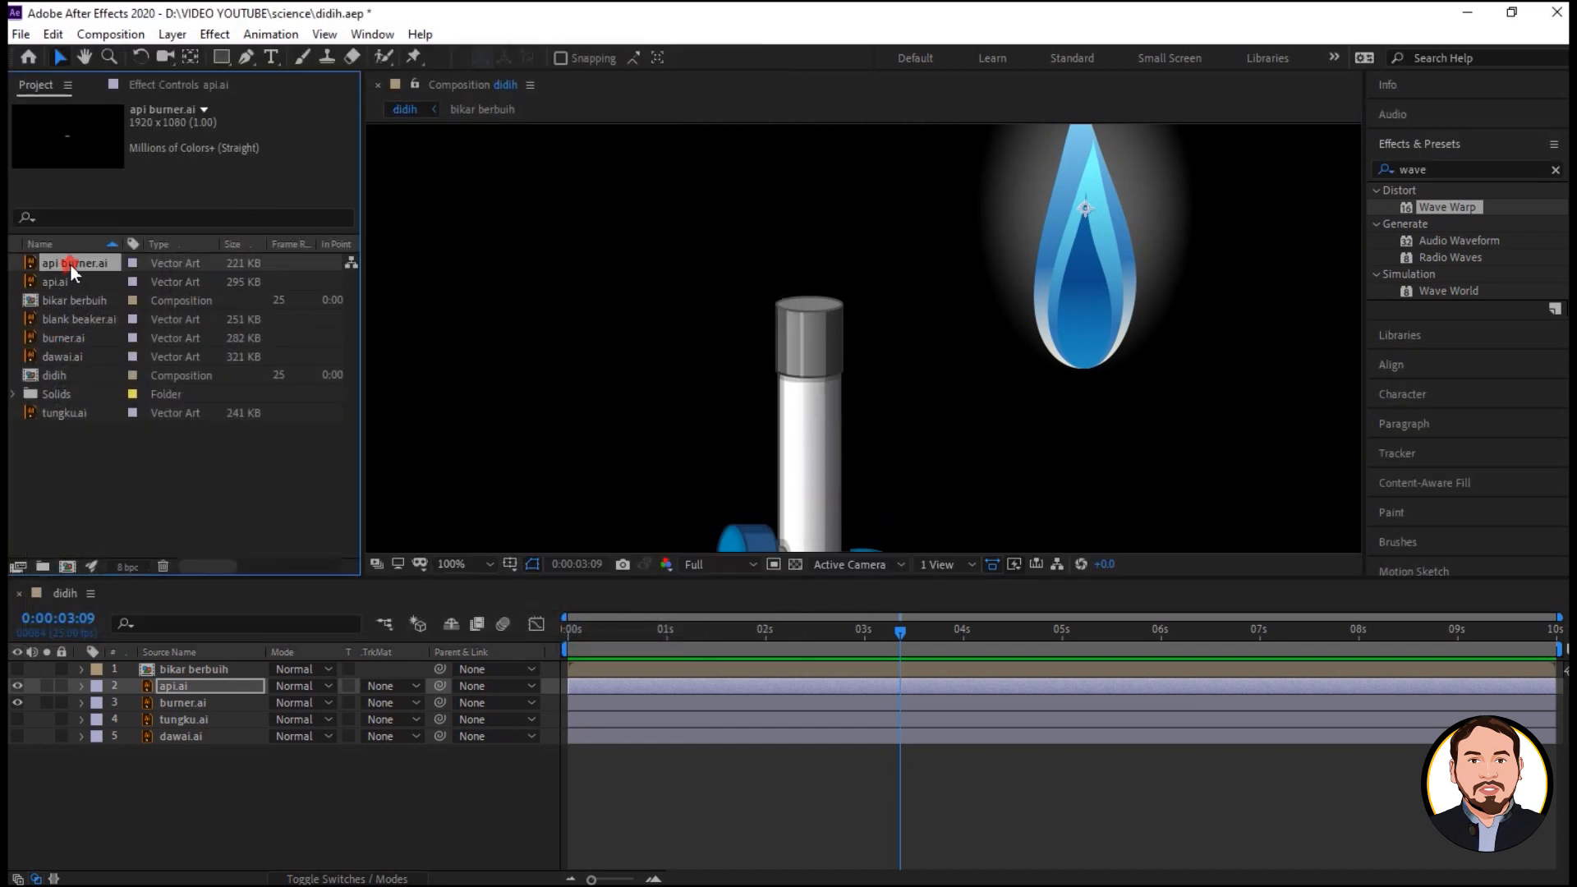
Add api burner.ai directly above the burner.ai layer and fit it inside the burner tube's rim at 54% scale.
drag(201, 524, 195, 698)
drag(866, 230, 835, 317)
key(s)
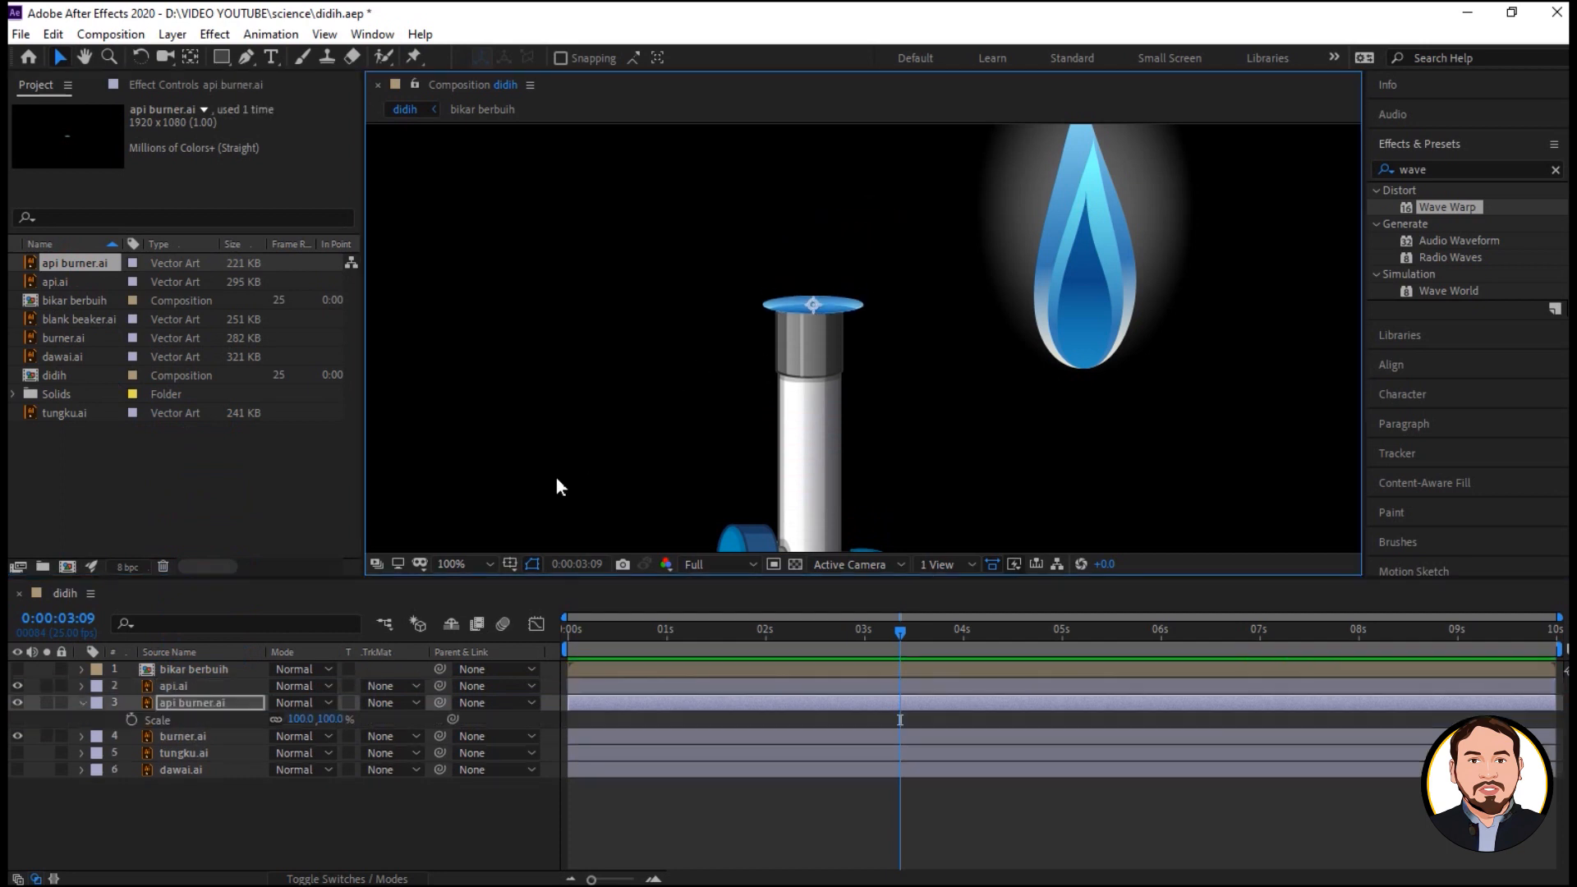
drag(300, 720, 276, 724)
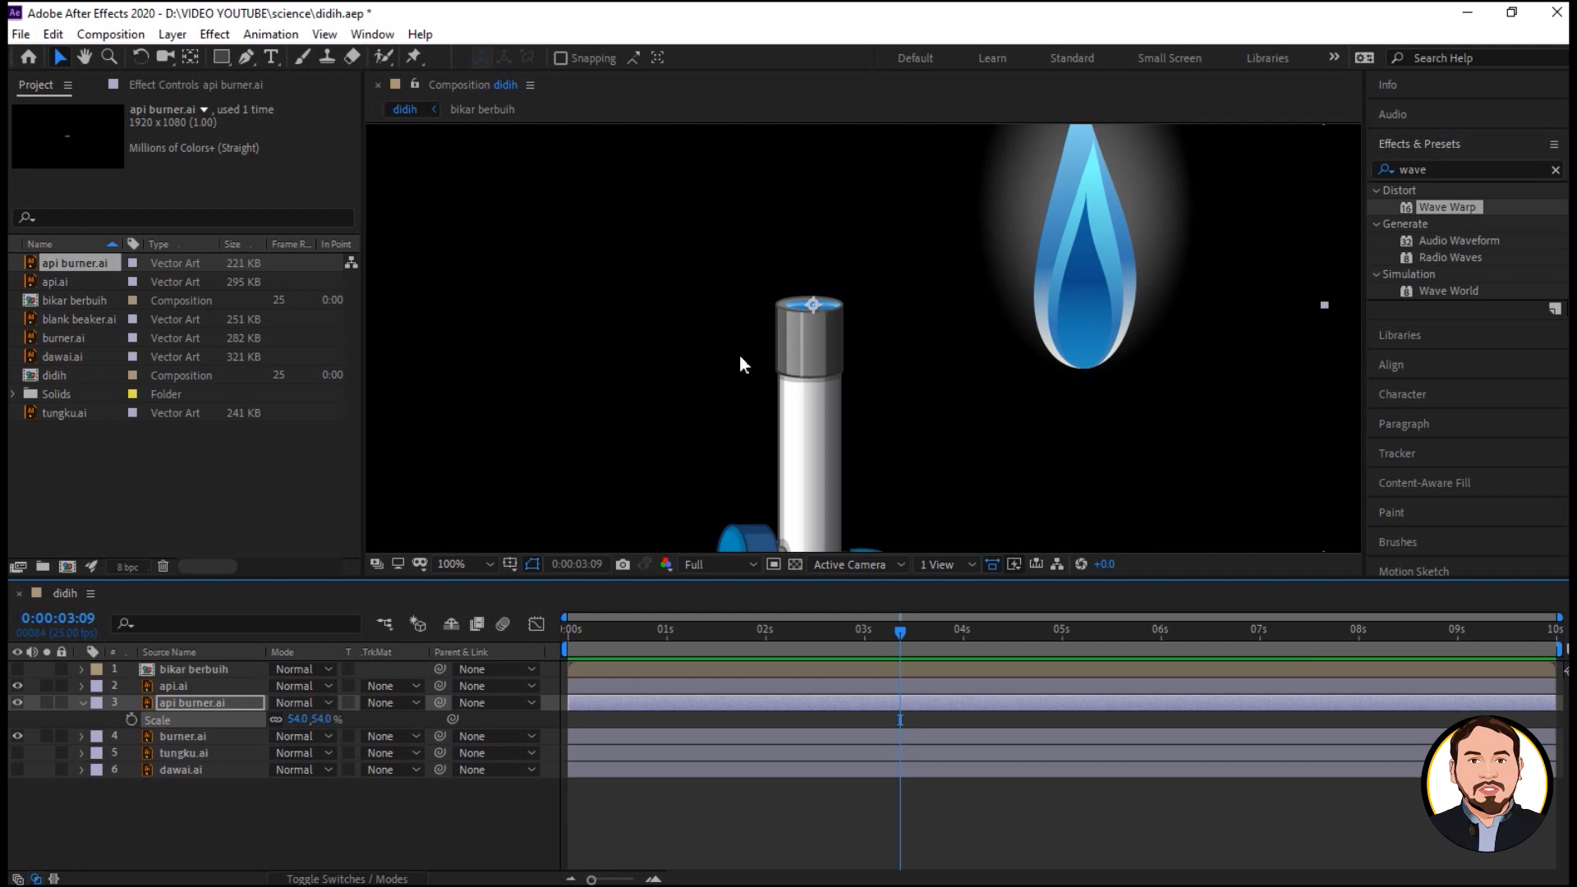
click(465, 565)
click(470, 437)
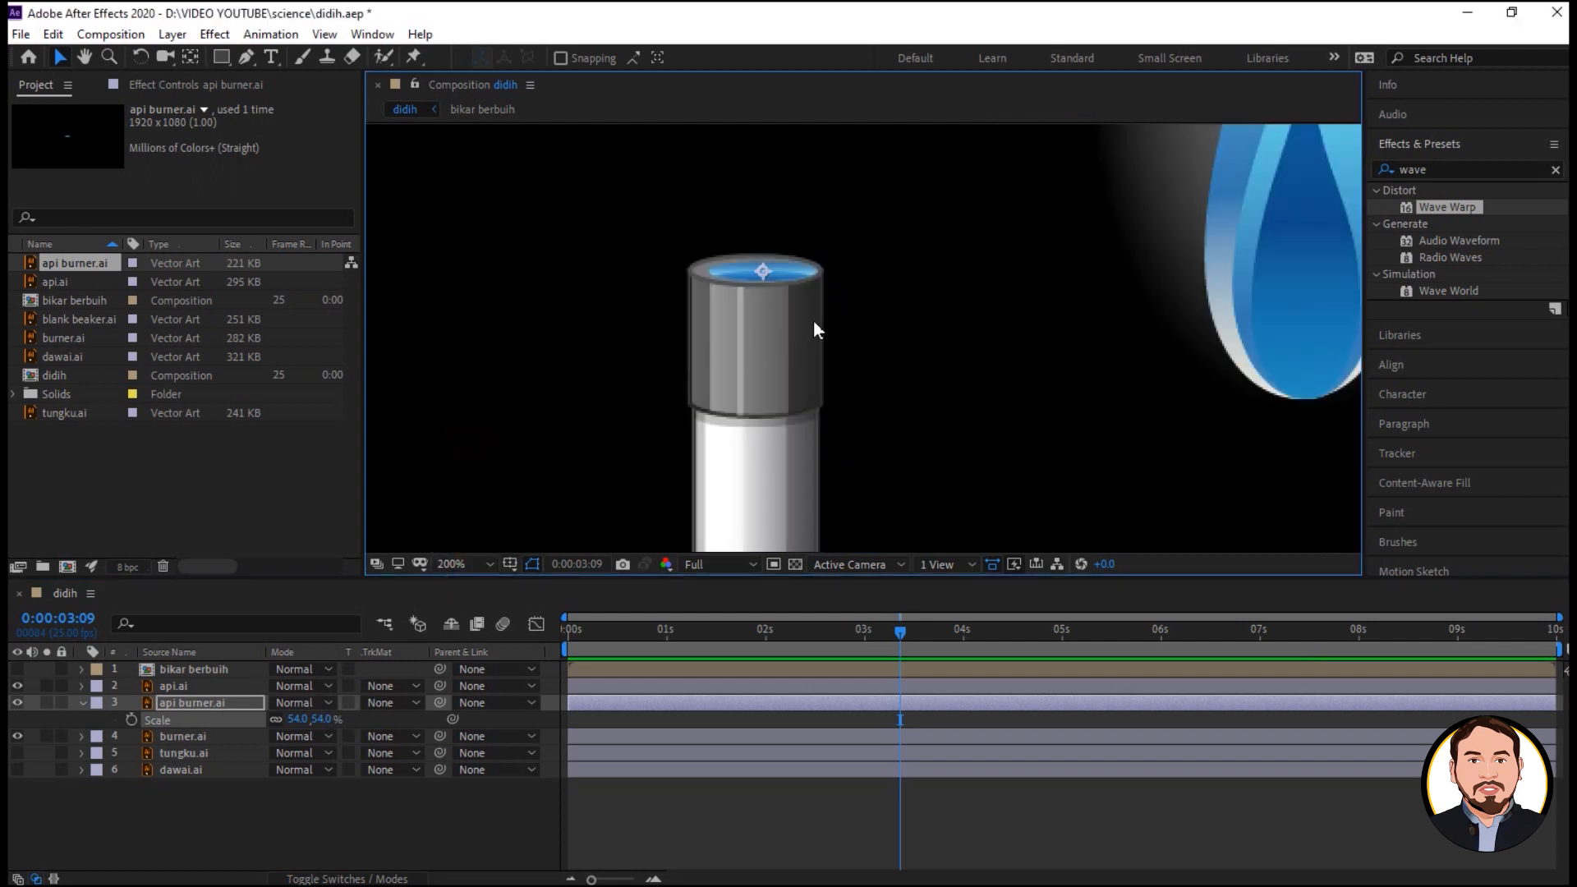
drag(789, 278, 785, 279)
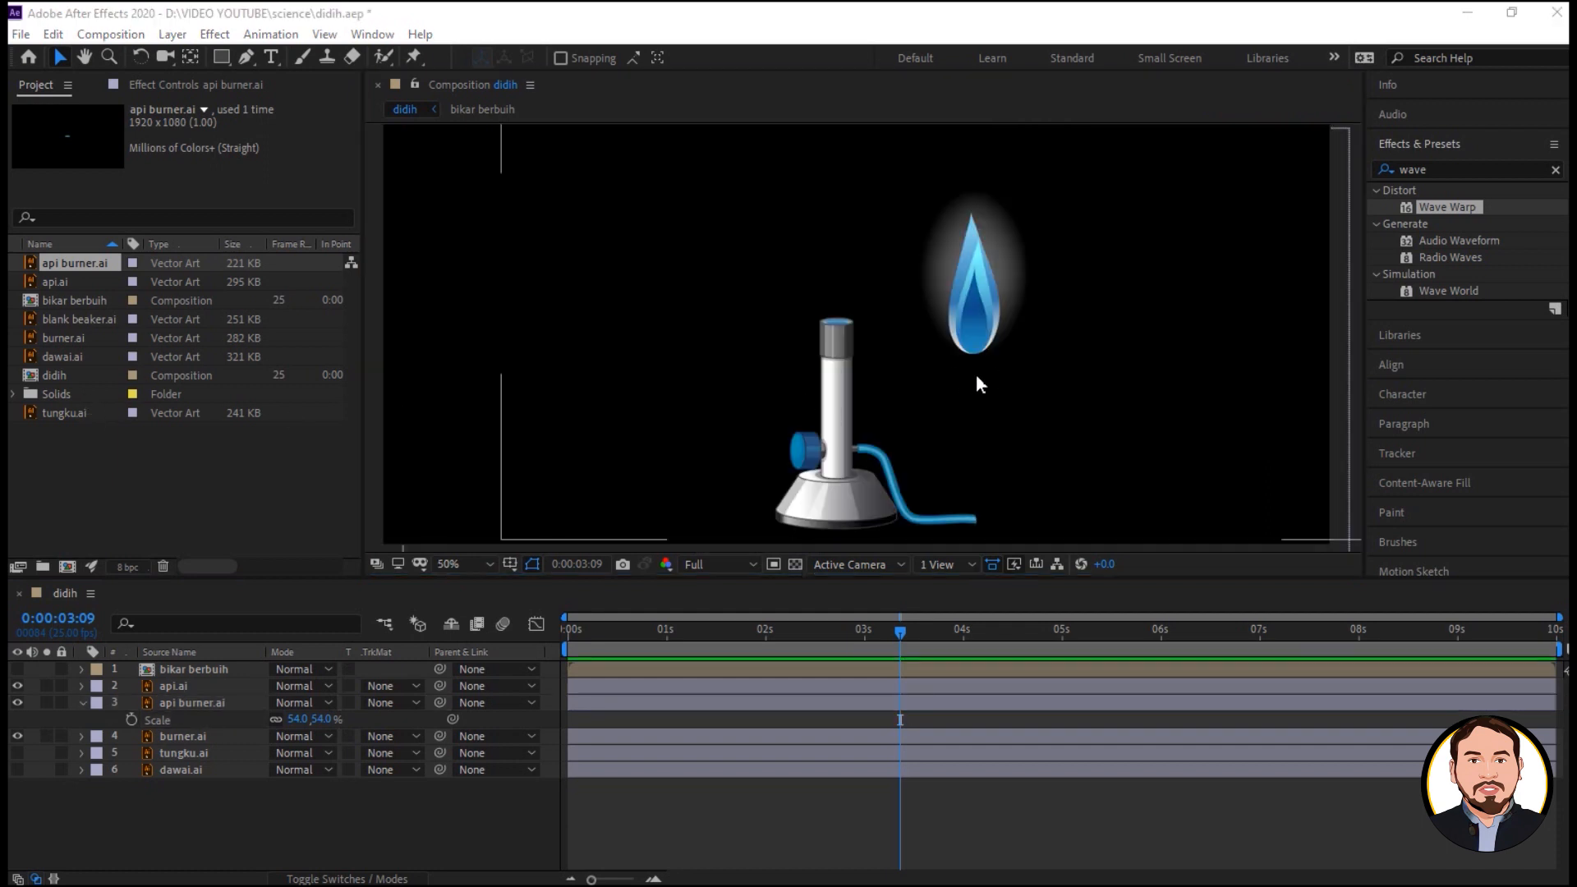
Scale the api.ai flame to 73% and place it on the mouth of the burner tube.
click(967, 323)
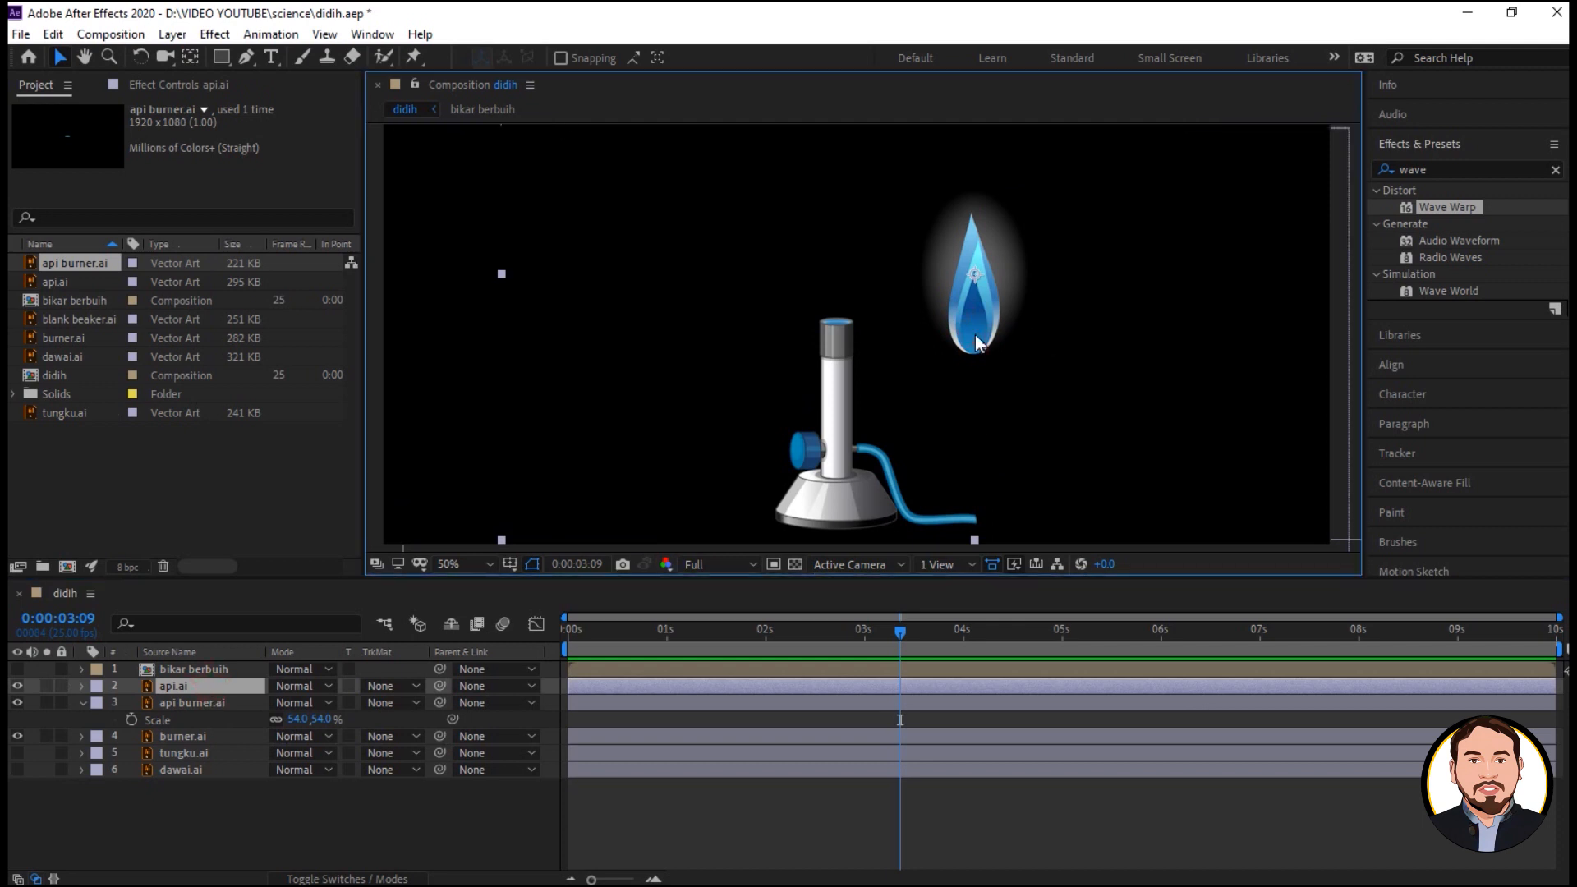
key(s)
drag(302, 703, 281, 702)
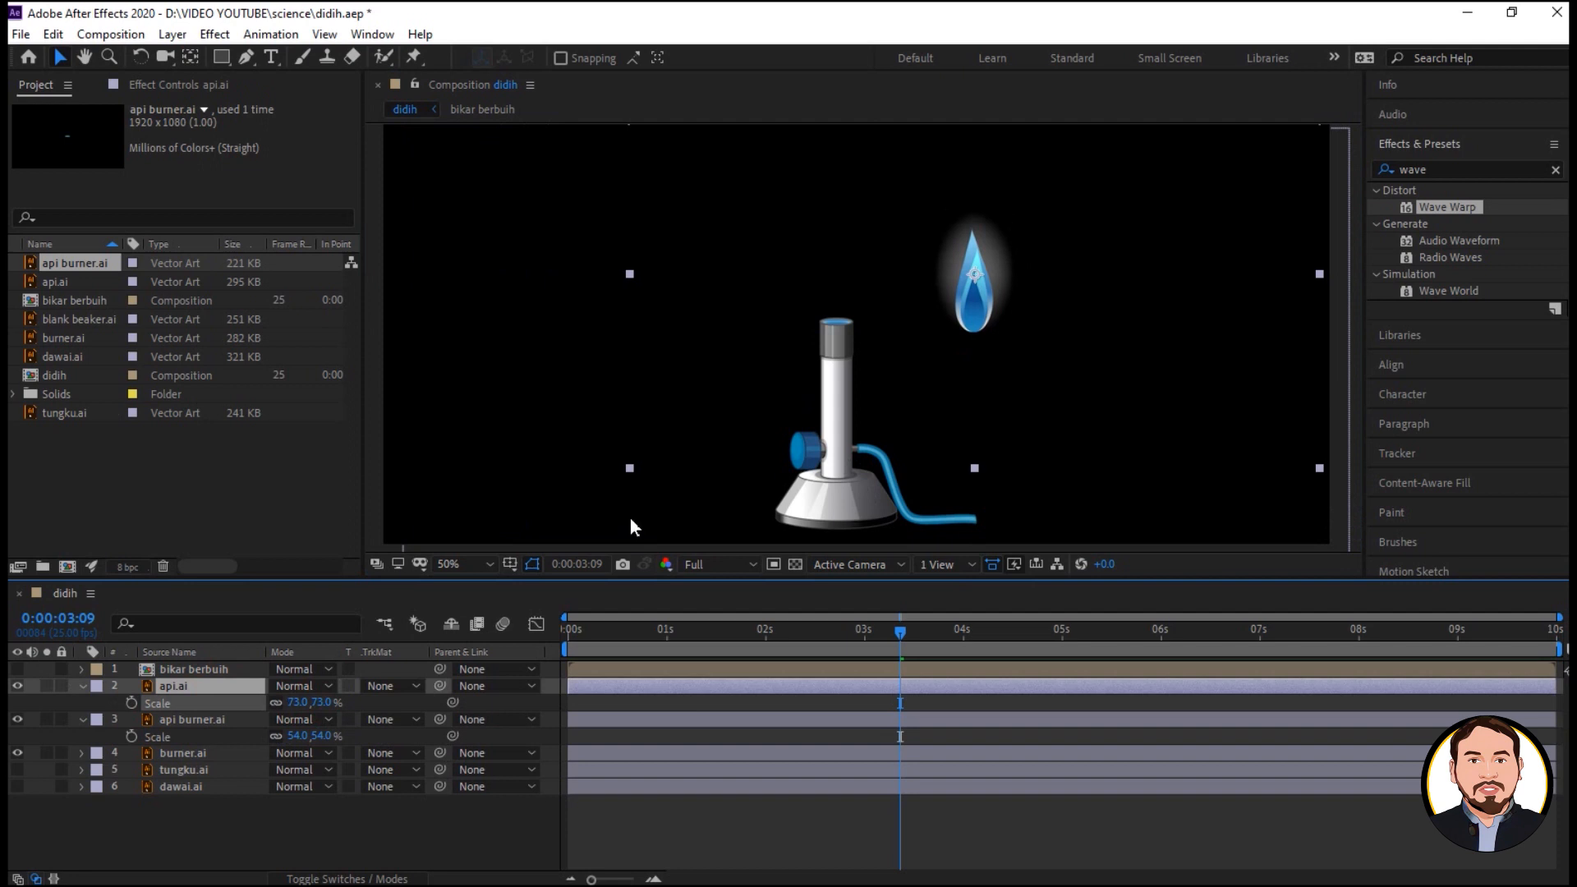
drag(972, 331, 839, 321)
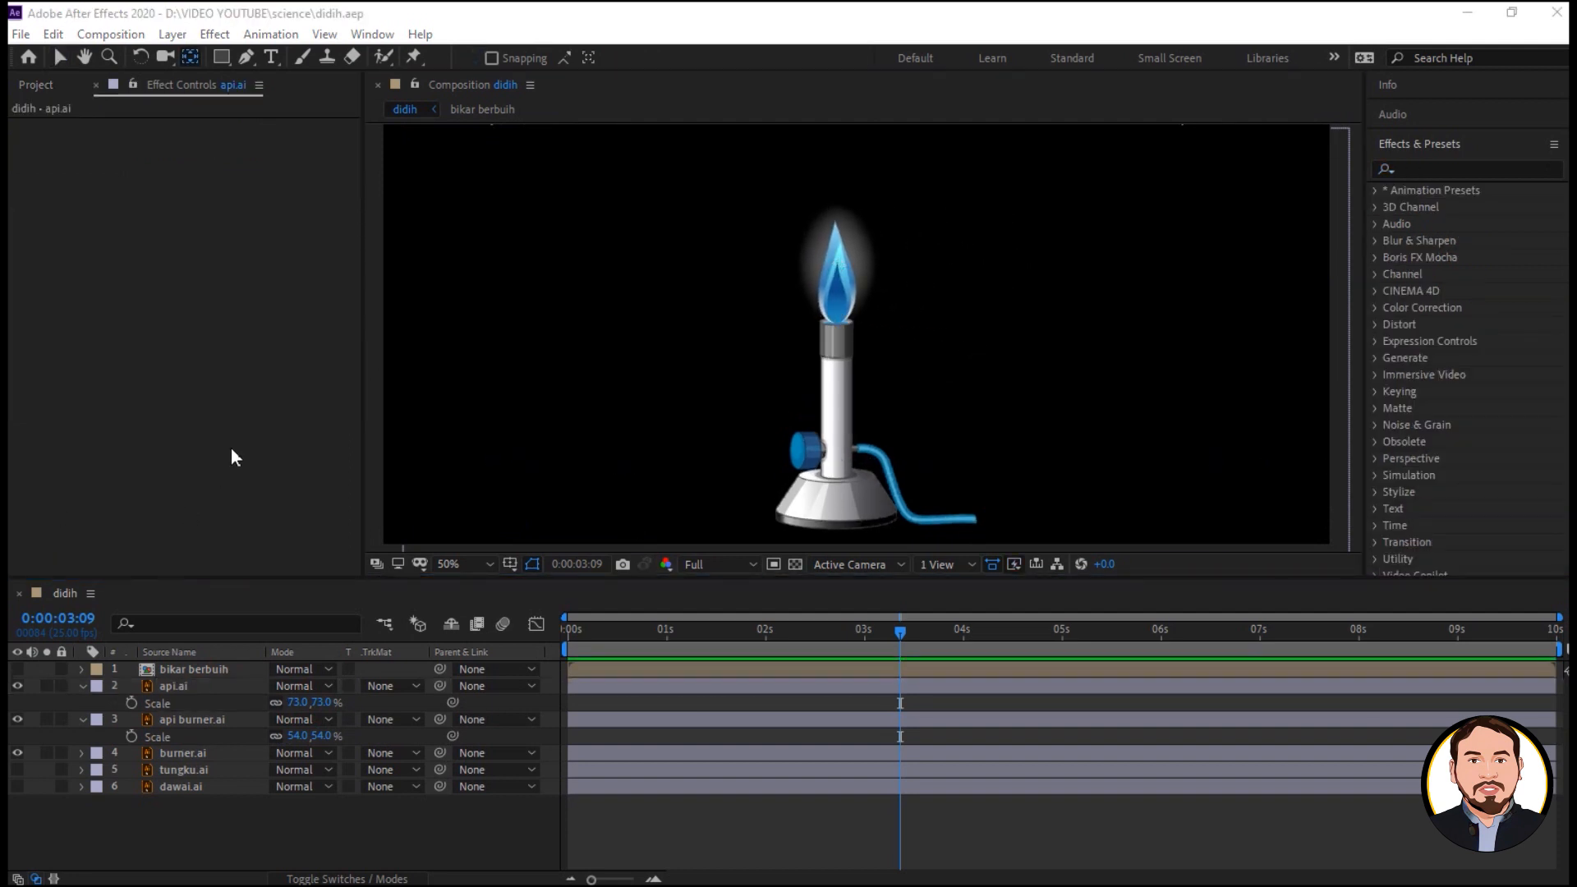
Apply the Wiggle - gelatin preset to the api.ai flame, rendering effects using software only, and preview from the start.
click(227, 438)
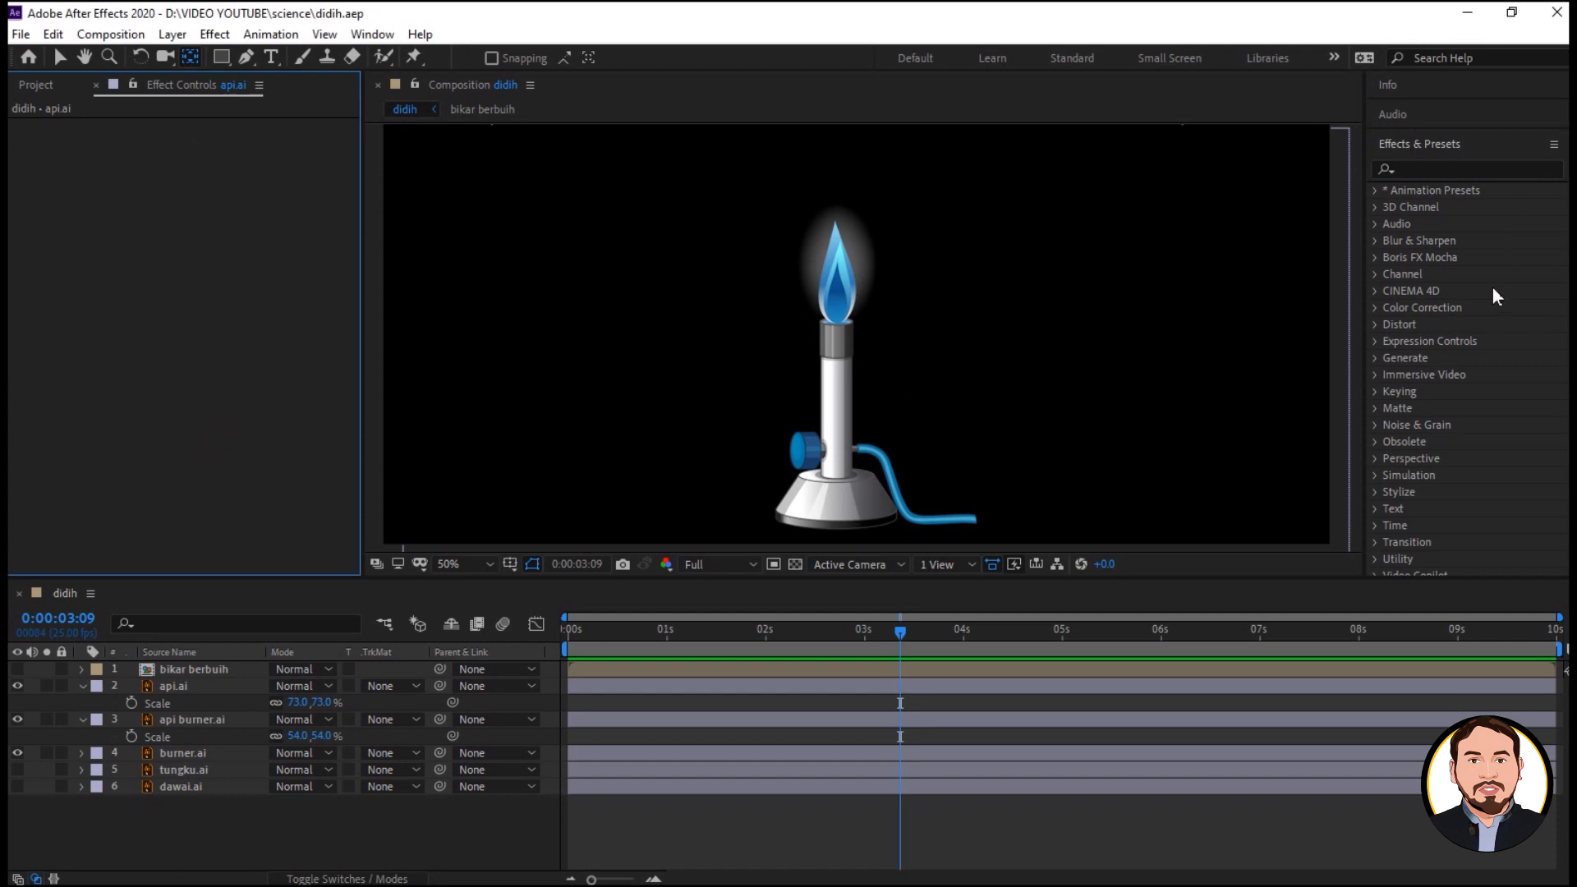
click(1429, 169)
text(wig)
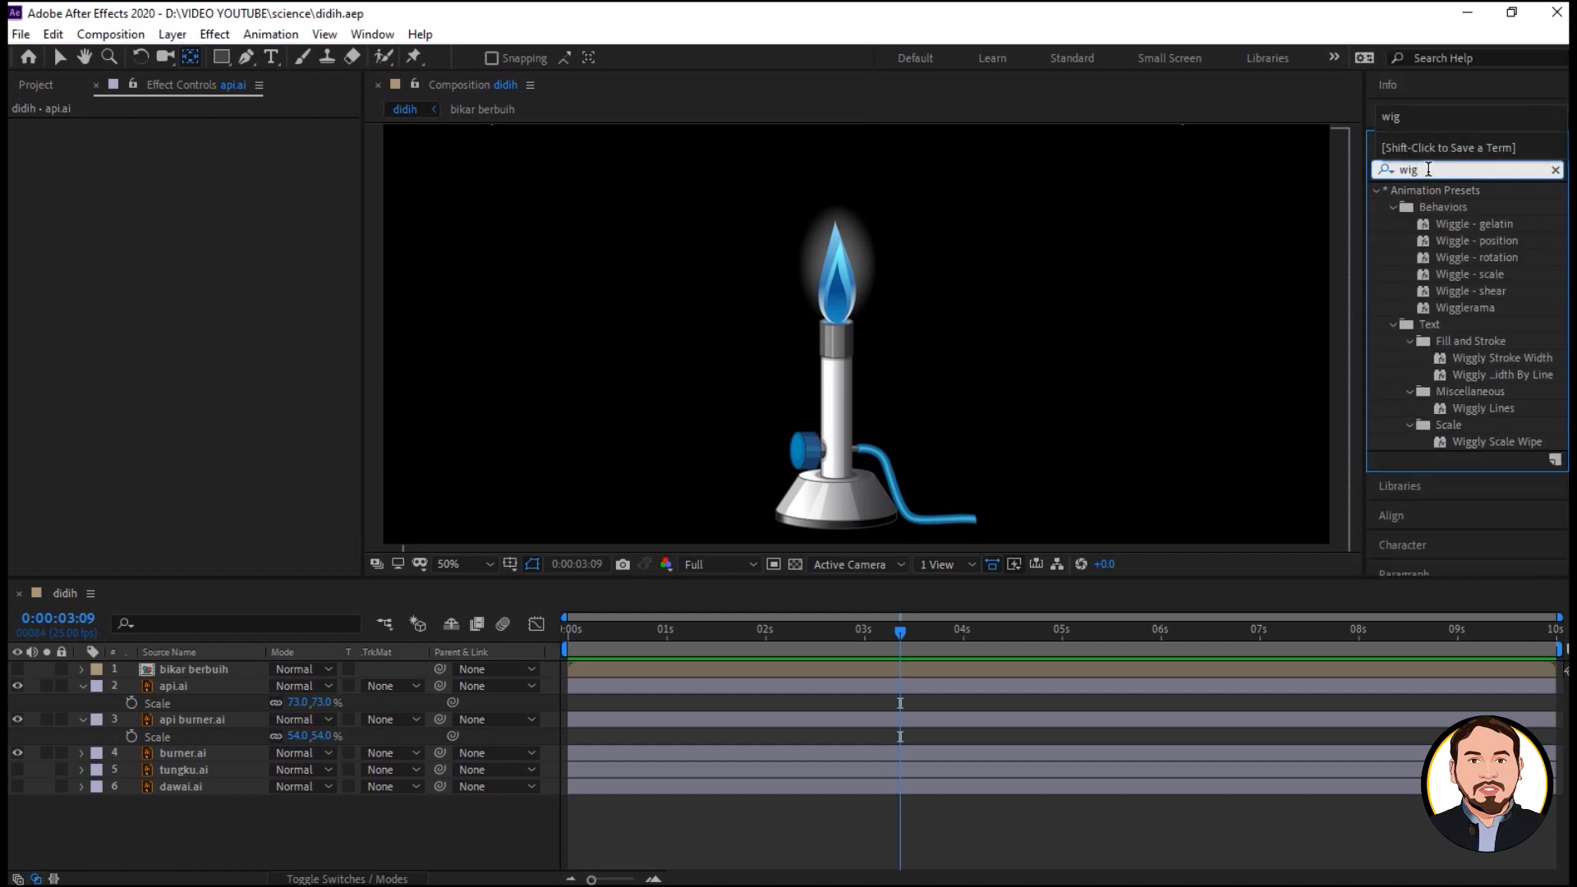
drag(1483, 224, 932, 417)
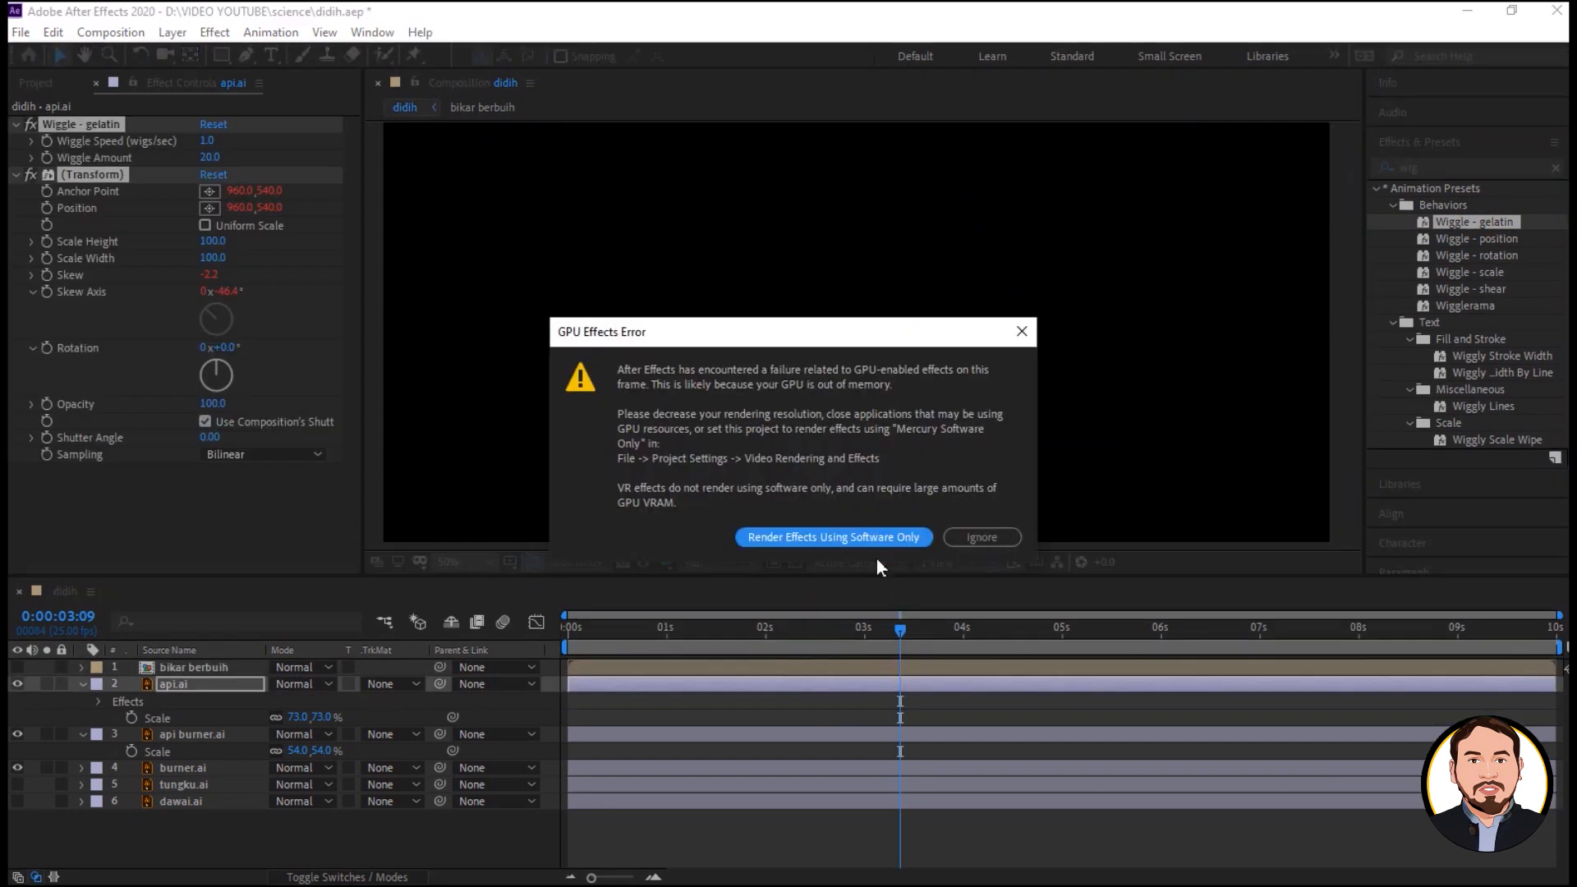
click(869, 538)
click(564, 641)
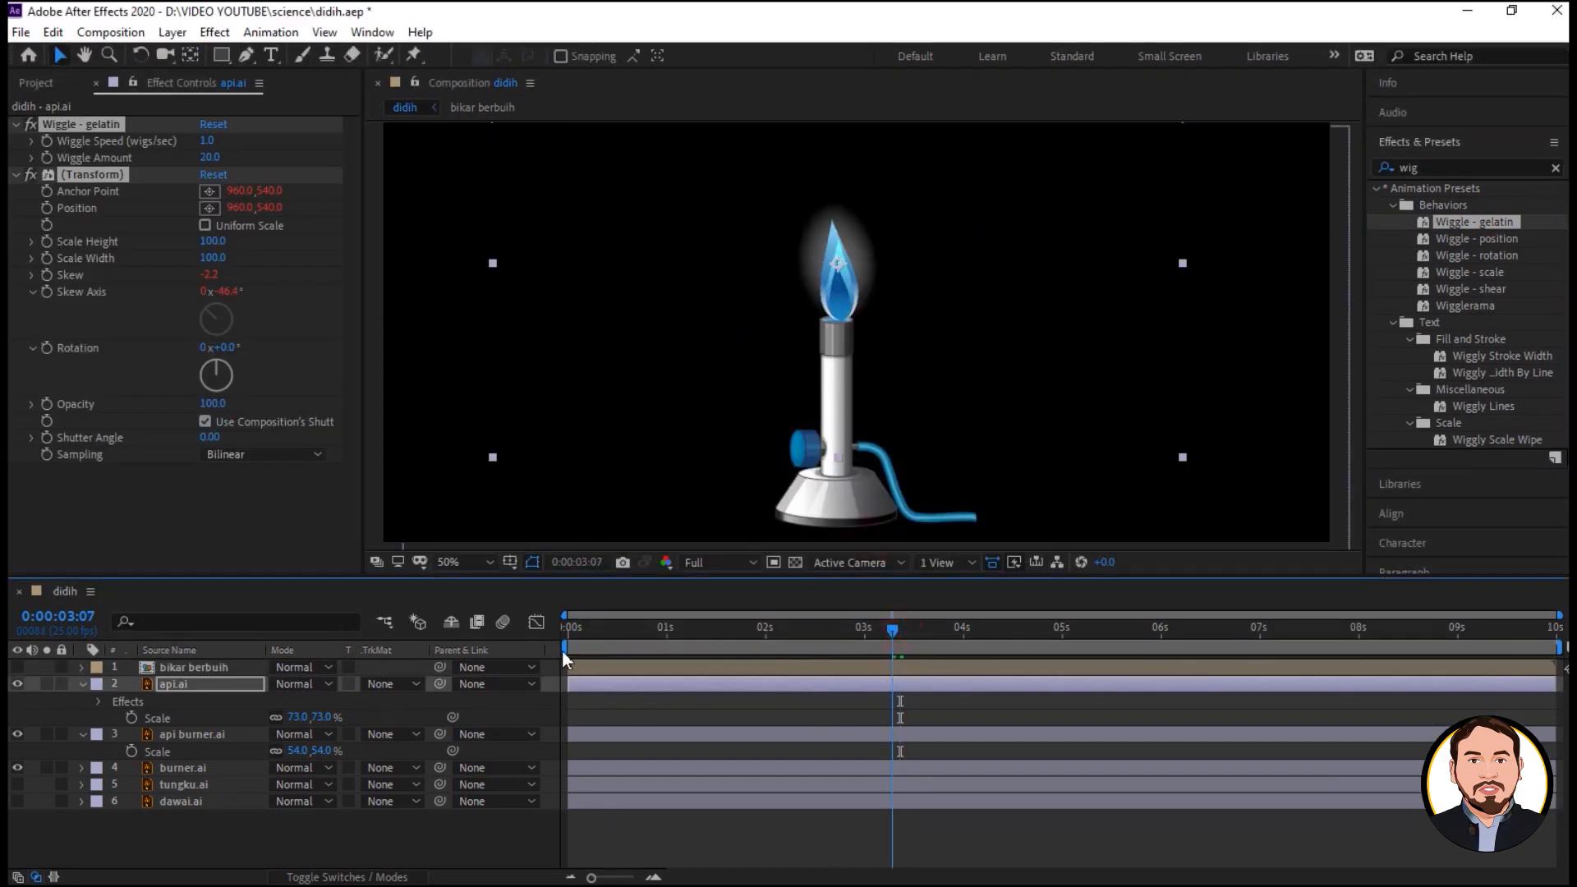
key(space)
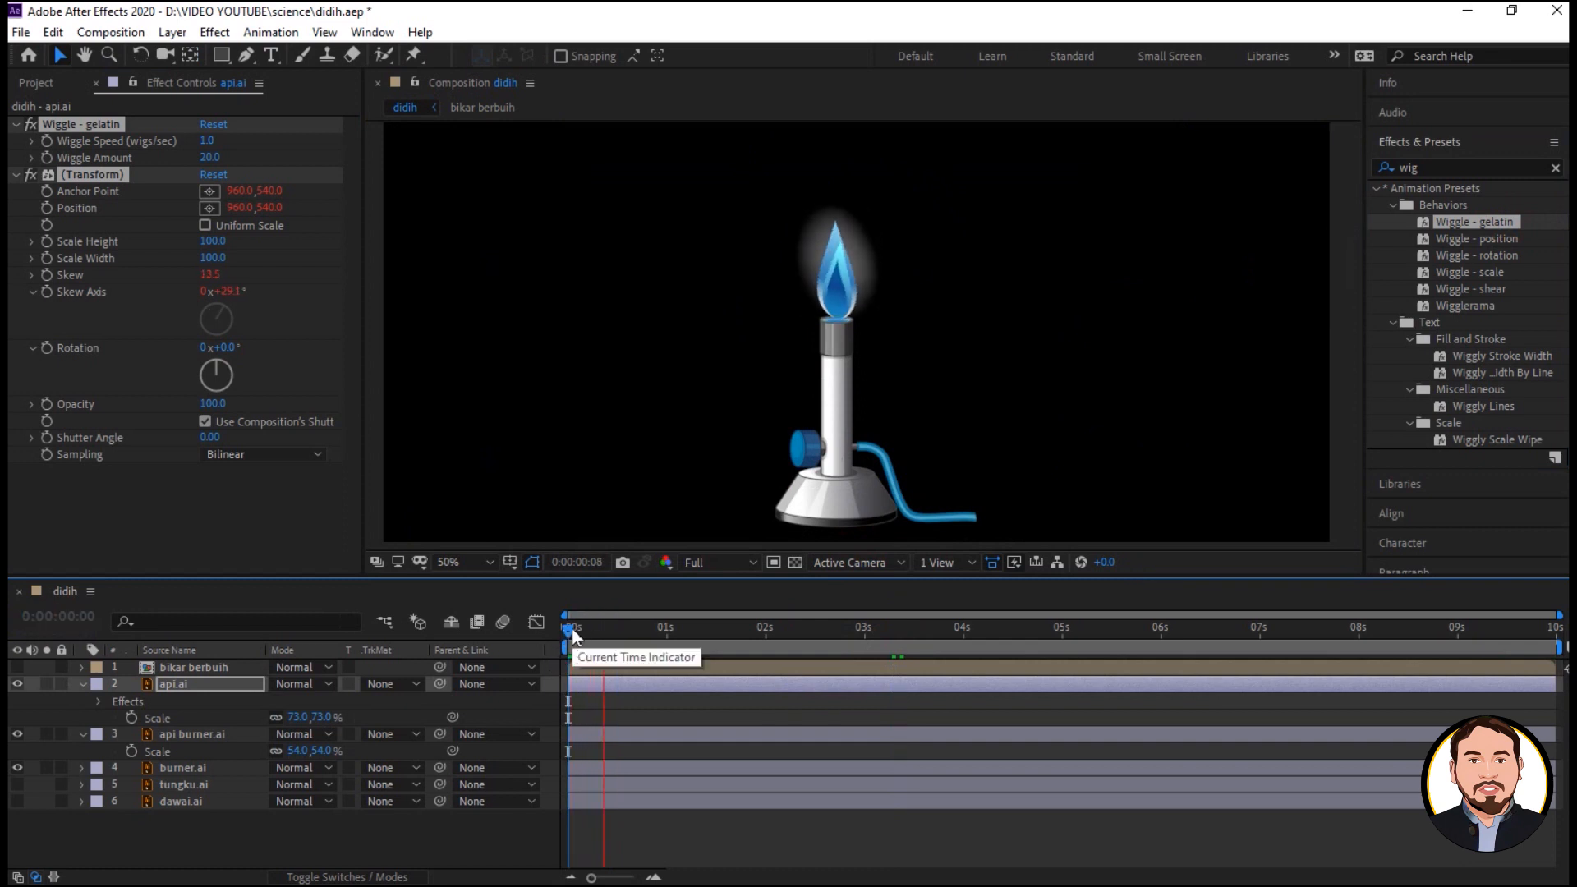
Move the flame's anchor point down to its base at the burner mouth and preview the wiggle from the start.
click(823, 301)
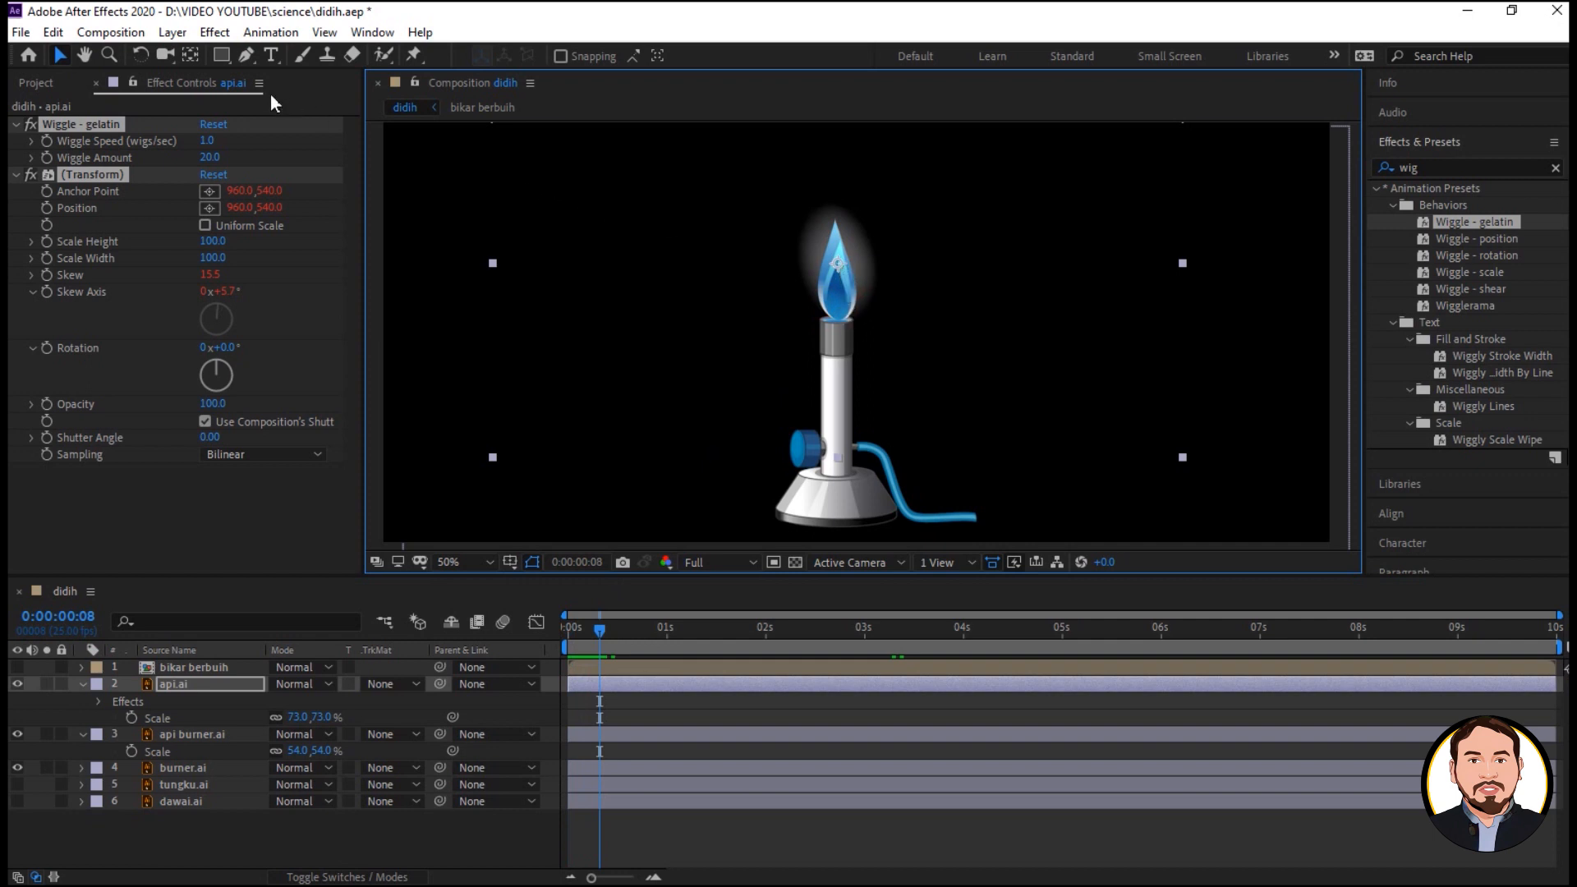
click(192, 55)
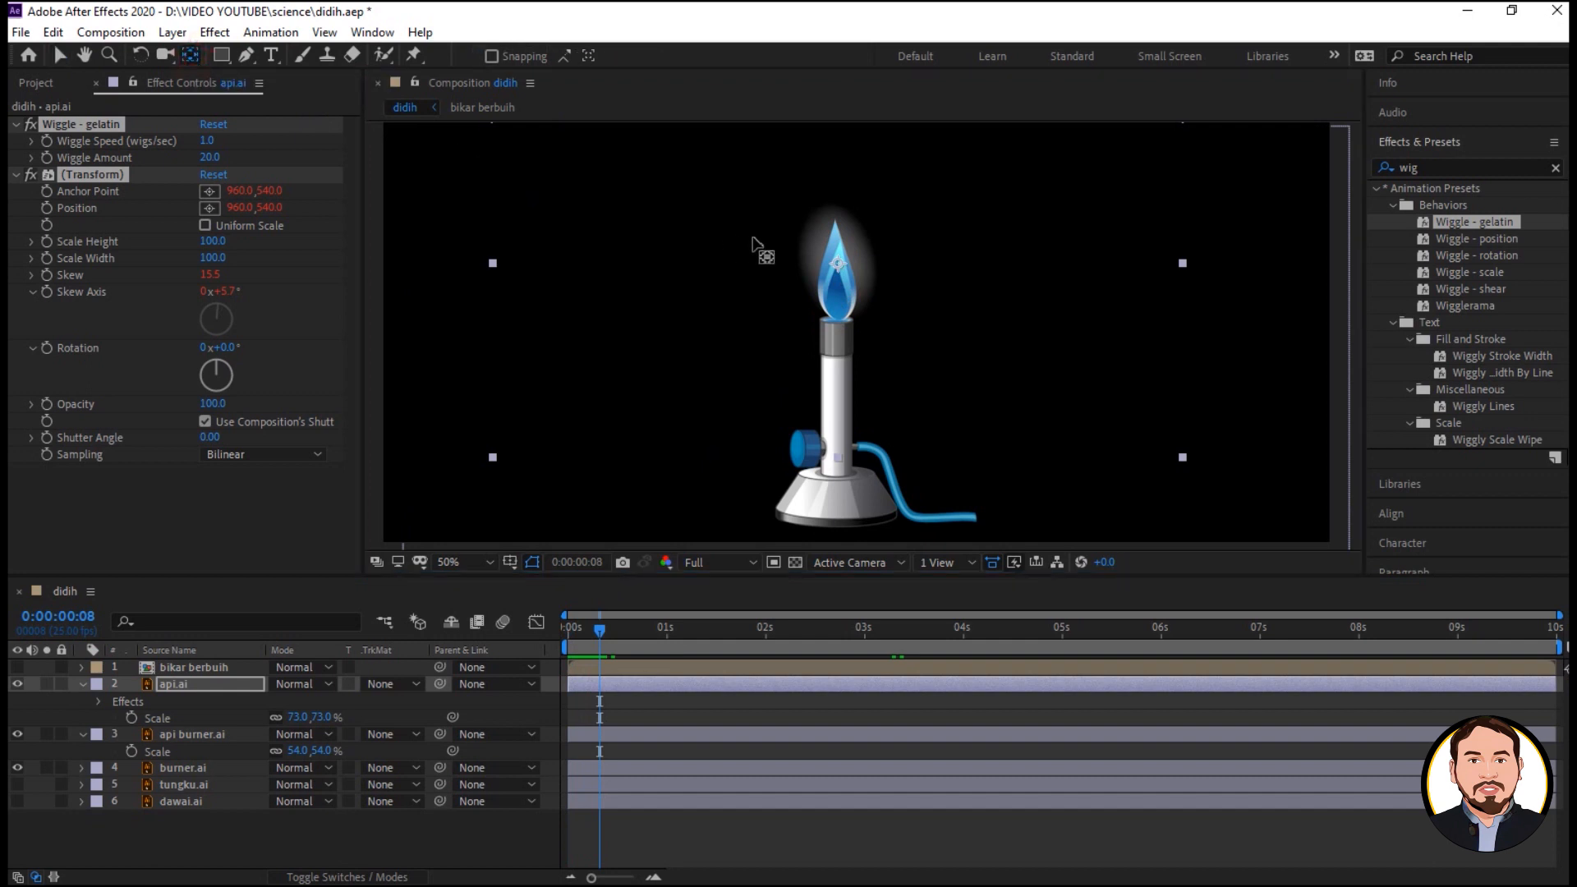
drag(836, 263, 841, 319)
drag(596, 629, 565, 640)
key(space)
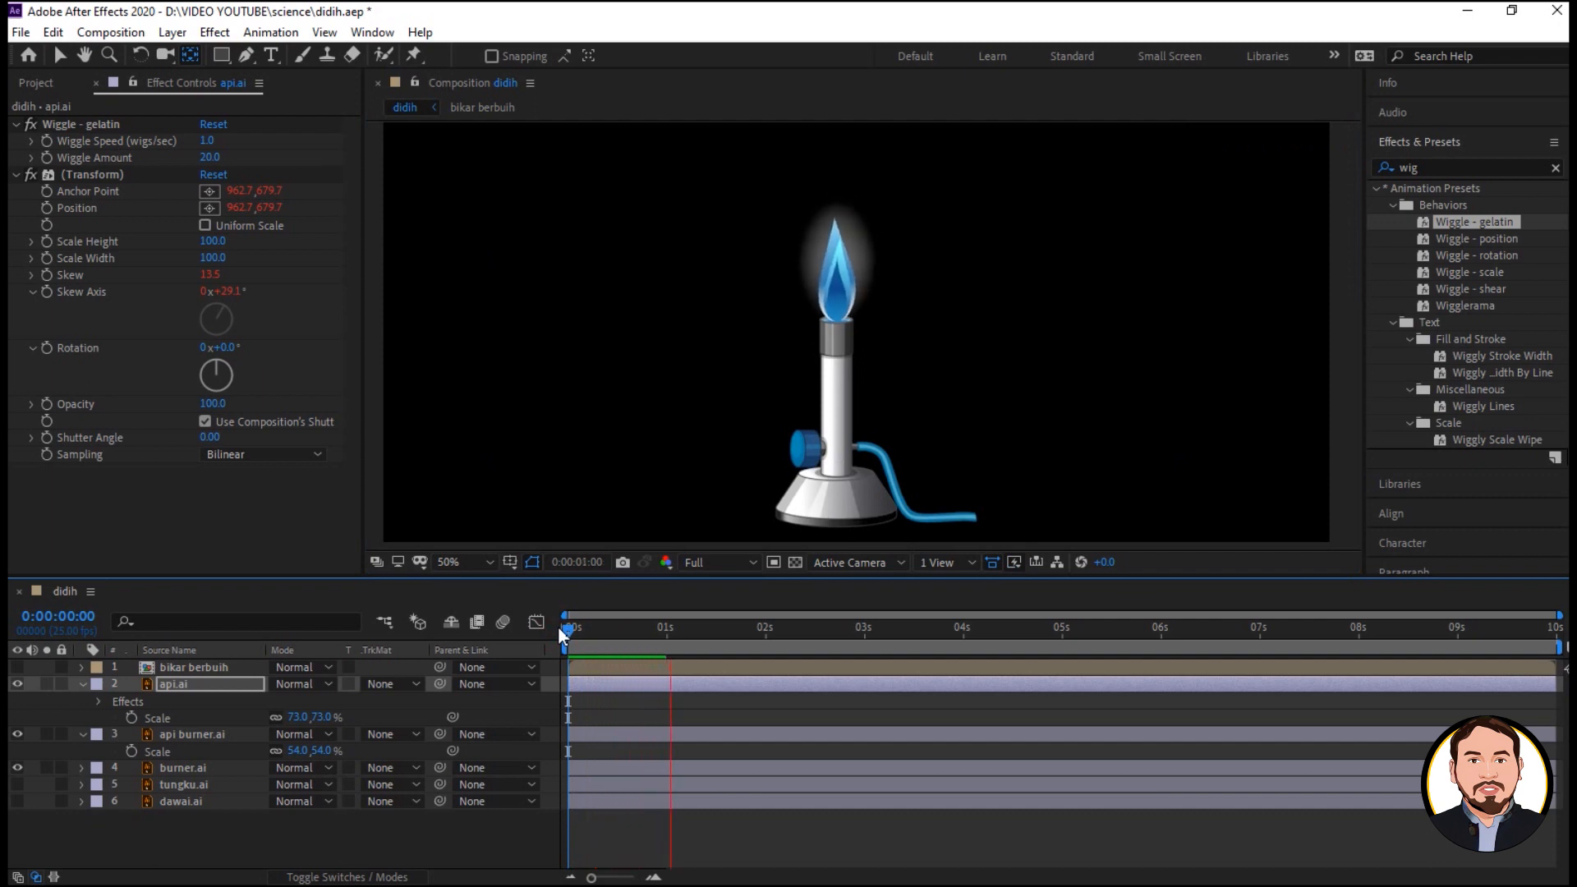
key(space)
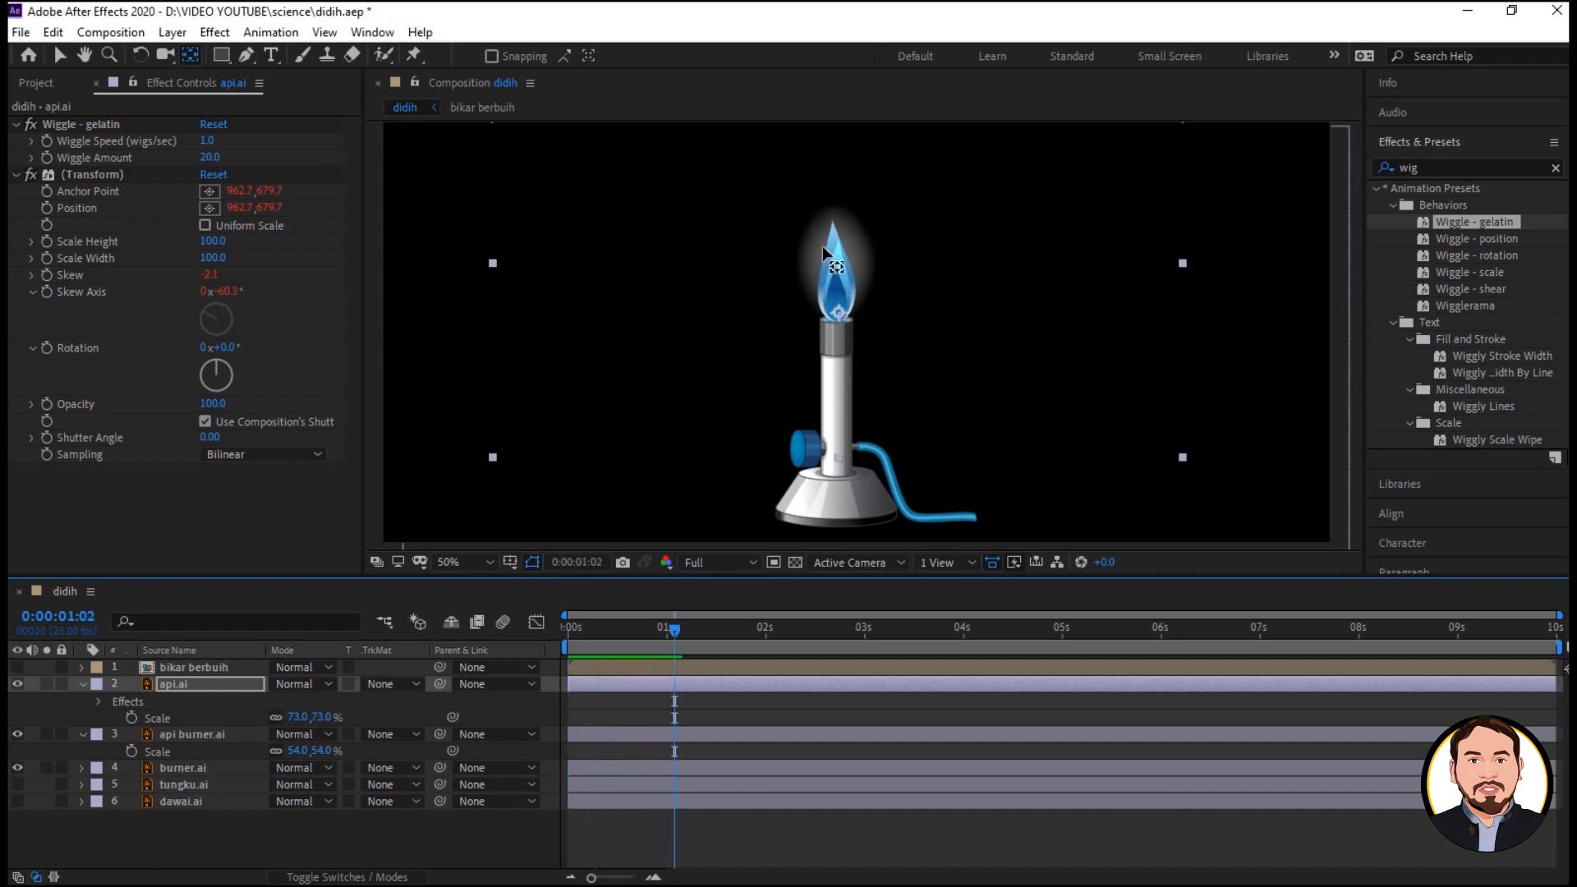
Set the flame's Wiggle Amount to 5 and preview the animation from the start.
click(213, 158)
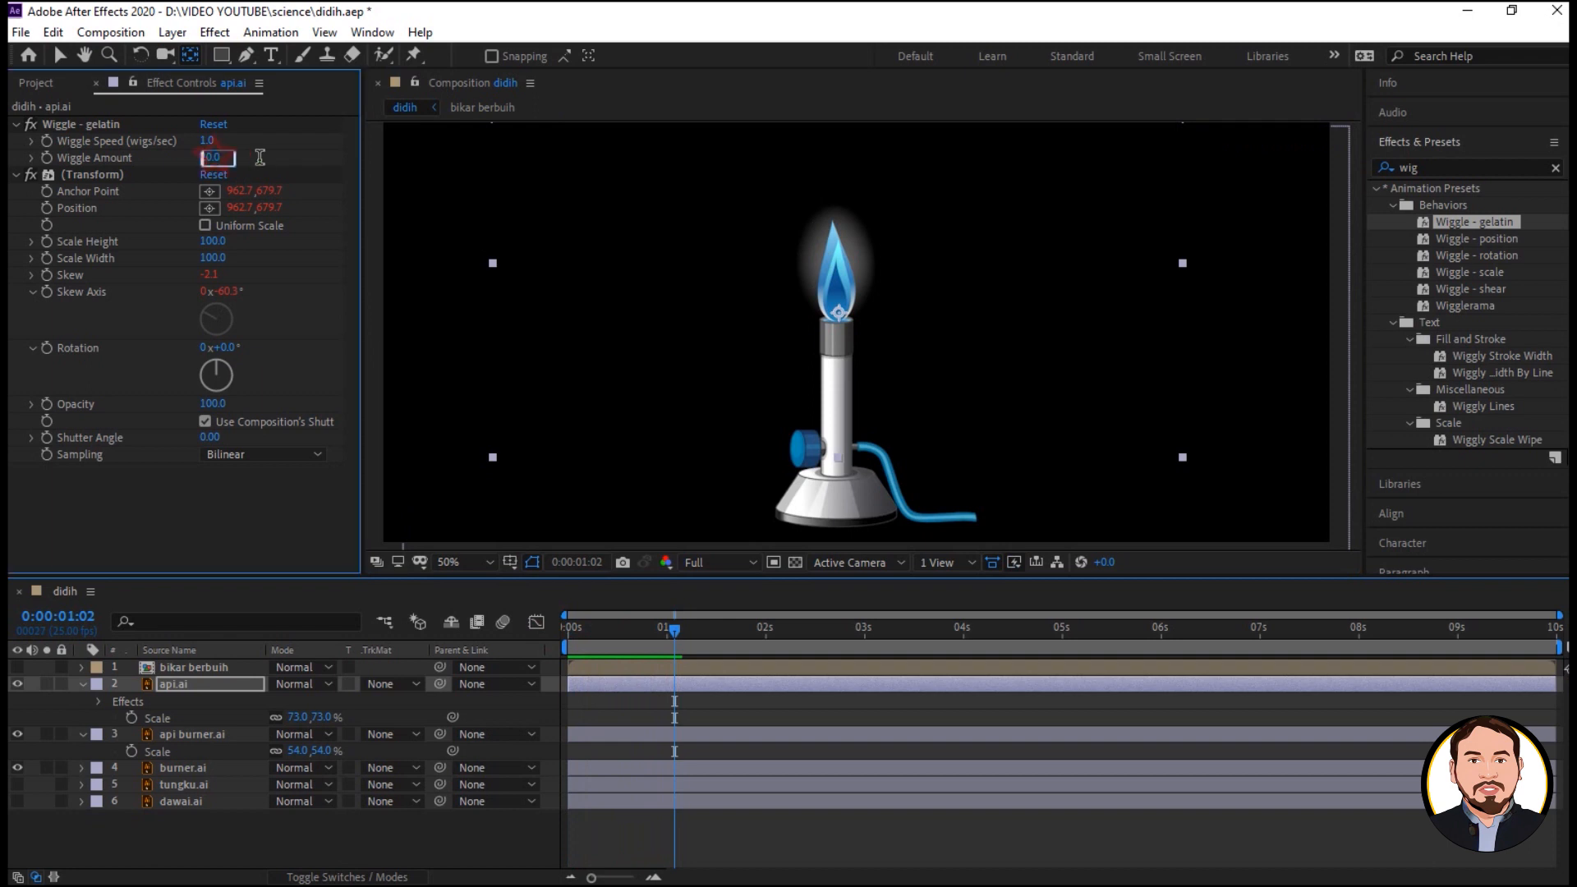
text(5)
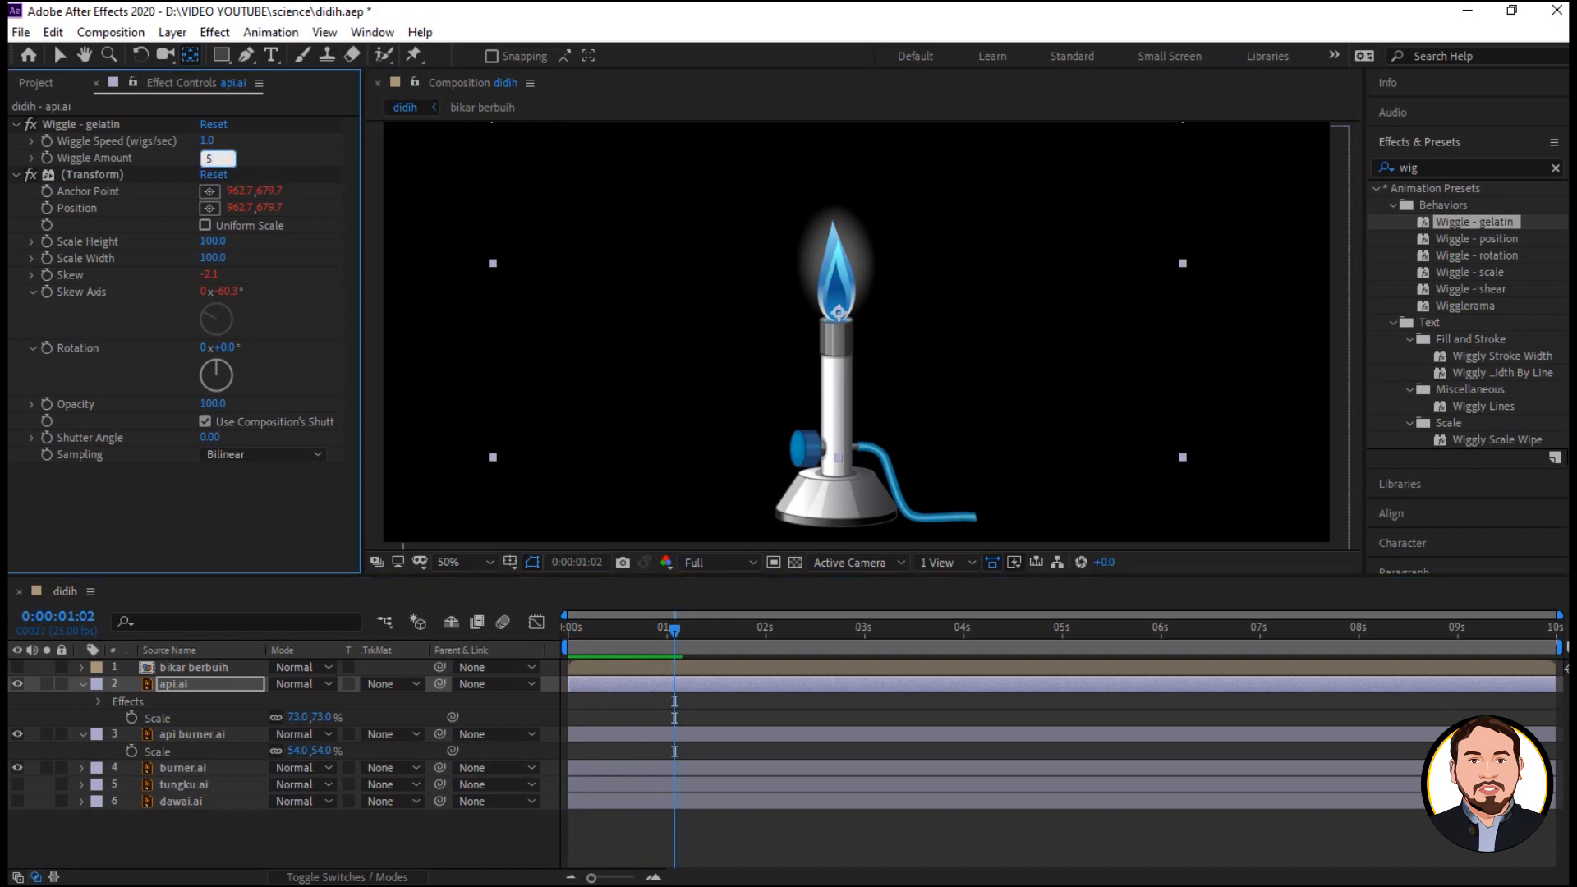
key(Return)
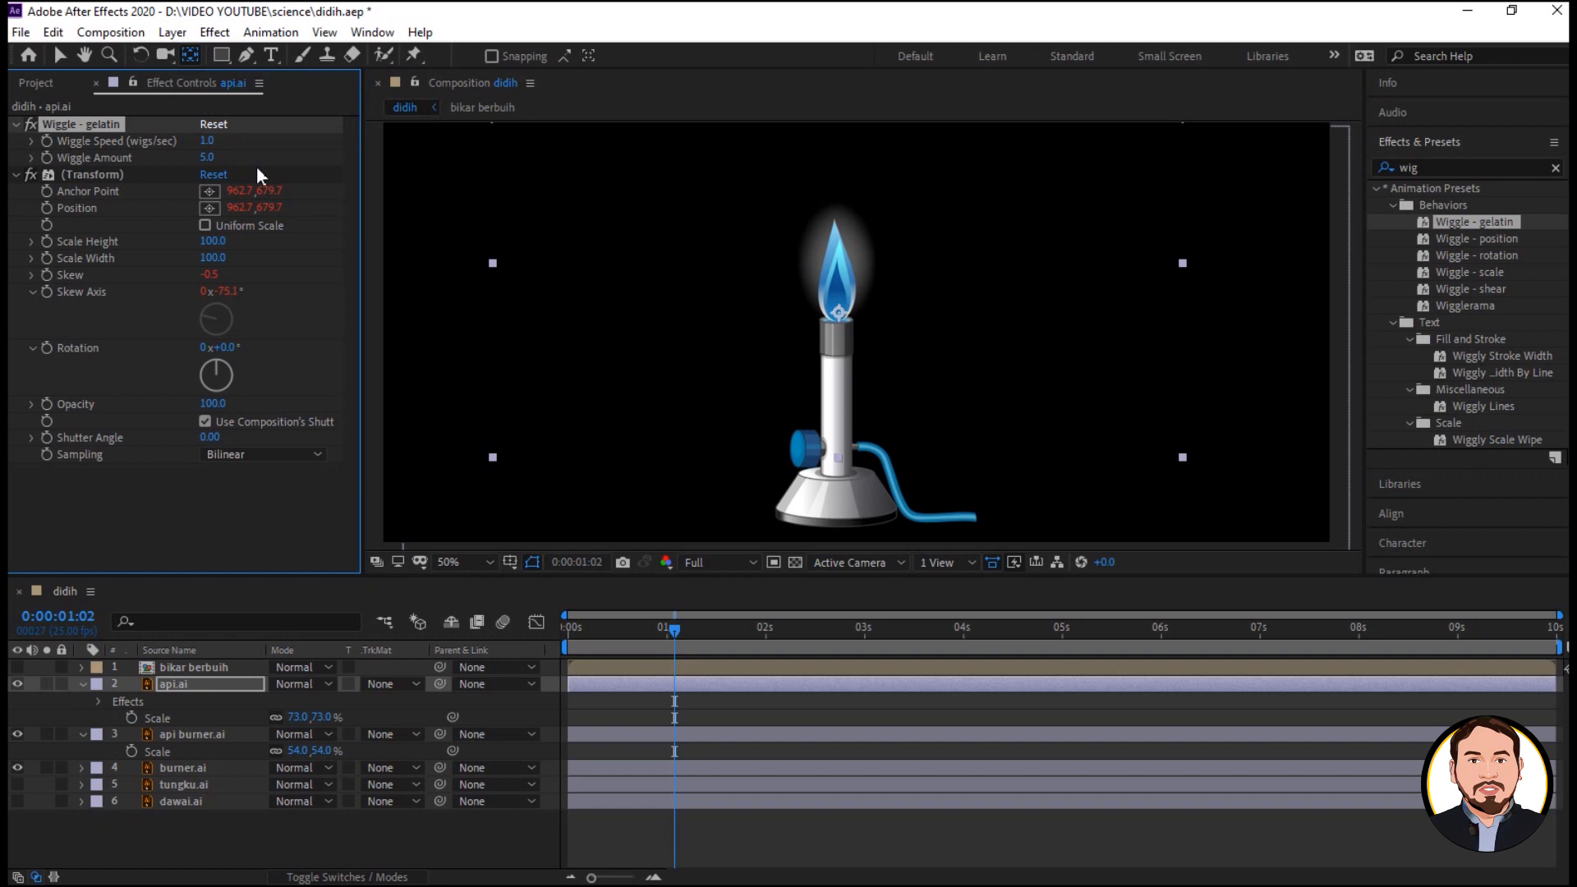
click(673, 629)
click(573, 639)
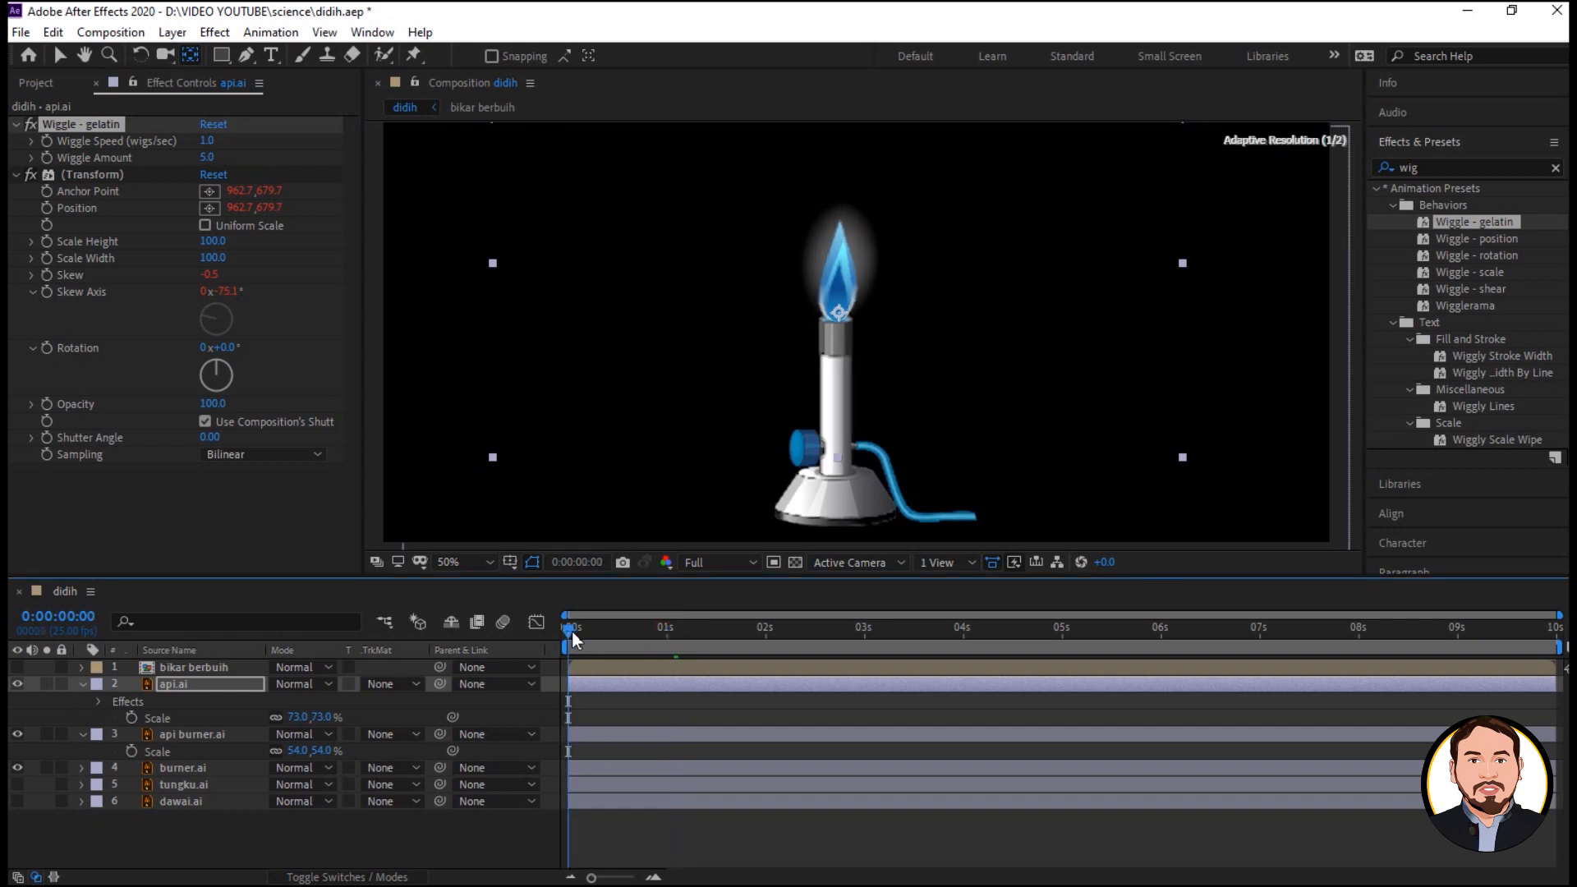
key(space)
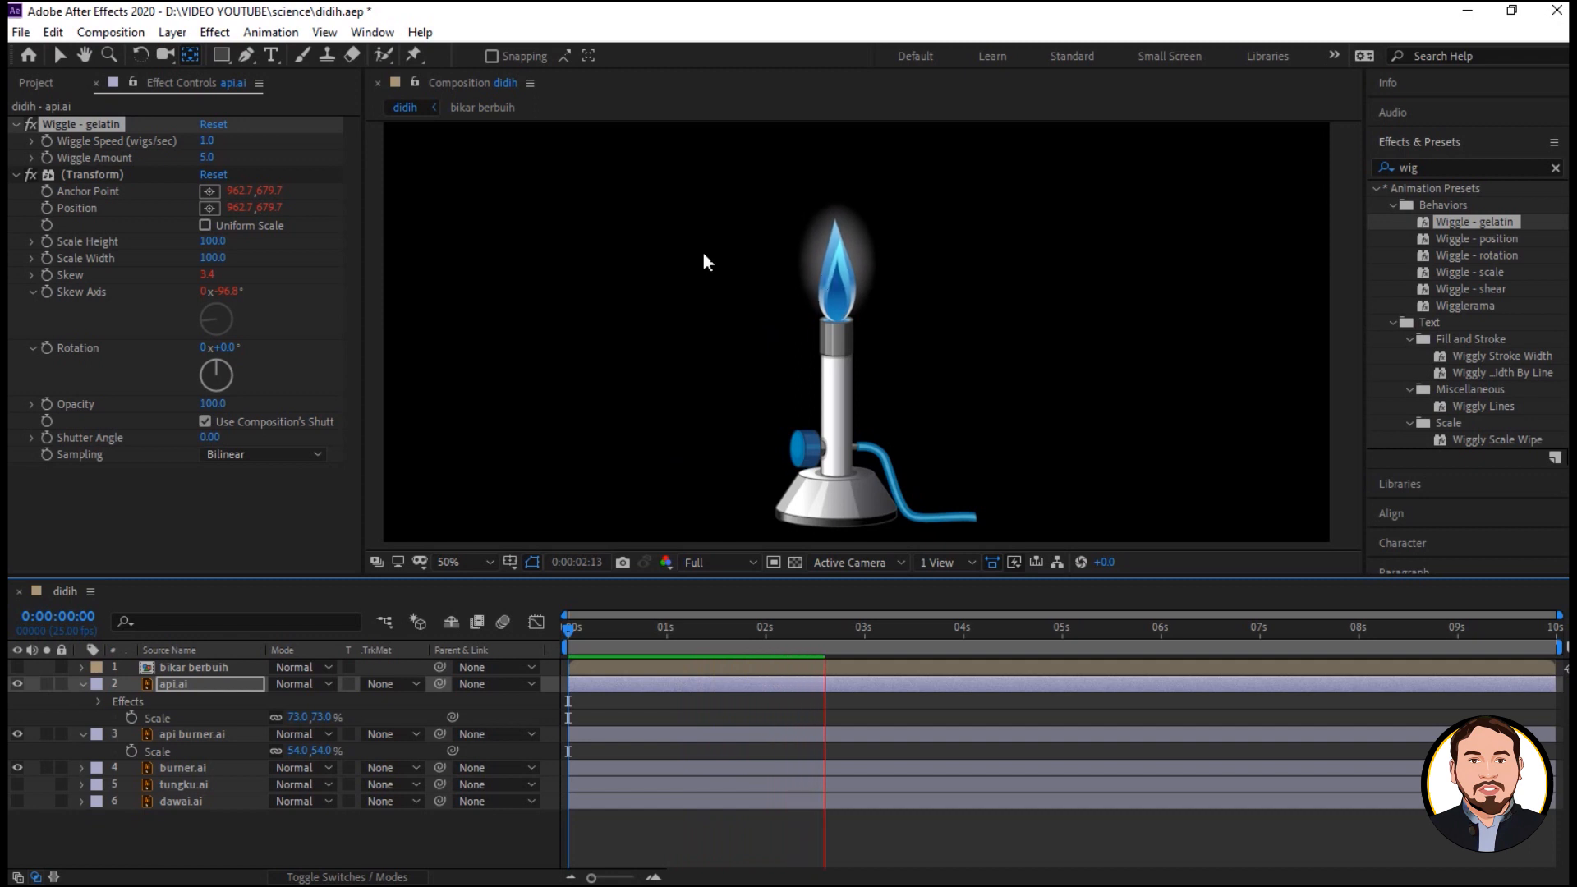
Set the flame's Wiggle Amount to 3 and play the animation from the start.
click(210, 156)
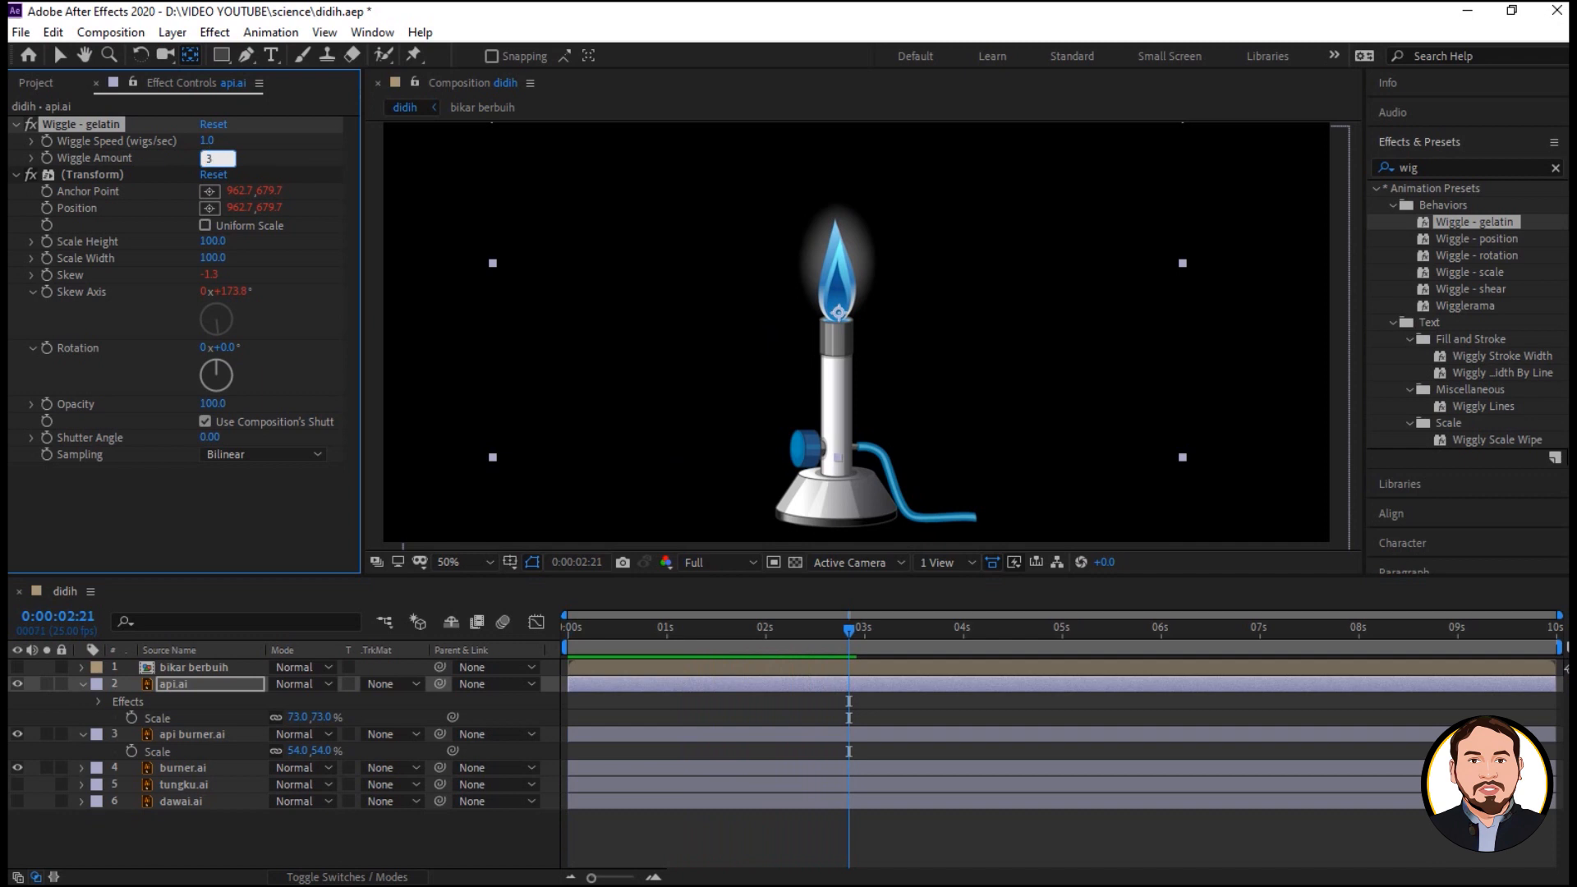
key(Return)
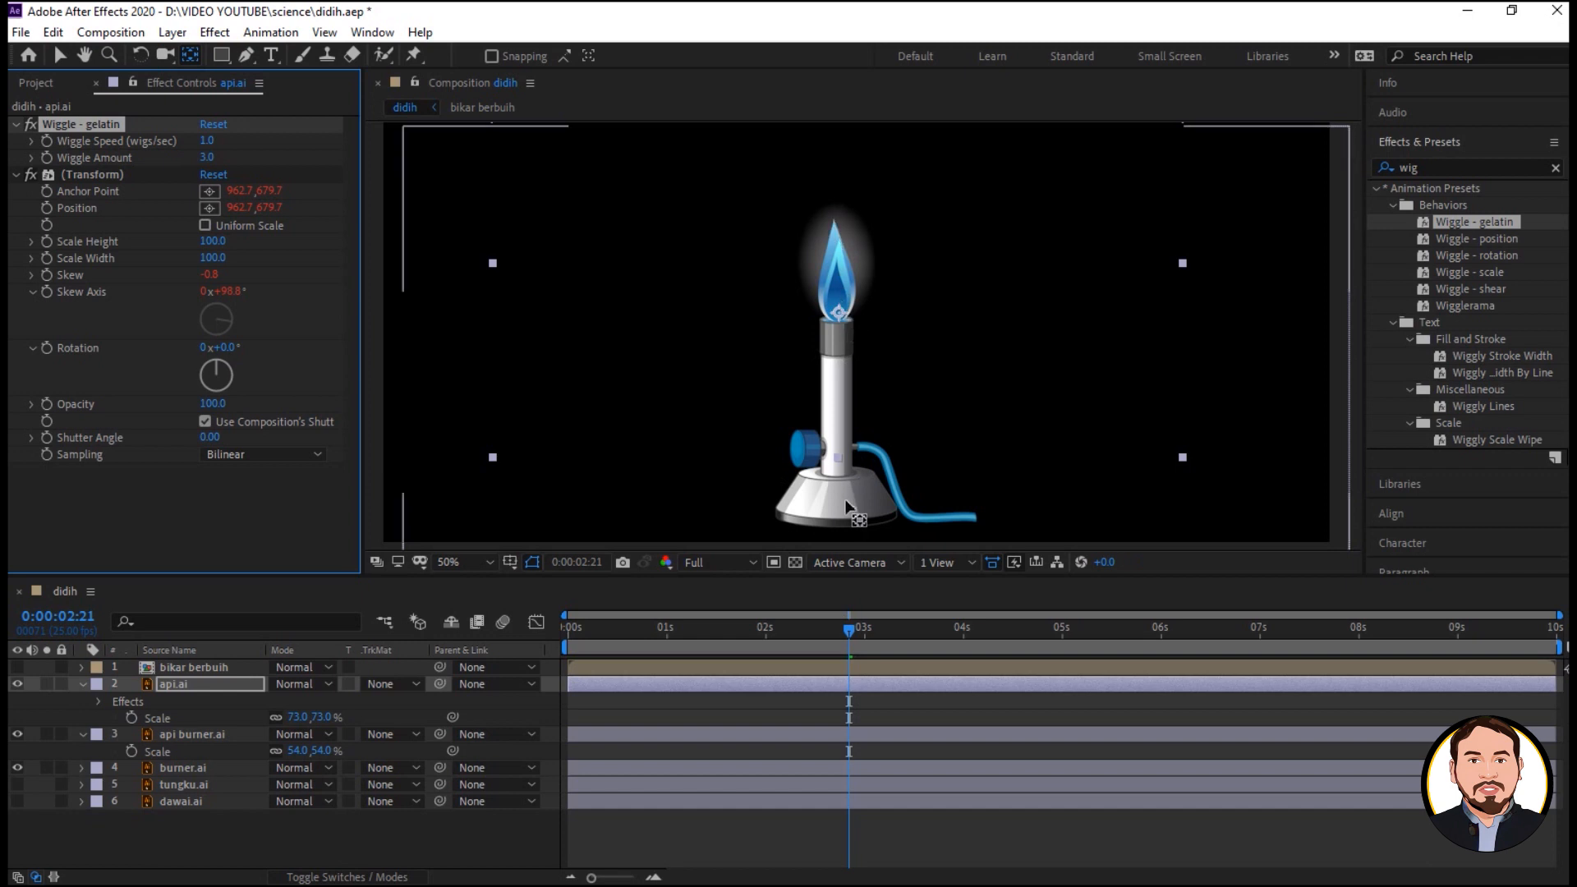
drag(850, 630, 565, 649)
key(space)
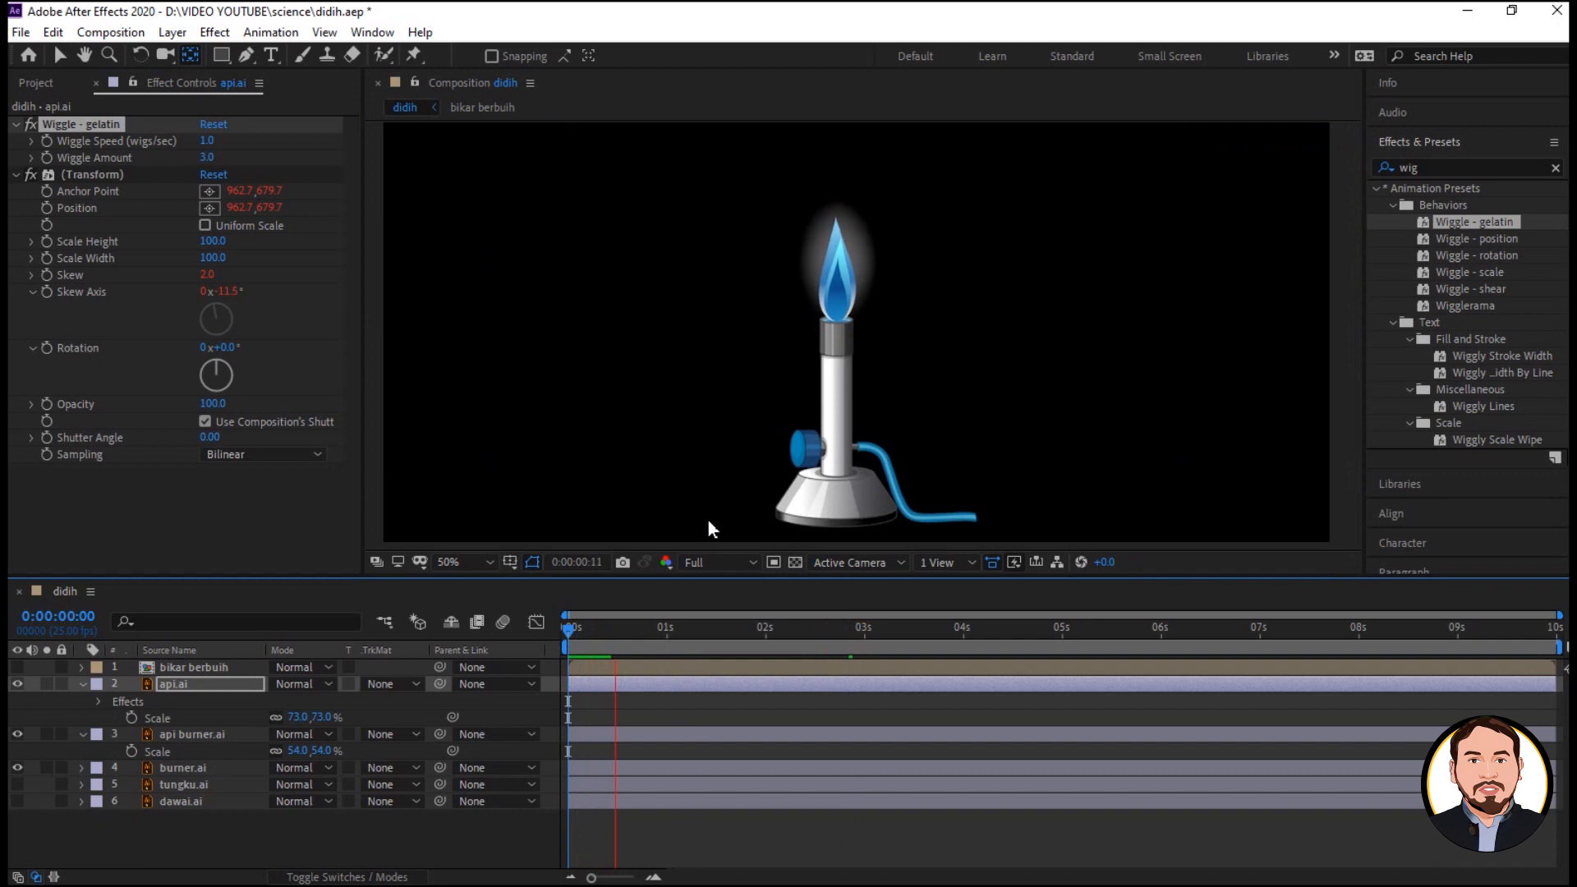
key(space)
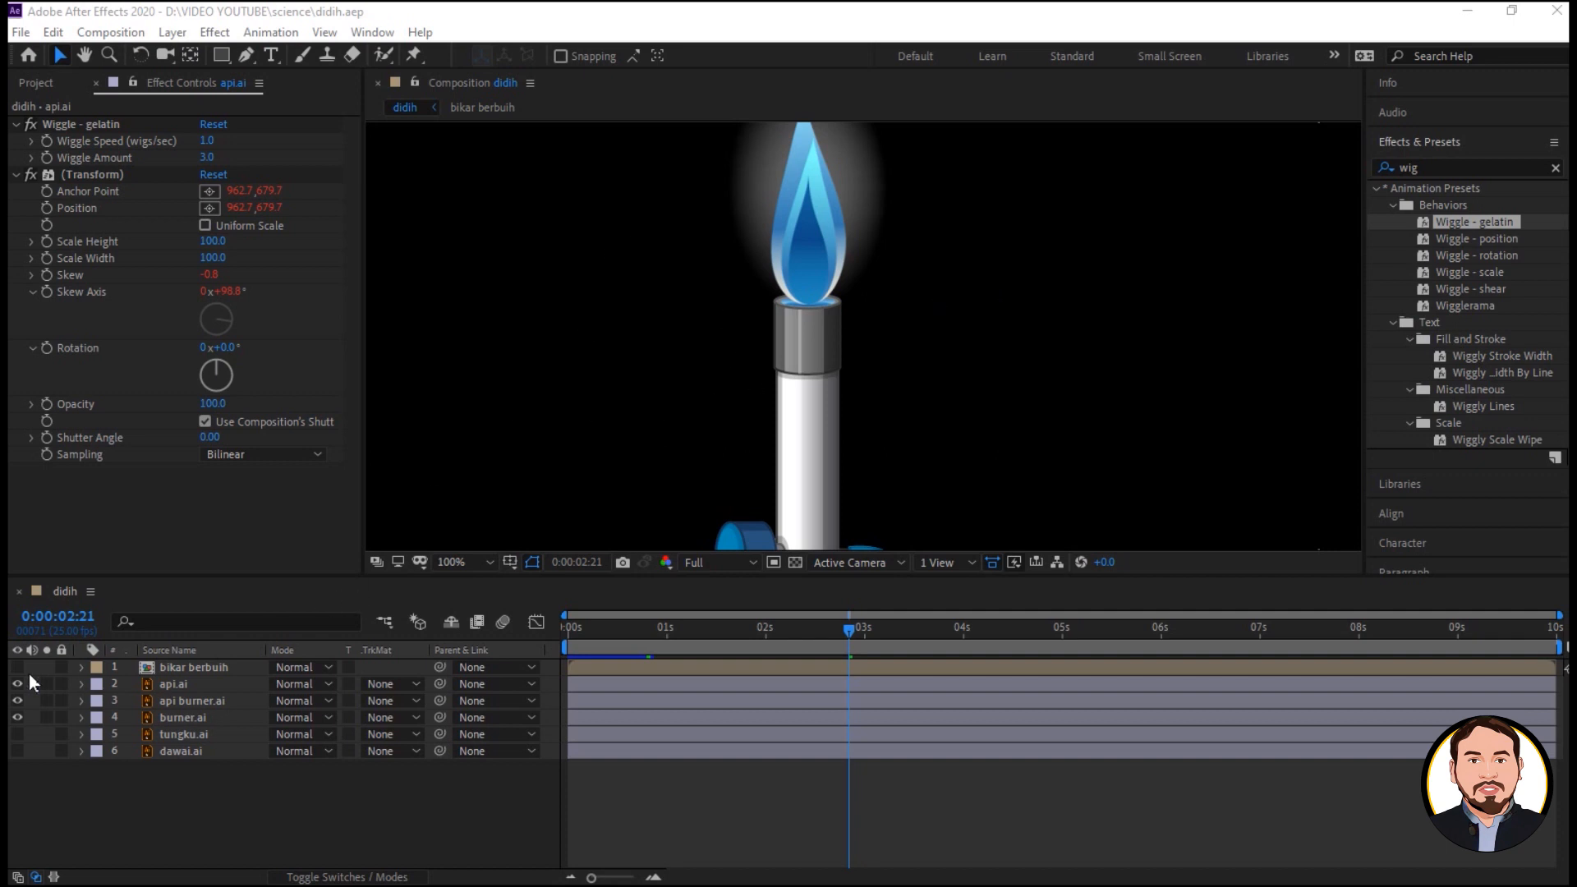
Show all the hidden layers and move dawai.ai above tungku.ai so the wire gauze lies over the tripod.
drag(18, 667, 20, 751)
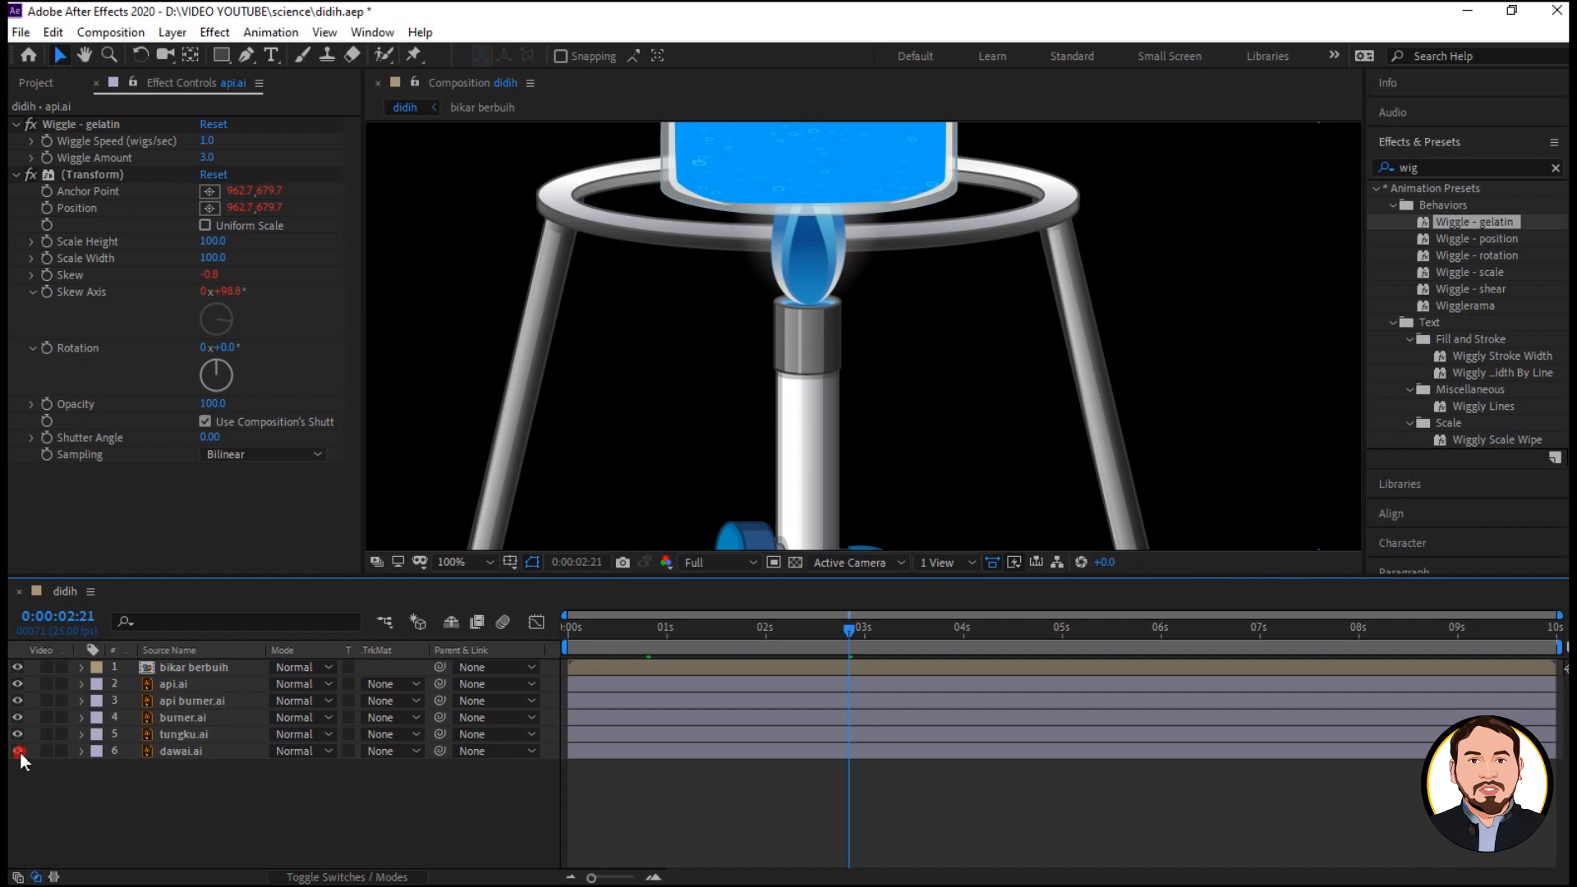
click(18, 751)
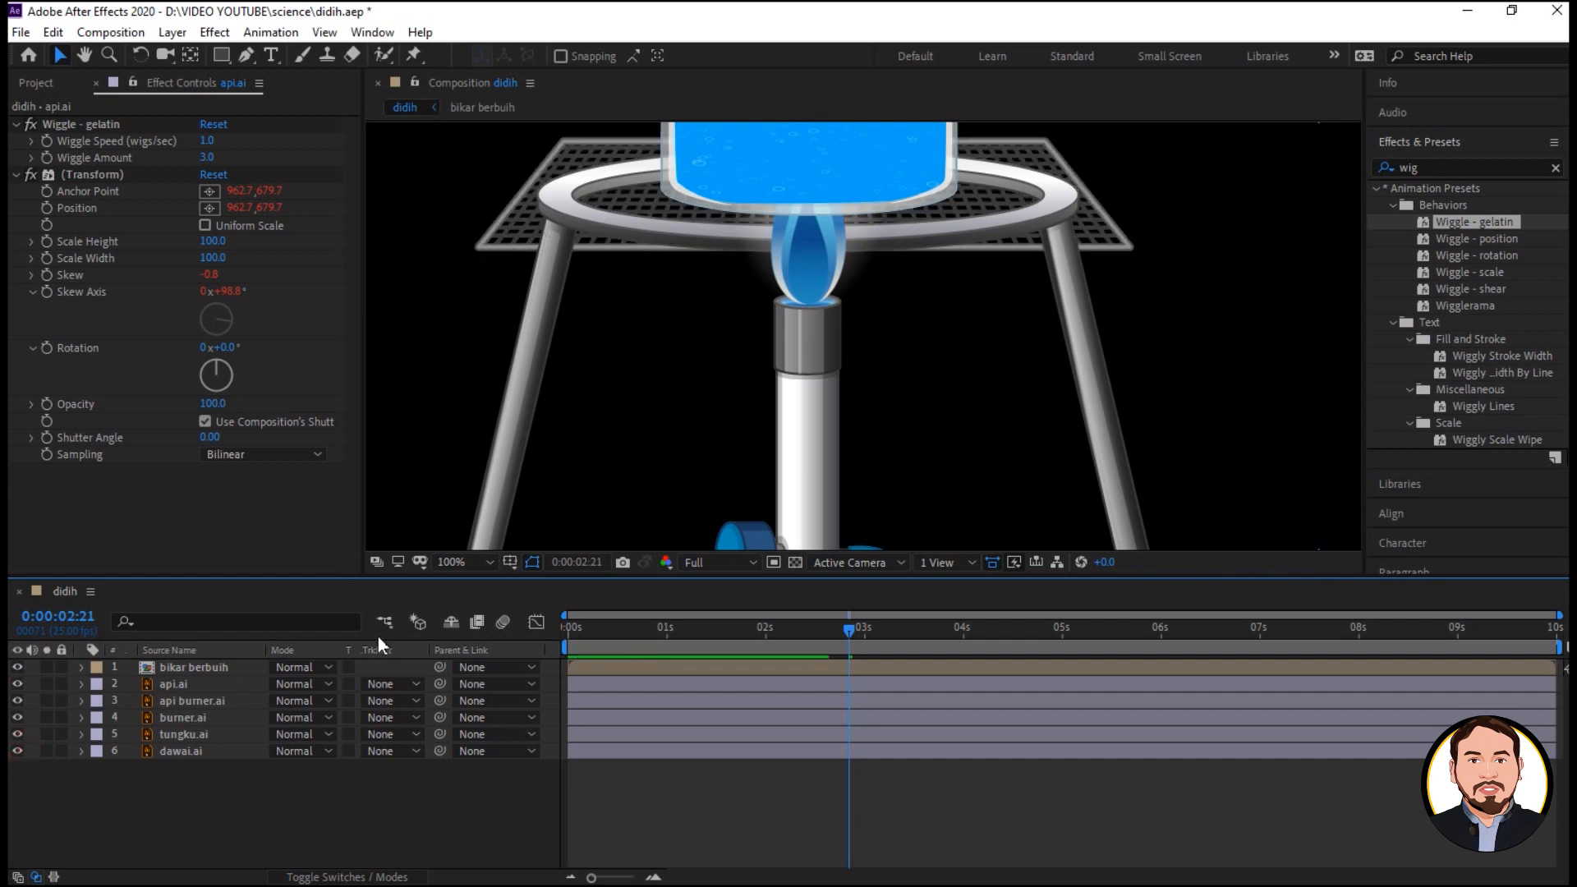
click(184, 751)
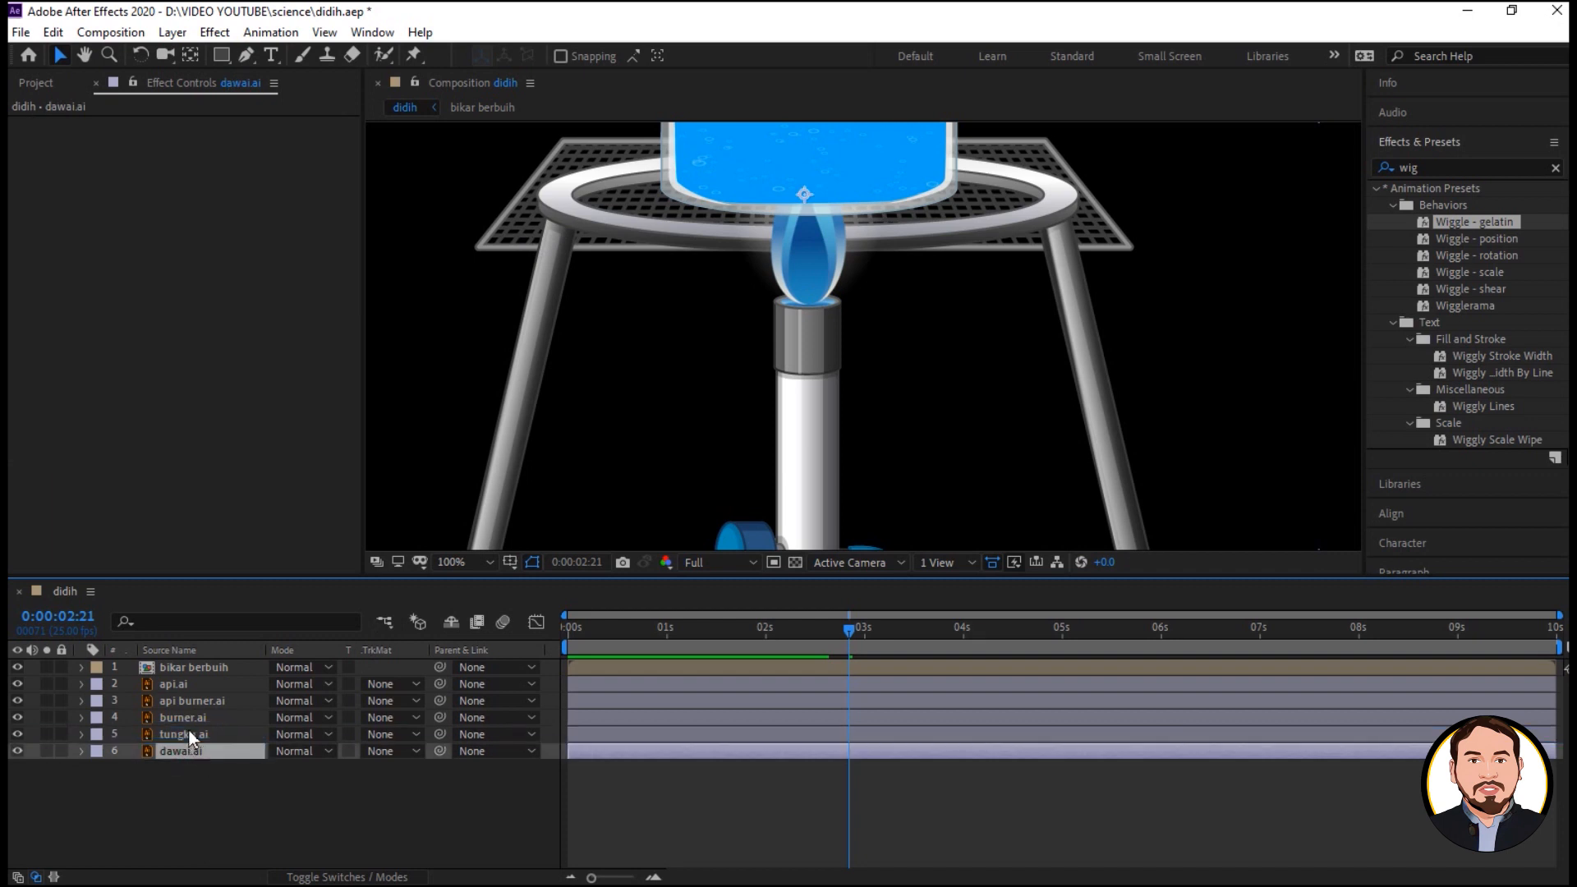
drag(186, 751, 189, 731)
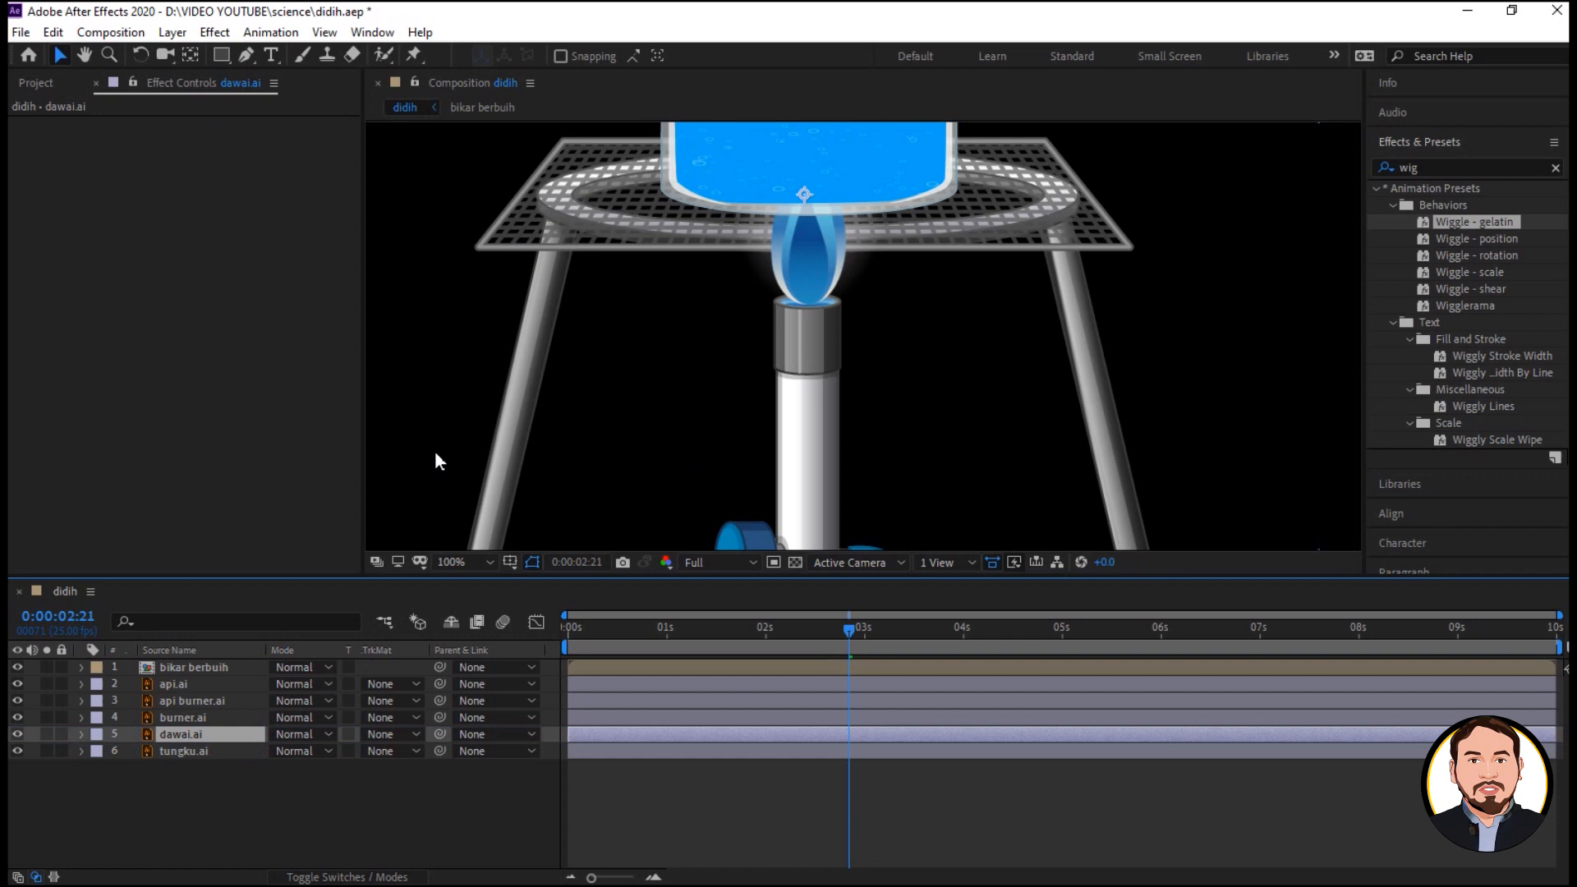
Move the api.ai layer between dawai.ai and tungku.ai, then preview the flame behind the gauze from 0:00:00:21.
double_click(181, 687)
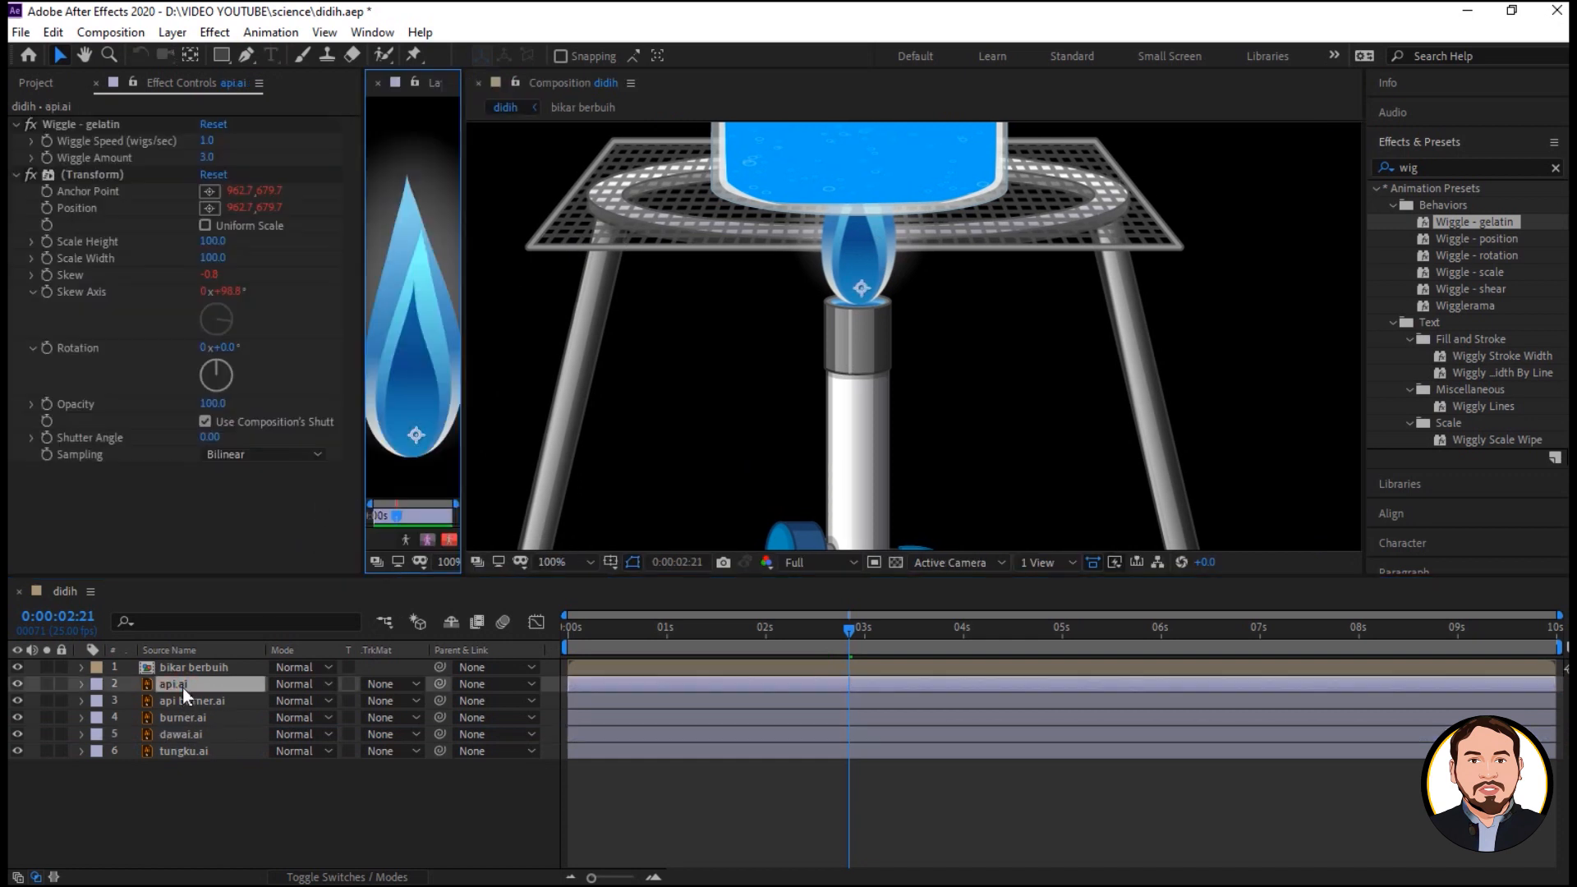
drag(183, 684, 178, 738)
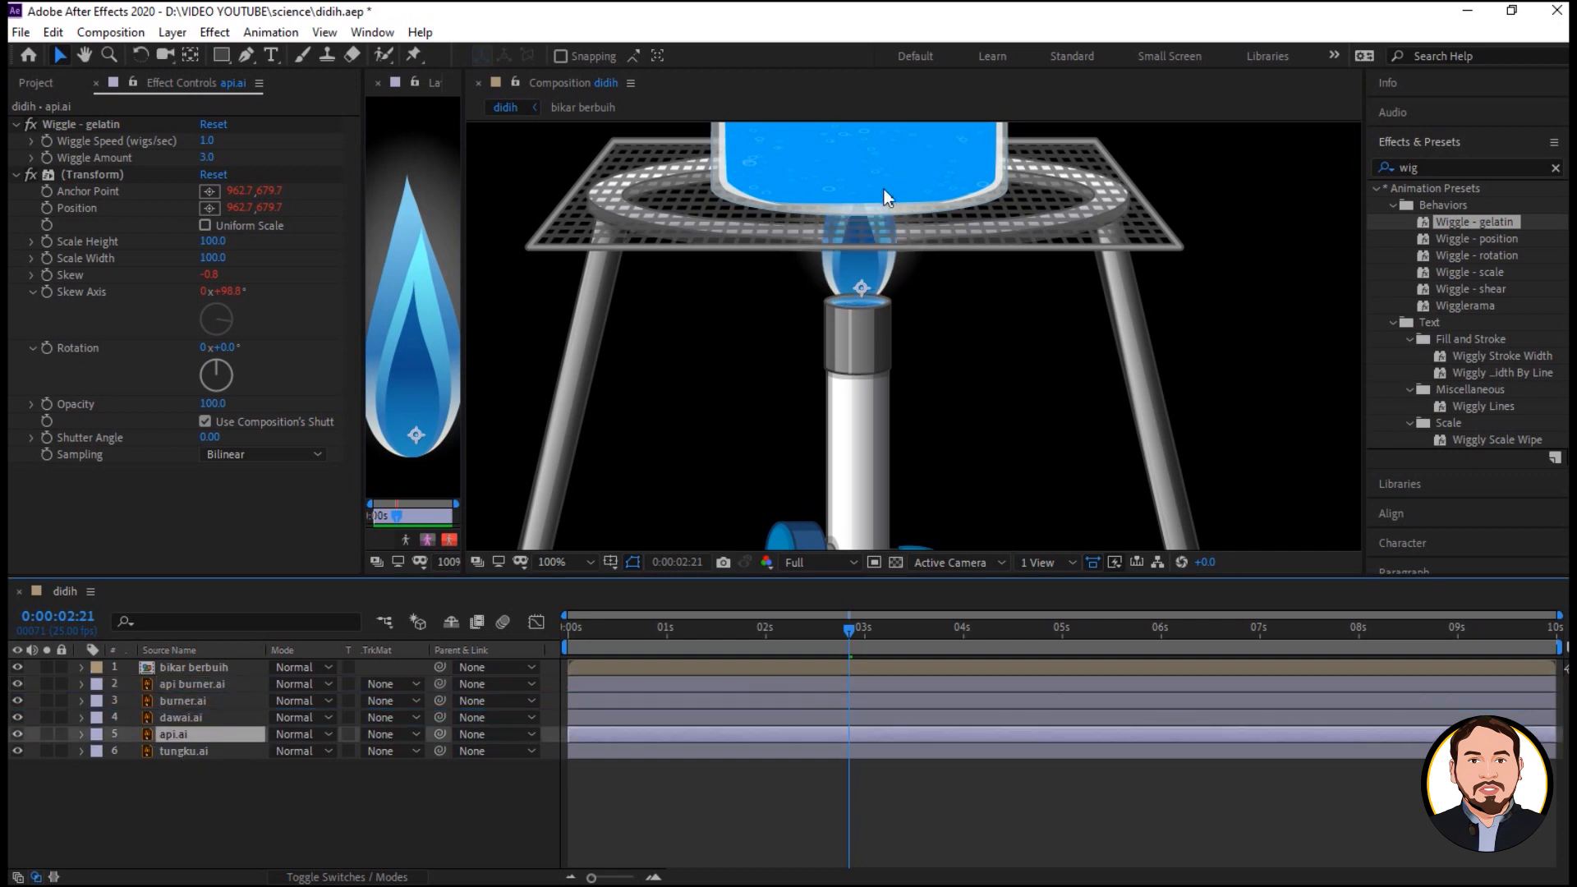
drag(850, 633, 652, 662)
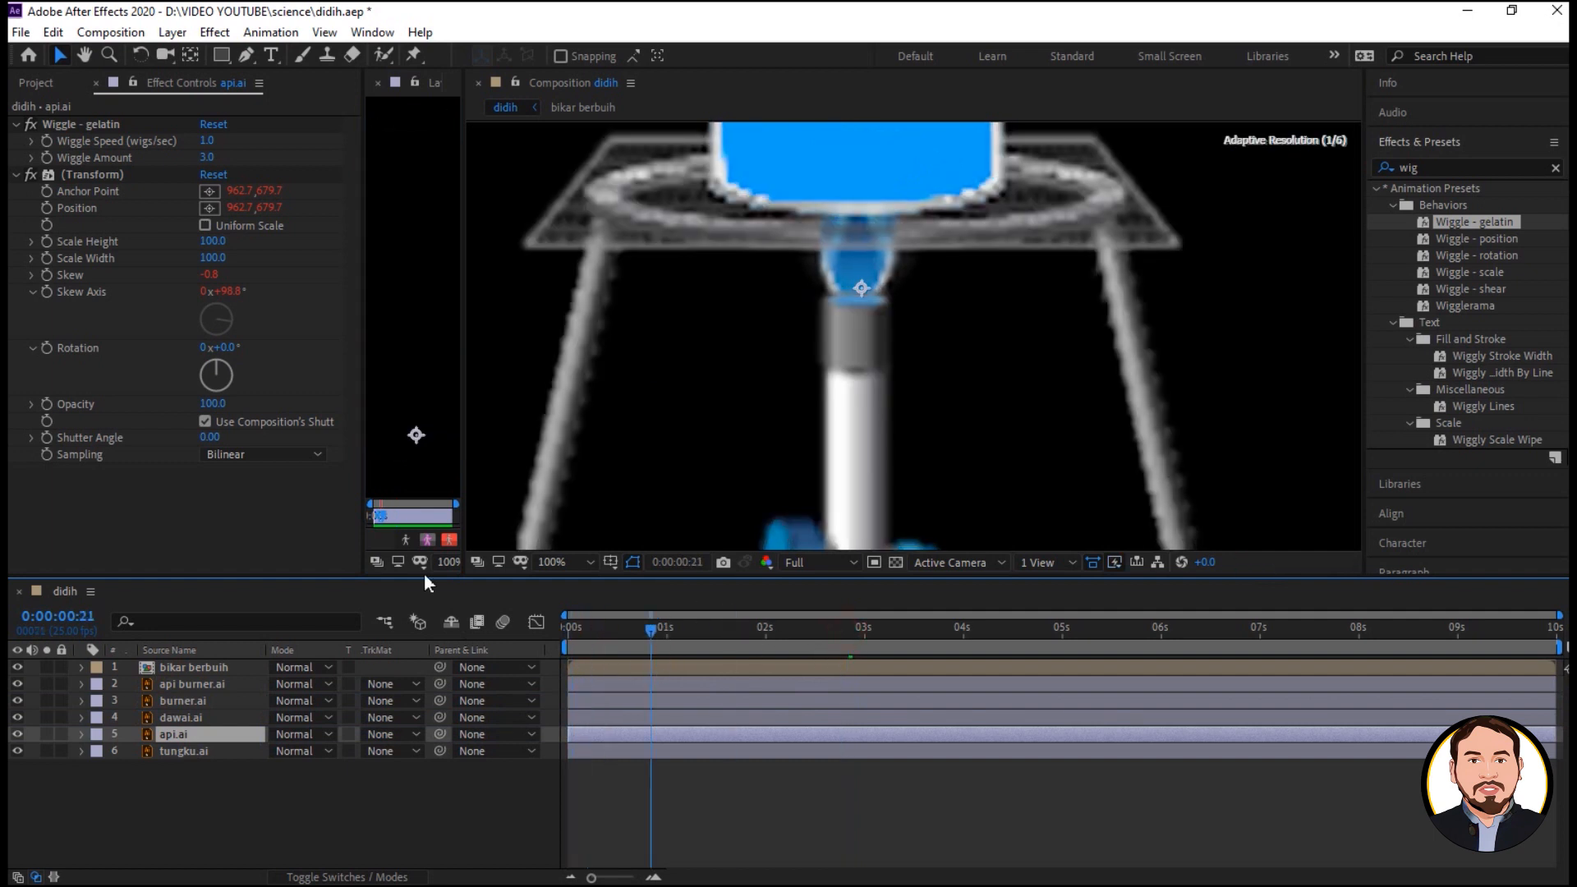
key(space)
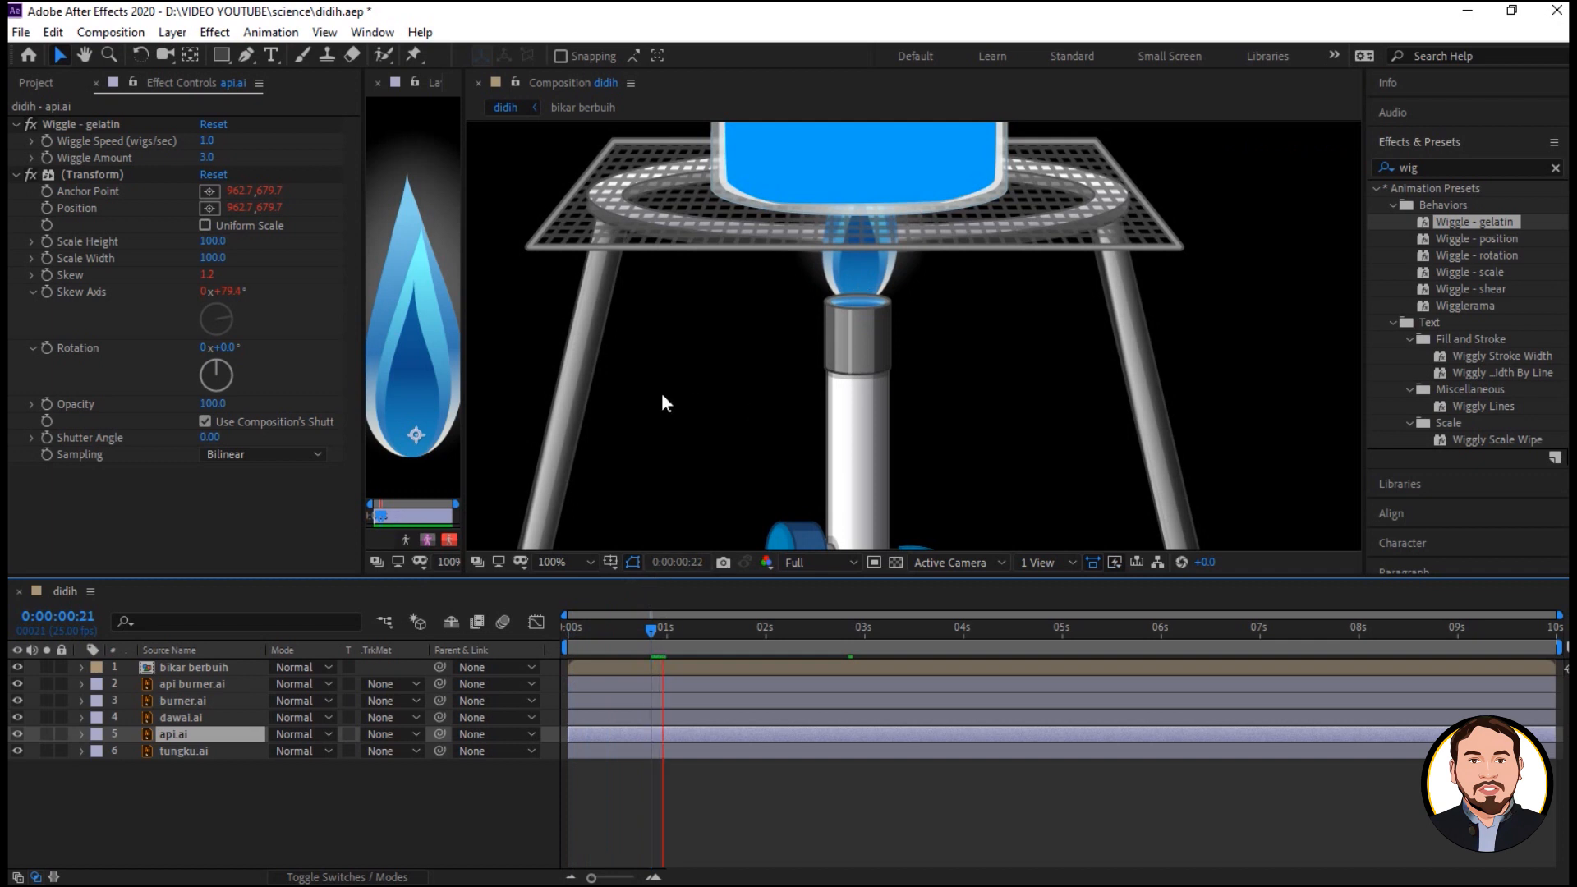